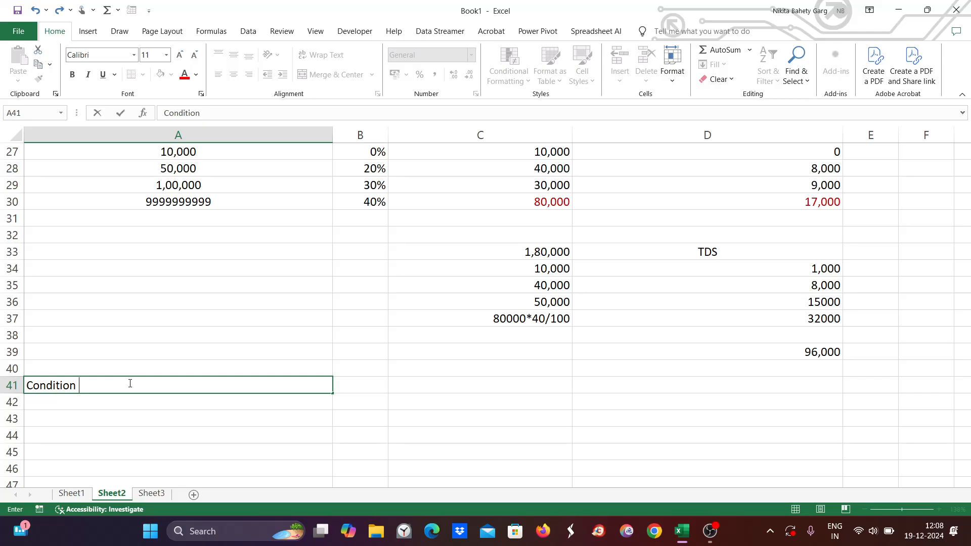
# Step: Complete the heading in A41 as "Condition 4 : TDS on accumulation basis"
pyautogui.write('4 : Tds')
pyautogui.press('BackSpace')
pyautogui.press('BackSpace')
pyautogui.press('BackSpace')
pyautogui.write('TDS on accumulation bas')
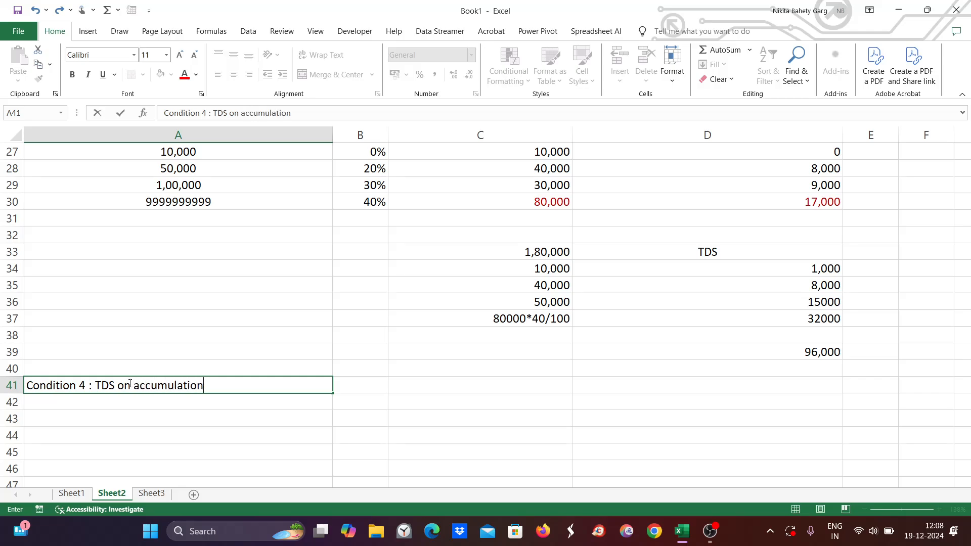
pyautogui.write('is')
pyautogui.scroll(-1, 182, 374)
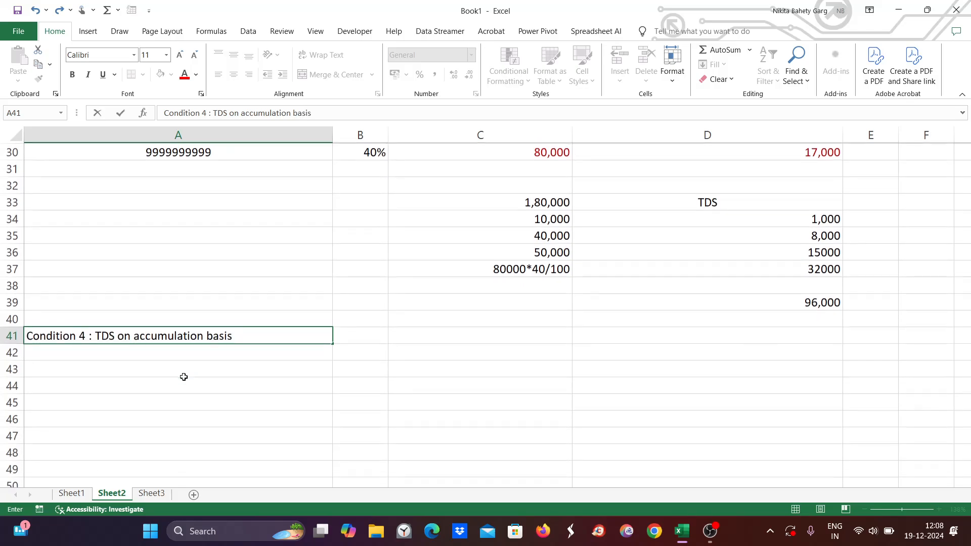
# Step: Enter the period options "monthly/quarterly/half yearly/yearly" in cell A43
pyautogui.click(183, 372)
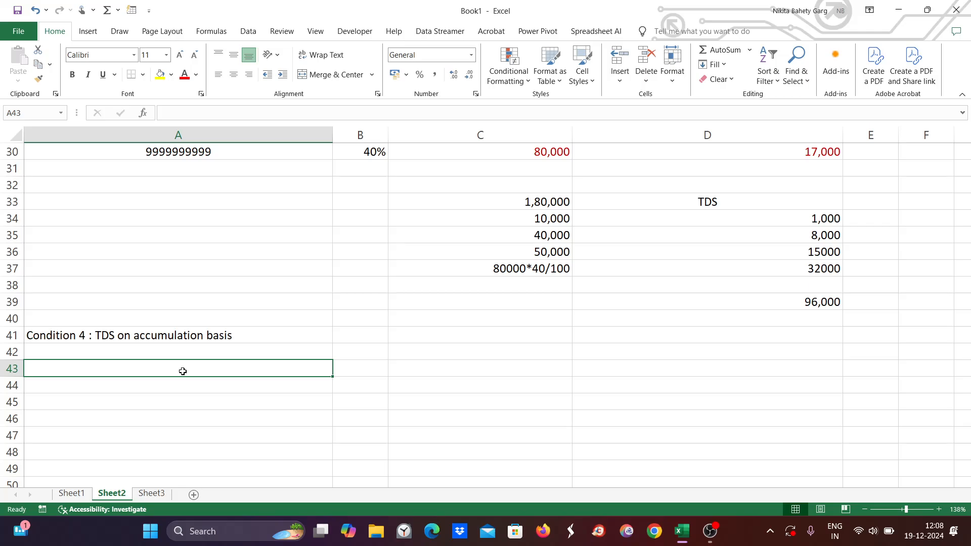
pyautogui.write('month')
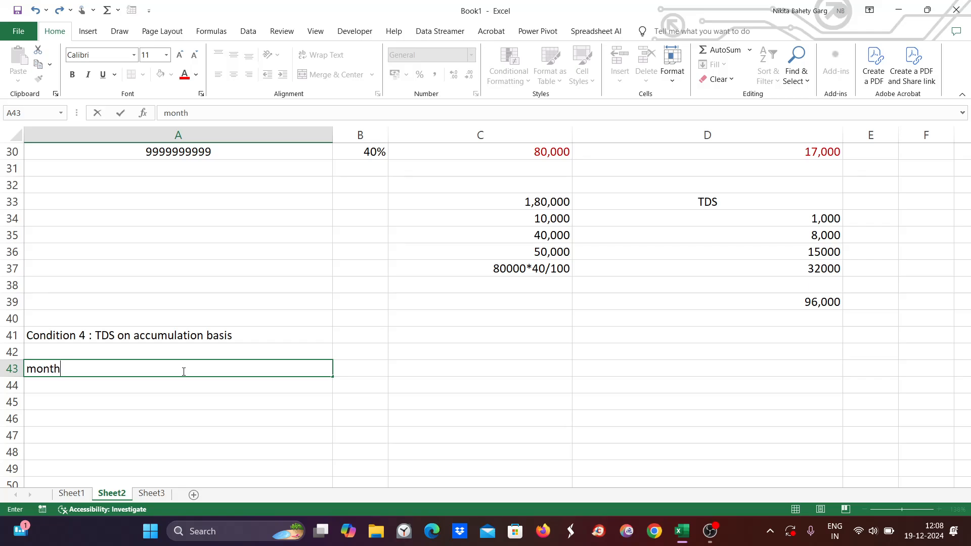
pyautogui.write('ly/quarter')
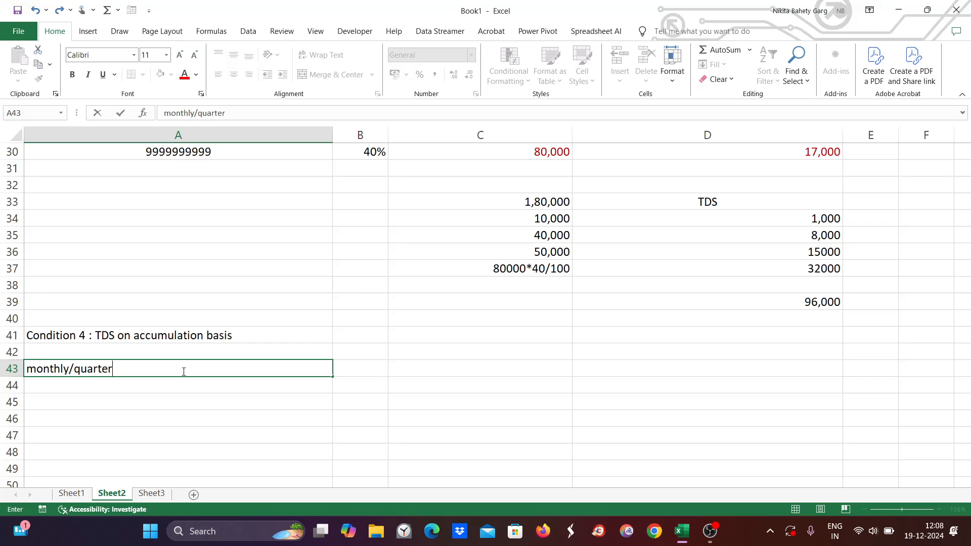
pyautogui.write('ly/')
pyautogui.write('half yearl')
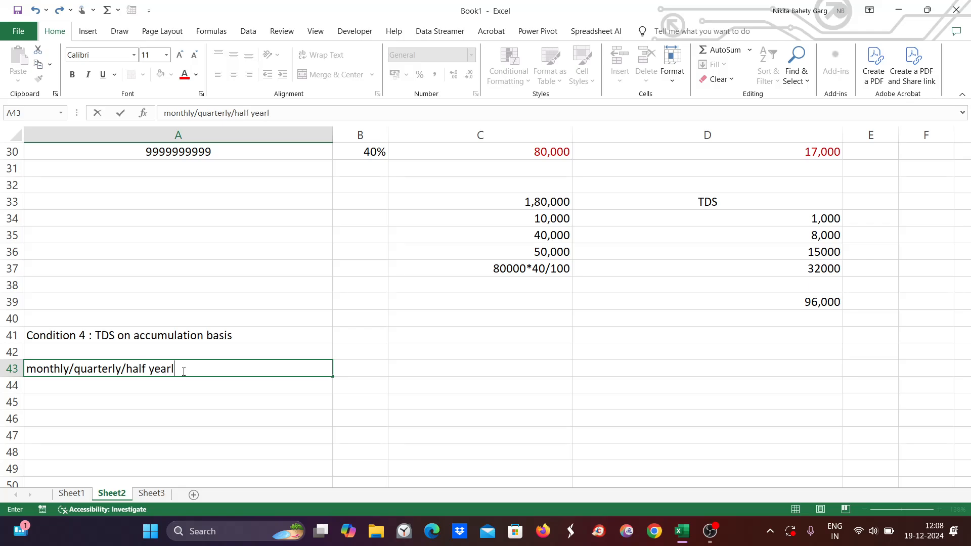
pyautogui.write('y/yearlu')
pyautogui.press('BackSpace')
pyautogui.write('y/yearly')
# Step: Enter "base 1L" in cell A42, between the condition heading and the period options
pyautogui.click(77, 355)
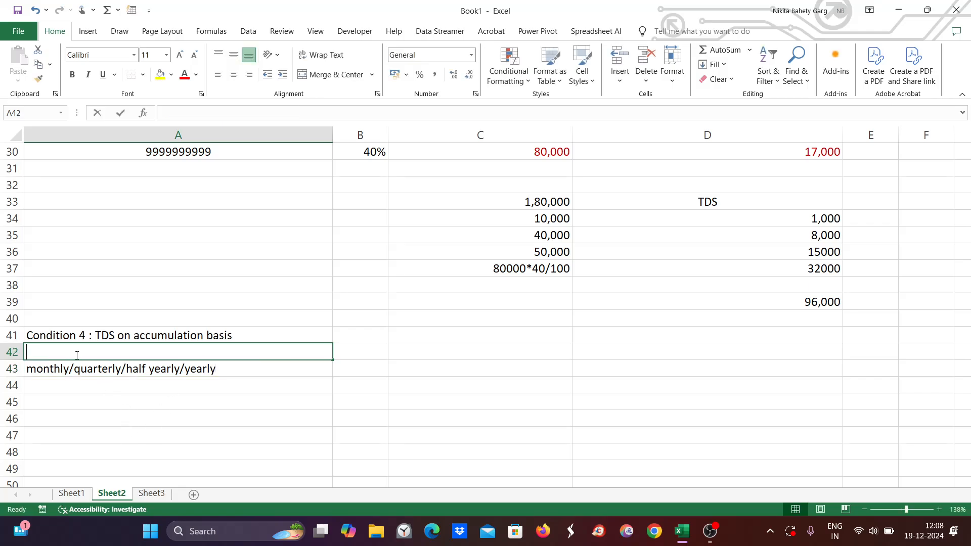
pyautogui.write('base ')
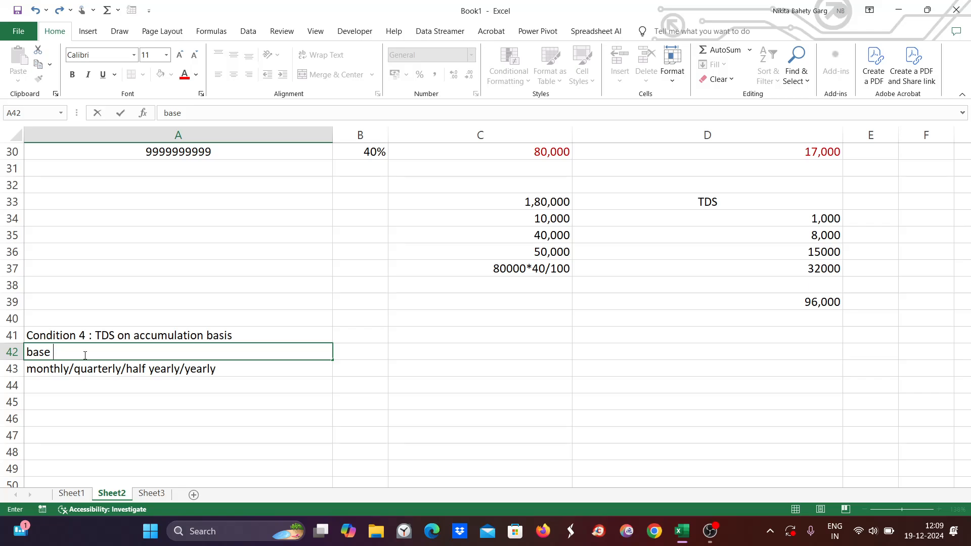
pyautogui.write('1l')
pyautogui.press('BackSpace')
pyautogui.write('L')
pyautogui.click(89, 381)
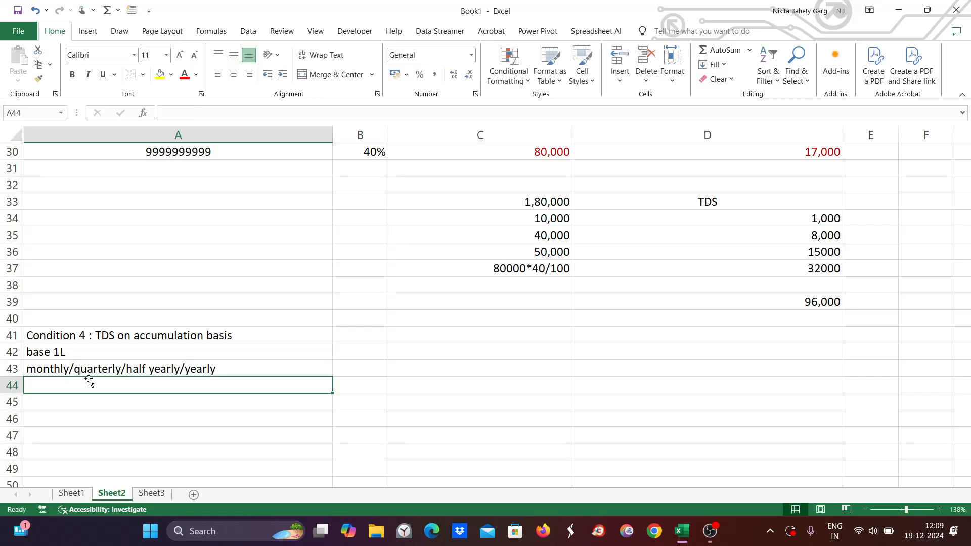
pyautogui.doubleClick(76, 384)
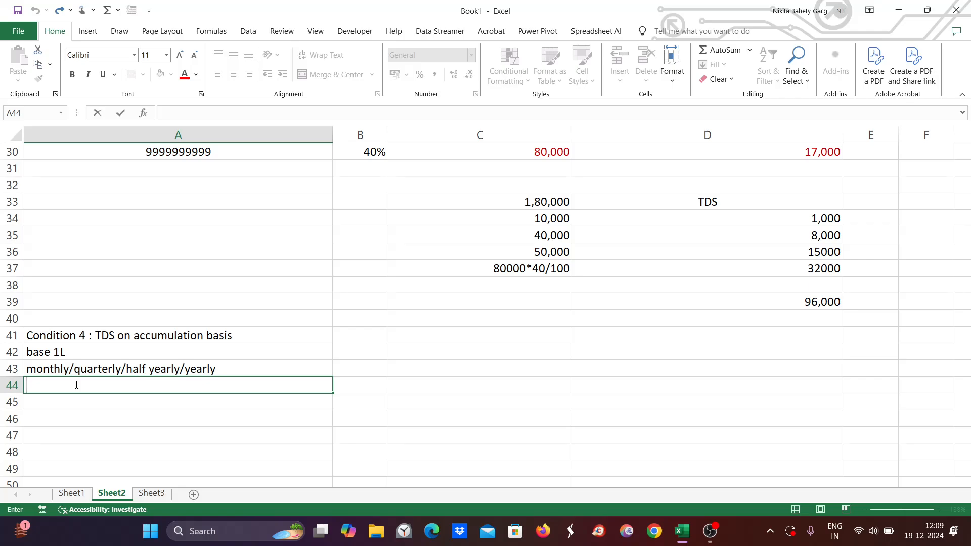
pyautogui.click(76, 385)
pyautogui.press('Escape')
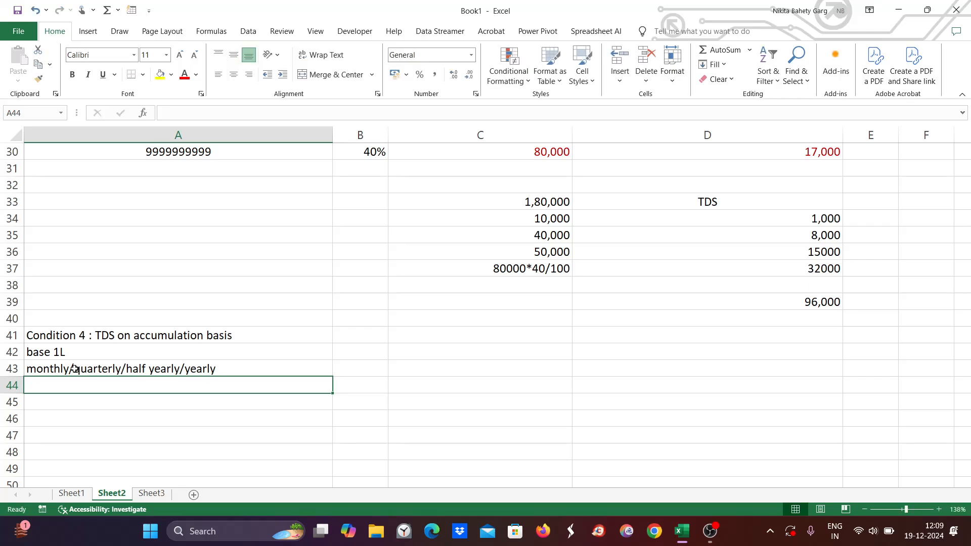
# Step: Colour only the word "quarterly" red within the period options in A43
pyautogui.click(76, 372)
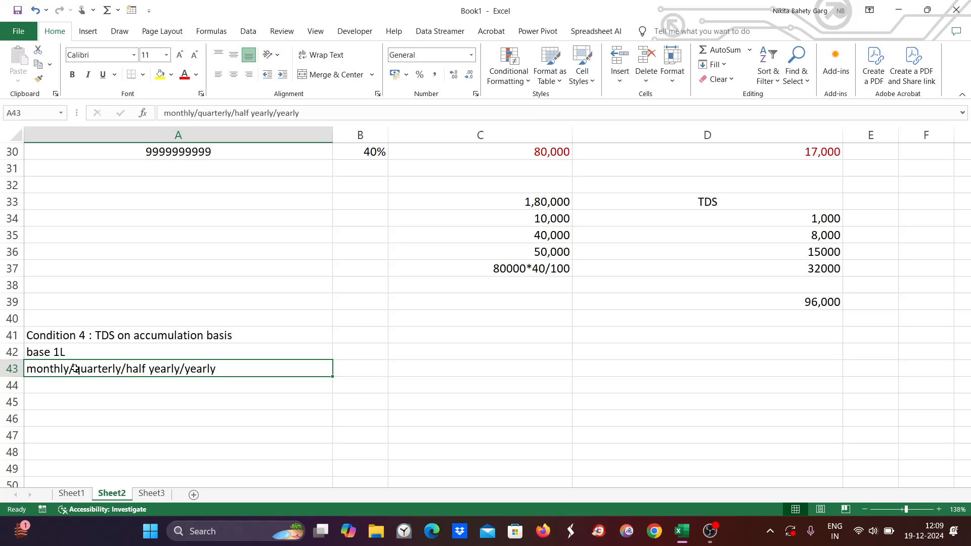
pyautogui.doubleClick(77, 372)
pyautogui.moveTo(77, 370); pyautogui.dragTo(122, 369)
pyautogui.click(127, 369)
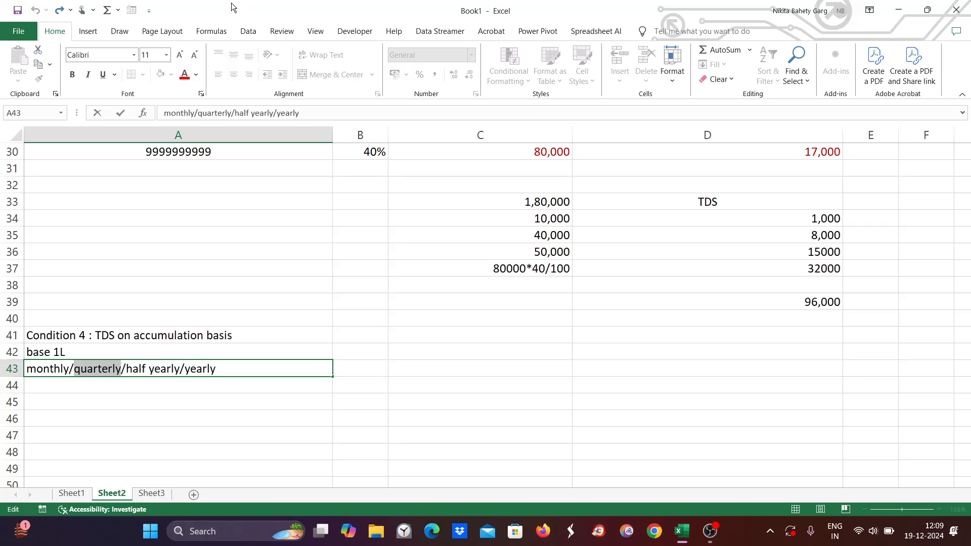
pyautogui.click(184, 75)
pyautogui.click(85, 381)
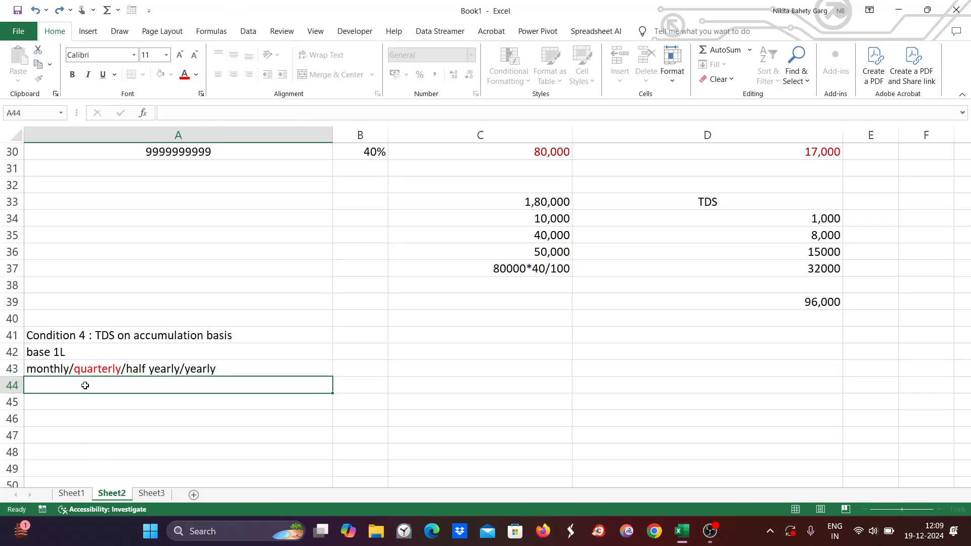
# Step: Enter "jan 60,000" in A44 and "feb 20000" in A45
pyautogui.doubleClick(86, 386)
pyautogui.write('jan')
pyautogui.write('60')
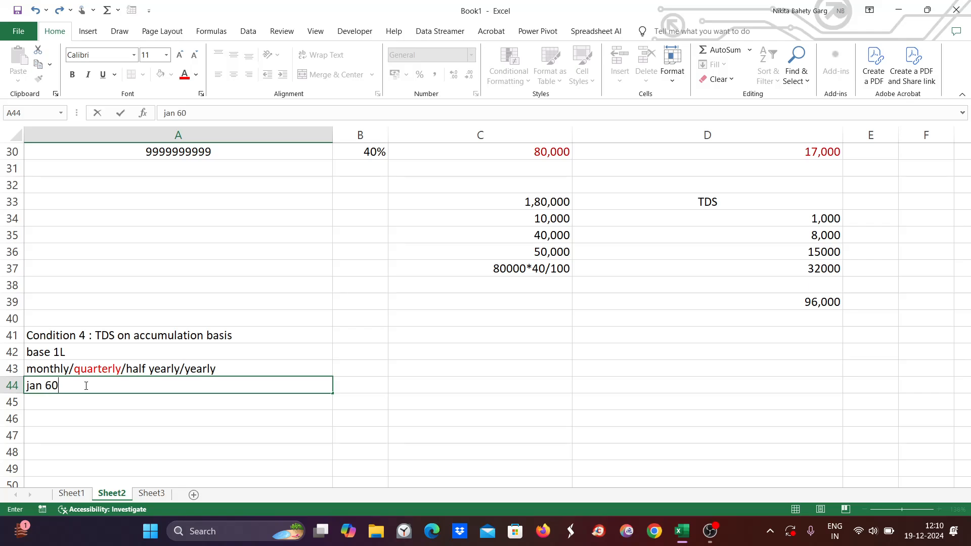
pyautogui.write(',000')
pyautogui.click(45, 402)
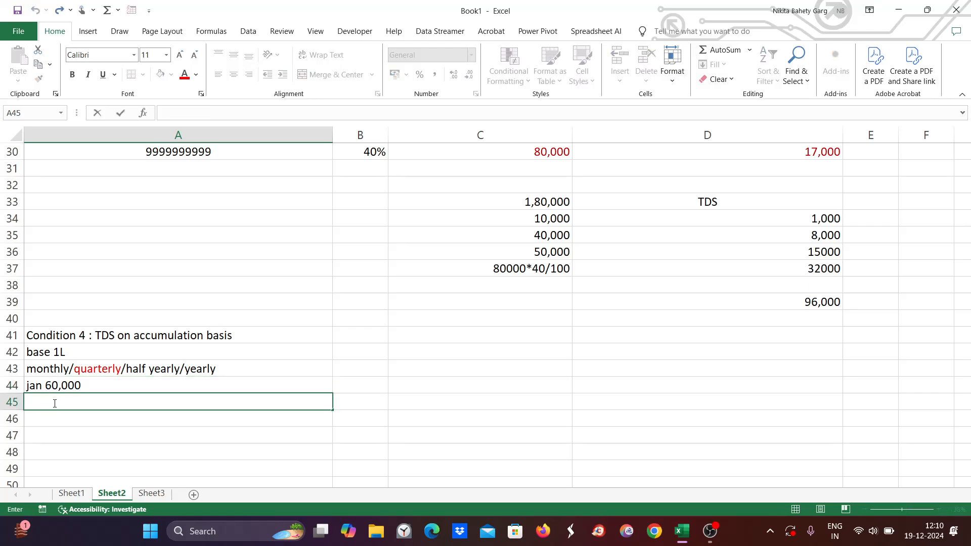
pyautogui.write('feb 20000')
# Step: Append "No tds" to the January entry in A44 and "no tds" to the February entry in A45
pyautogui.click(73, 387)
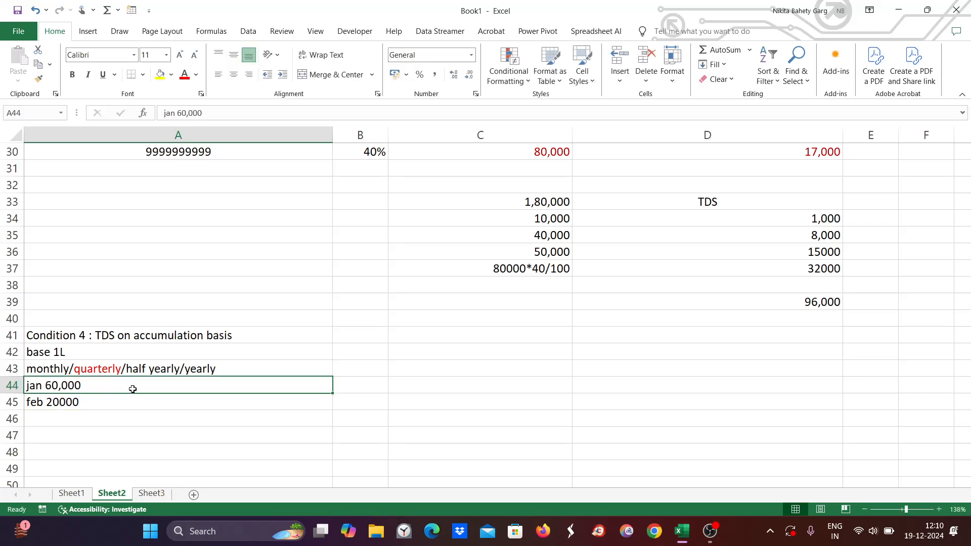
pyautogui.doubleClick(134, 388)
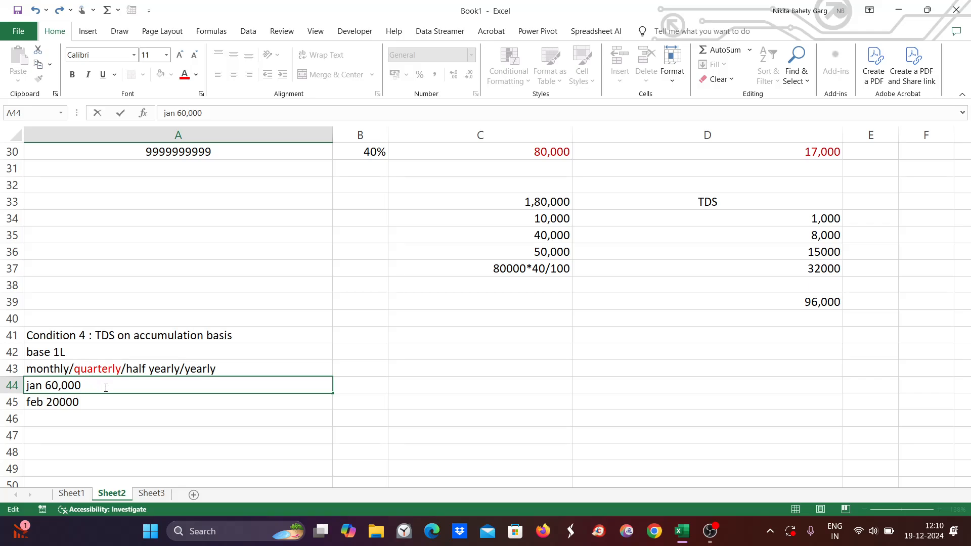
pyautogui.write('No tds')
pyautogui.click(100, 406)
pyautogui.doubleClick(104, 402)
pyautogui.write('no')
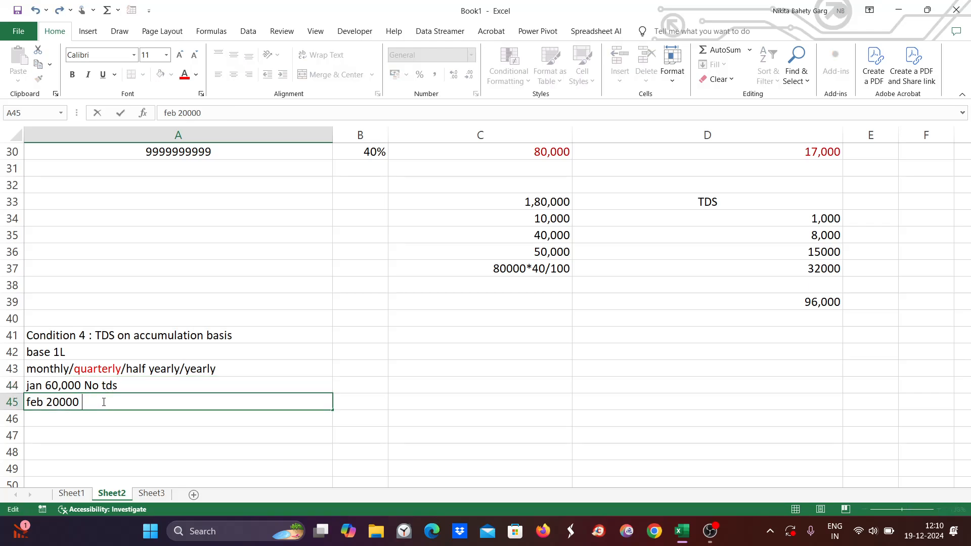
pyautogui.write(' tds')
pyautogui.click(68, 417)
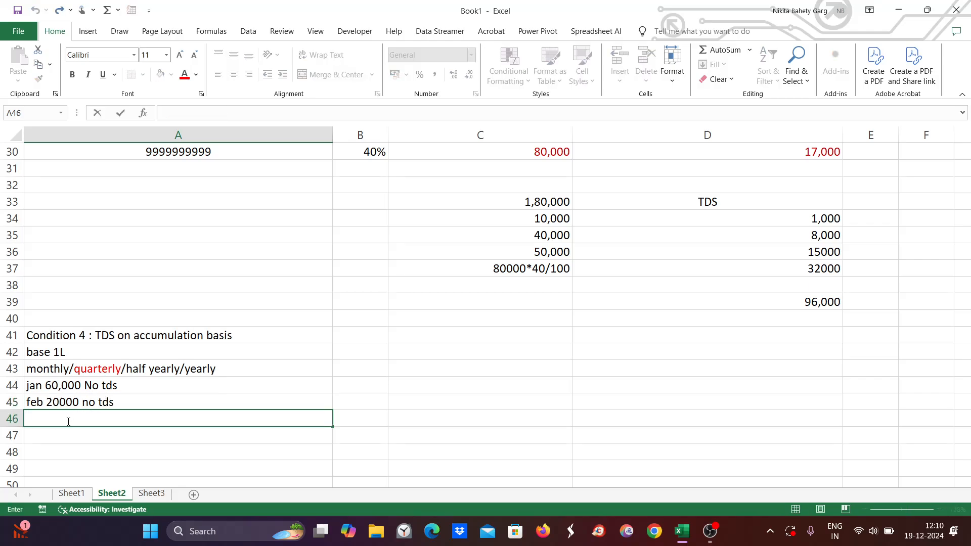
pyautogui.write('mar')
pyautogui.press('BackSpace')
pyautogui.press('BackSpace')
pyautogui.press('BackSpace')
# Step: Add the day 15 before "feb" in A45 so the entry reads "15 feb 20000 no tds"
pyautogui.doubleClick(29, 404)
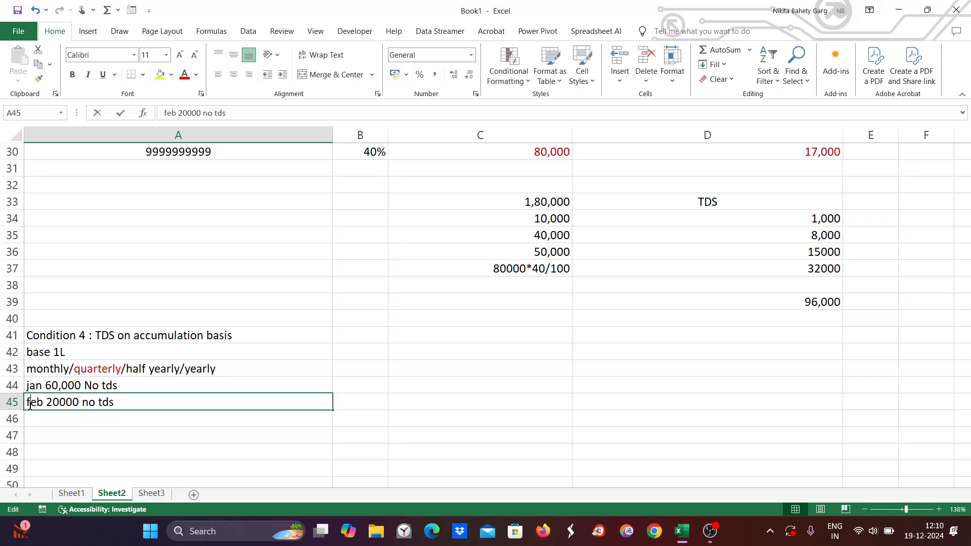
pyautogui.write('15')
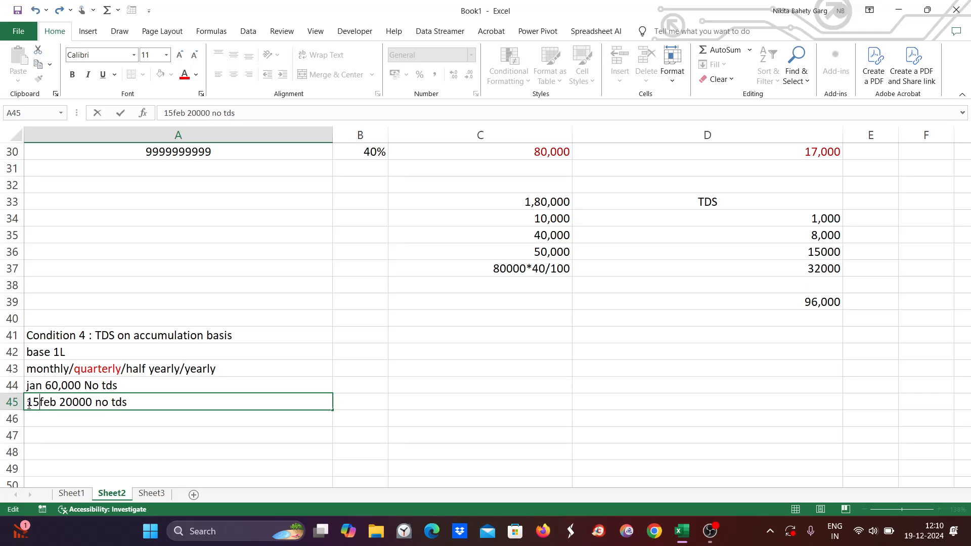
pyautogui.click(71, 420)
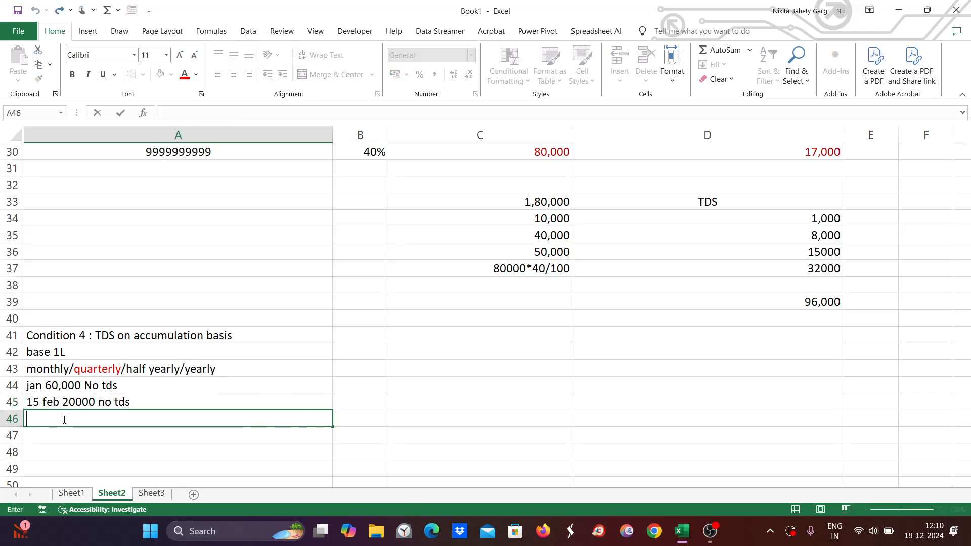
# Step: Enter "16 feb" in A46 and insert extra spaces between "jan" and "60,000" in A44
pyautogui.write('16 feb')
pyautogui.doubleClick(46, 386)
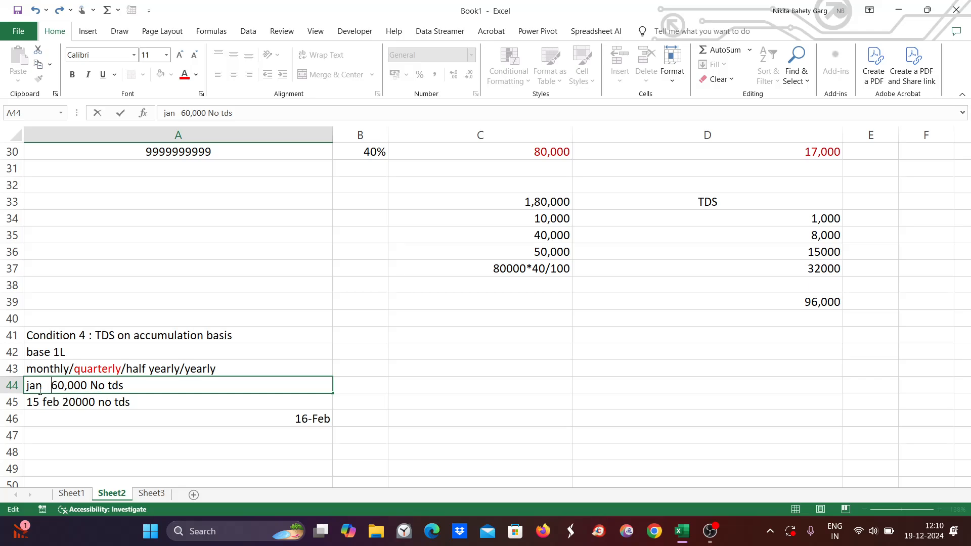
# Step: Replace the date in A46 with the text "16 feb 10000 No tds"
pyautogui.doubleClick(48, 419)
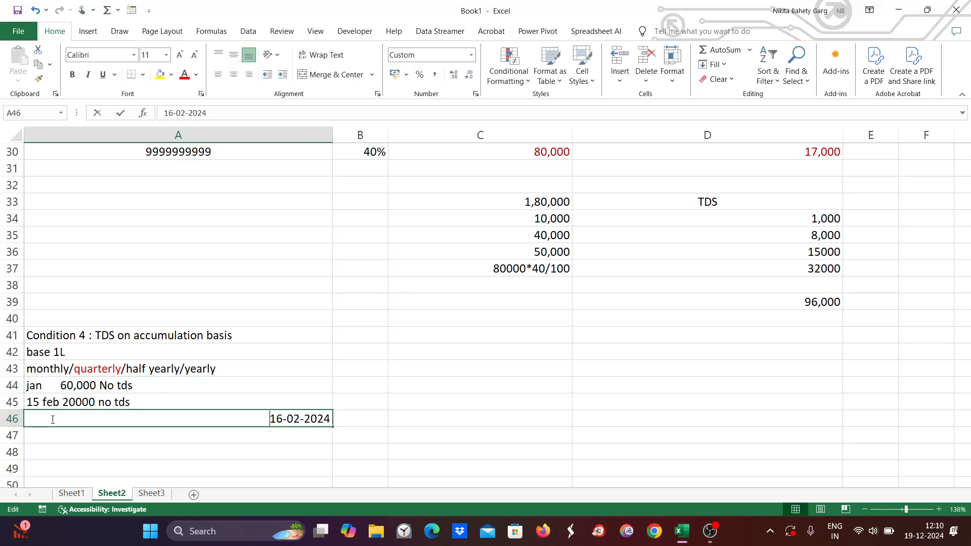
pyautogui.moveTo(263, 417); pyautogui.dragTo(339, 419)
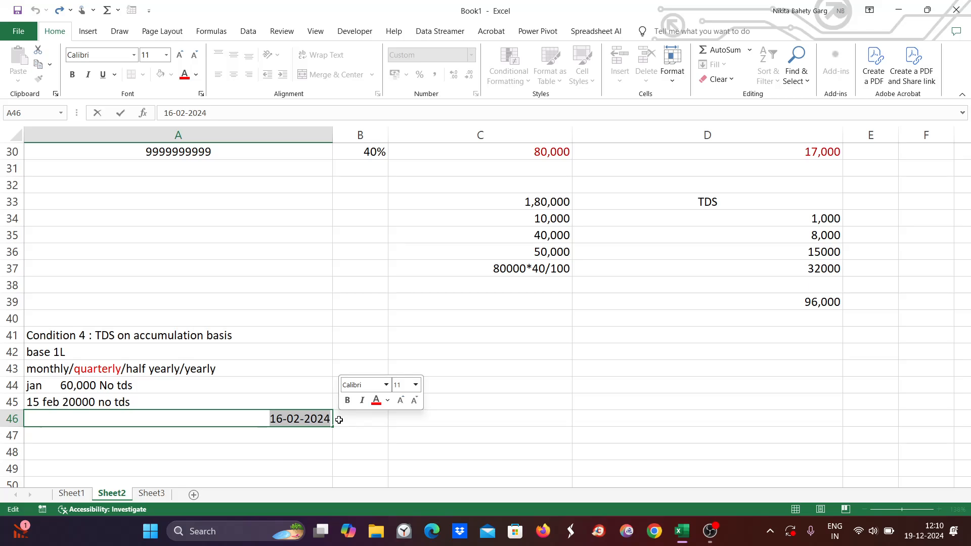
pyautogui.press('BackSpace')
pyautogui.write('16 feb')
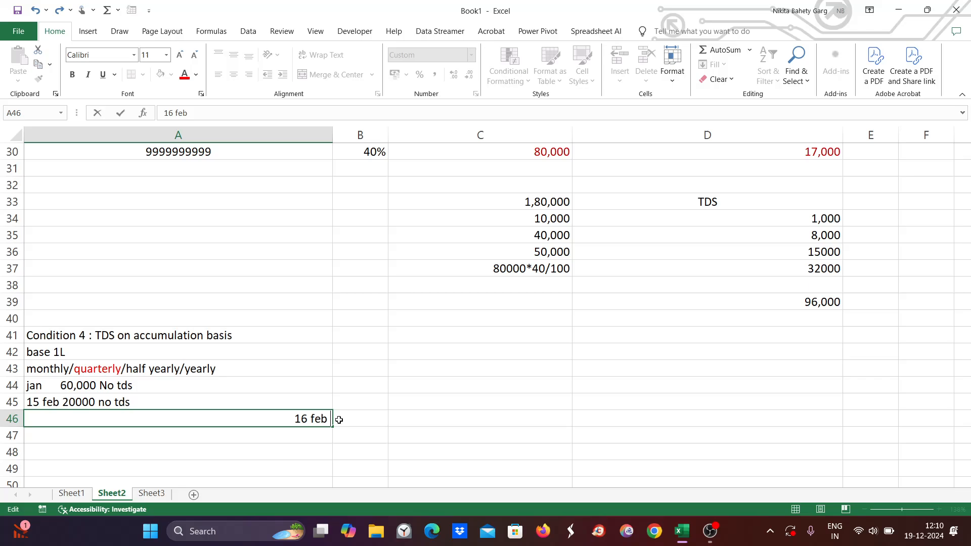
pyautogui.write(' 10000')
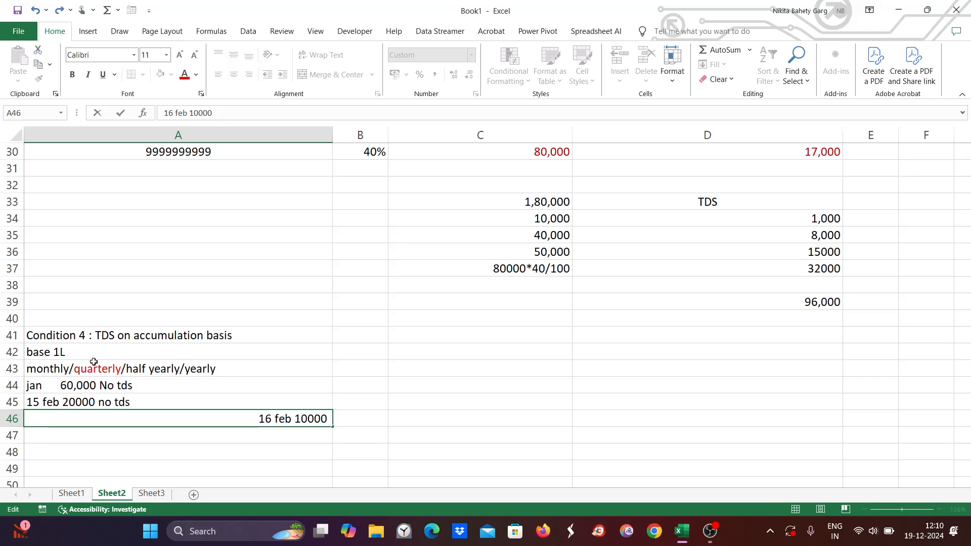
pyautogui.write('No tds')
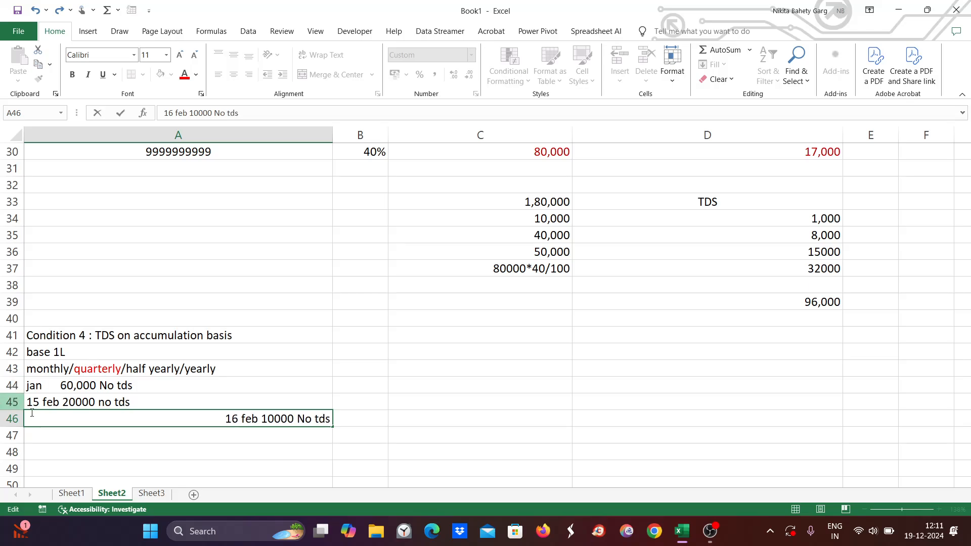
# Step: Enter "30 March 20000" in cell A47, below the 16 feb entry
pyautogui.click(100, 431)
pyautogui.doubleClick(88, 431)
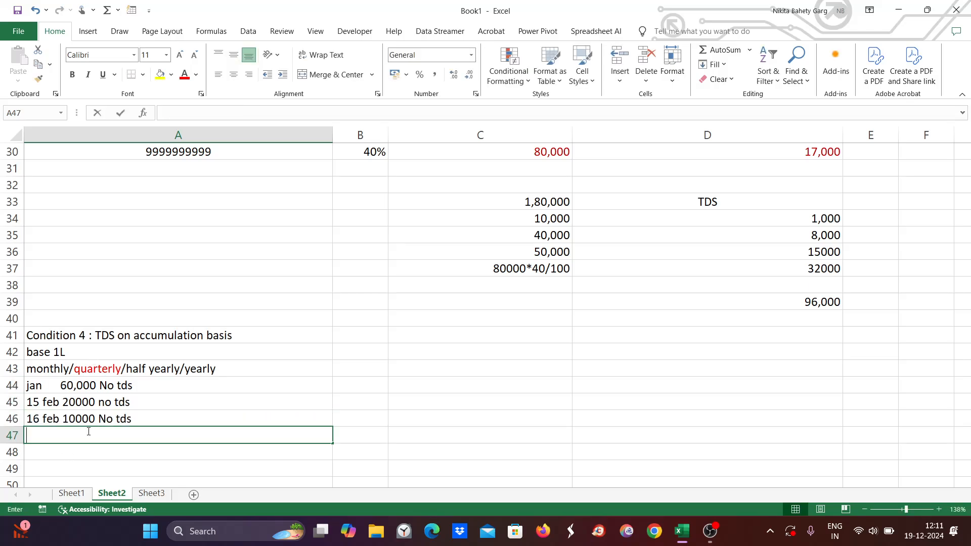
pyautogui.write('30th')
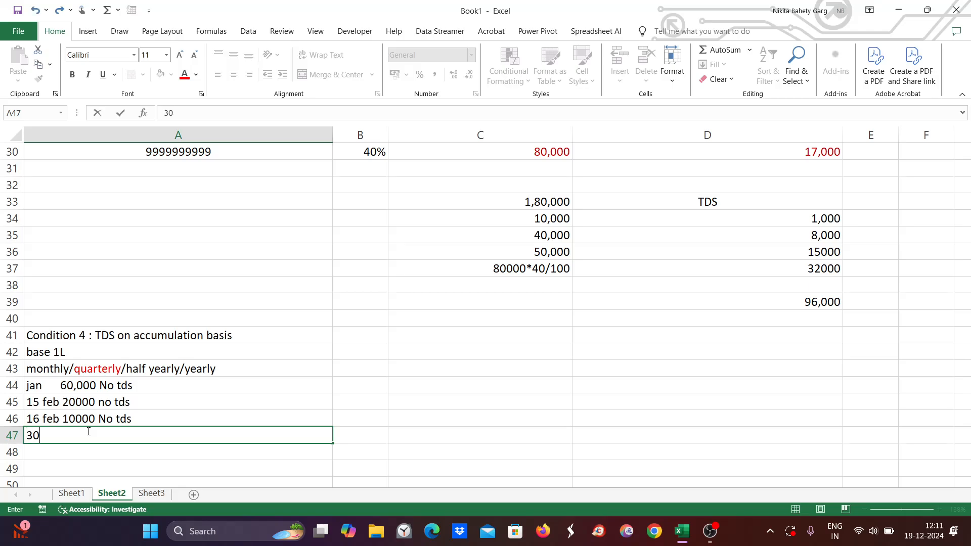
pyautogui.press('BackSpace')
pyautogui.press('BackSpace')
pyautogui.write('March 20000')
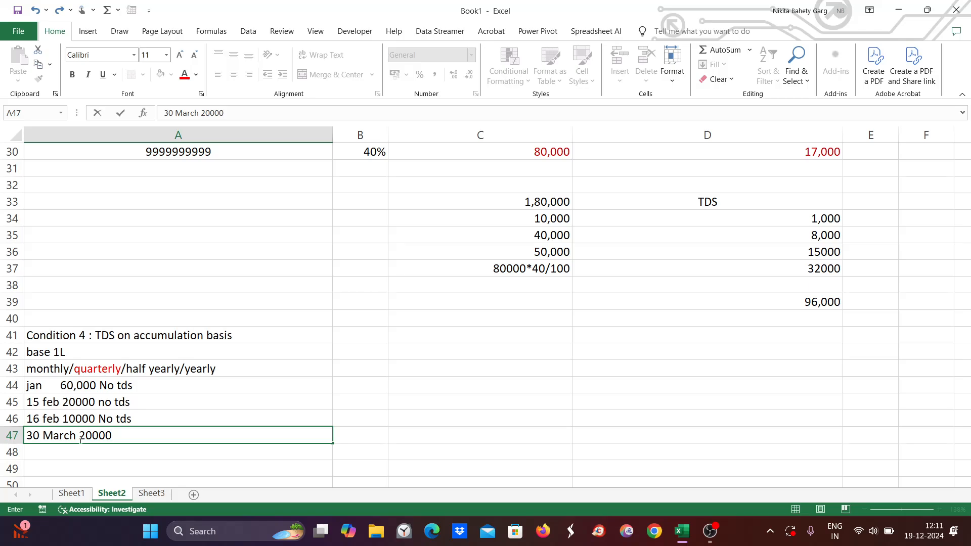
# Step: Append "tds" to the 30 March 20000 entry in A47
pyautogui.click(72, 390)
pyautogui.click(71, 408)
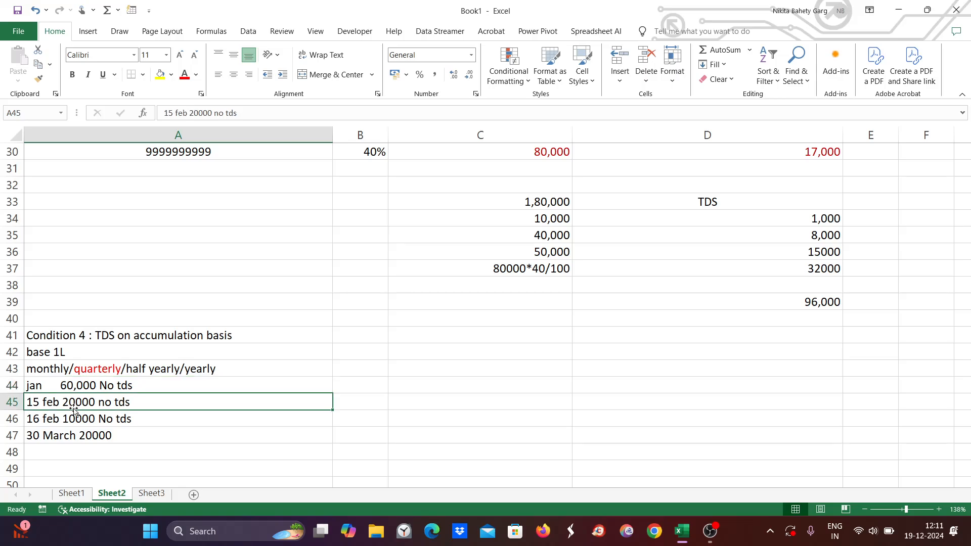
pyautogui.click(76, 420)
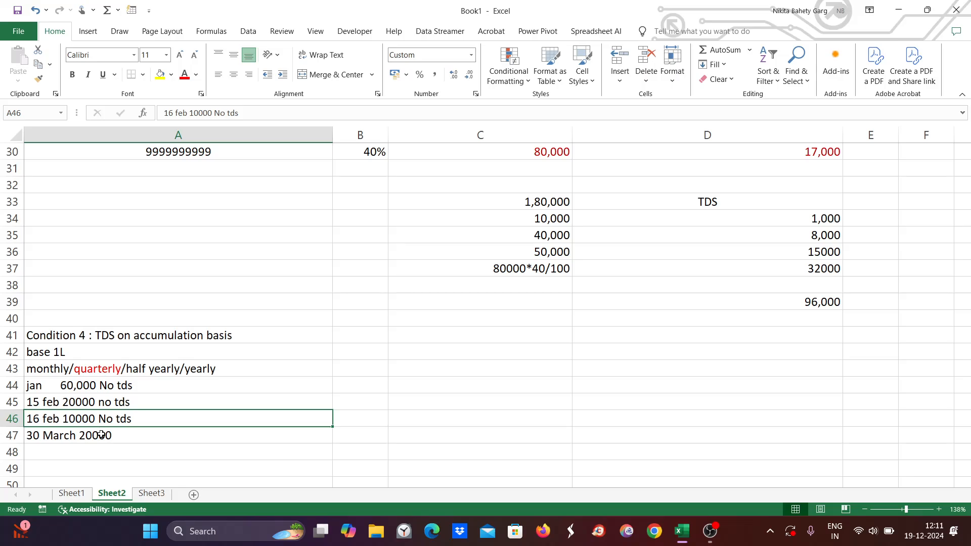
pyautogui.doubleClick(123, 438)
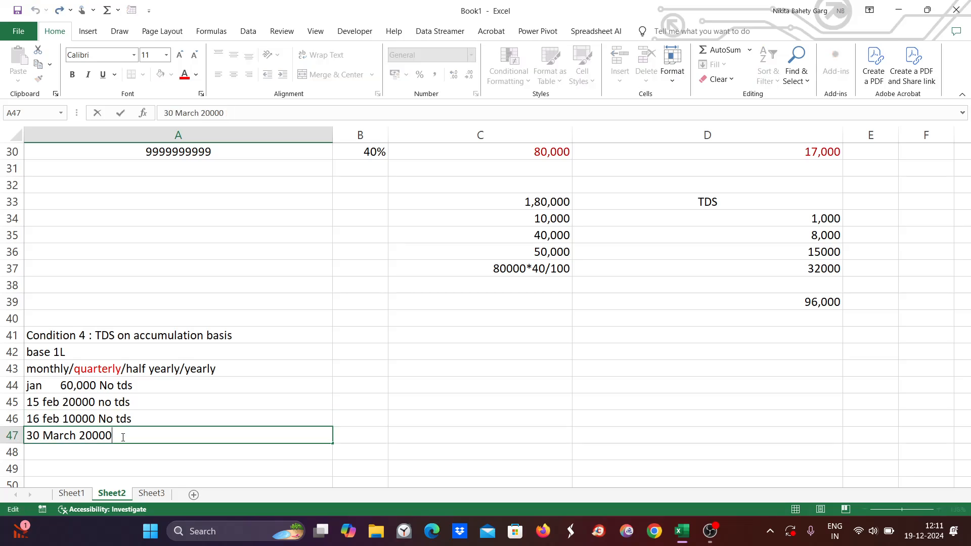
pyautogui.write('ds')
# Step: Review the amounts in A44:A47 against the 1L base in A42
pyautogui.moveTo(81, 387); pyautogui.dragTo(81, 441)
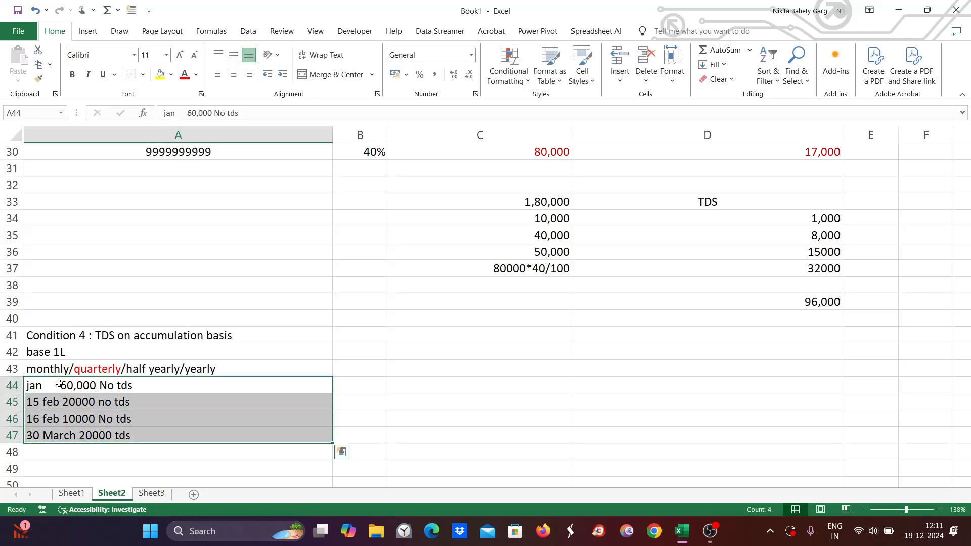
pyautogui.click(78, 418)
pyautogui.click(52, 353)
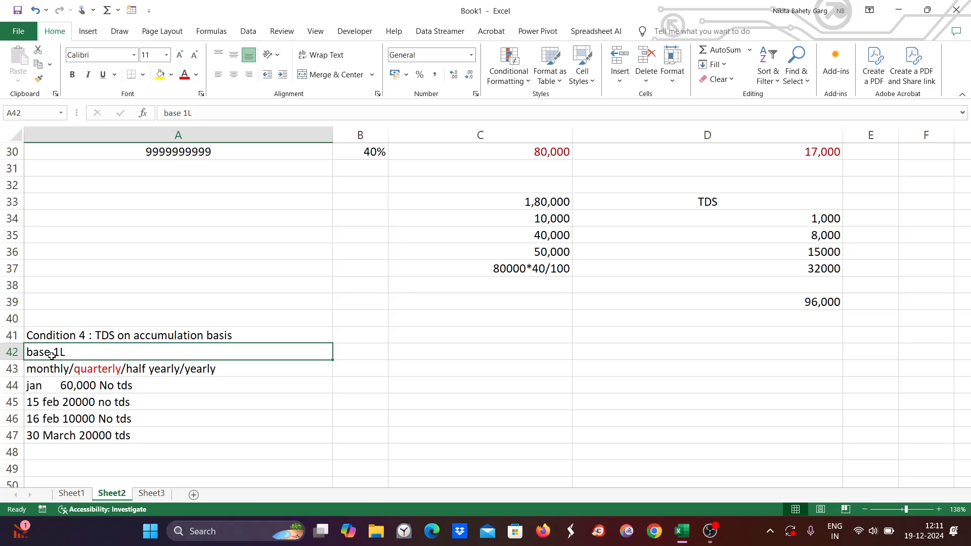
pyautogui.click(66, 388)
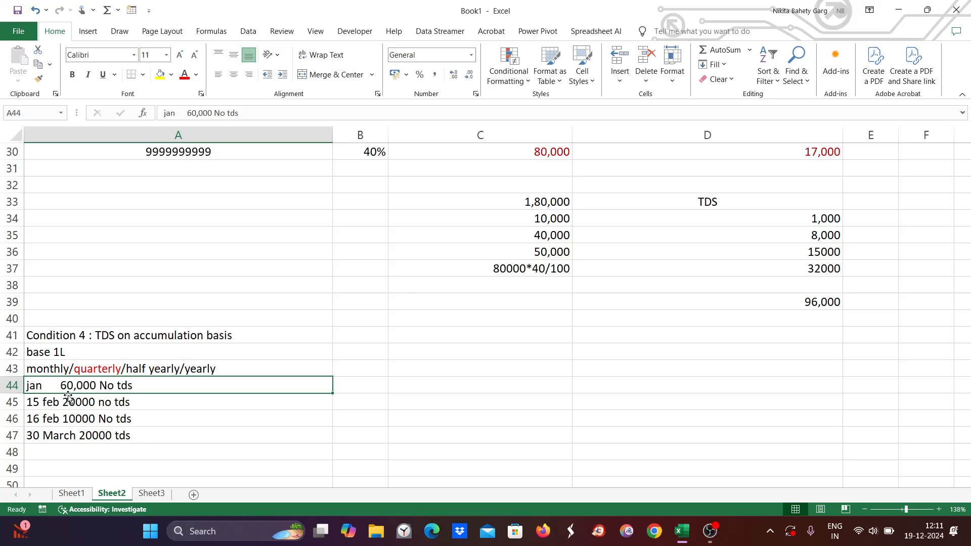
pyautogui.click(70, 402)
pyautogui.click(75, 418)
pyautogui.click(92, 441)
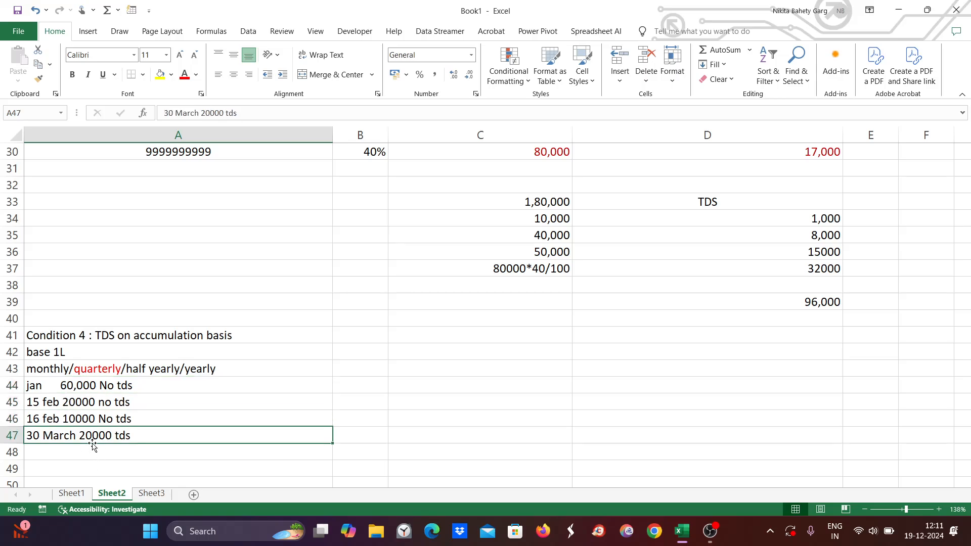
# Step: Extend the A47 entry with "on 110000" so it reads "30 March 20000 tds on 110000"
pyautogui.click(84, 385)
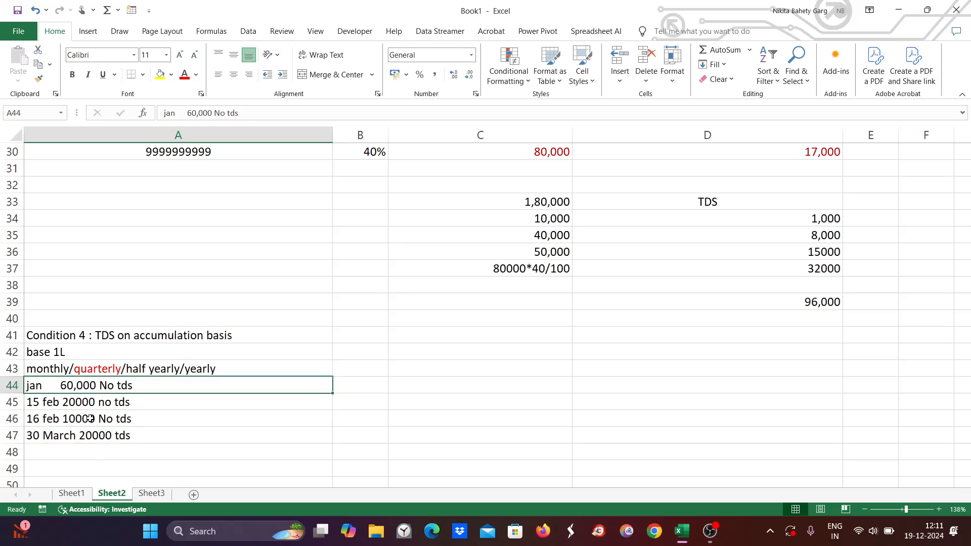
pyautogui.click(87, 403)
pyautogui.click(86, 418)
pyautogui.click(96, 438)
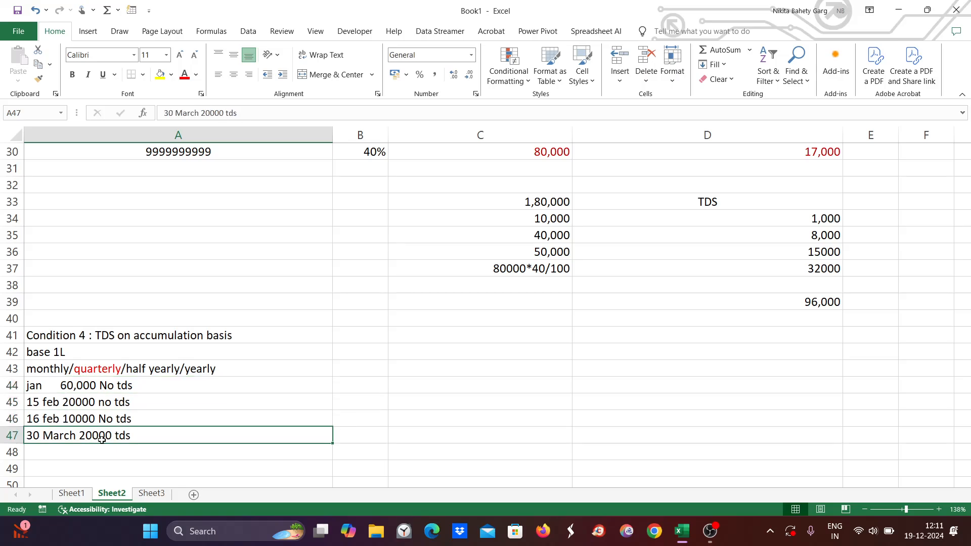
pyautogui.doubleClick(142, 438)
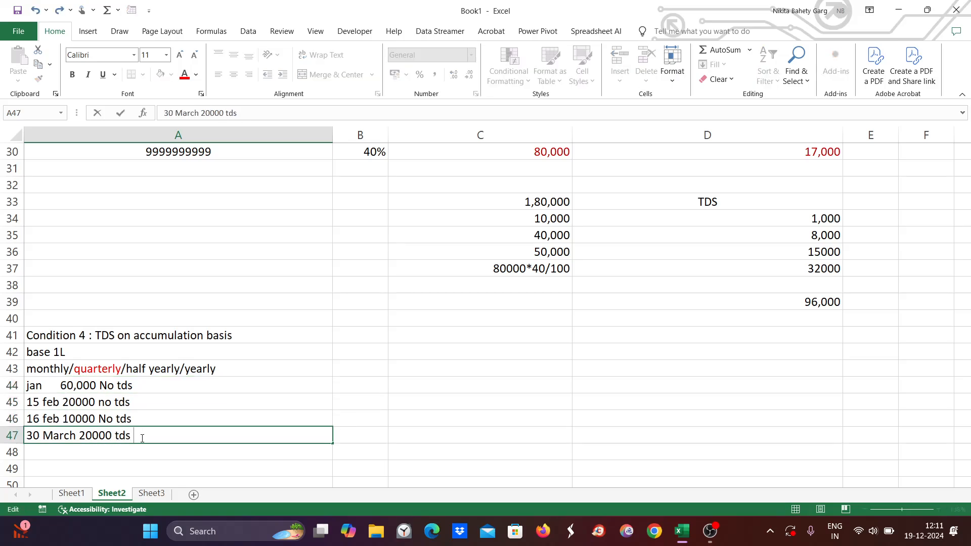
pyautogui.write('on 110000')
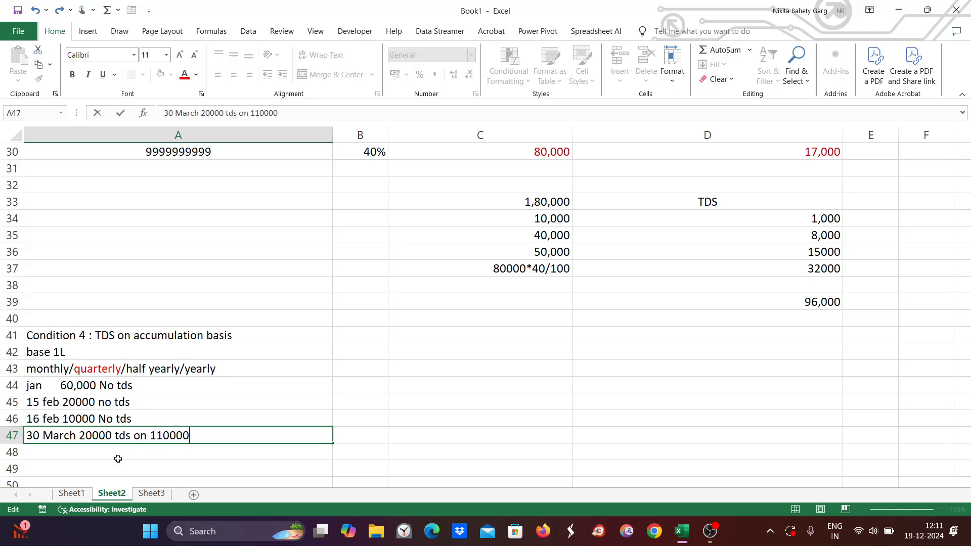
# Step: Enter "31 march 1000 tds deduction" in A48
pyautogui.doubleClick(53, 457)
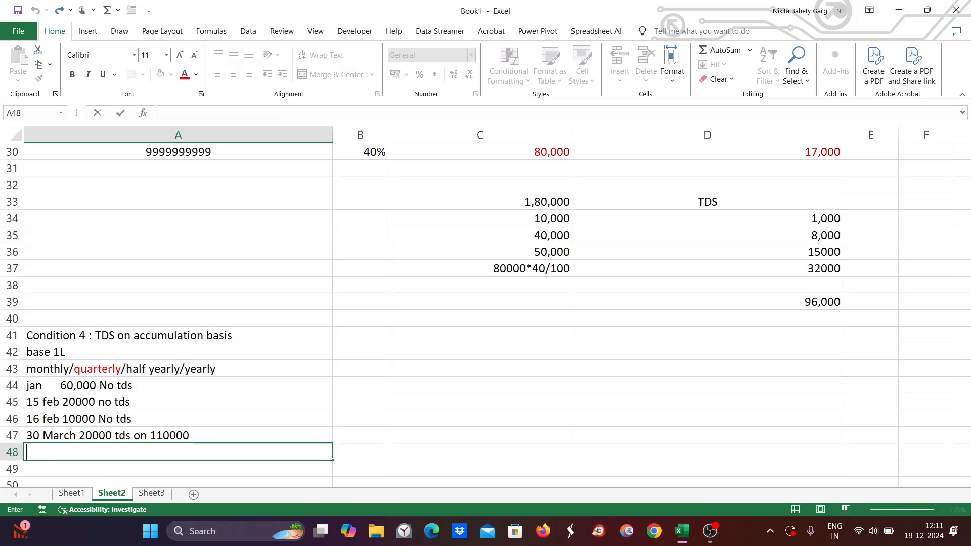
pyautogui.write('31 march 1000')
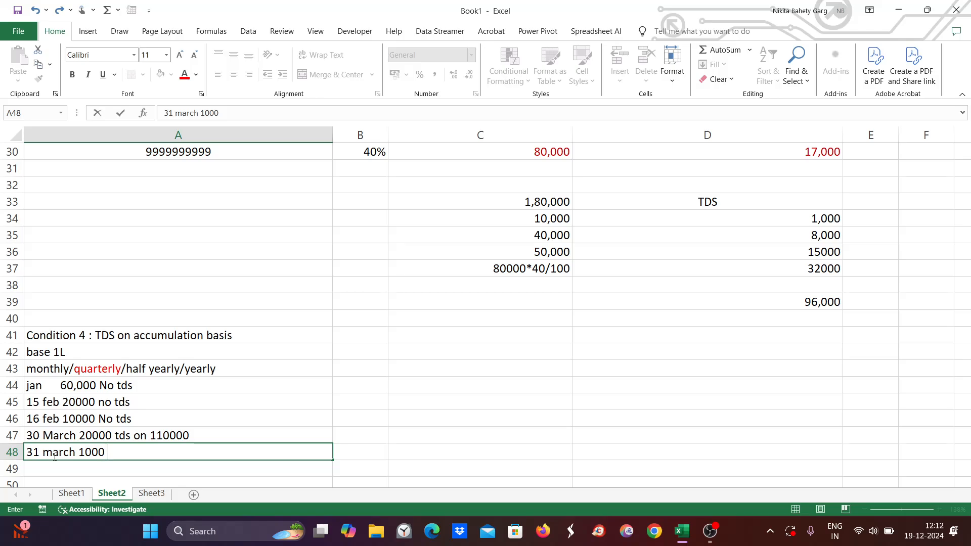
pyautogui.write('tds deductiom')
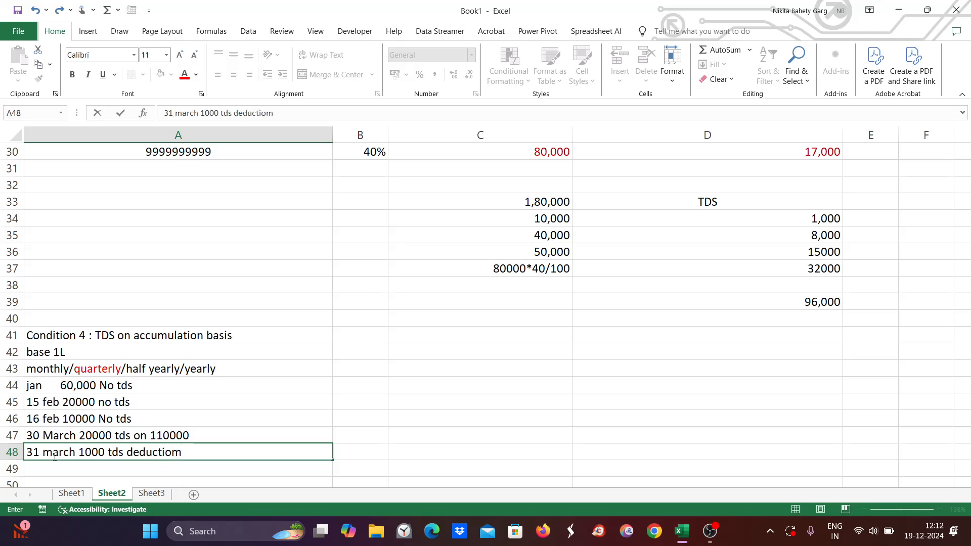
pyautogui.press('BackSpace')
pyautogui.write('n')
pyautogui.moveTo(108, 451); pyautogui.dragTo(222, 453)
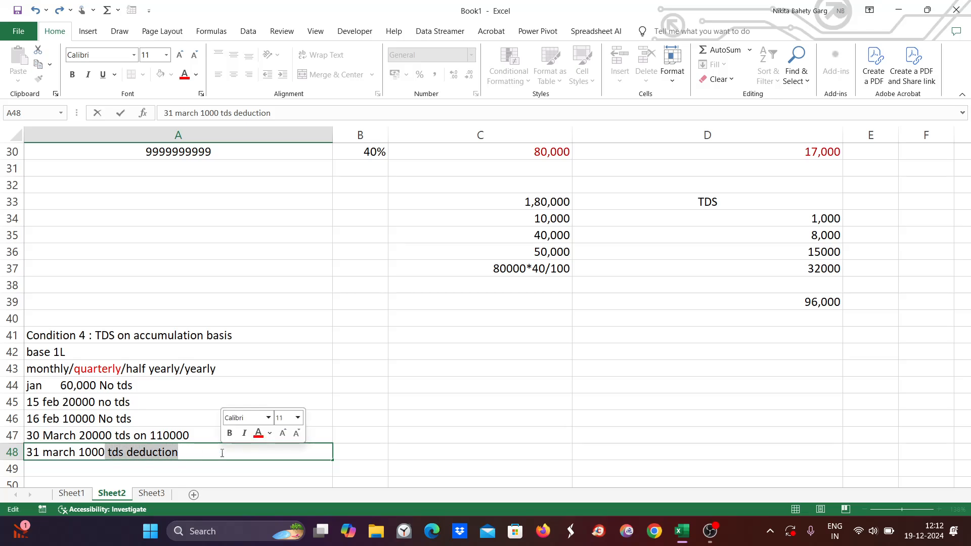
# Step: Reset the font colour of the period options text in A43 to Automatic
pyautogui.click(141, 339)
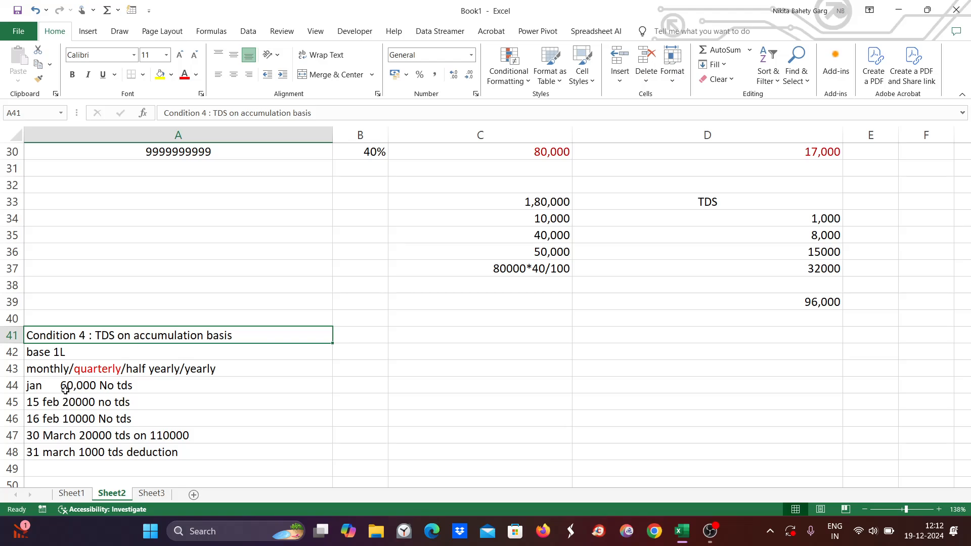
pyautogui.click(103, 370)
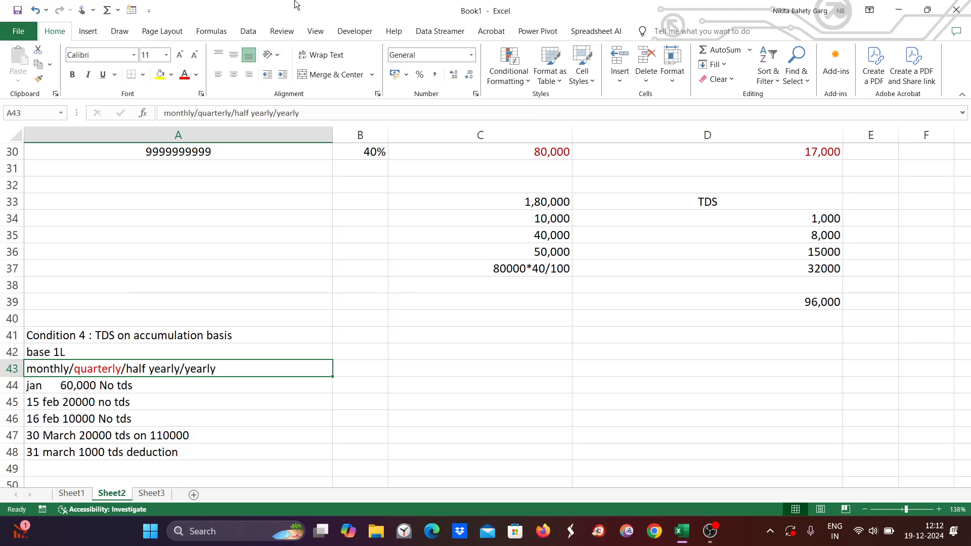
pyautogui.click(197, 76)
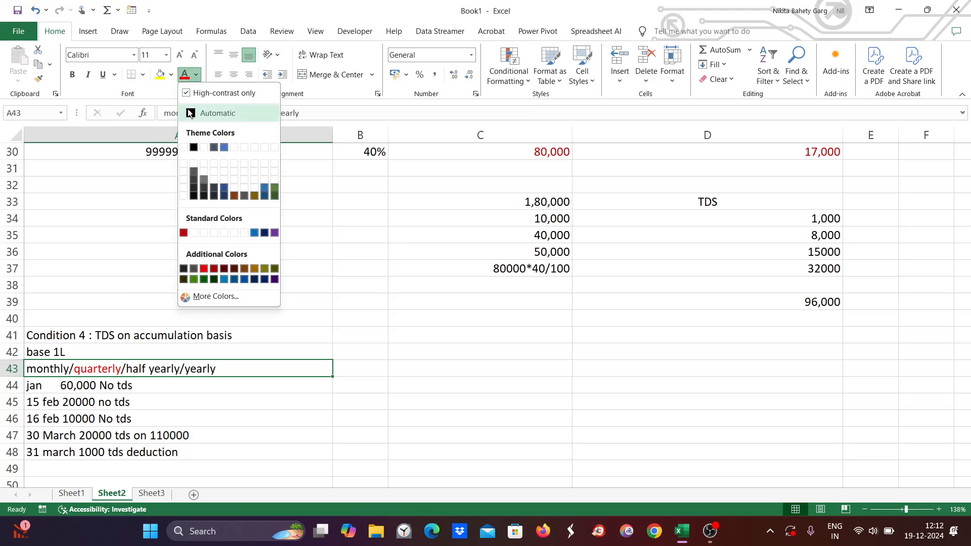
pyautogui.click(213, 112)
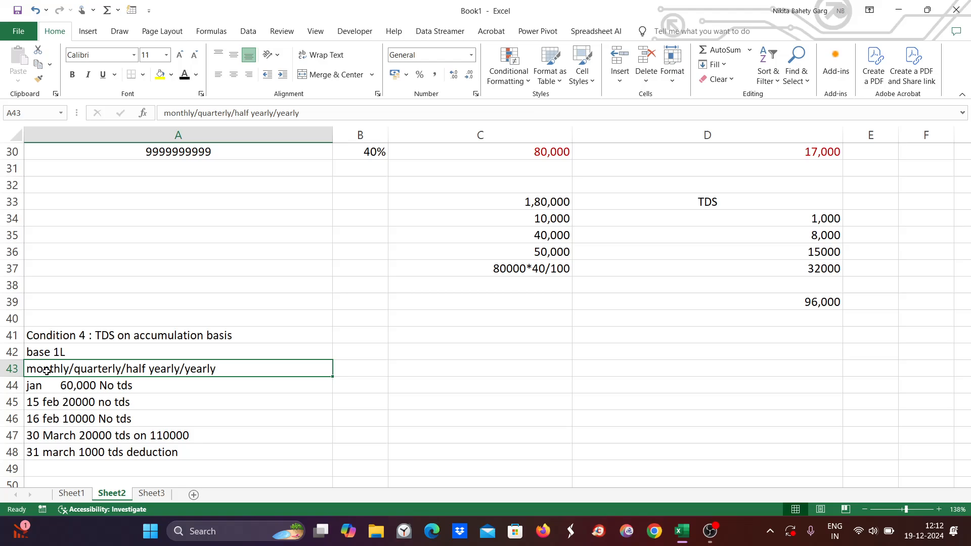
# Step: Clear the dated transaction entries in A44:A48, below the period options line
pyautogui.doubleClick(76, 353)
pyautogui.moveTo(76, 353); pyautogui.dragTo(14, 351)
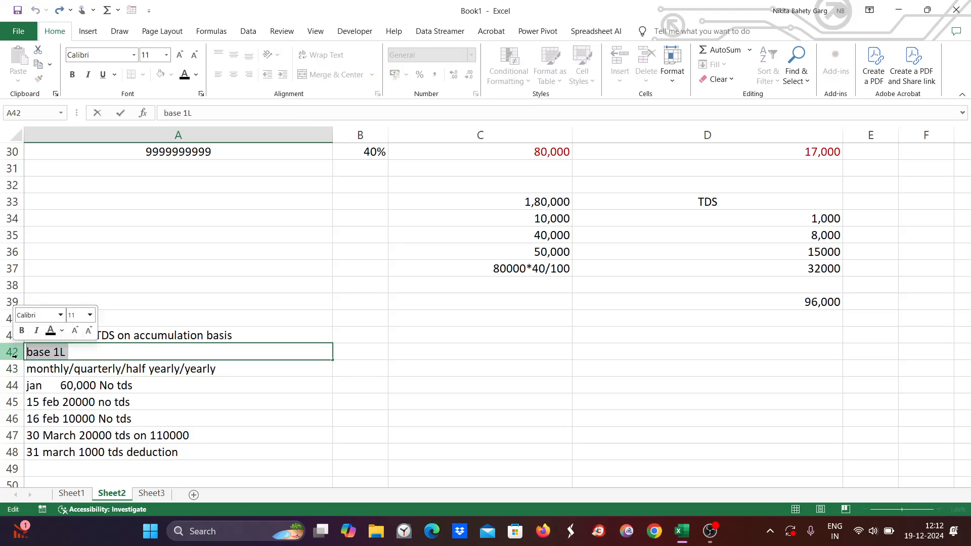
pyautogui.doubleClick(45, 369)
pyautogui.moveTo(37, 383); pyautogui.dragTo(61, 458)
pyautogui.press('Delete')
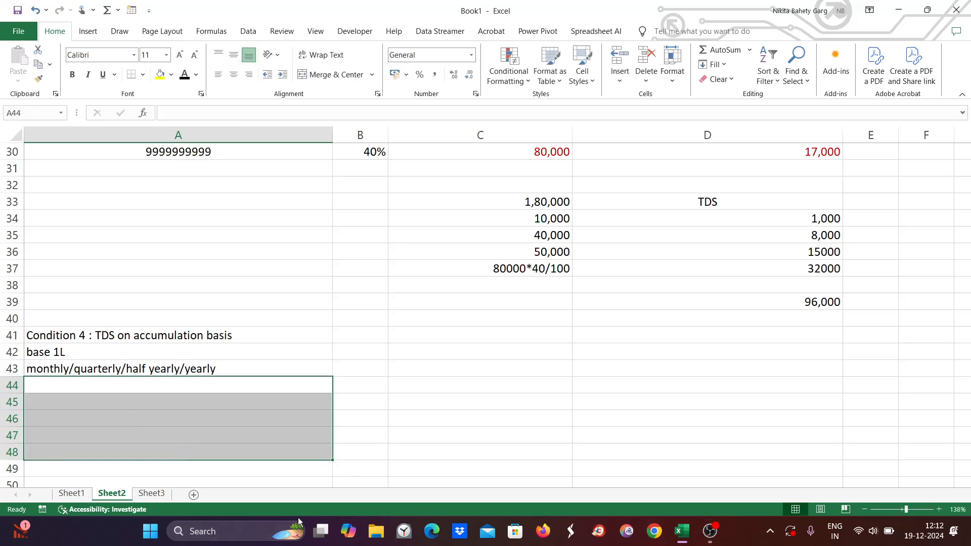
# Step: Switch to SAP Logon from the desktop, maximize its window and open the SAP connection
pyautogui.click(898, 9)
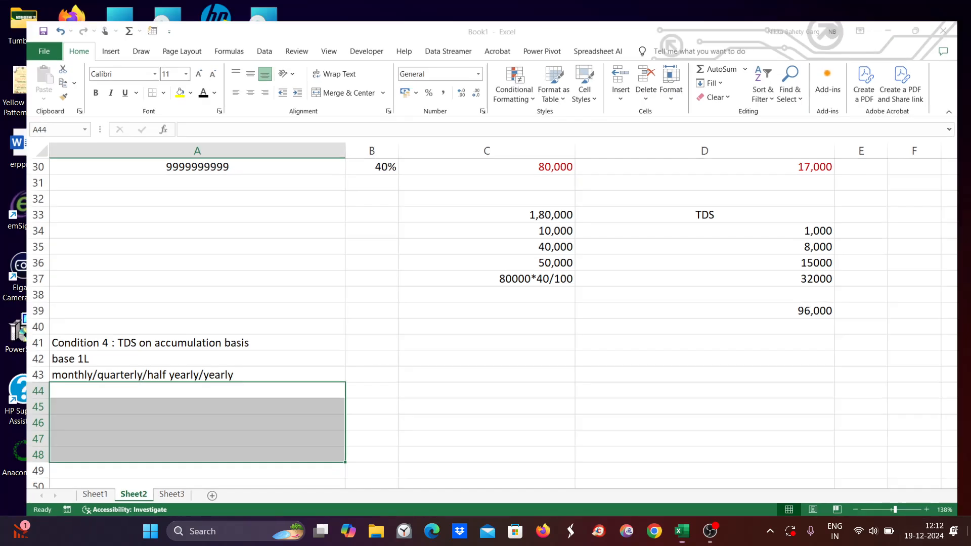
pyautogui.click(263, 97)
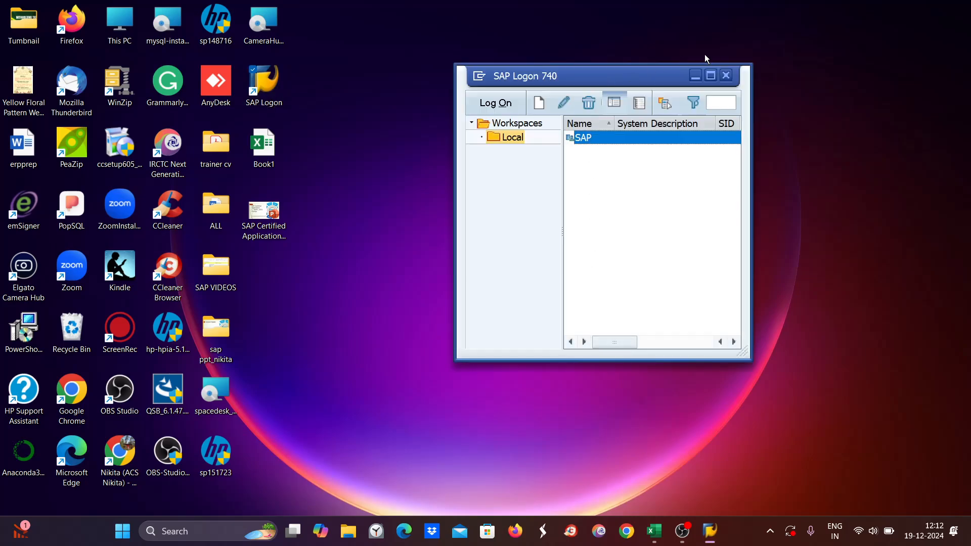
pyautogui.click(711, 75)
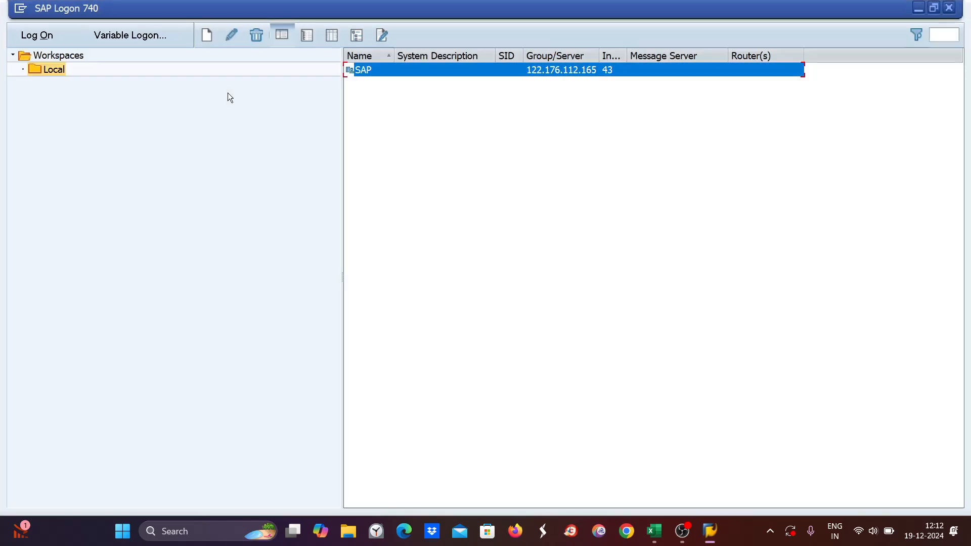
pyautogui.doubleClick(369, 71)
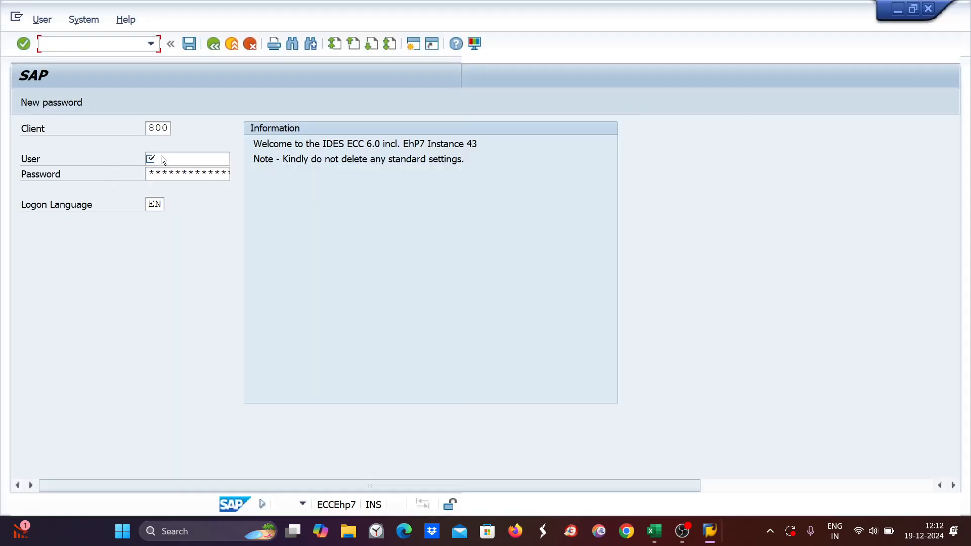
# Step: Log on to SAP client 800 with the user name and the account password
pyautogui.click(158, 157)
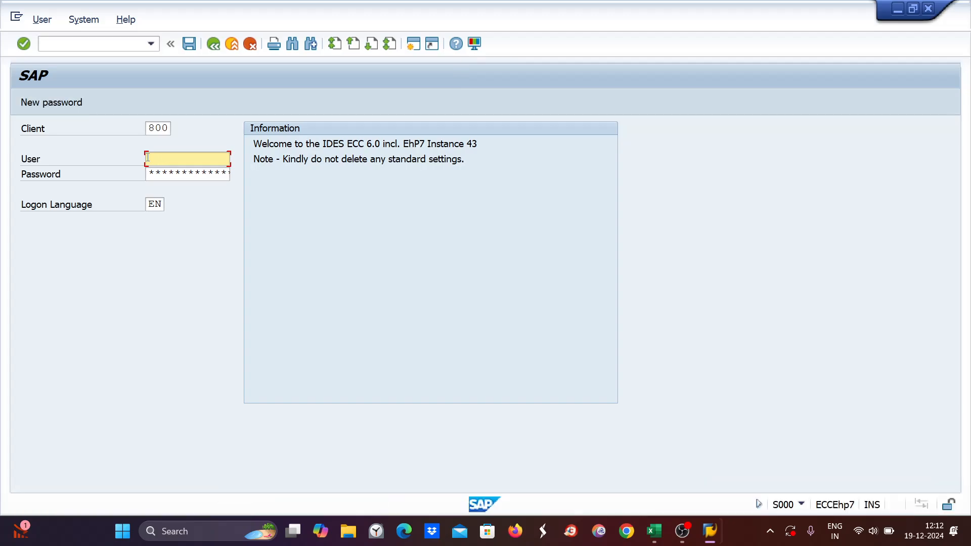
pyautogui.write('n')
pyautogui.click(165, 172)
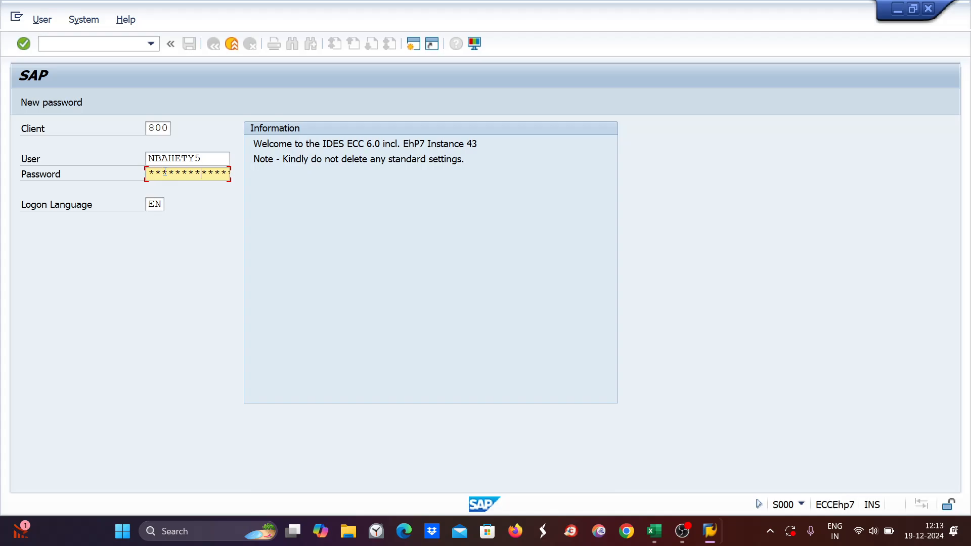
pyautogui.press('Return')
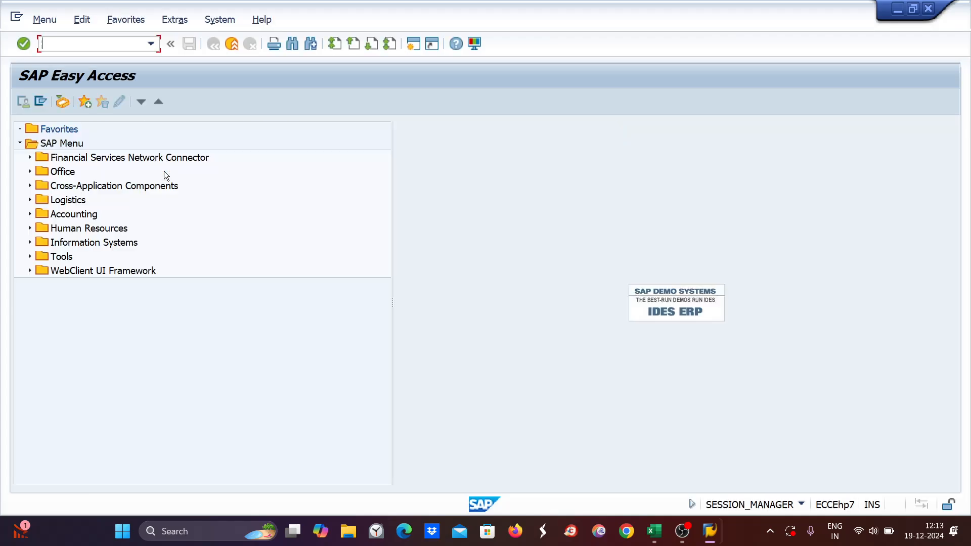
# Step: Start transaction SPRO and display the SAP Customizing Implementation Guide
pyautogui.write('spro')
pyautogui.press('Return')
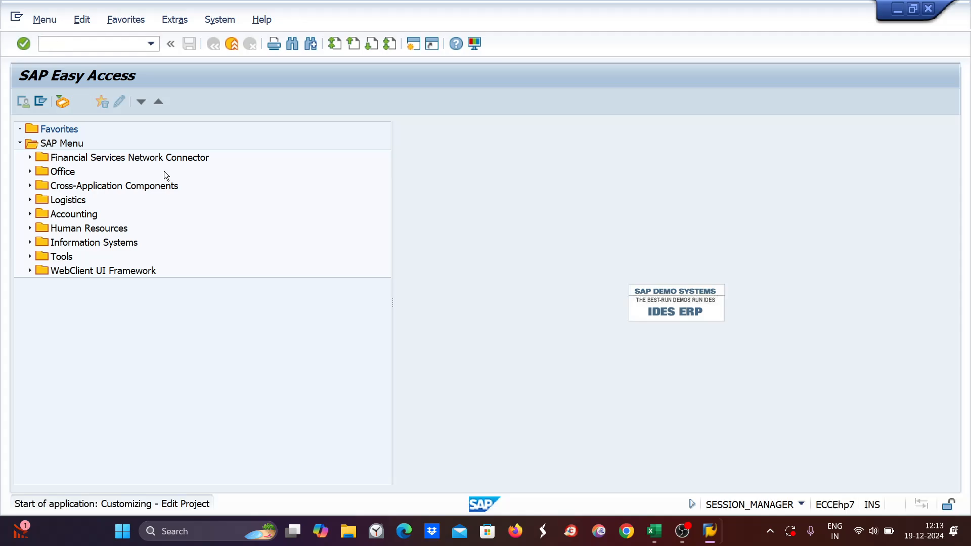
pyautogui.click(77, 98)
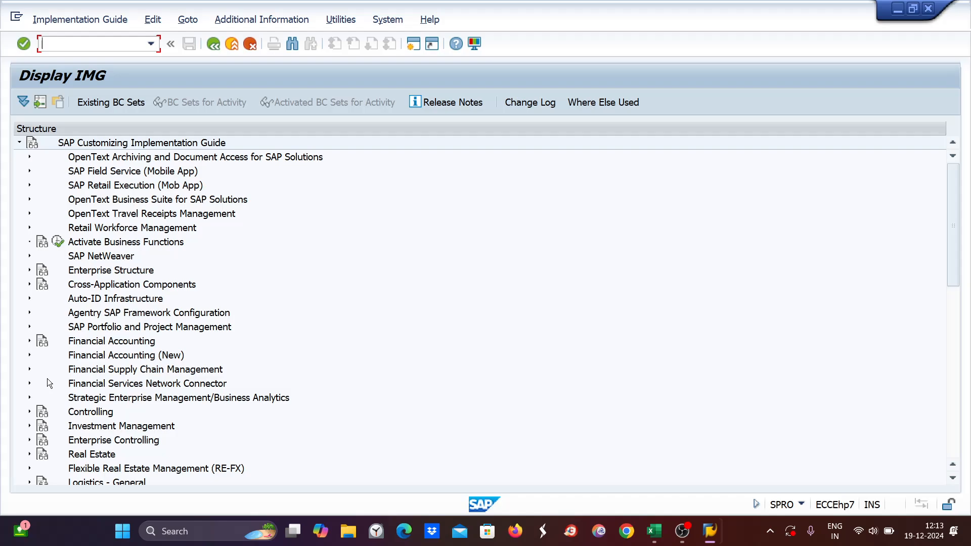
# Step: Expand Financial Accounting (New), Financial Accounting Global Settings (New), Withholding Tax, Extended Withholding Tax and Calculation in the IMG structure
pyautogui.click(30, 354)
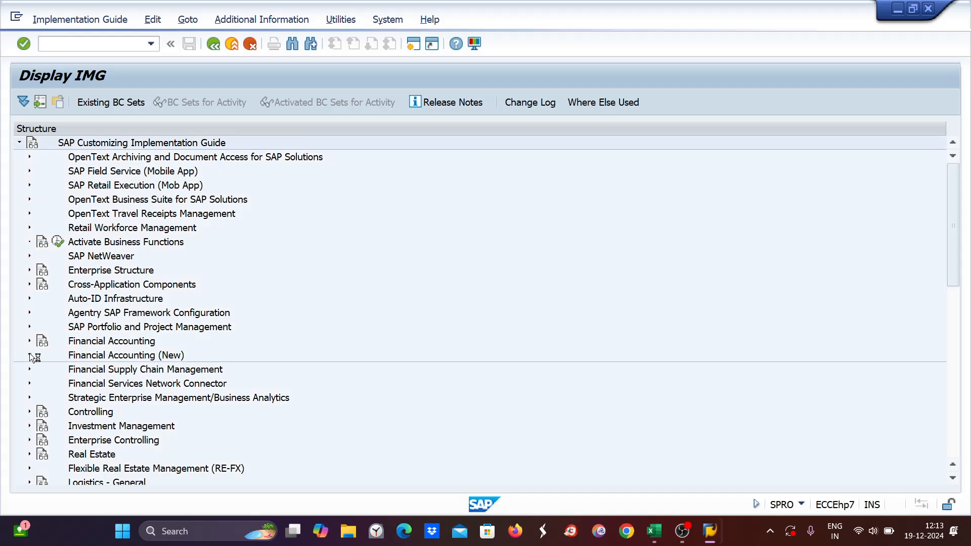
pyautogui.click(40, 355)
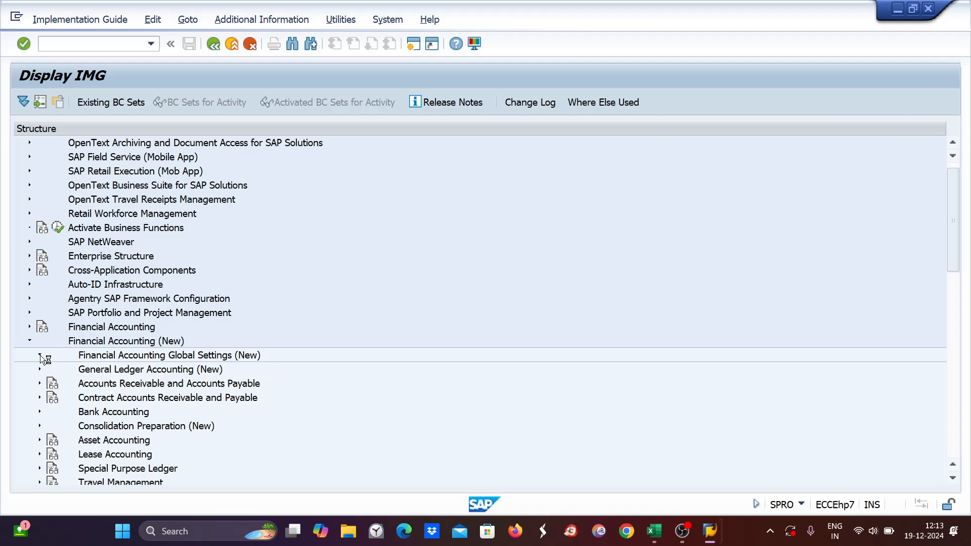
pyautogui.click(50, 398)
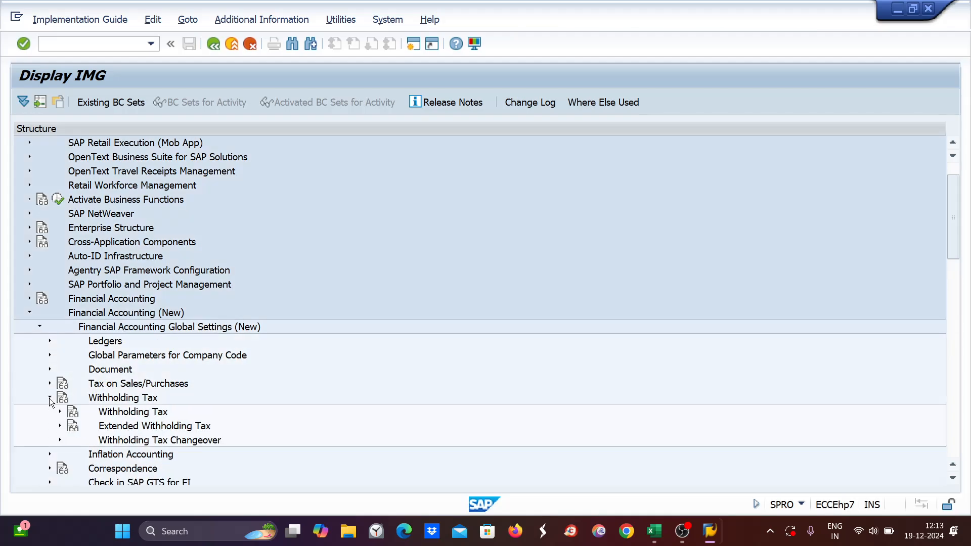
pyautogui.click(59, 426)
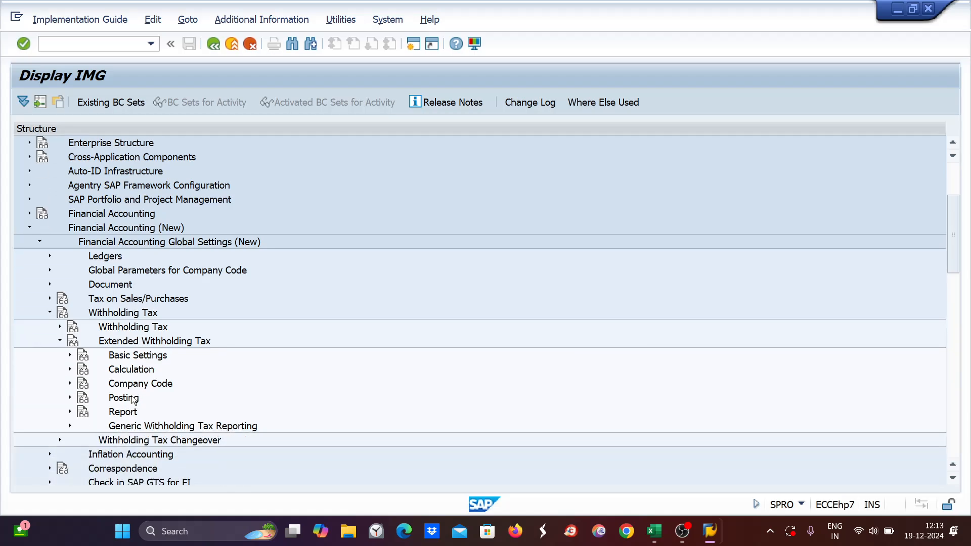
pyautogui.click(70, 369)
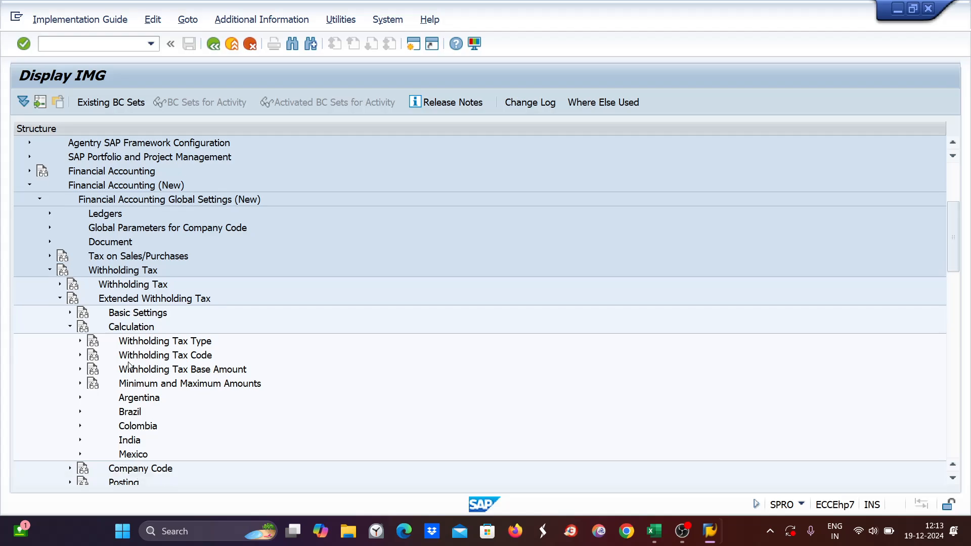
# Step: Open the Define Withholding Tax Type for Invoice Posting activity under Calculation for country key IN
pyautogui.click(80, 341)
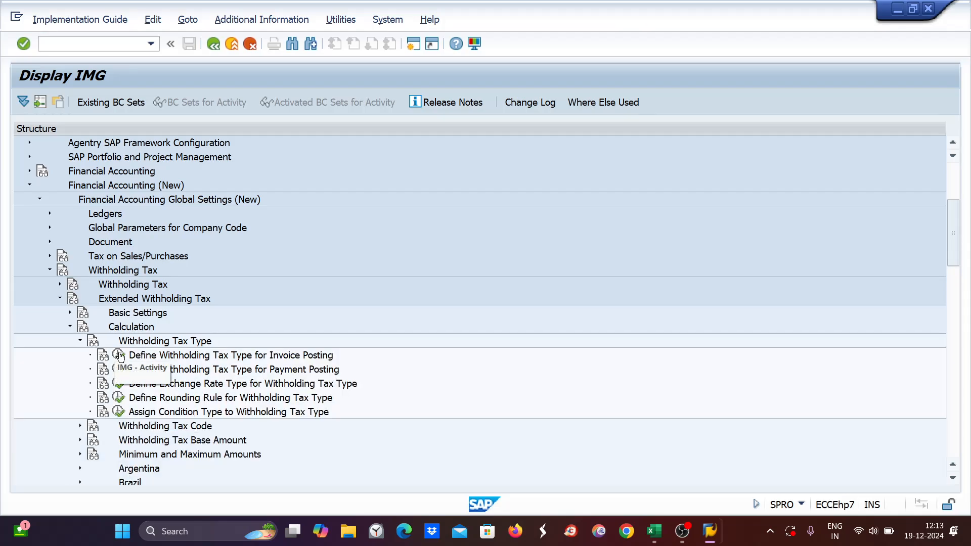
pyautogui.click(120, 355)
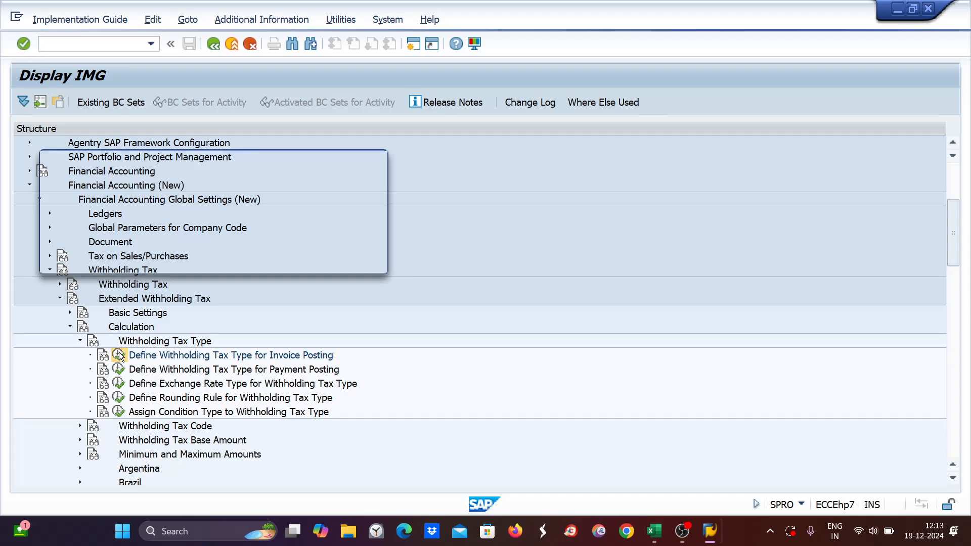
pyautogui.write('in')
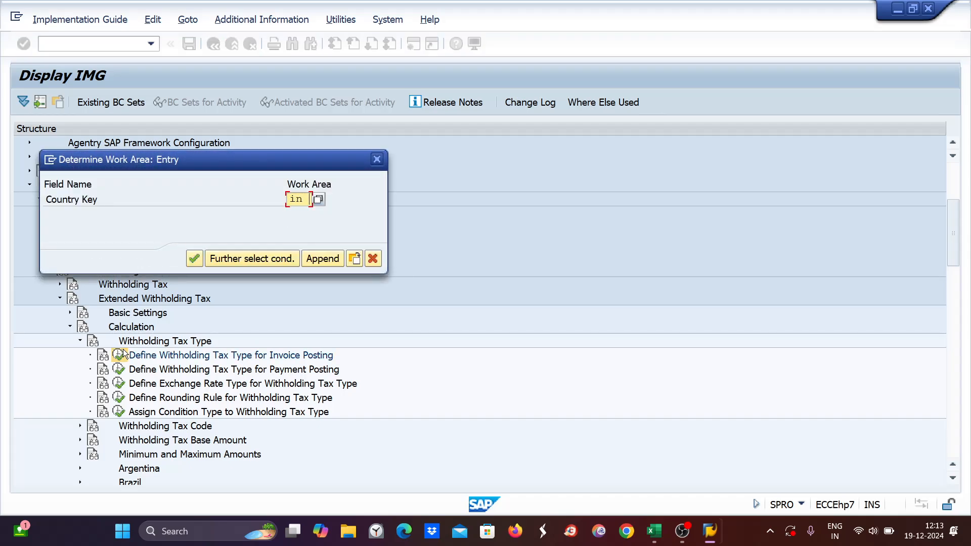
pyautogui.press('Return')
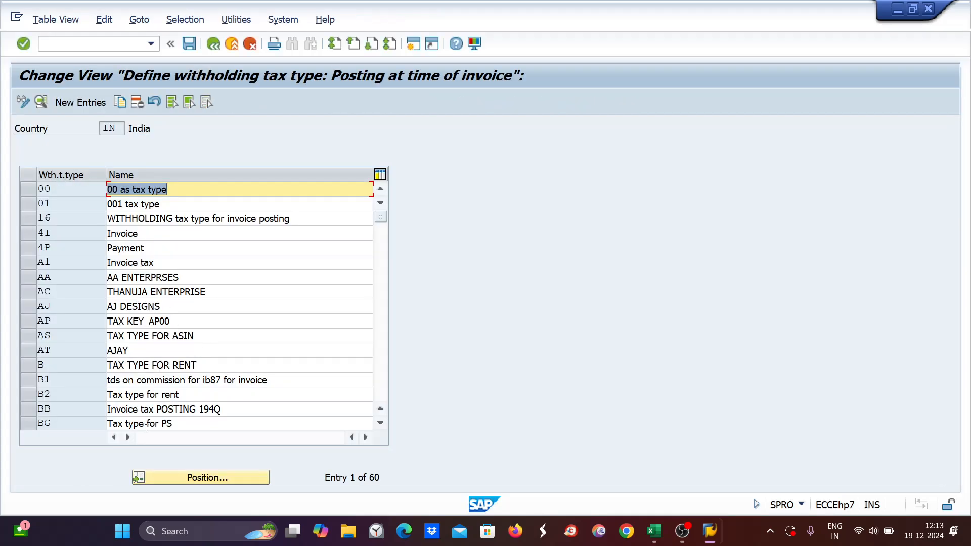
# Step: Position the invoice-posting list on withholding tax type ZE and open its details
pyautogui.click(194, 481)
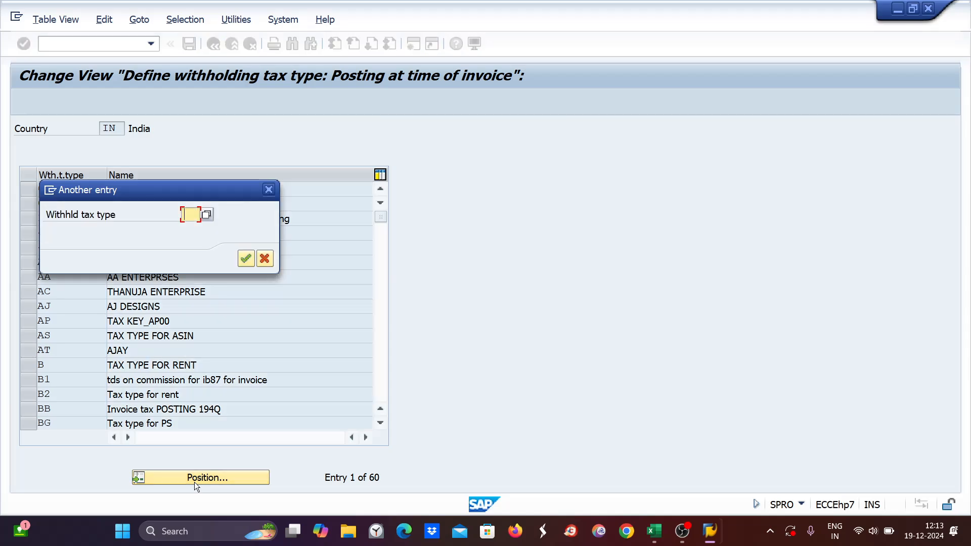
pyautogui.write('dh')
pyautogui.press('Return')
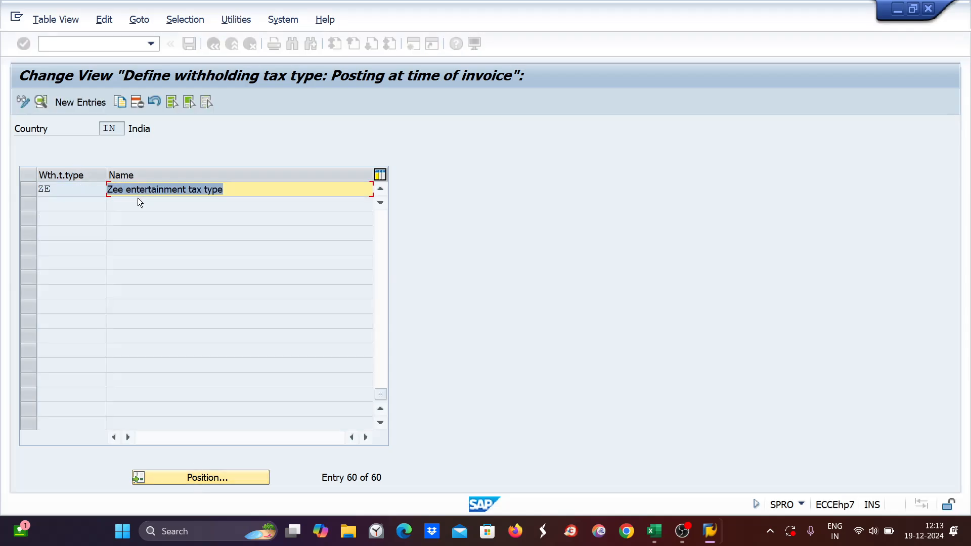
pyautogui.doubleClick(137, 191)
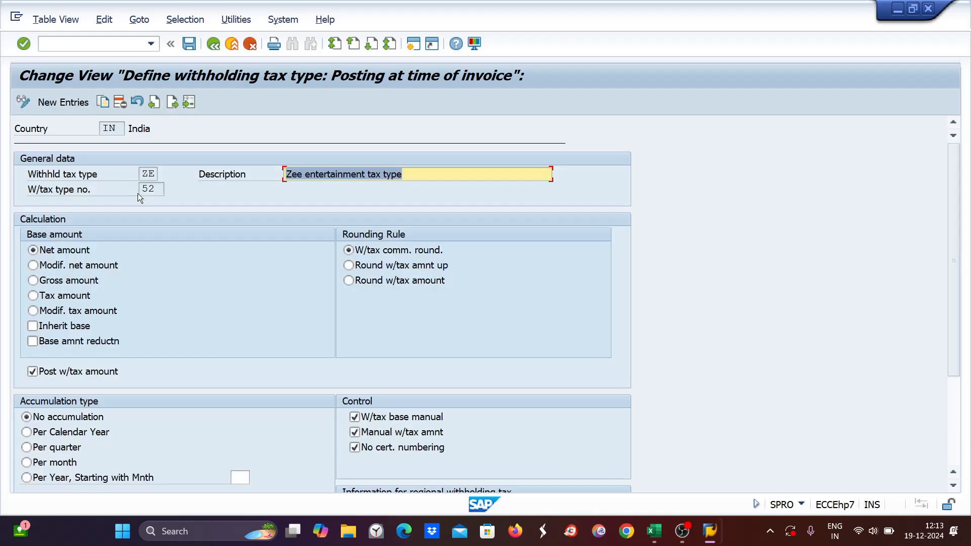
# Step: Set the accumulation type of tax type ZE to Per month, save it in the ZeeGroup customizing request and return to the IMG structure
pyautogui.scroll(-1, 160, 263)
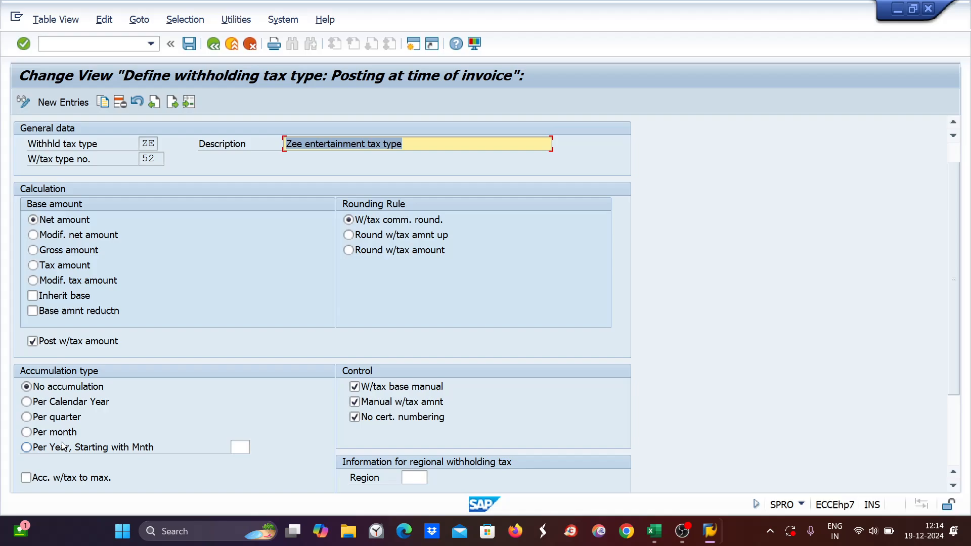
pyautogui.click(26, 433)
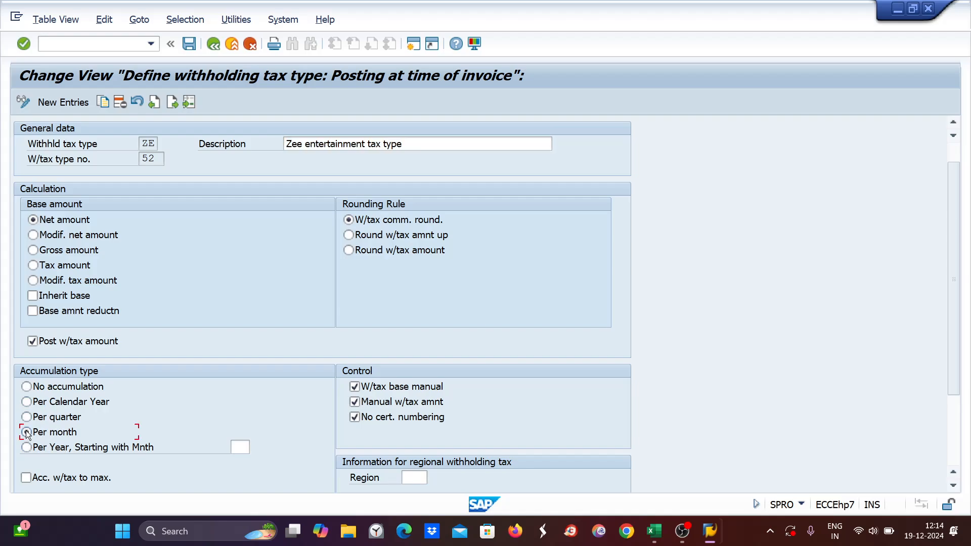
pyautogui.scroll(-1, 219, 410)
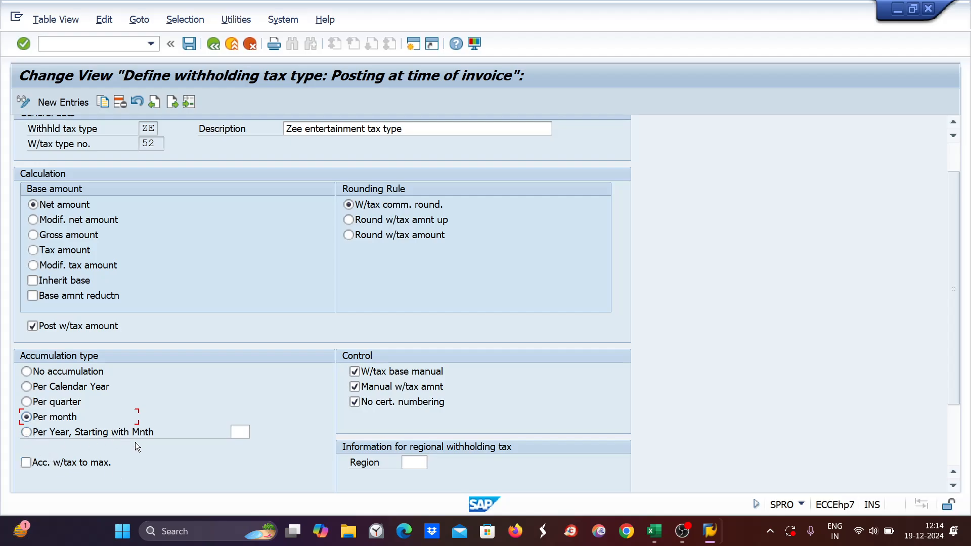
pyautogui.click(241, 432)
pyautogui.hotkey('ctrl', 's')
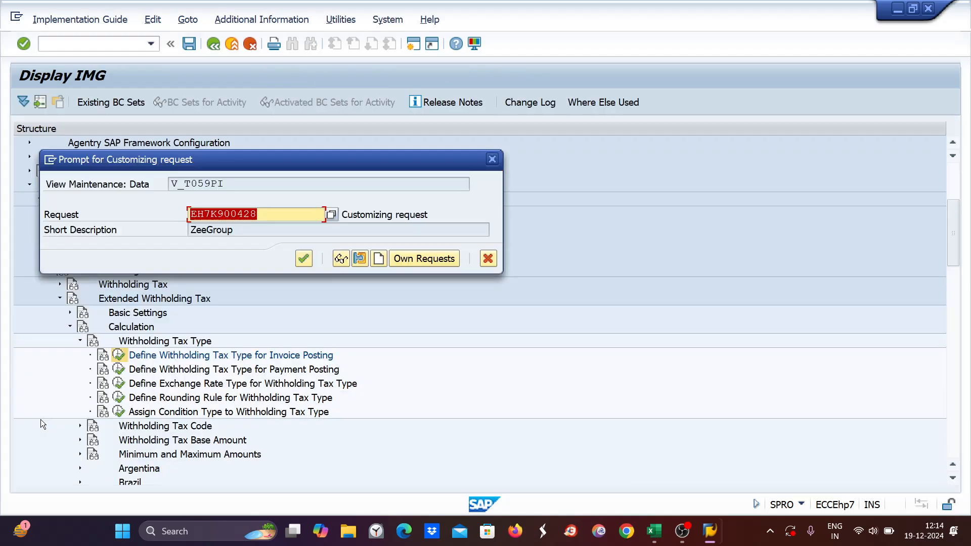
pyautogui.press('Return')
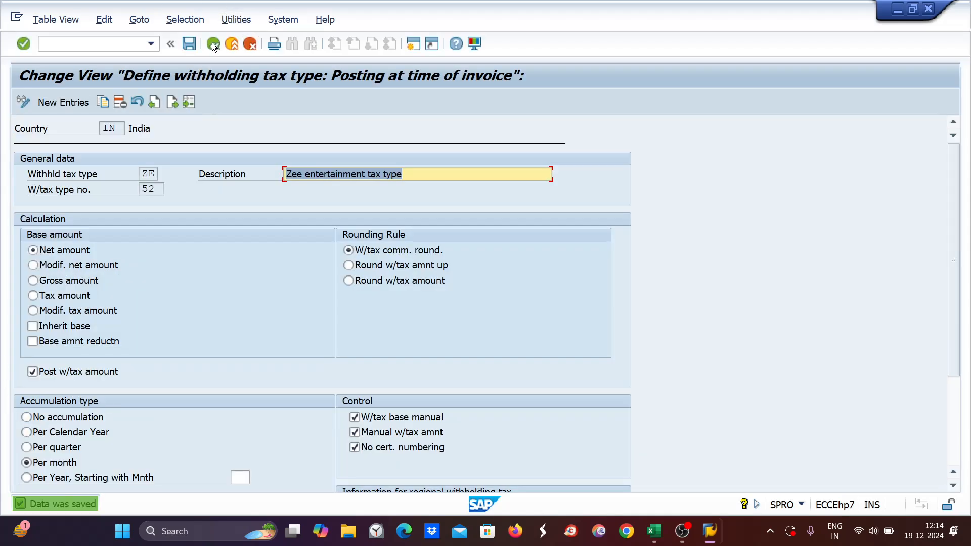
pyautogui.click(213, 45)
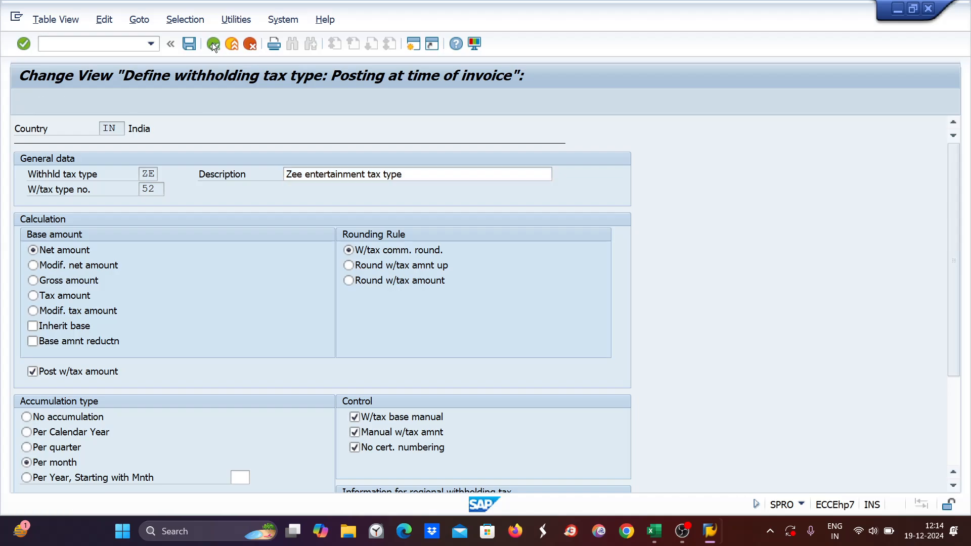
pyautogui.click(213, 45)
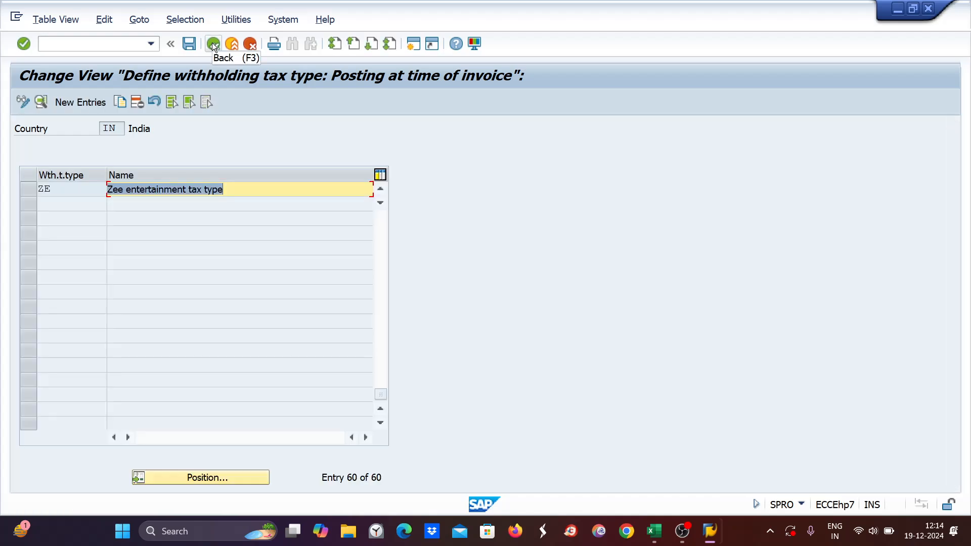
pyautogui.click(213, 45)
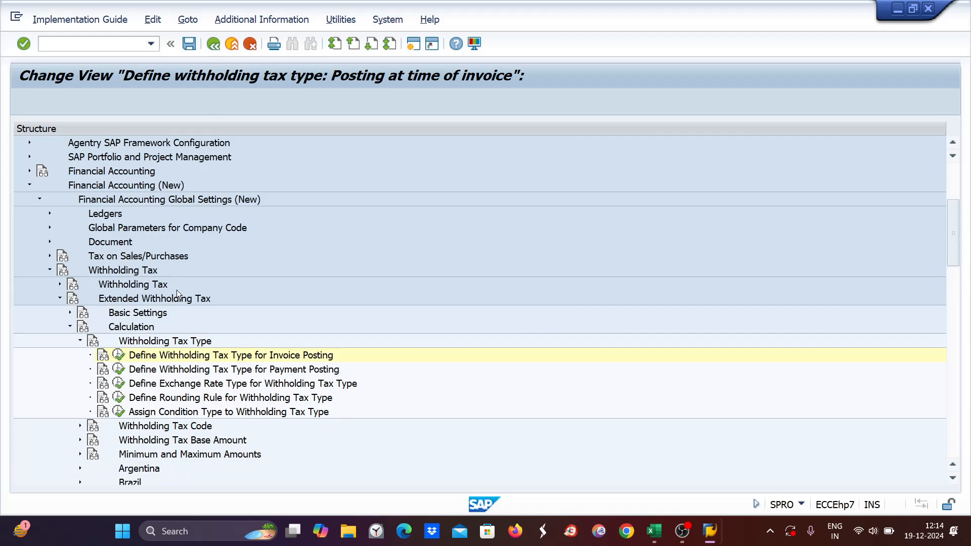
pyautogui.click(213, 45)
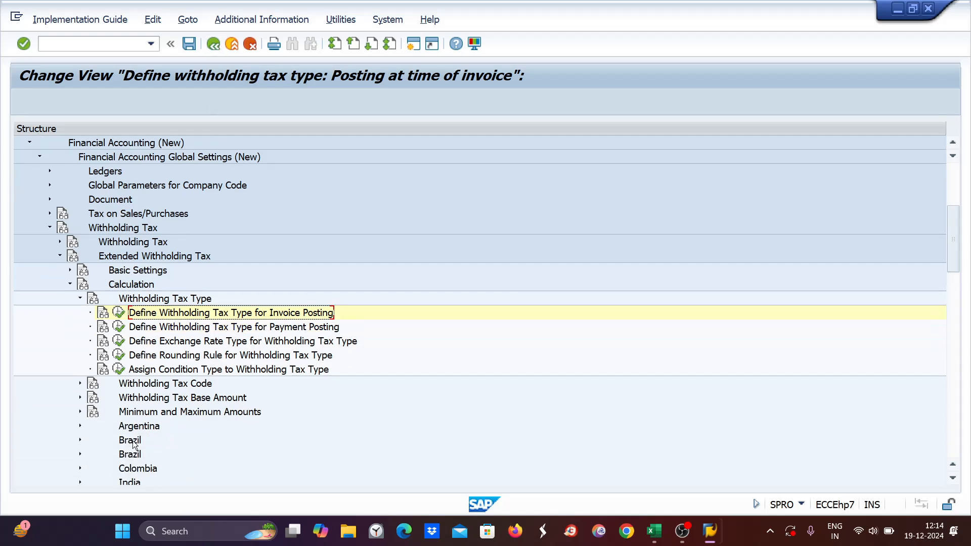
# Step: Open Define Min/Max Amounts for Withholding Tax Codes for country IN and display the entry for tax type and code ZE
pyautogui.click(80, 411)
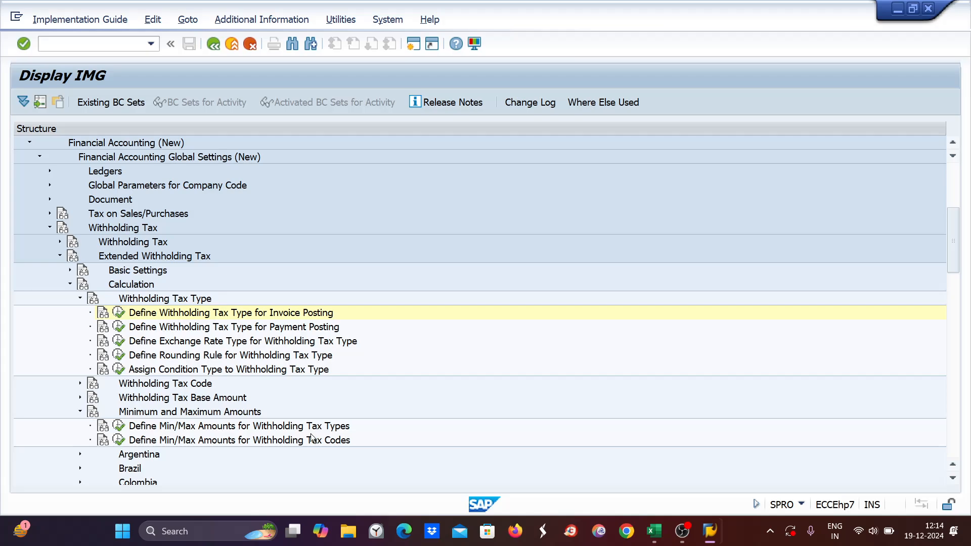
pyautogui.click(119, 441)
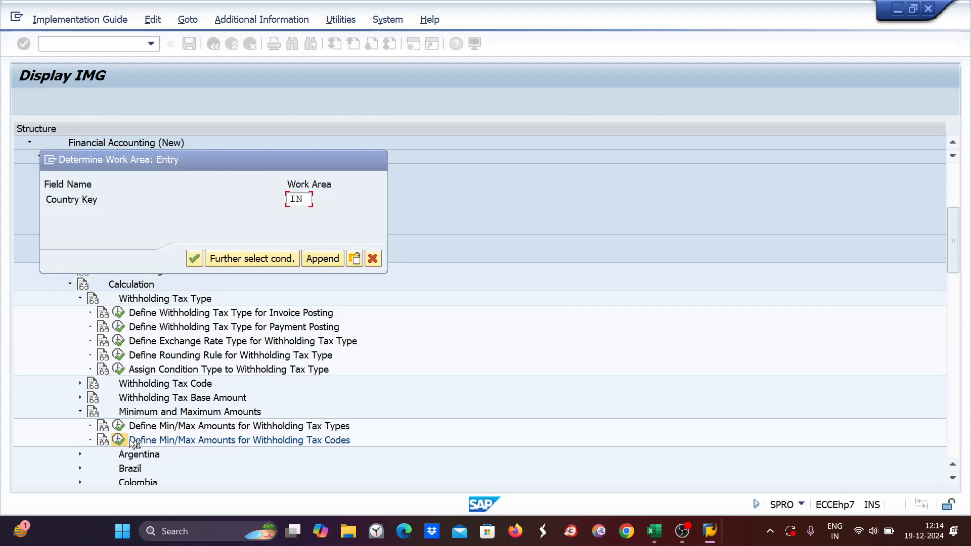
pyautogui.press('Return')
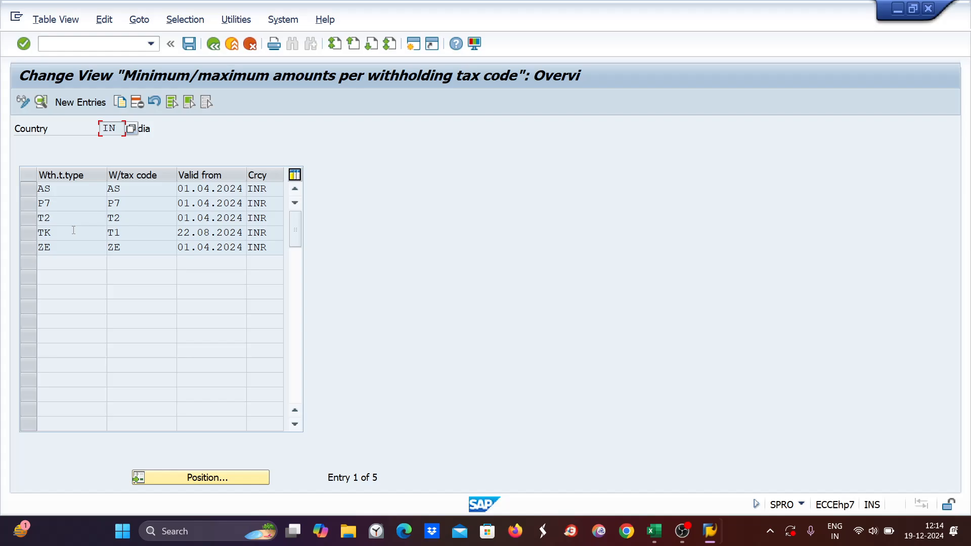
pyautogui.doubleClick(71, 243)
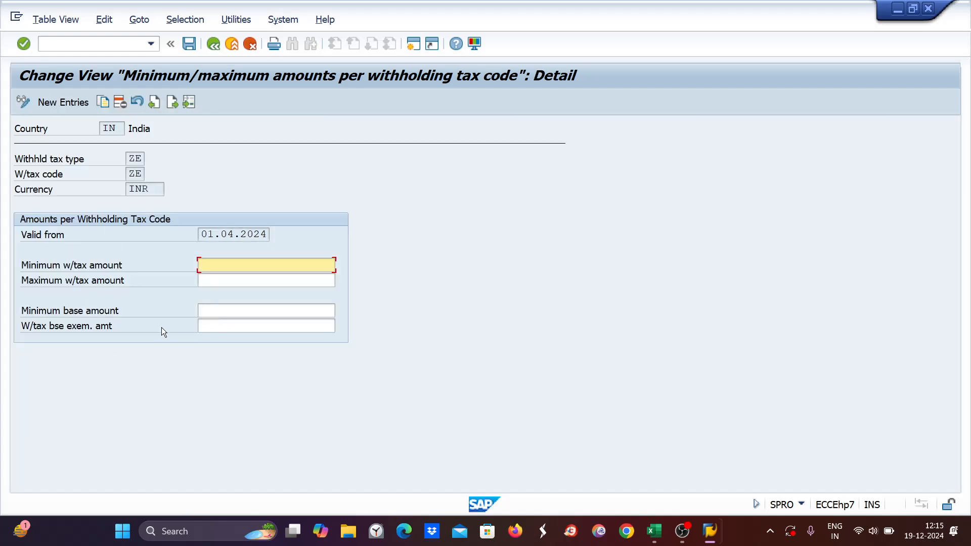
# Step: Set the minimum base amount for withholding tax code ZE to 100000 and save it in the customizing request
pyautogui.click(208, 310)
pyautogui.write('100000')
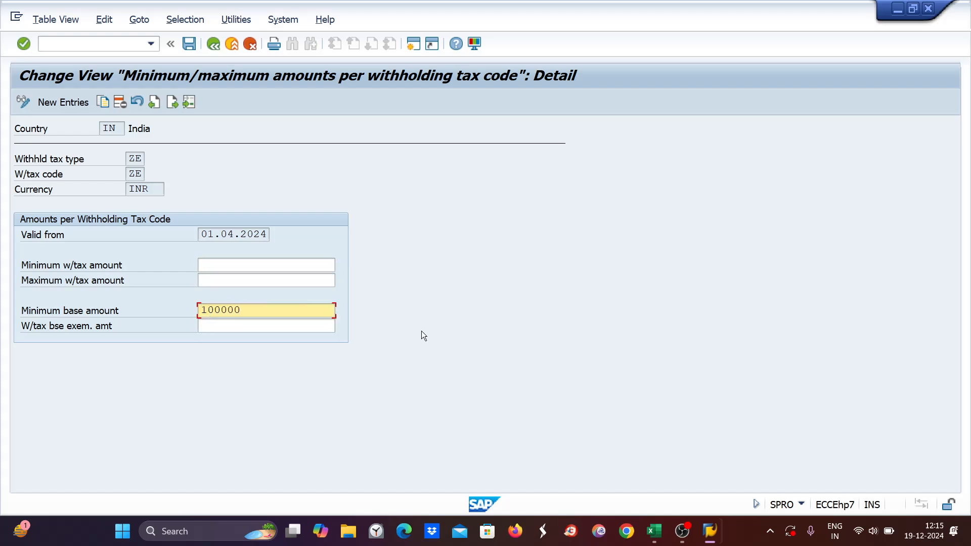
pyautogui.hotkey('ctrl', 's')
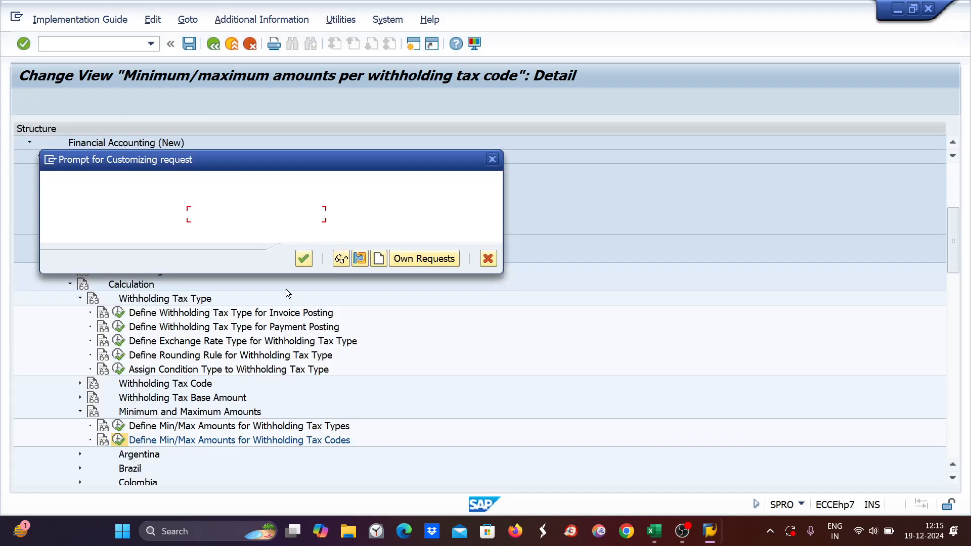
pyautogui.click(302, 259)
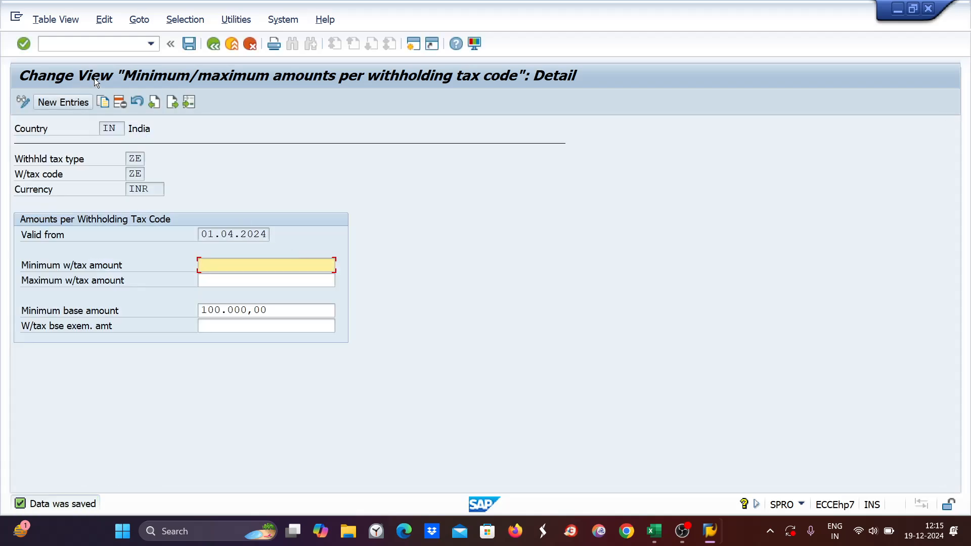
# Step: Open a new SAP session and start transaction FB60 for entering a vendor invoice
pyautogui.click(414, 43)
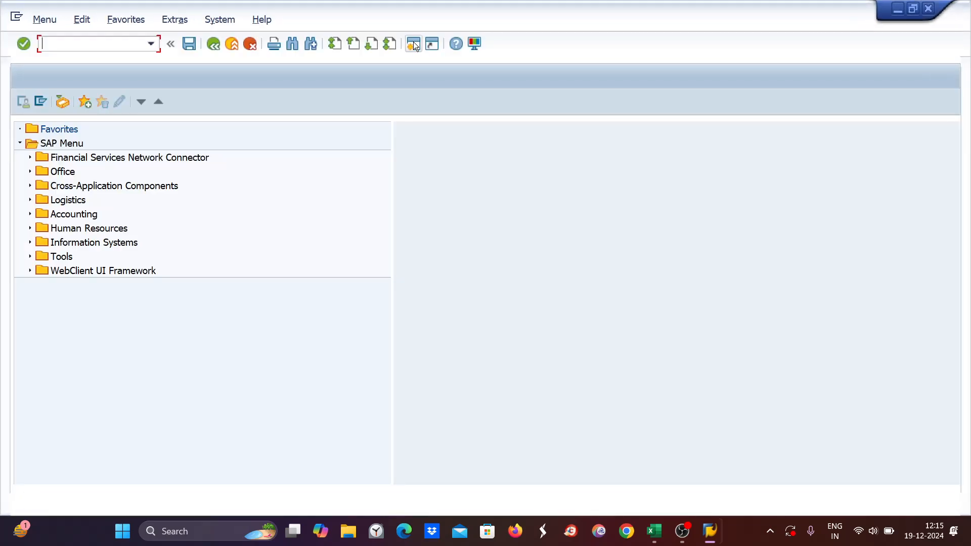
pyautogui.write('fb60')
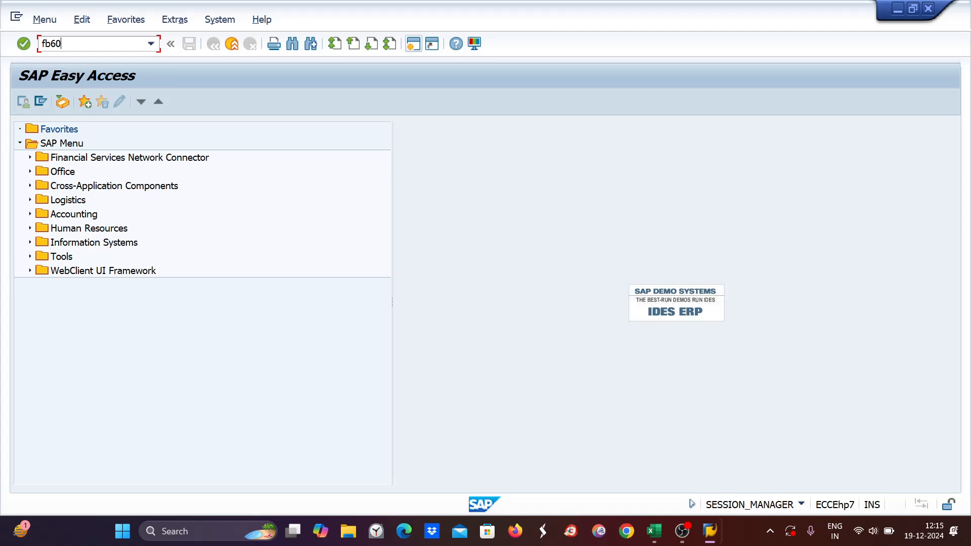
pyautogui.press('Return')
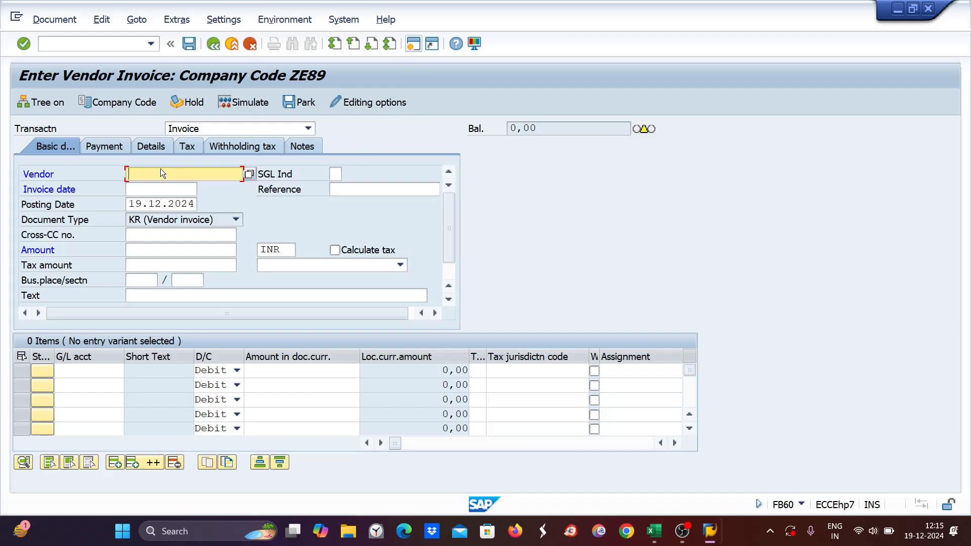
# Step: Enter the vendor number and copy the posting date 19.12.2024 into the invoice date
pyautogui.write('700')
pyautogui.click(153, 190)
pyautogui.doubleClick(131, 204)
pyautogui.hotkey('ctrl', 'c')
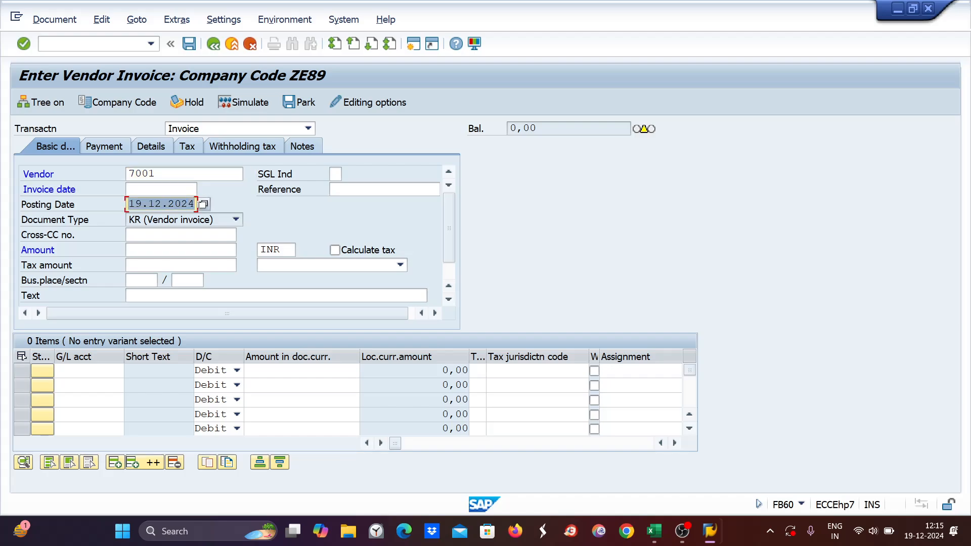
pyautogui.click(151, 203)
pyautogui.click(141, 190)
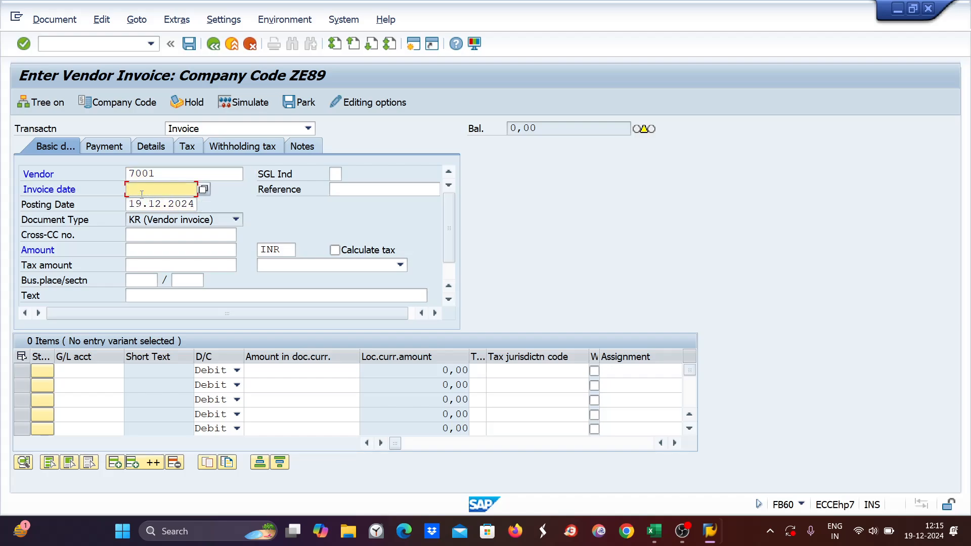
pyautogui.hotkey('ctrl', 'v')
pyautogui.moveTo(131, 187); pyautogui.dragTo(217, 192)
pyautogui.hotkey('ctrl', 'c')
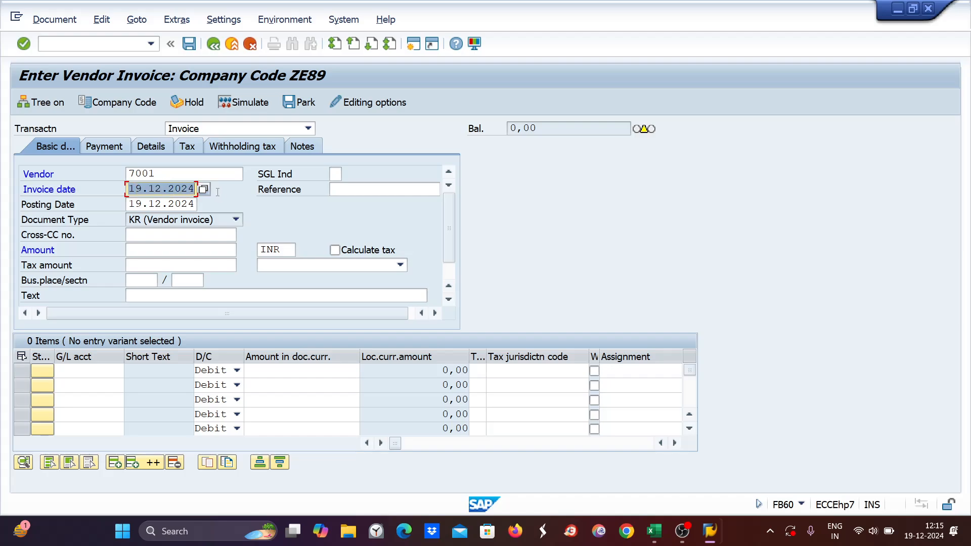
pyautogui.write('18')
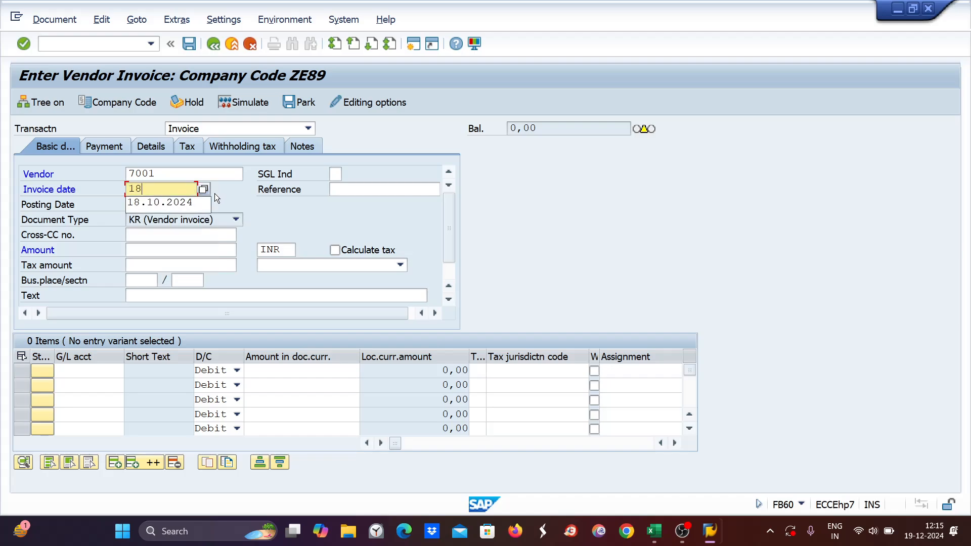
pyautogui.write('.12.202')
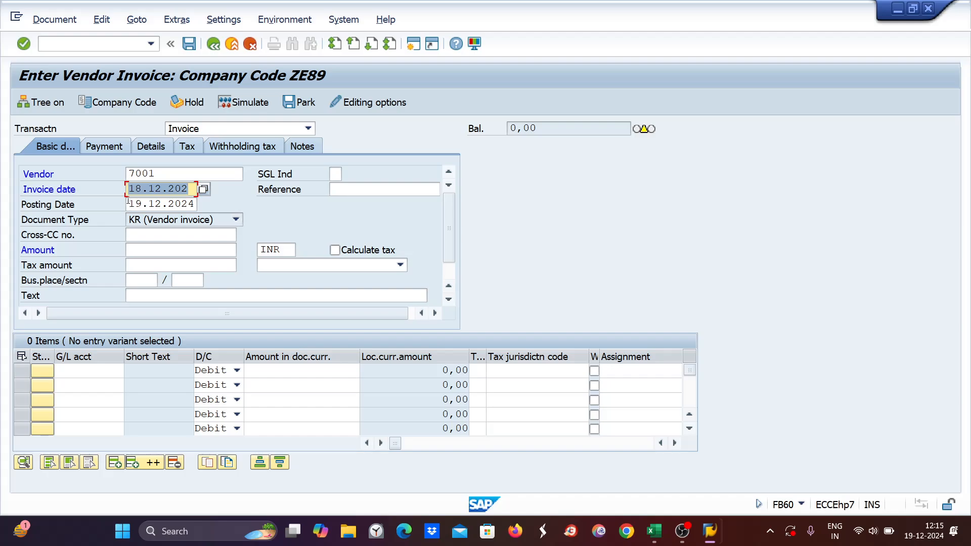
pyautogui.press('Tab')
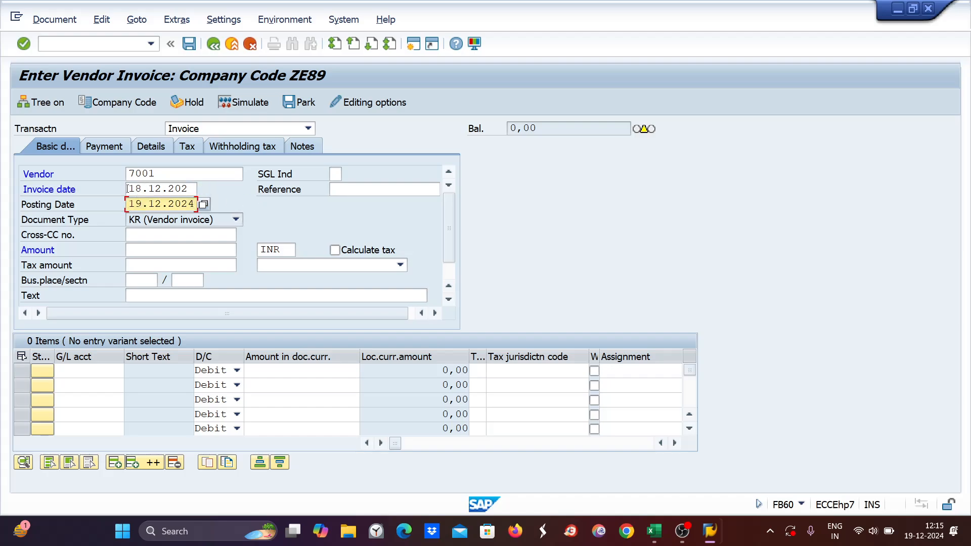
pyautogui.moveTo(130, 189); pyautogui.dragTo(208, 190)
pyautogui.hotkey('ctrl', 'v')
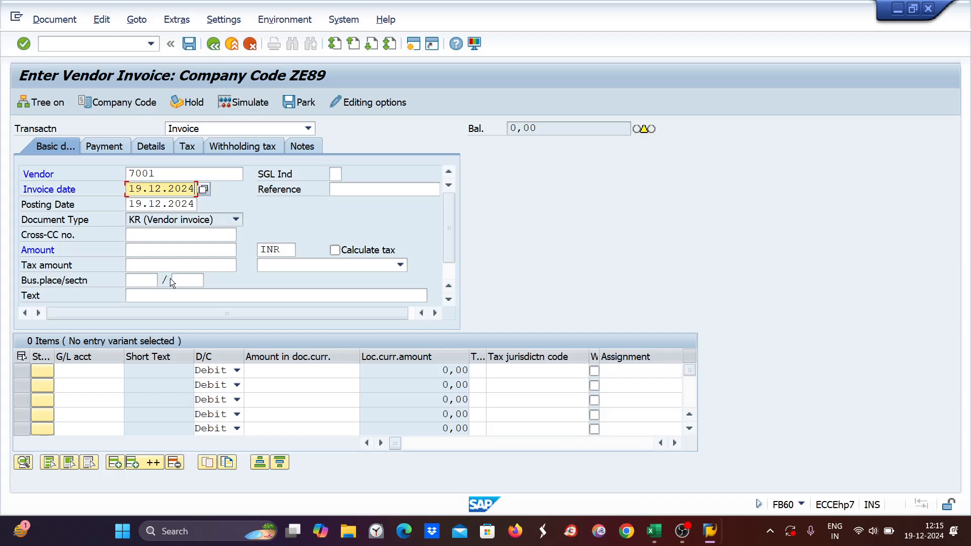
# Step: Enter the invoice amount 60000 with a matching debit line on G/L account 4004, and post the invoice after simulating it
pyautogui.click(144, 252)
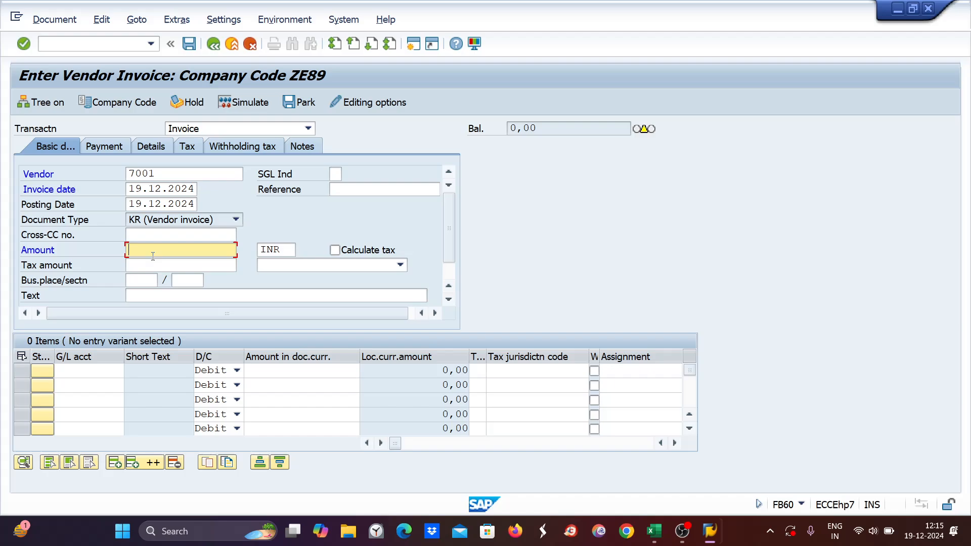
pyautogui.write('60000')
pyautogui.click(80, 373)
pyautogui.write('4')
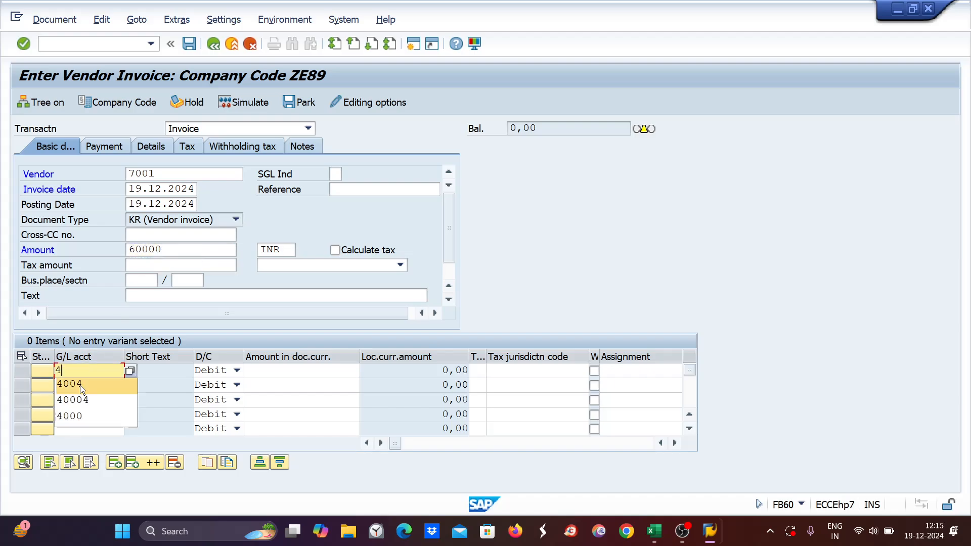
pyautogui.click(80, 385)
pyautogui.click(327, 371)
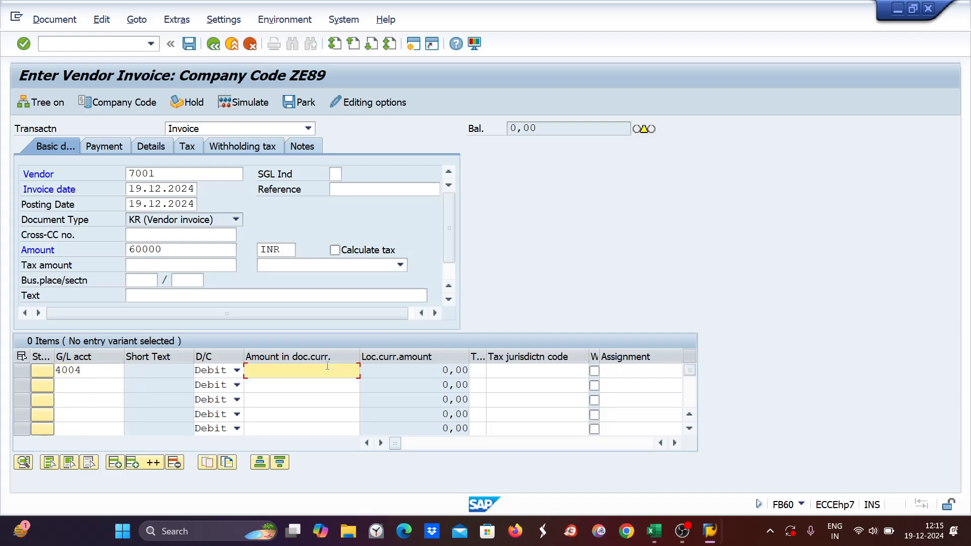
pyautogui.write('60000')
pyautogui.press('Return')
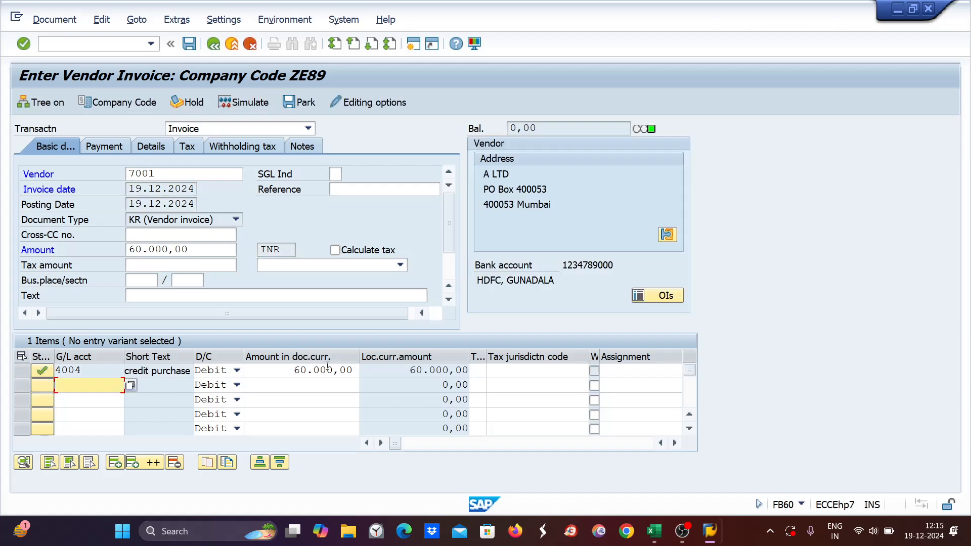
pyautogui.click(244, 102)
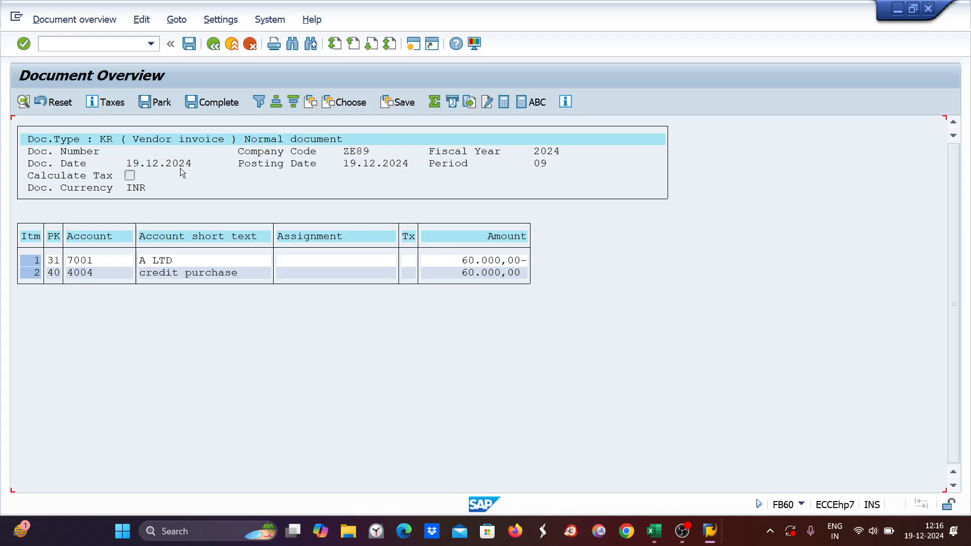
pyautogui.click(189, 44)
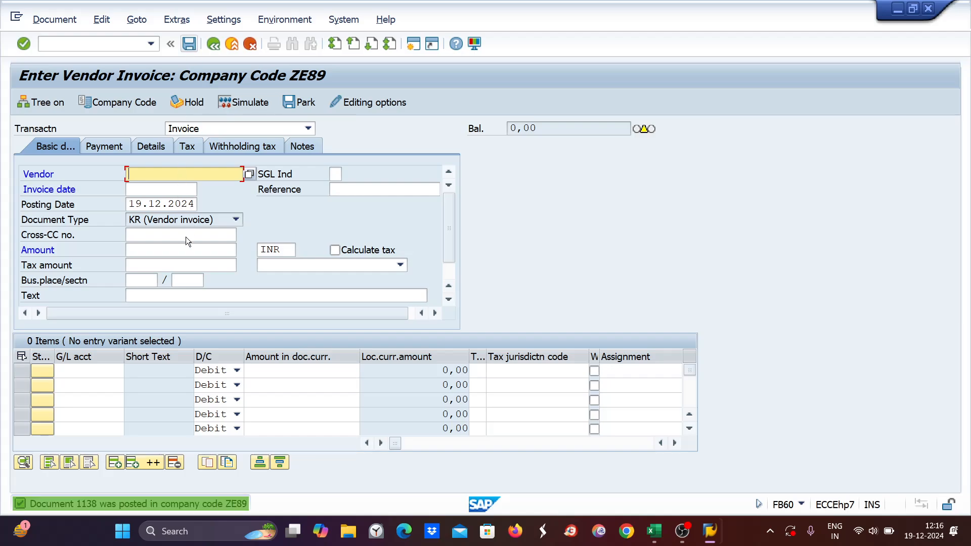
# Step: Begin a second invoice with the same vendor number, and set both the invoice date and posting date to 20.12.2024
pyautogui.write('7001')
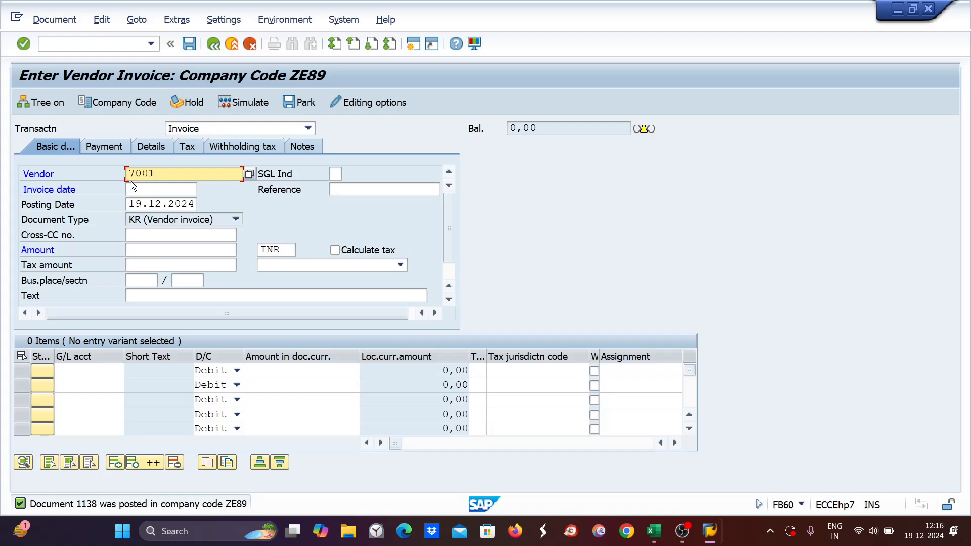
pyautogui.click(133, 188)
pyautogui.write('20')
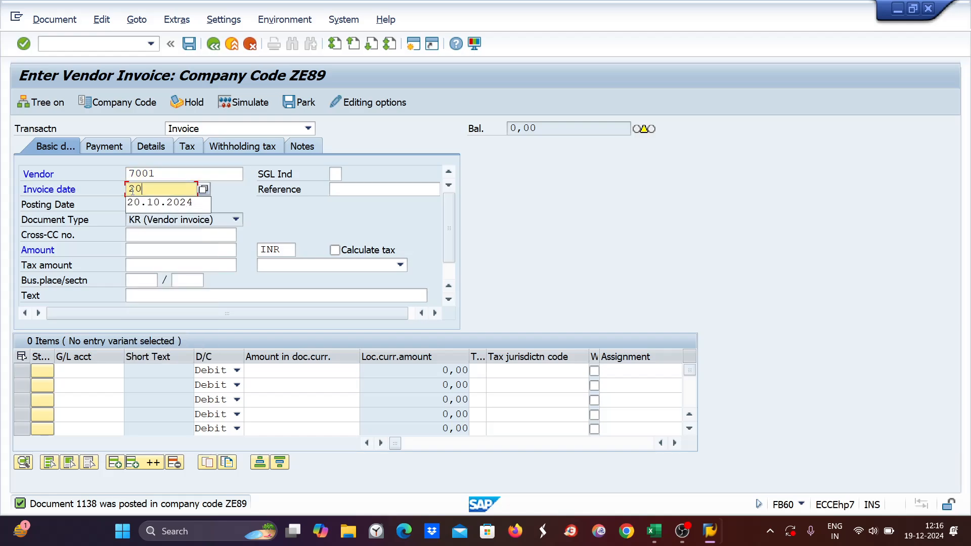
pyautogui.write('.12.2')
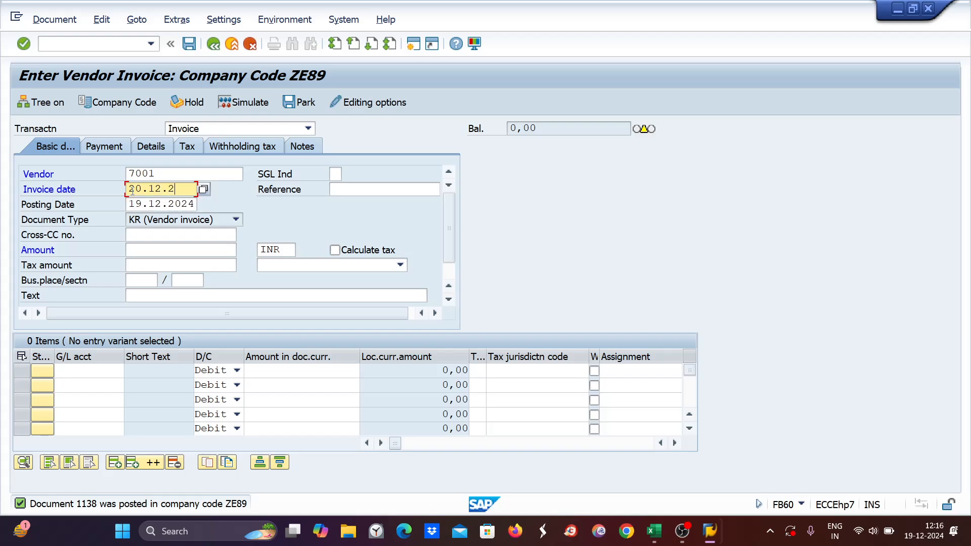
pyautogui.write('024')
pyautogui.moveTo(133, 191); pyautogui.dragTo(196, 193)
pyautogui.hotkey('ctrl', 'c')
pyautogui.moveTo(127, 206); pyautogui.dragTo(219, 205)
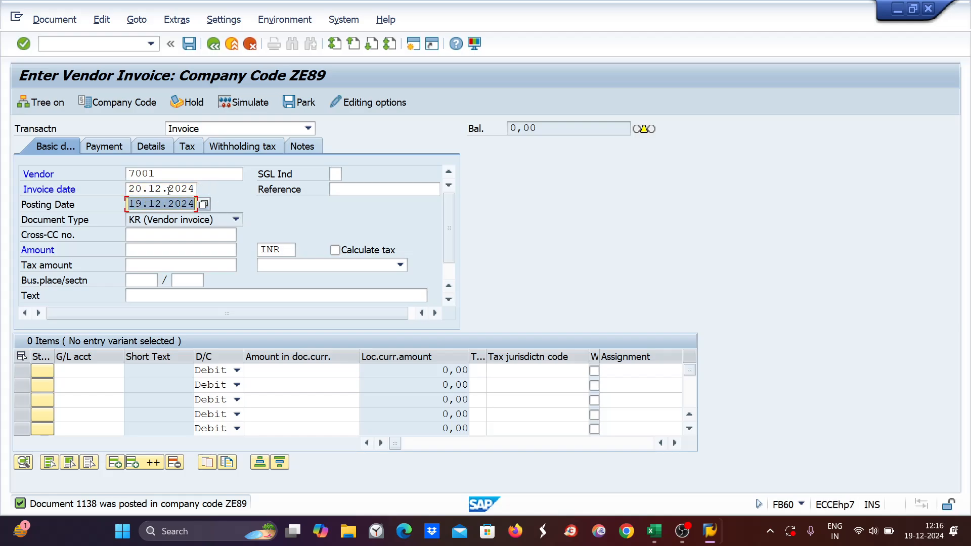
pyautogui.hotkey('ctrl', 'v')
# Step: Enter the second invoice's amount 30000 with a matching debit line on G/L account 4004, and post it after simulating
pyautogui.click(147, 248)
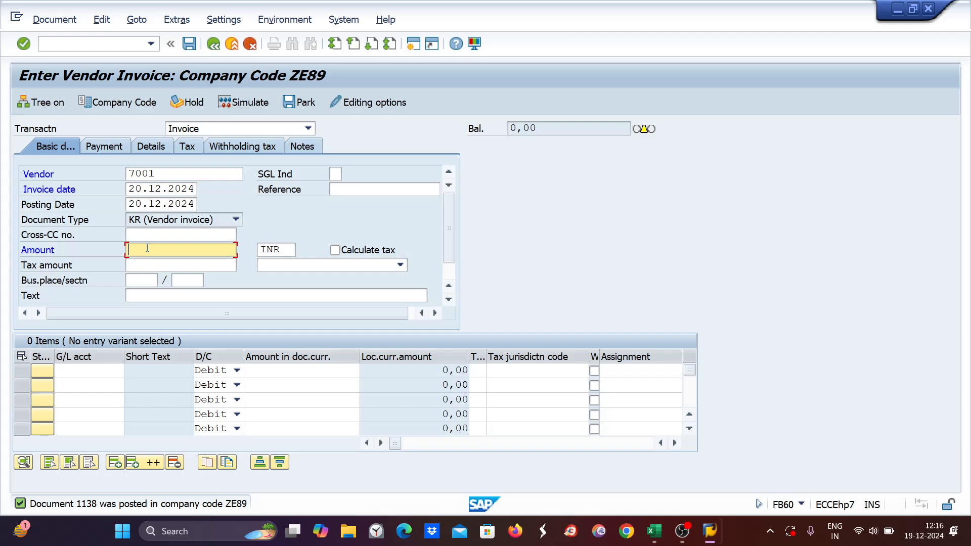
pyautogui.write('30000')
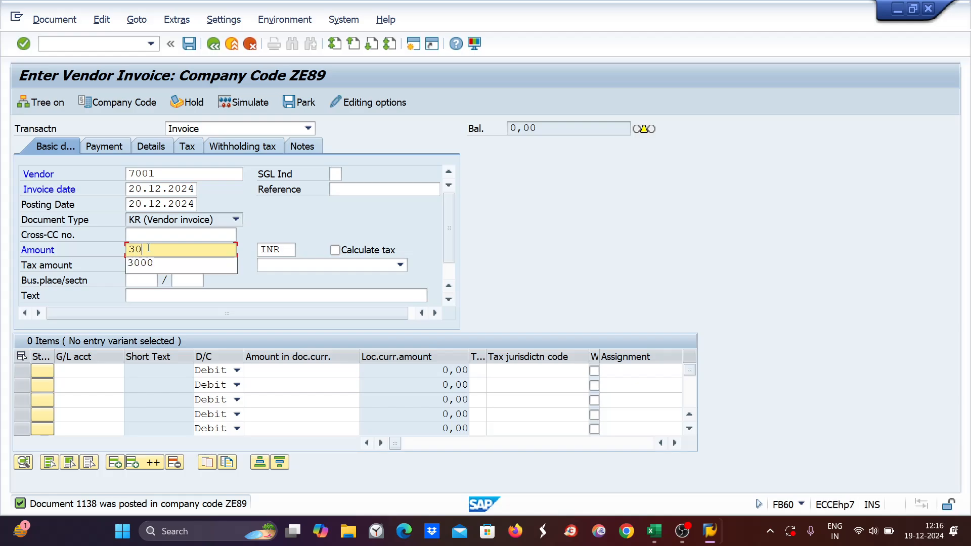
pyautogui.click(92, 370)
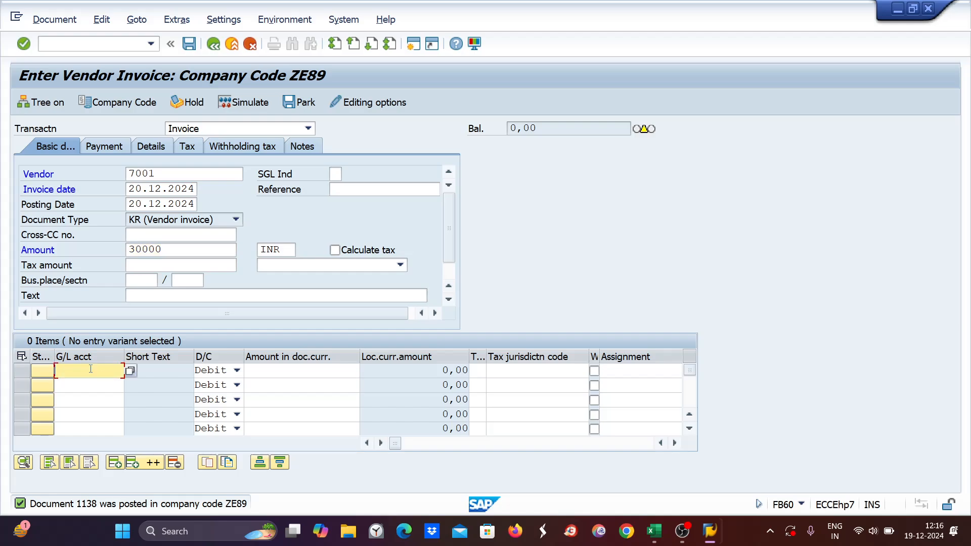
pyautogui.write('4')
pyautogui.click(96, 384)
pyautogui.click(334, 372)
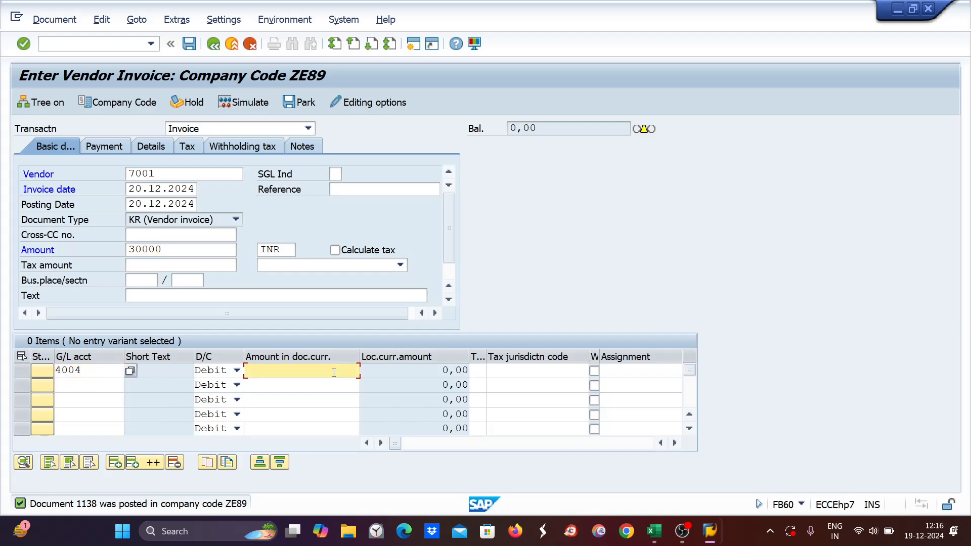
pyautogui.write('30000')
pyautogui.press('Return')
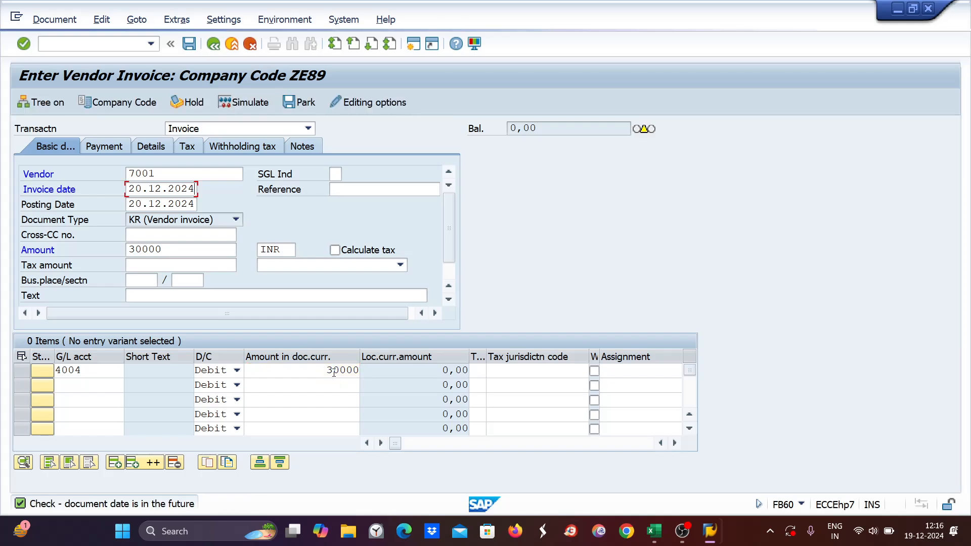
pyautogui.press('Return')
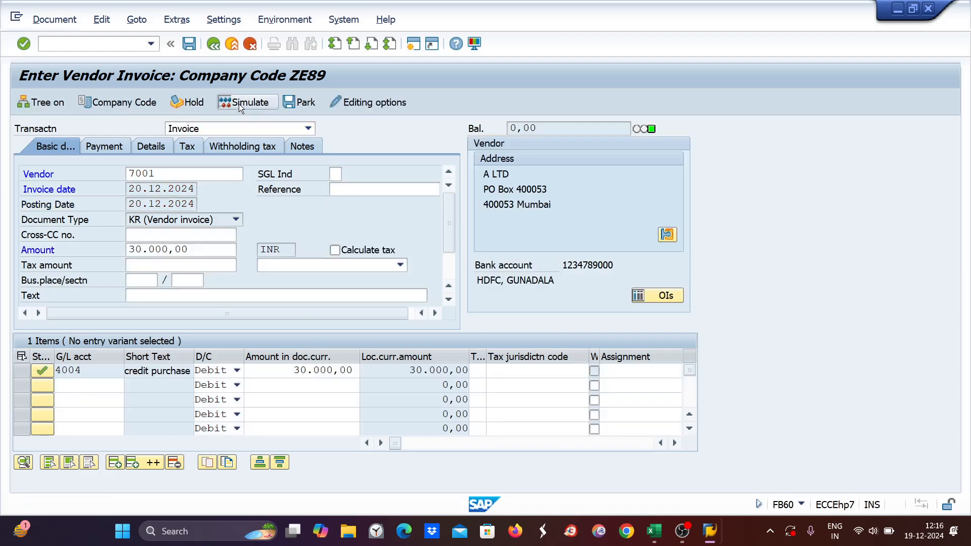
pyautogui.click(239, 104)
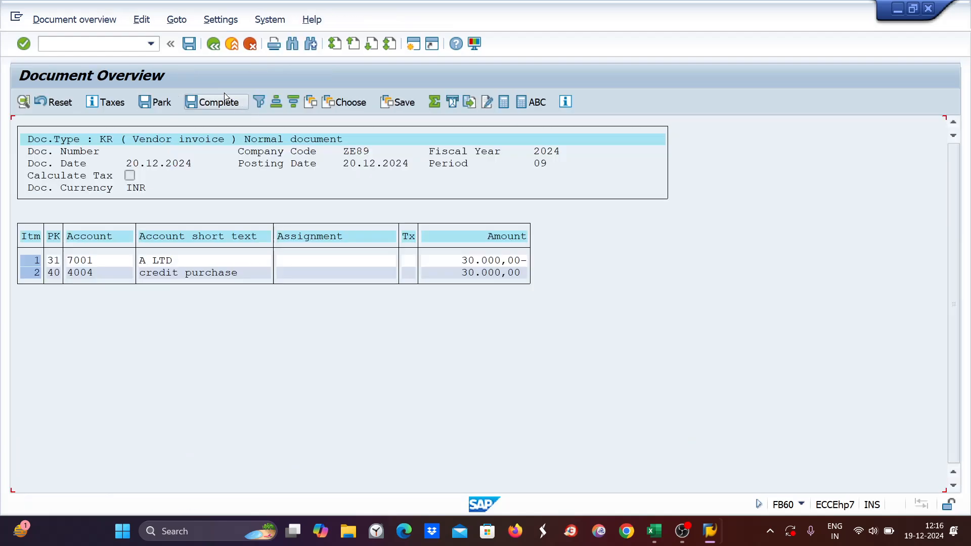
pyautogui.click(192, 47)
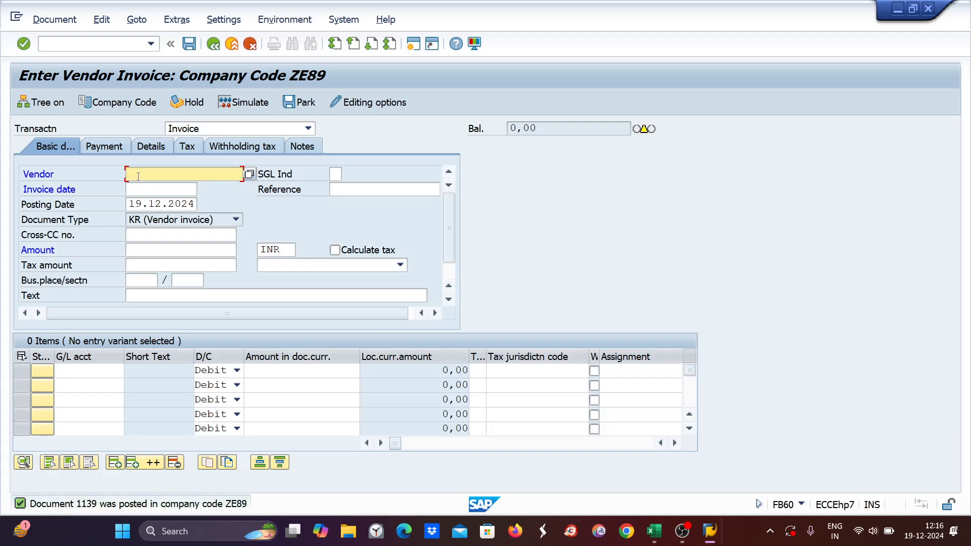
# Step: Begin a third invoice with the same vendor number, and set both the invoice date and posting date to 21.12.2024
pyautogui.write('7001')
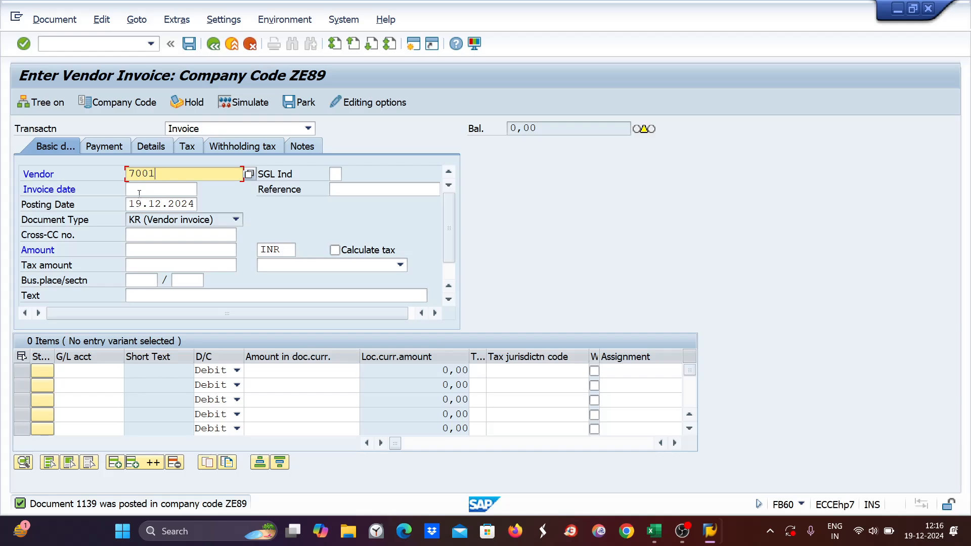
pyautogui.click(139, 189)
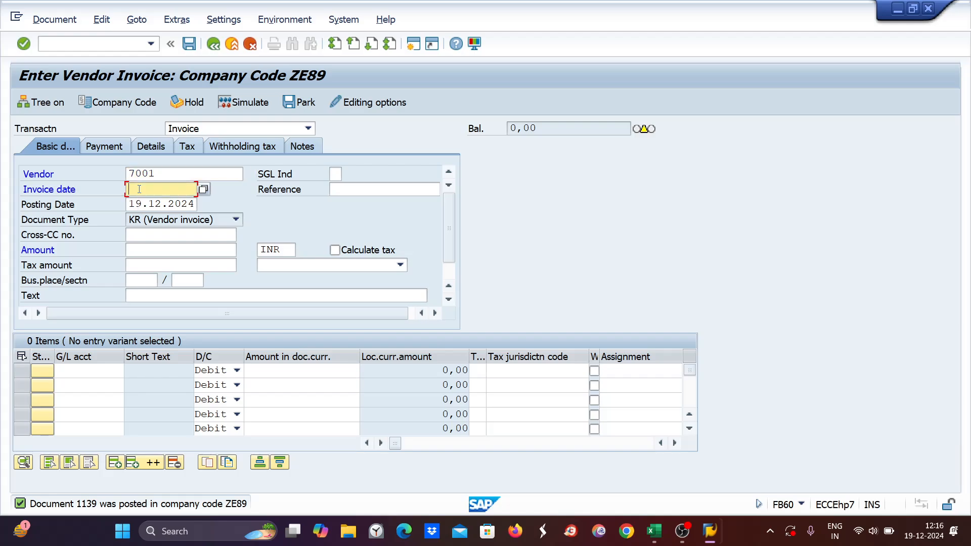
pyautogui.write('21.')
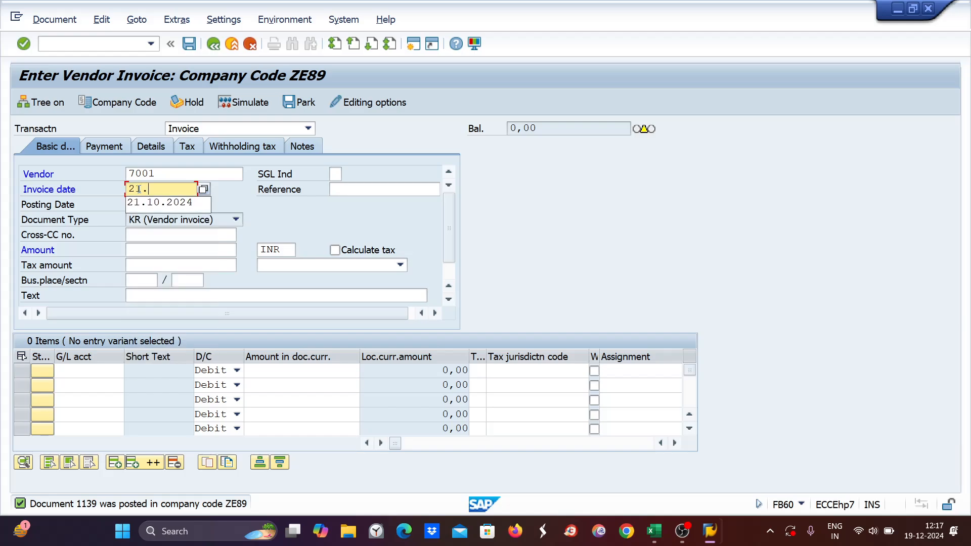
pyautogui.write('12.')
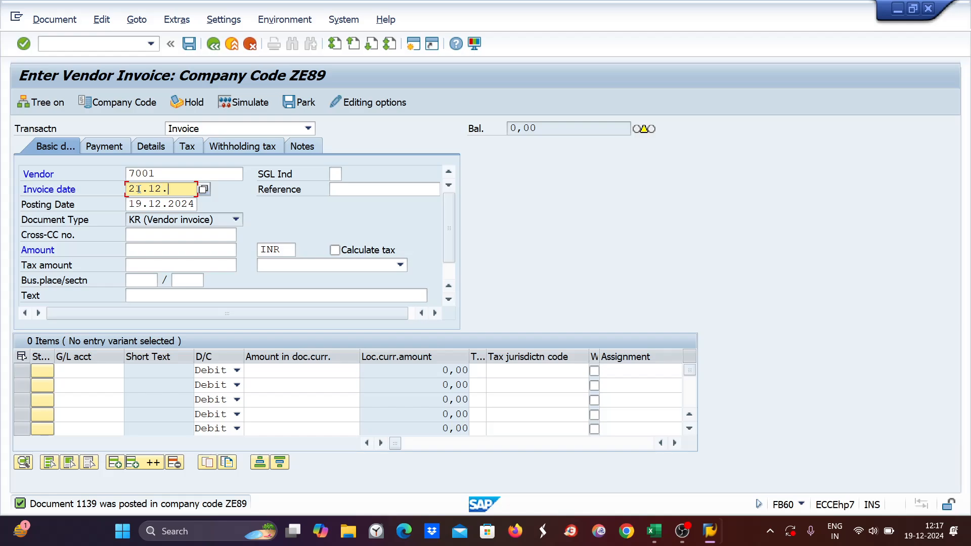
pyautogui.write('2024')
pyautogui.click(129, 204)
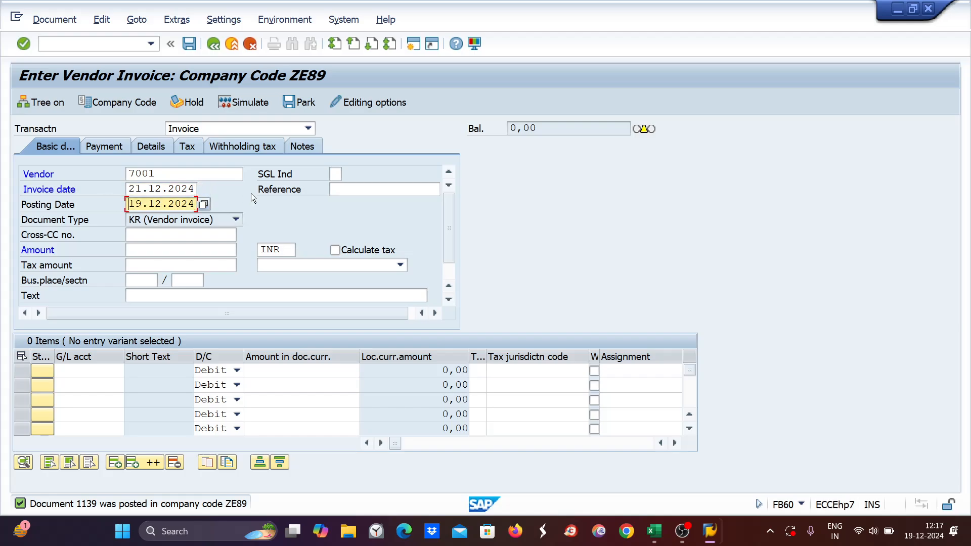
pyautogui.moveTo(176, 205); pyautogui.dragTo(219, 186)
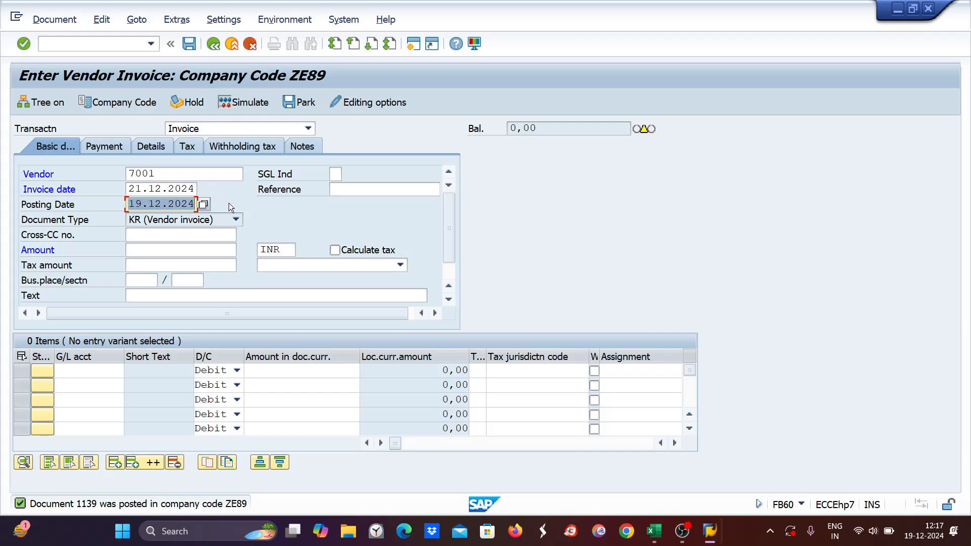
pyautogui.moveTo(131, 188); pyautogui.dragTo(217, 187)
pyautogui.hotkey('ctrl', 'c')
pyautogui.moveTo(130, 205); pyautogui.dragTo(232, 196)
pyautogui.hotkey('ctrl', 'v')
# Step: Enter the third invoice's amount 10000 with a matching debit line on G/L account 4004, and simulate the document
pyautogui.click(145, 249)
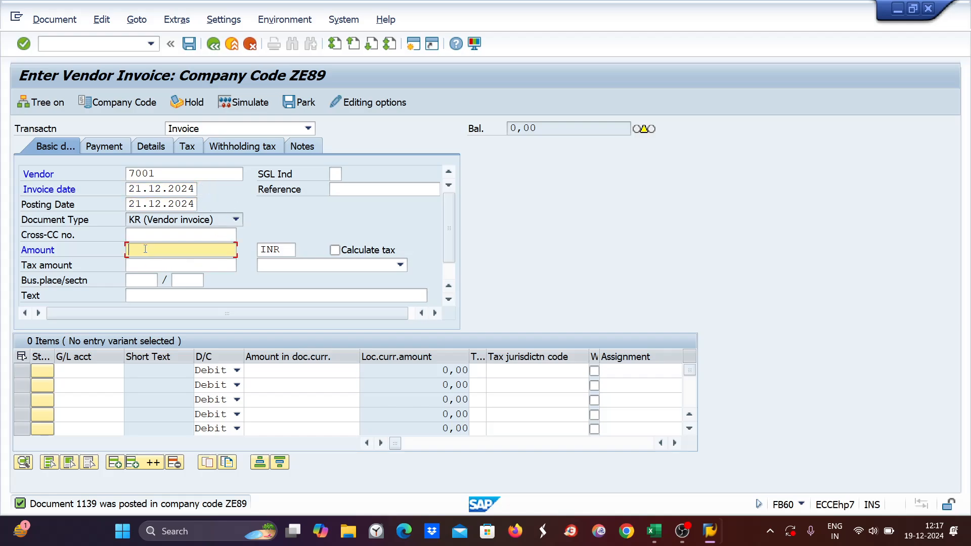
pyautogui.write('10000')
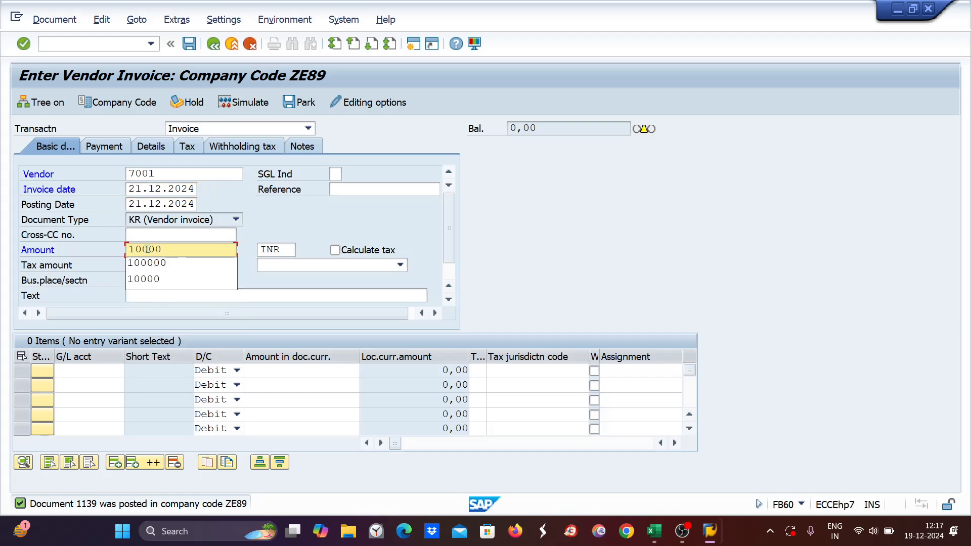
pyautogui.click(81, 372)
pyautogui.write('4')
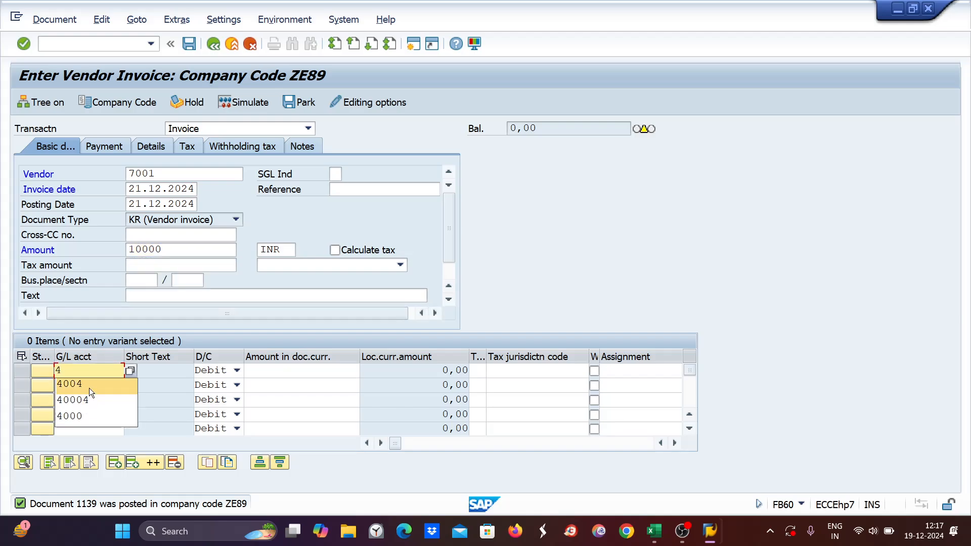
pyautogui.click(89, 387)
pyautogui.click(326, 372)
pyautogui.write('10')
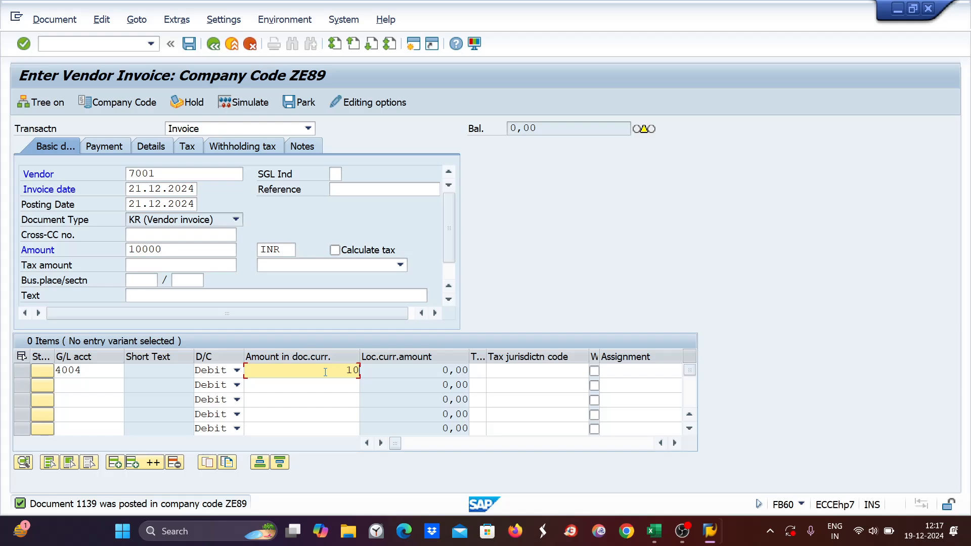
pyautogui.write('000')
pyautogui.press('Return')
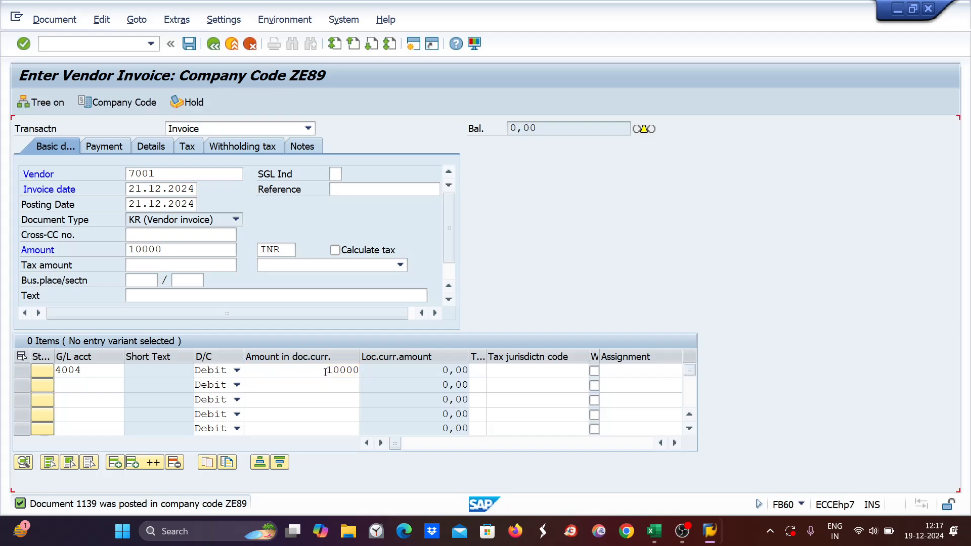
pyautogui.press('Return')
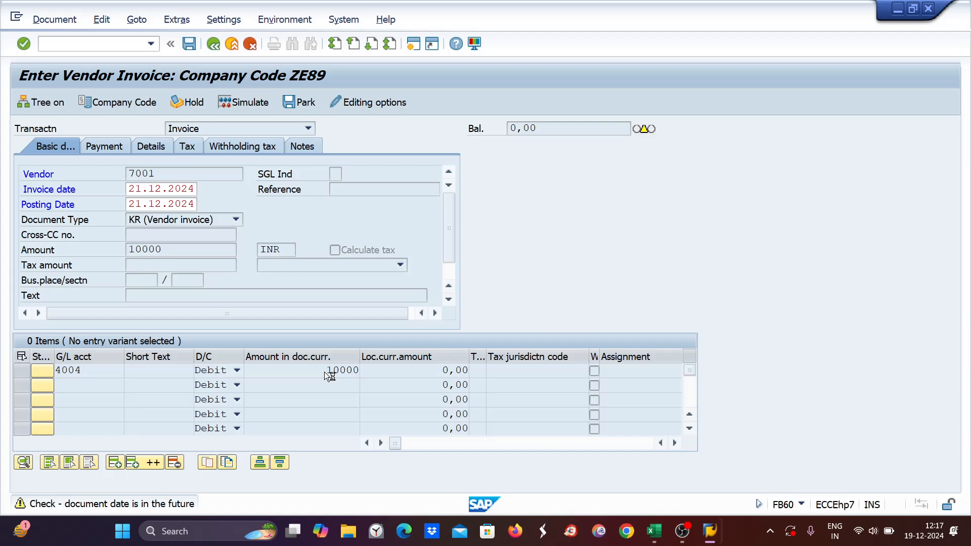
pyautogui.press('Return')
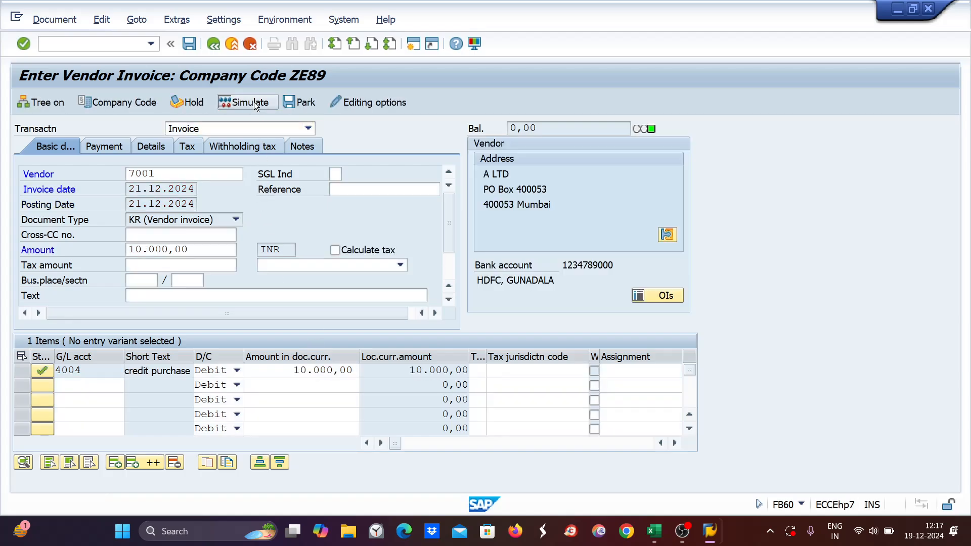
pyautogui.click(255, 106)
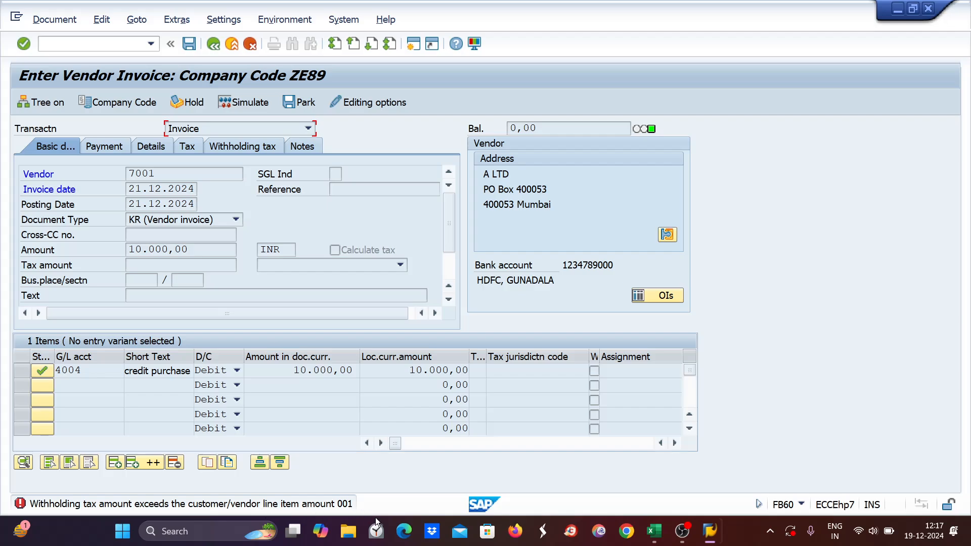
# Step: Switch to the Excel workbook and enter the label "1st invoice" in cell C43 of Sheet2
pyautogui.click(656, 534)
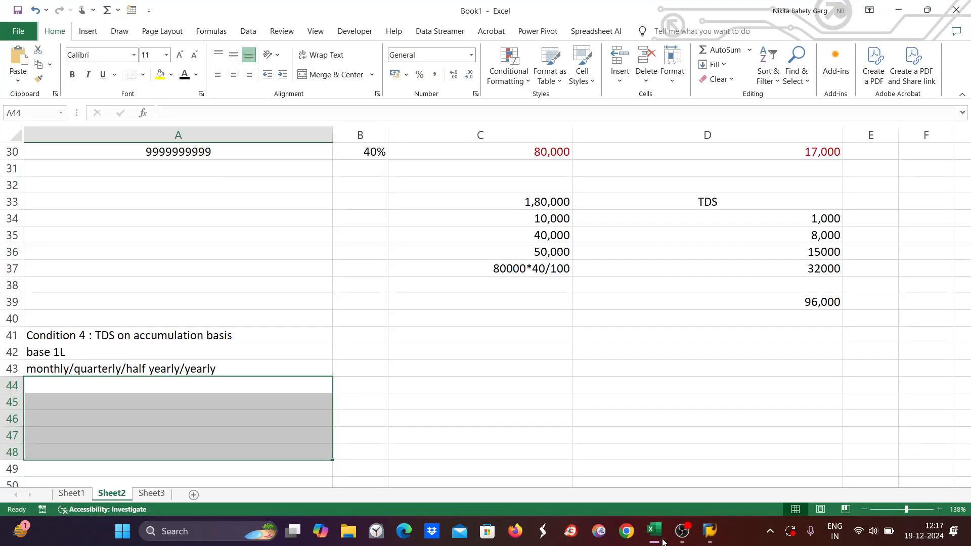
pyautogui.click(460, 367)
pyautogui.doubleClick(447, 370)
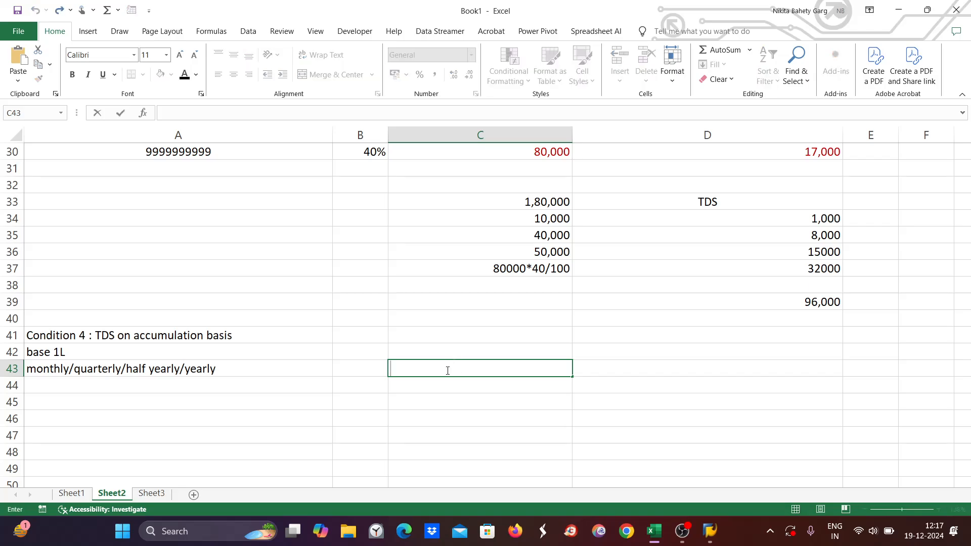
pyautogui.write('1st invoice')
pyautogui.press('Tab')
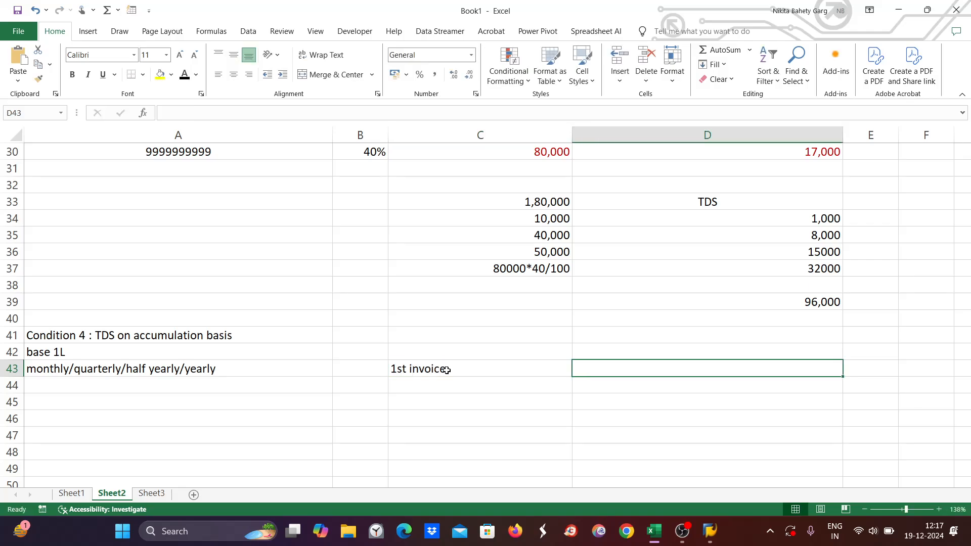
# Step: Enter 60000 for the 1st invoice in D43 and add a "2nd invoice" row below it with amount 30000
pyautogui.write('60000')
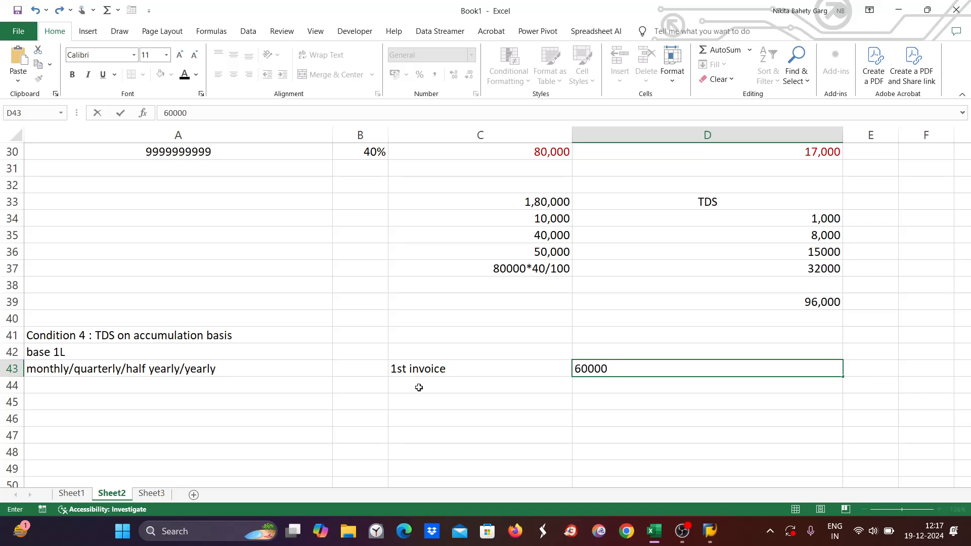
pyautogui.press('Return')
pyautogui.write('2nd')
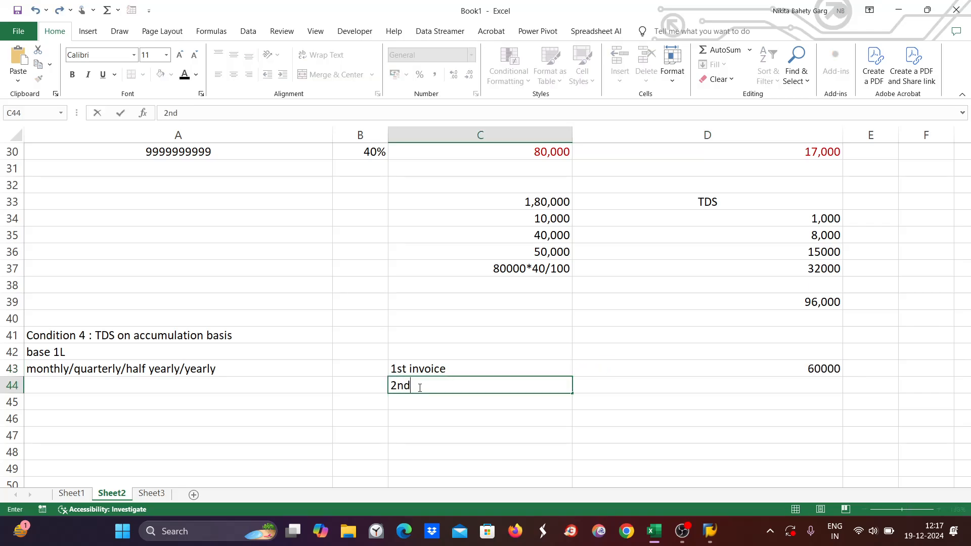
pyautogui.write(' invoice')
pyautogui.press('Tab')
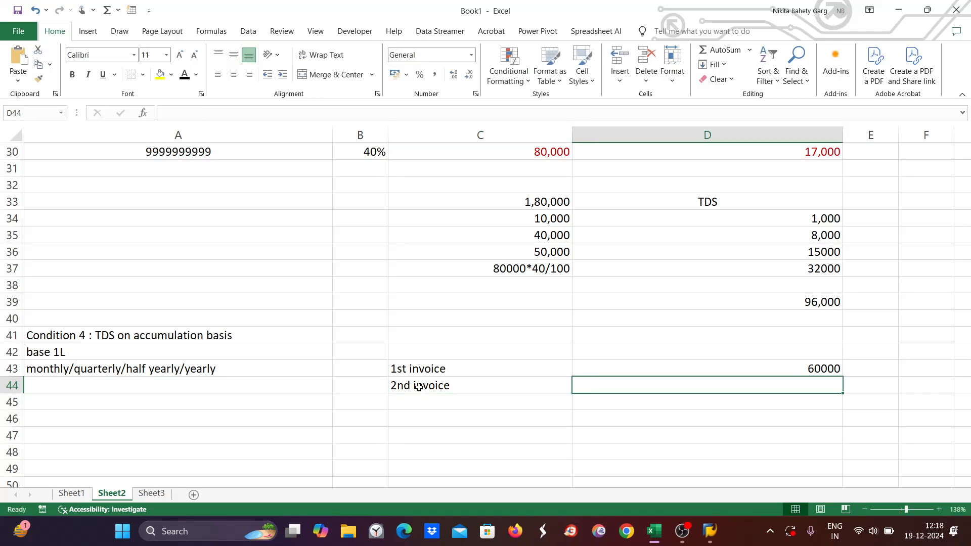
pyautogui.write('30000')
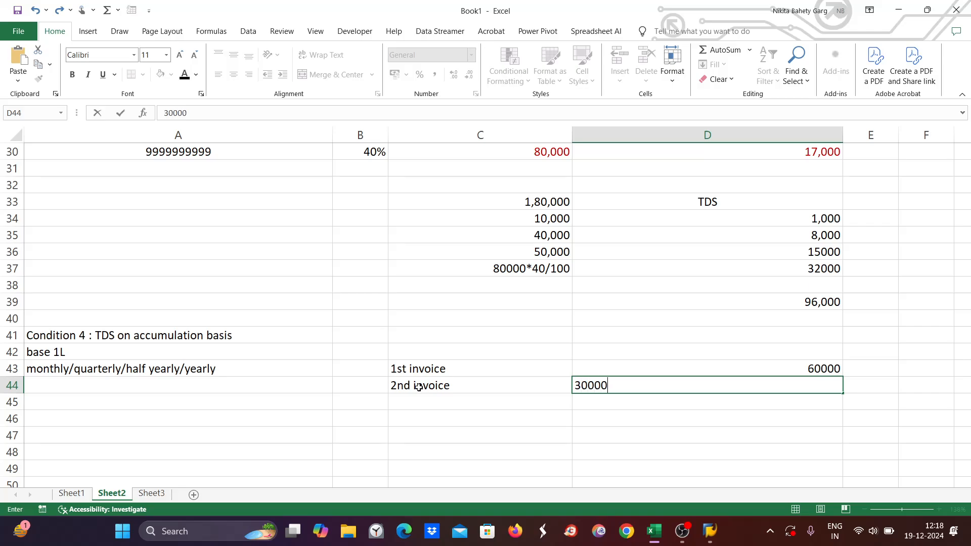
# Step: Add the label "3rd invoice" in C45 with the amount 10000 in D45
pyautogui.click(404, 399)
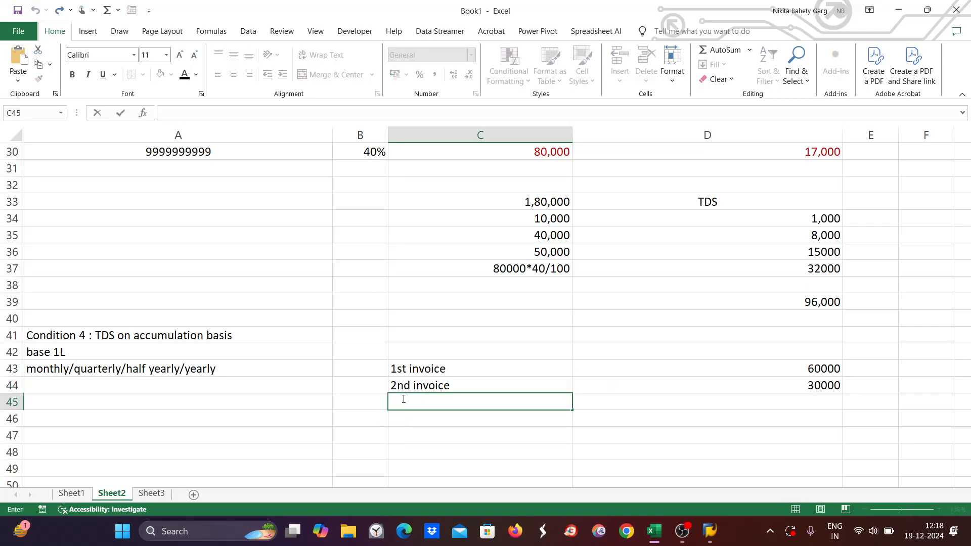
pyautogui.write('3rd')
pyautogui.write('invoice')
pyautogui.press('Tab')
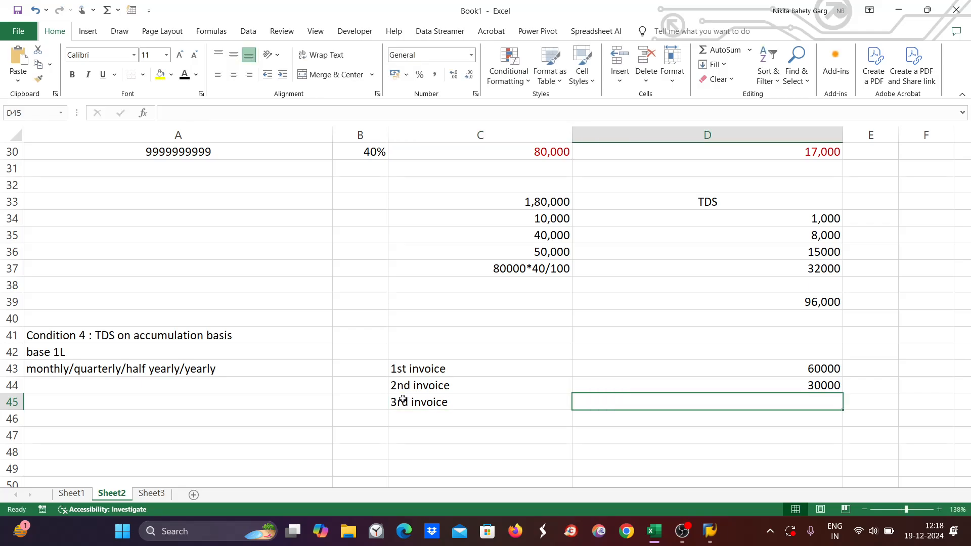
pyautogui.write('10000')
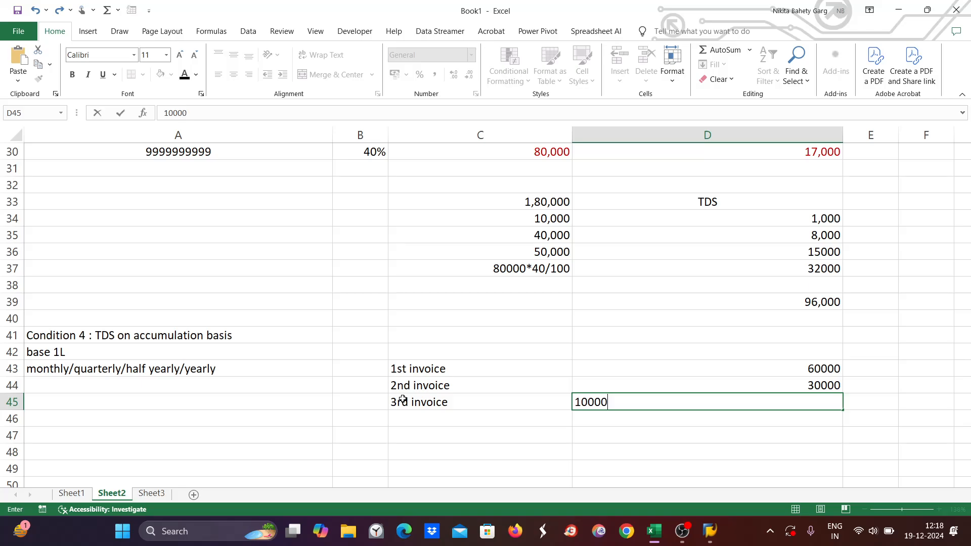
pyautogui.click(338, 452)
# Step: Enter the note "min base amount 1L" in cell C41 above the invoice list
pyautogui.doubleClick(418, 332)
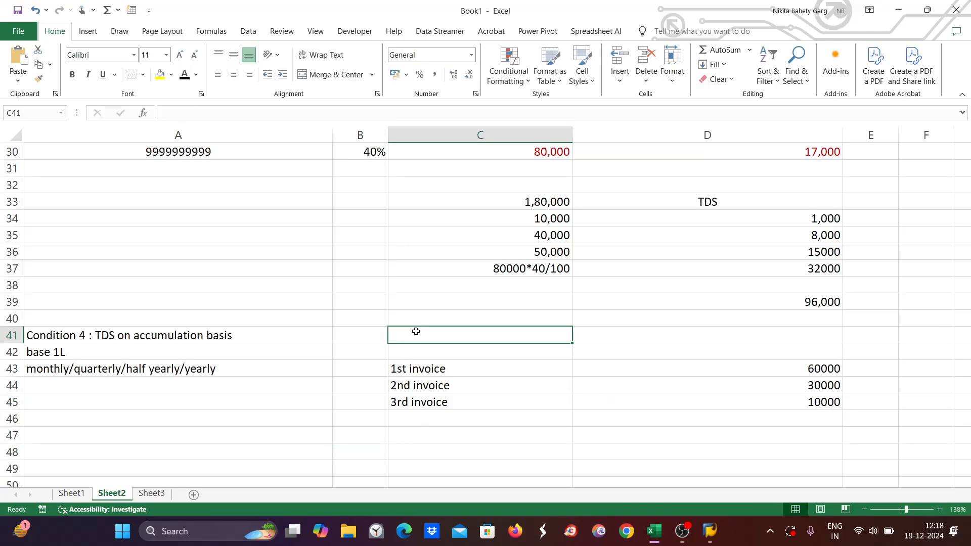
pyautogui.write('mi')
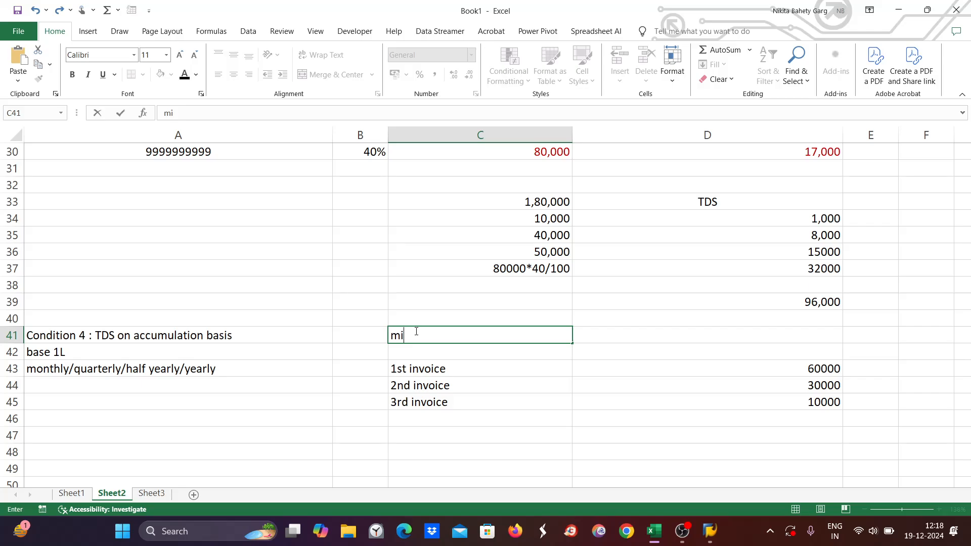
pyautogui.write('n base amount 1')
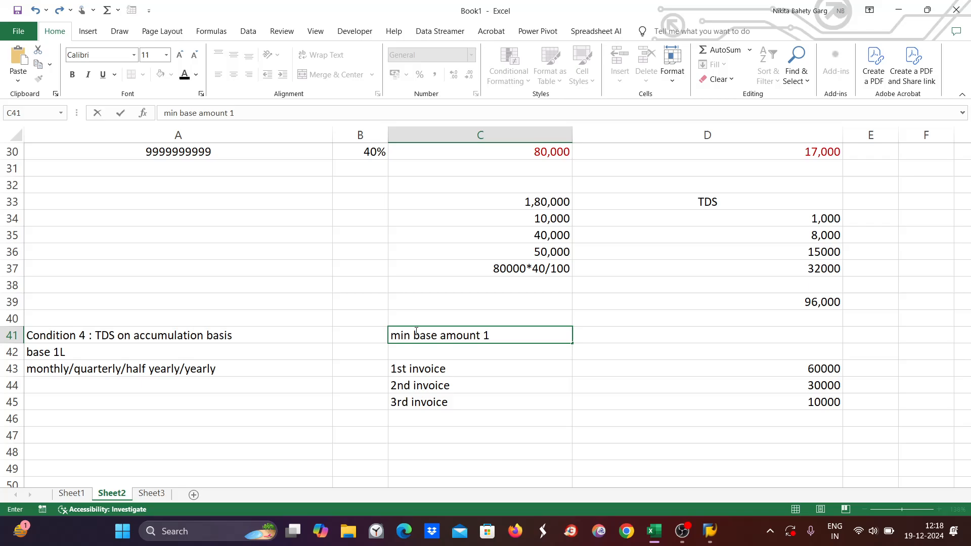
pyautogui.write('L')
# Step: Switch to the SAP customizing session, leave the minimum/maximum amounts view, and open Define Withholding Tax Codes for country IN
pyautogui.click(710, 531)
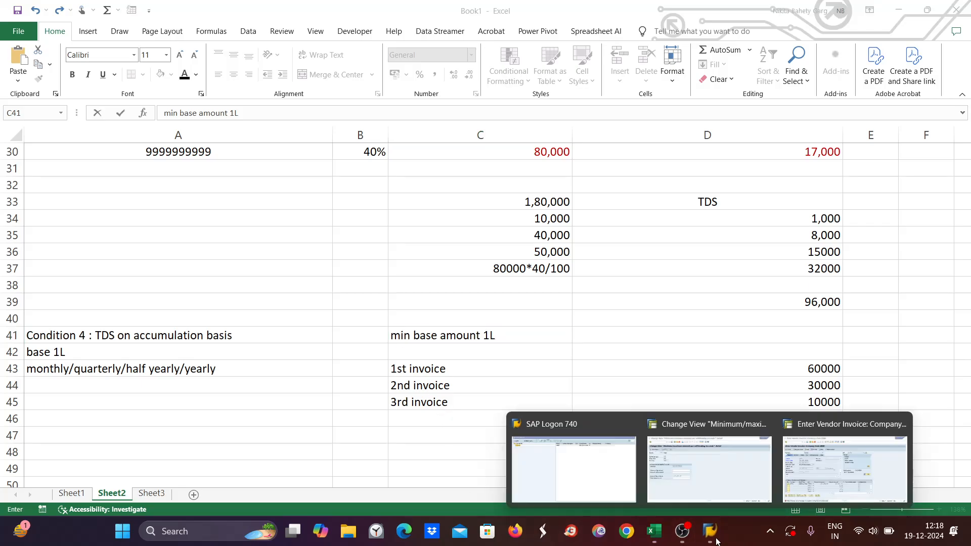
pyautogui.click(718, 497)
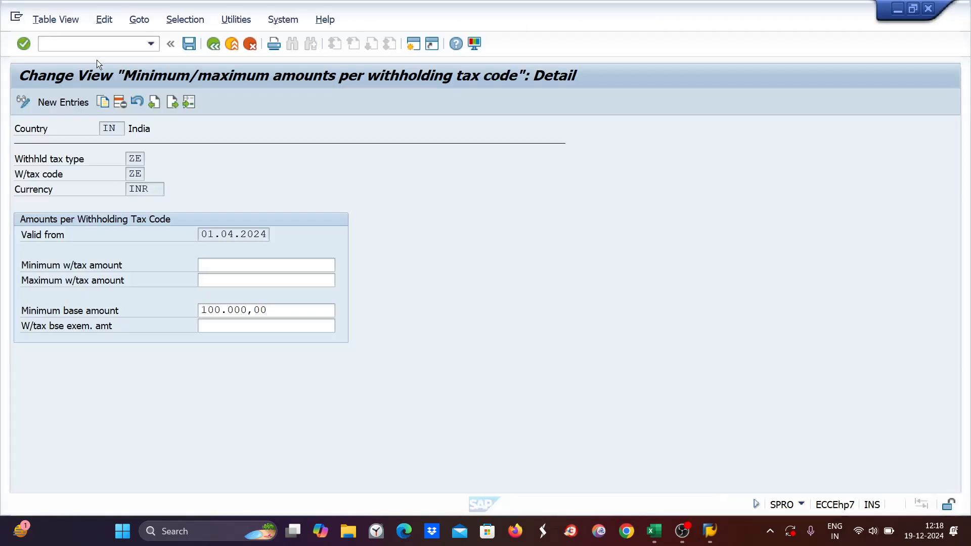
pyautogui.click(214, 44)
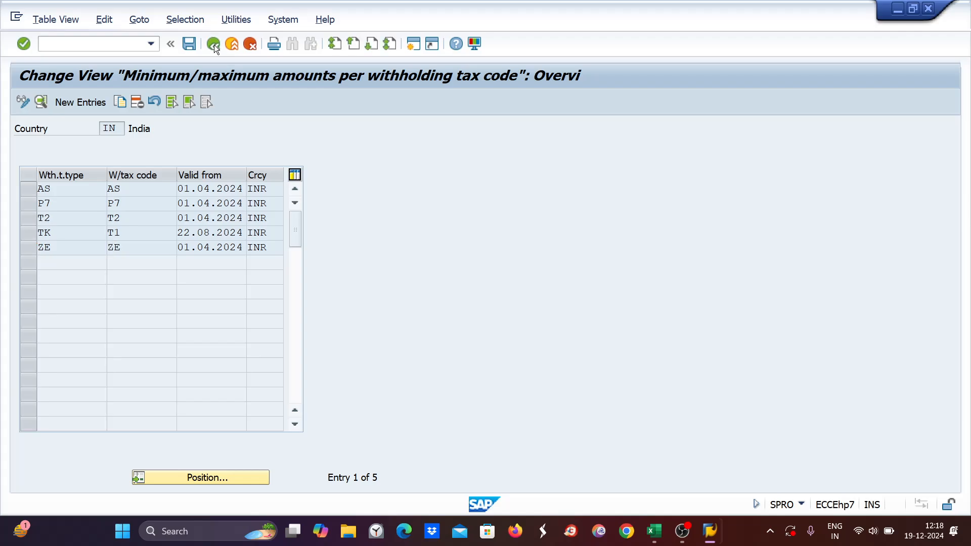
pyautogui.click(214, 44)
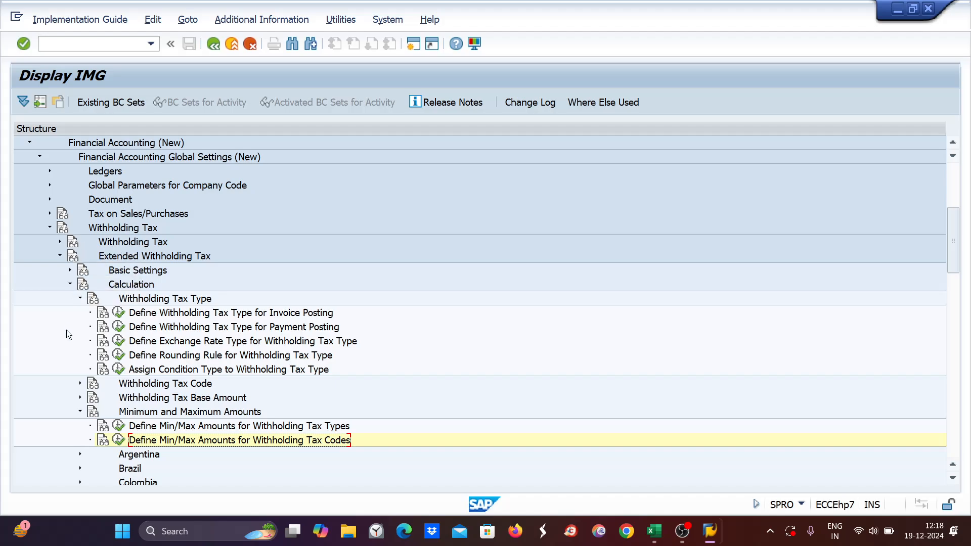
pyautogui.click(80, 383)
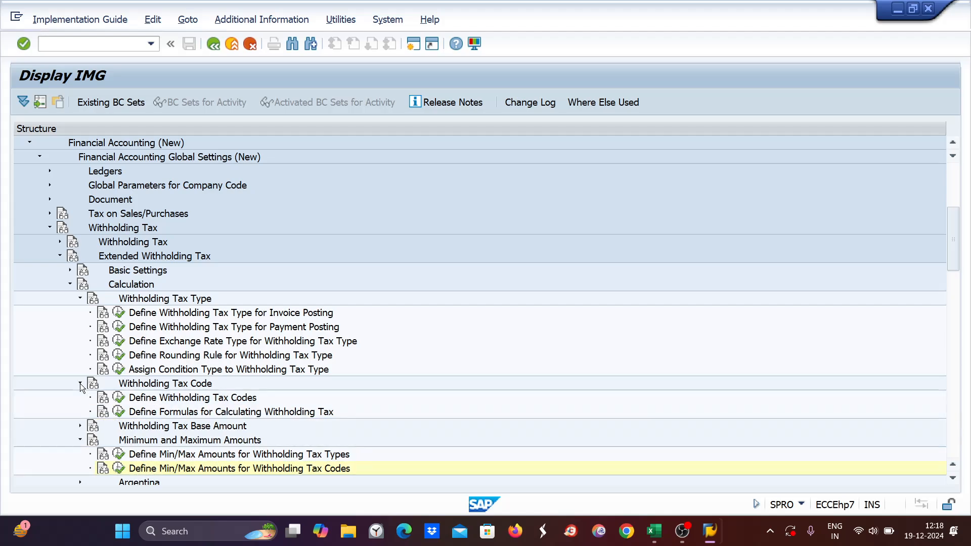
pyautogui.click(120, 399)
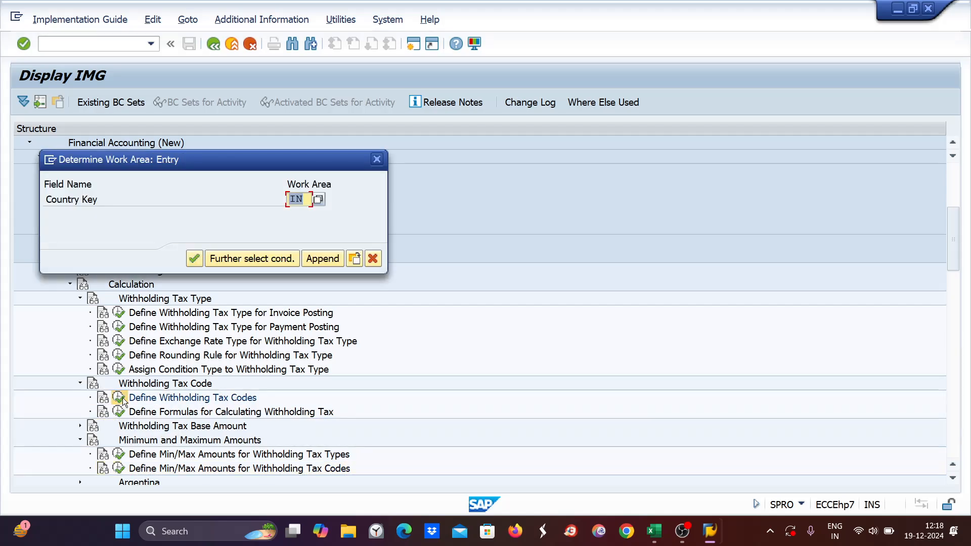
pyautogui.press('Return')
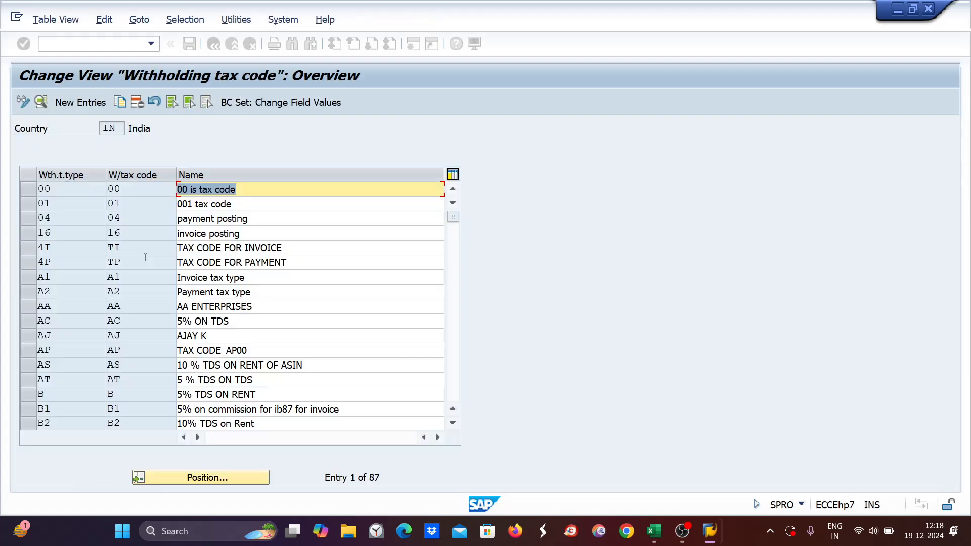
# Step: Find the entry with withholding tax type ZE and open the details of its tax code ZE
pyautogui.click(188, 479)
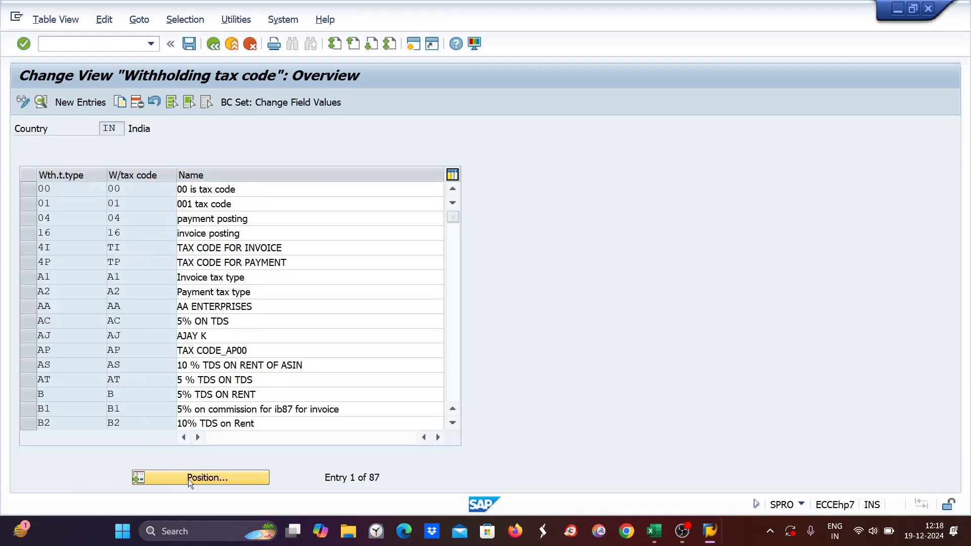
pyautogui.write('IN')
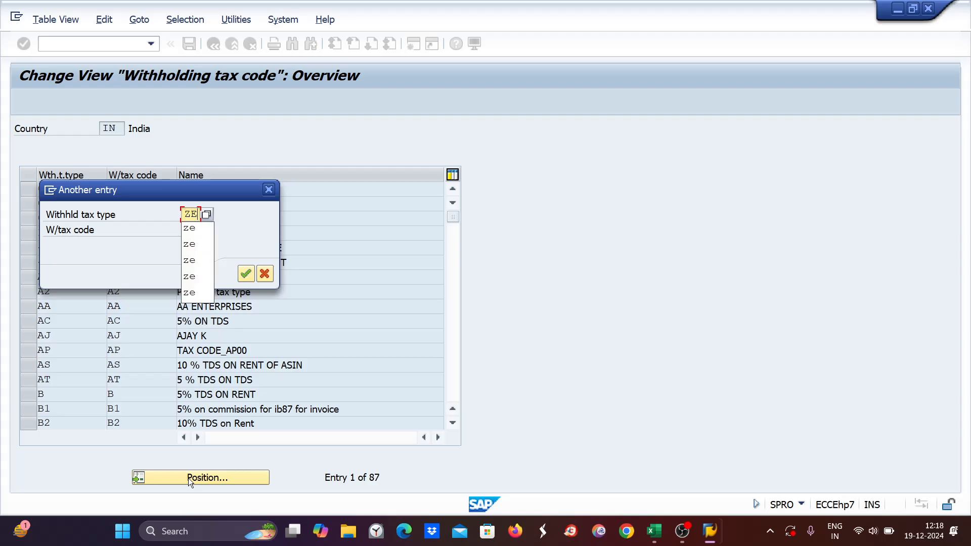
pyautogui.press('Return')
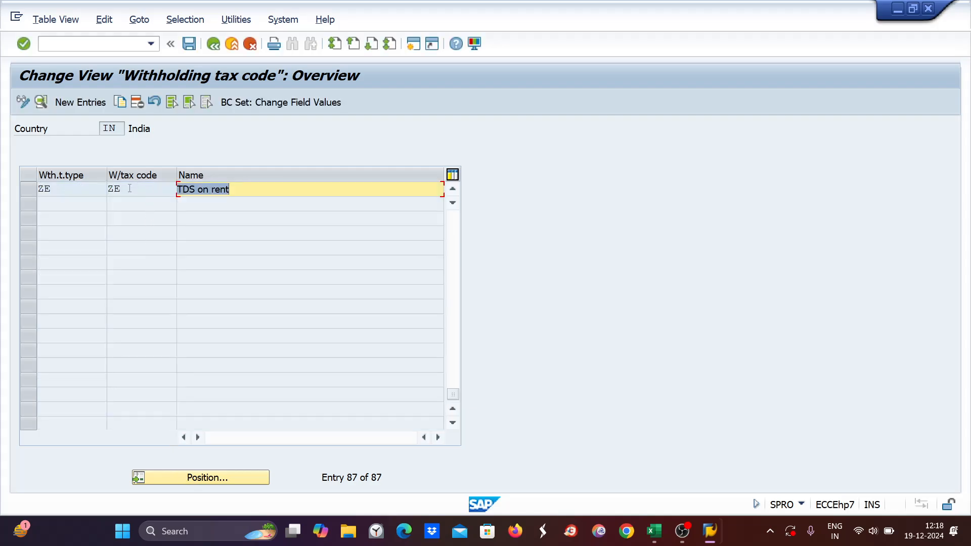
pyautogui.doubleClick(128, 188)
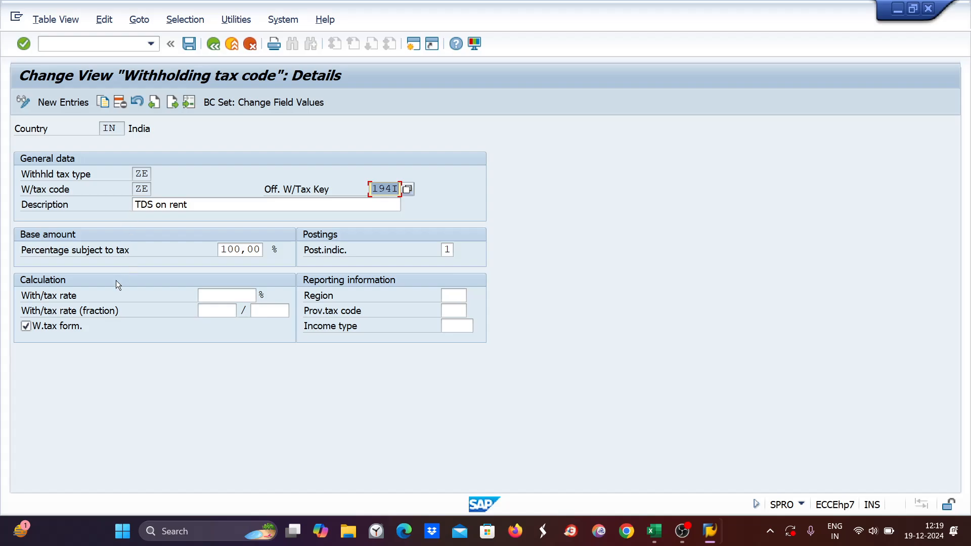
# Step: Turn off the withholding tax formula for code ZE, set its tax rate to 10%, and save it to the customizing request
pyautogui.click(232, 295)
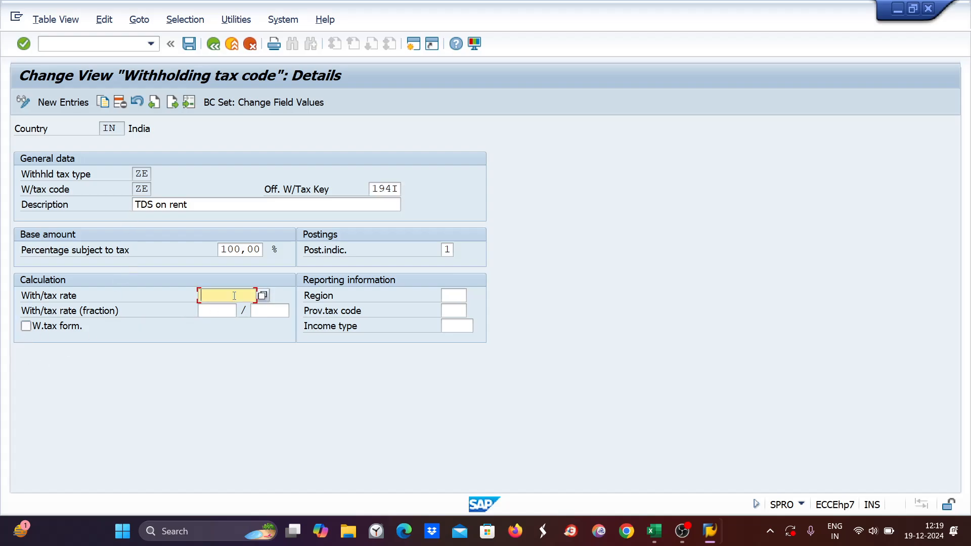
pyautogui.write('10')
pyautogui.hotkey('ctrl', 's')
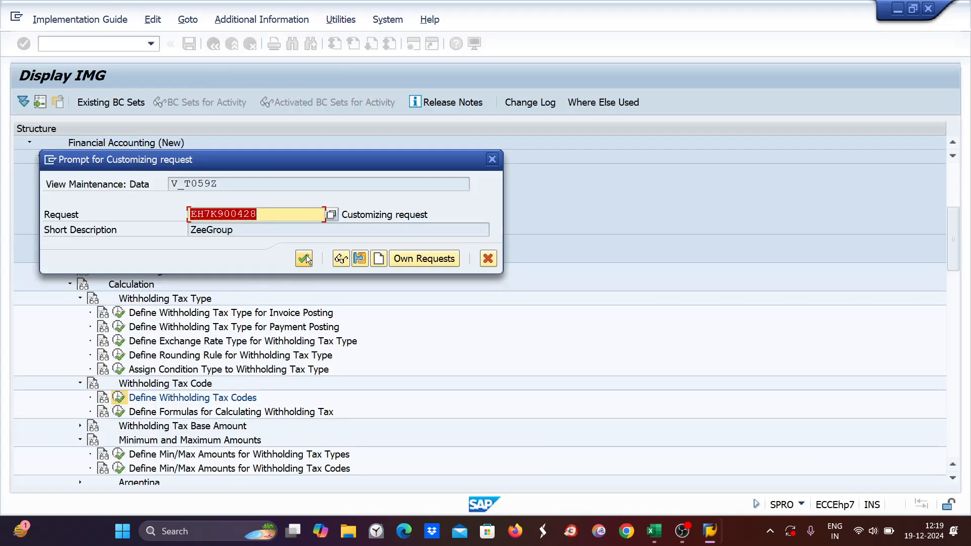
pyautogui.click(711, 532)
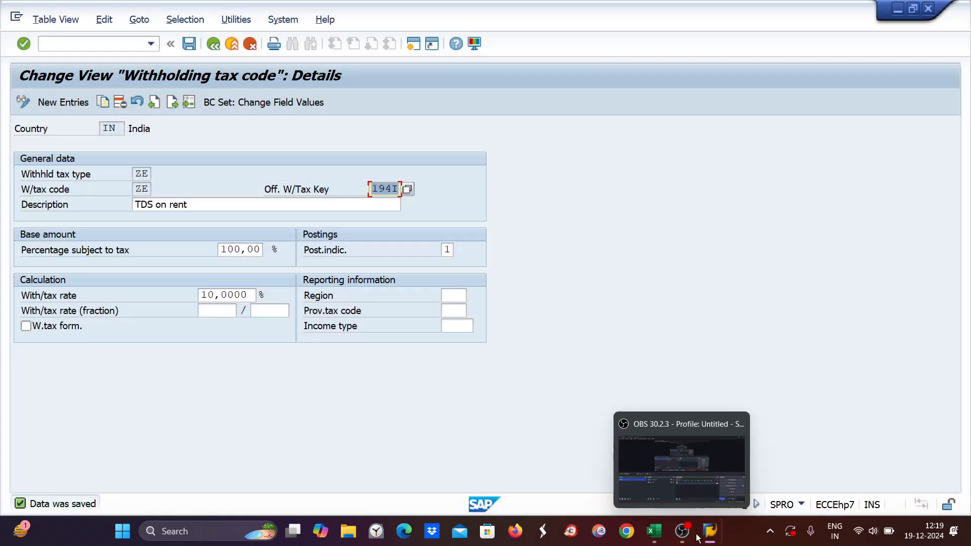
# Step: Switch back to the Excel workbook and check the combined total of the three invoice amounts in D43:D45
pyautogui.moveTo(655, 542)
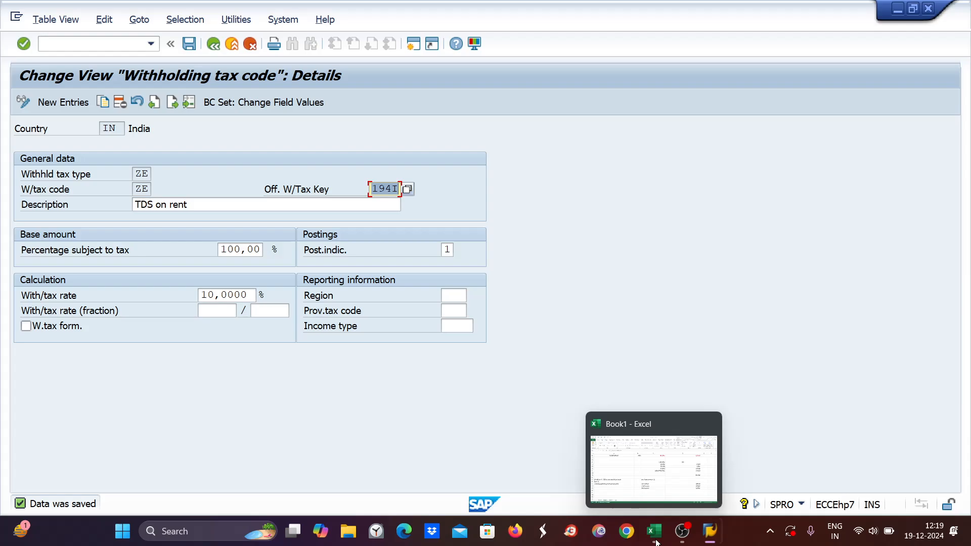
pyautogui.click(654, 532)
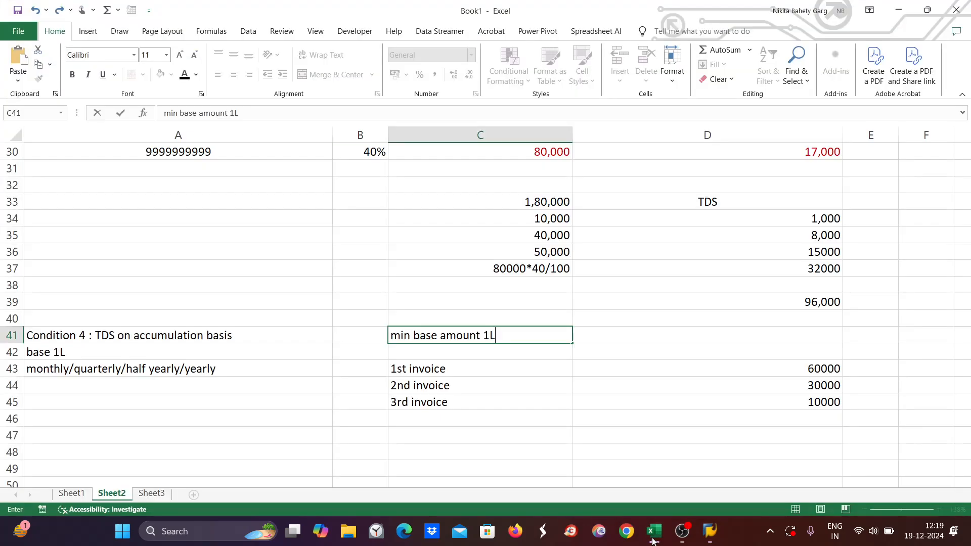
pyautogui.click(822, 399)
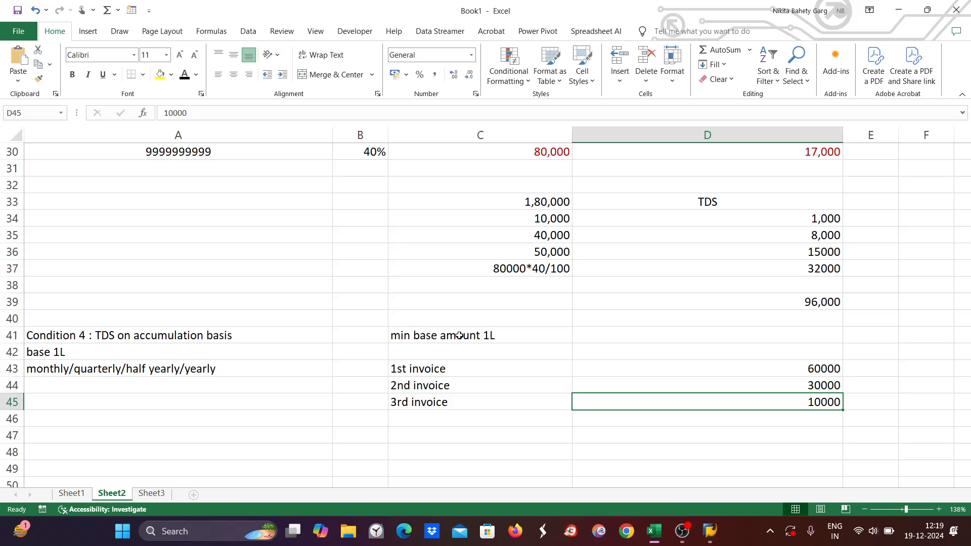
pyautogui.moveTo(802, 367); pyautogui.dragTo(804, 405)
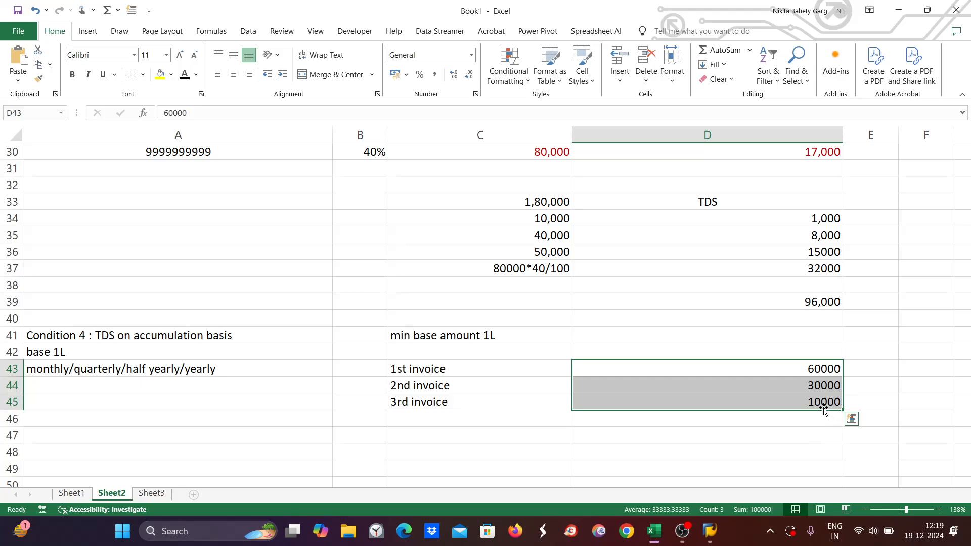
# Step: Write the journal entry lines "RENT A/C DR", "TO TDS" and "TO VENDOR" in cells C47 to C49
pyautogui.doubleClick(468, 438)
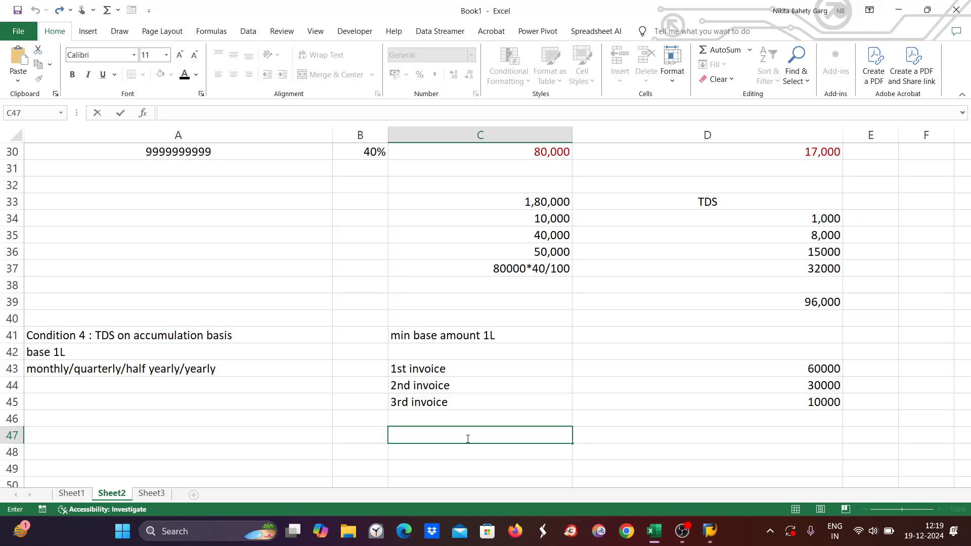
pyautogui.write('RENT A/C DR')
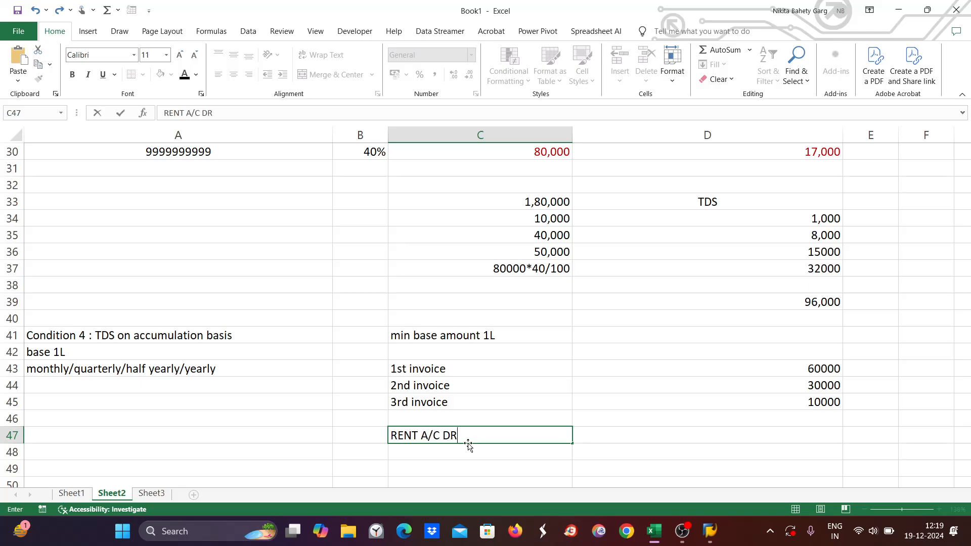
pyautogui.press('Return')
pyautogui.write('TO')
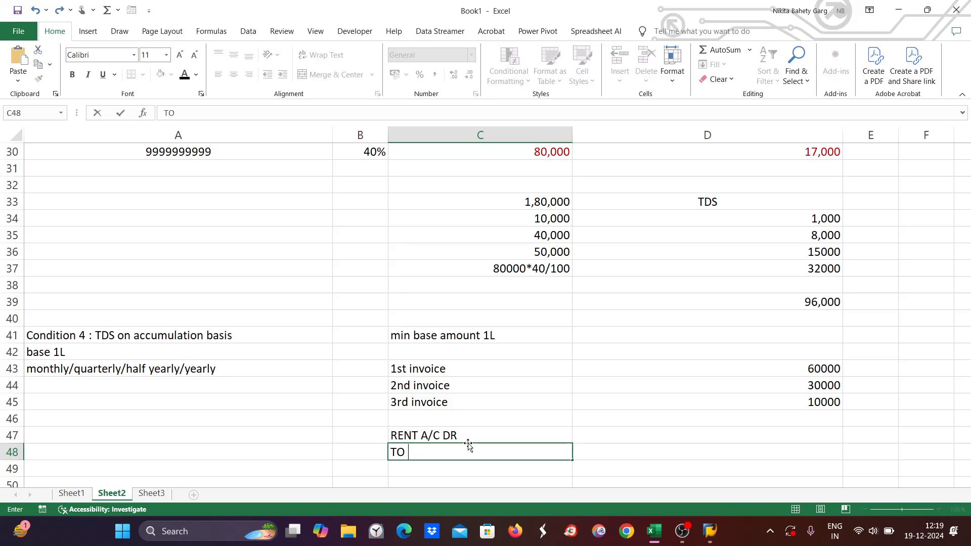
pyautogui.write(' TDS')
pyautogui.press('Return')
pyautogui.write('TO ')
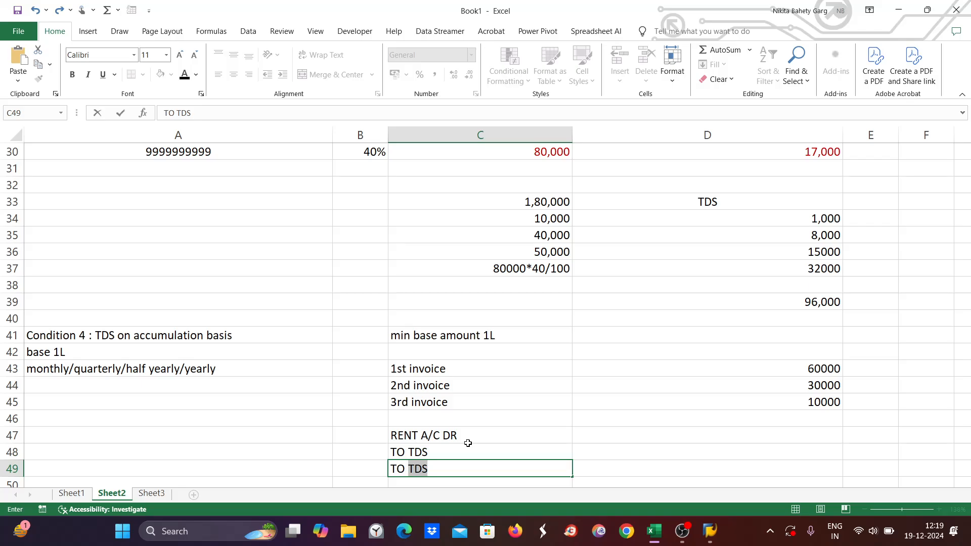
pyautogui.write('VENDOR')
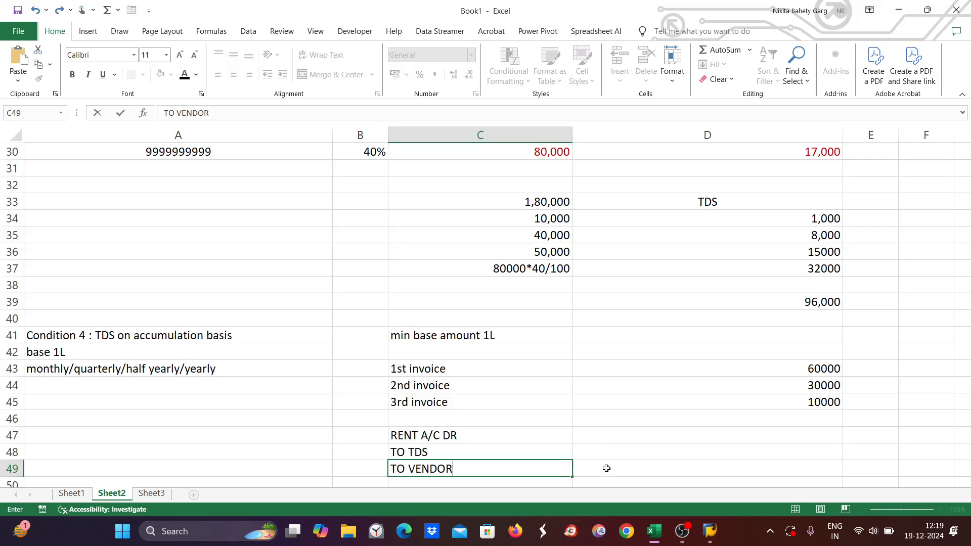
# Step: Enter 10000 as the TDS amount in D48 and select the three invoice amounts in D43:D45 for comparison
pyautogui.click(637, 452)
pyautogui.write('10000')
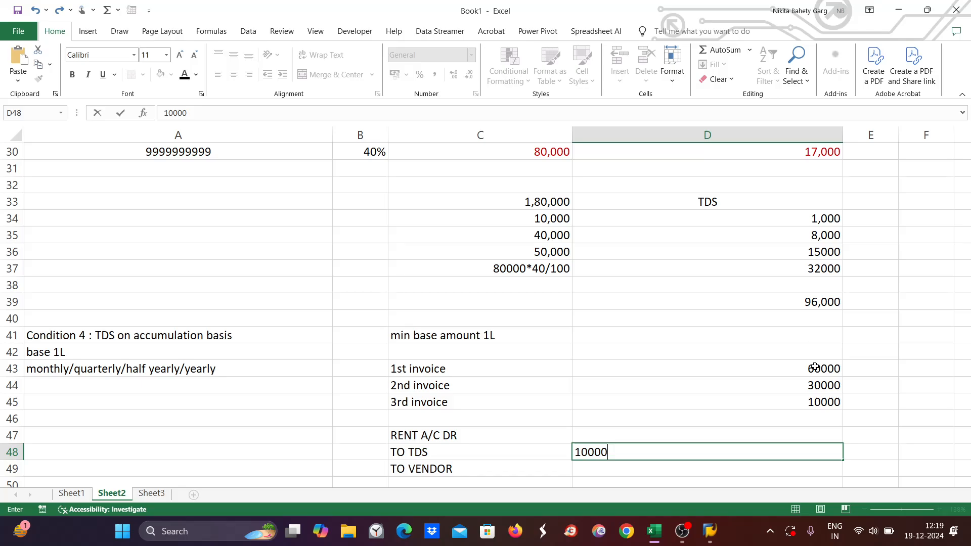
pyautogui.moveTo(815, 369); pyautogui.dragTo(813, 401)
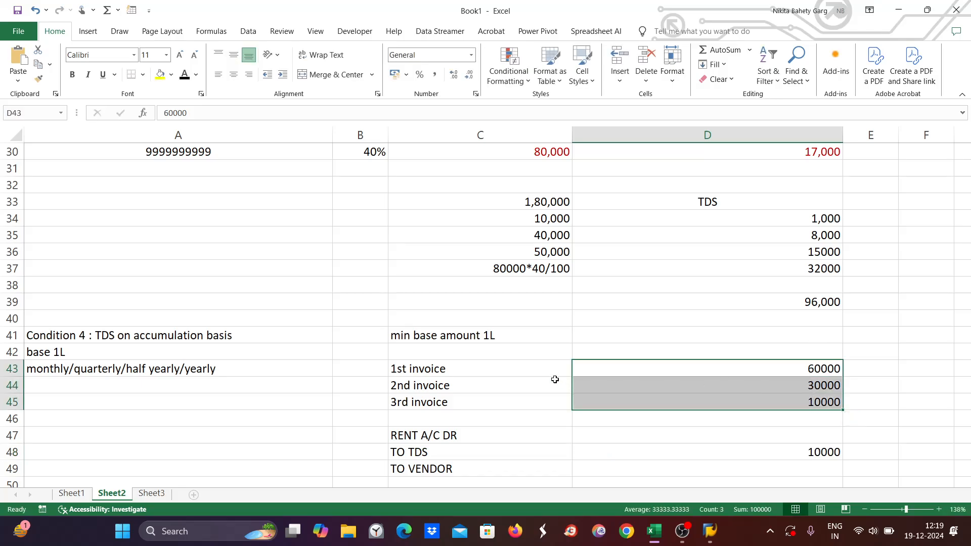
# Step: Enter 10000 as the rent amount in D47, beside the "RENT A/C DR" line
pyautogui.click(602, 447)
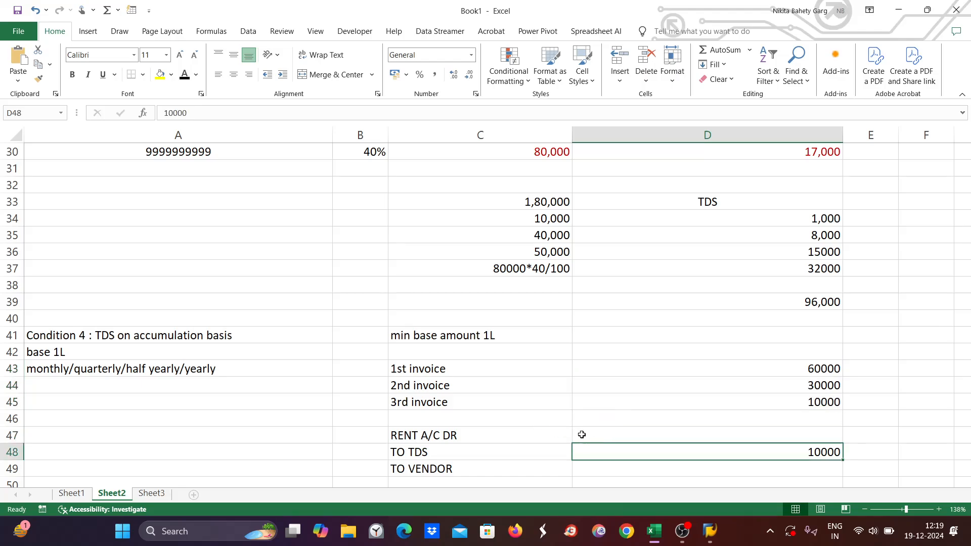
pyautogui.doubleClick(587, 435)
pyautogui.write('10000')
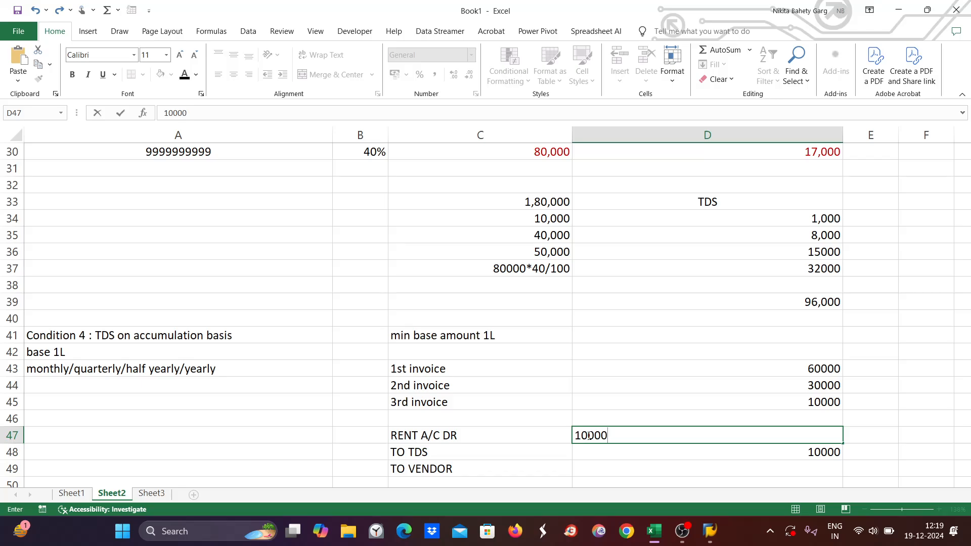
pyautogui.click(813, 403)
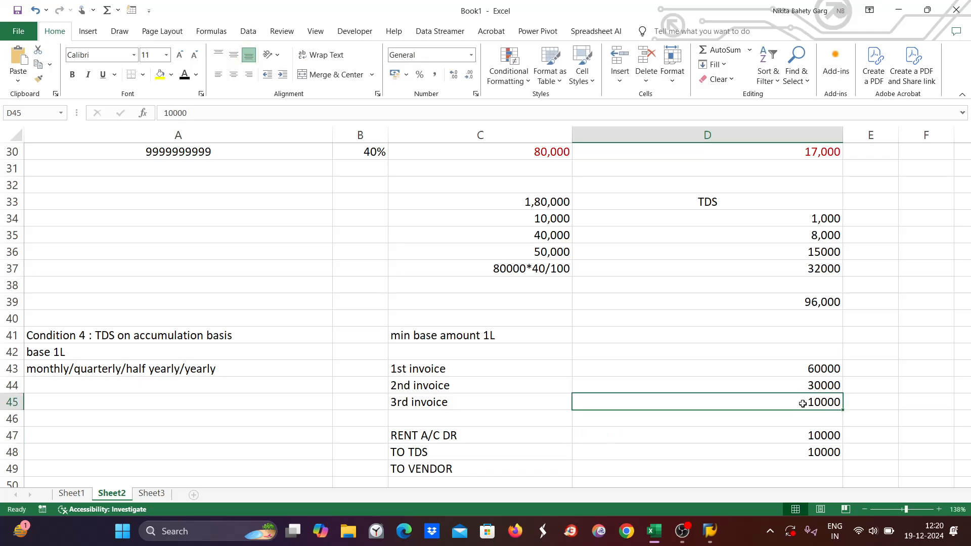
# Step: Compare the third invoice amount in D45 with the TDS amount in D48 and the vendor line in row 49
pyautogui.click(432, 408)
pyautogui.click(811, 402)
pyautogui.click(803, 471)
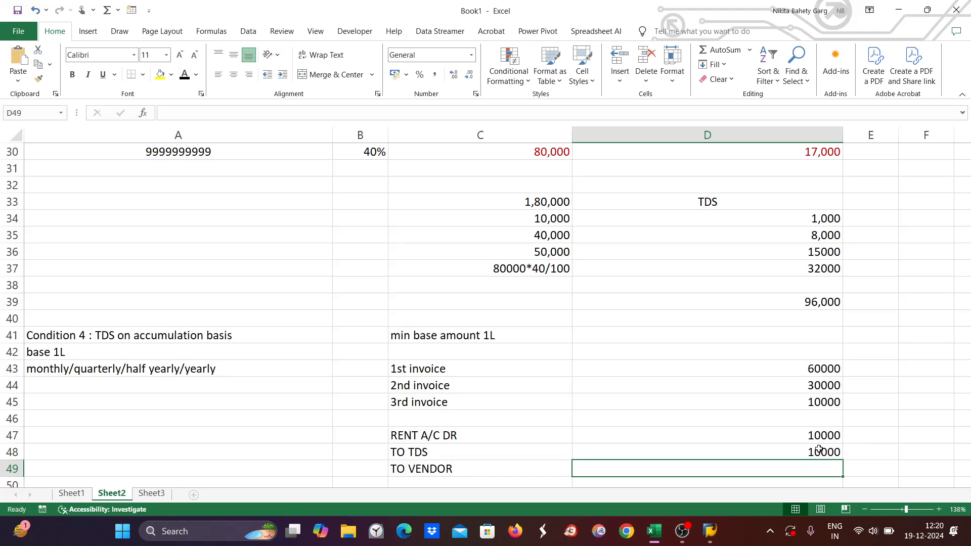
pyautogui.click(812, 390)
pyautogui.click(815, 468)
pyautogui.click(805, 452)
pyautogui.click(809, 467)
pyautogui.click(812, 452)
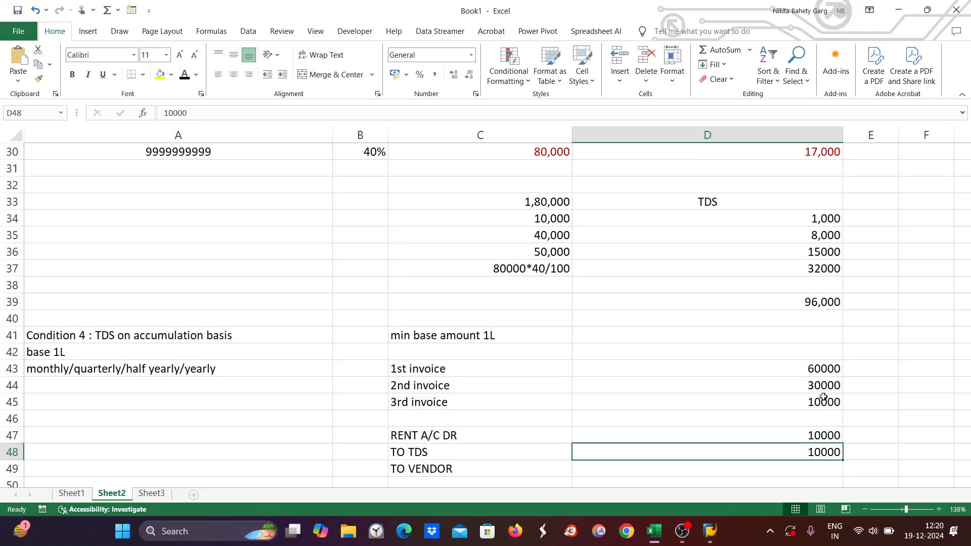
pyautogui.click(439, 470)
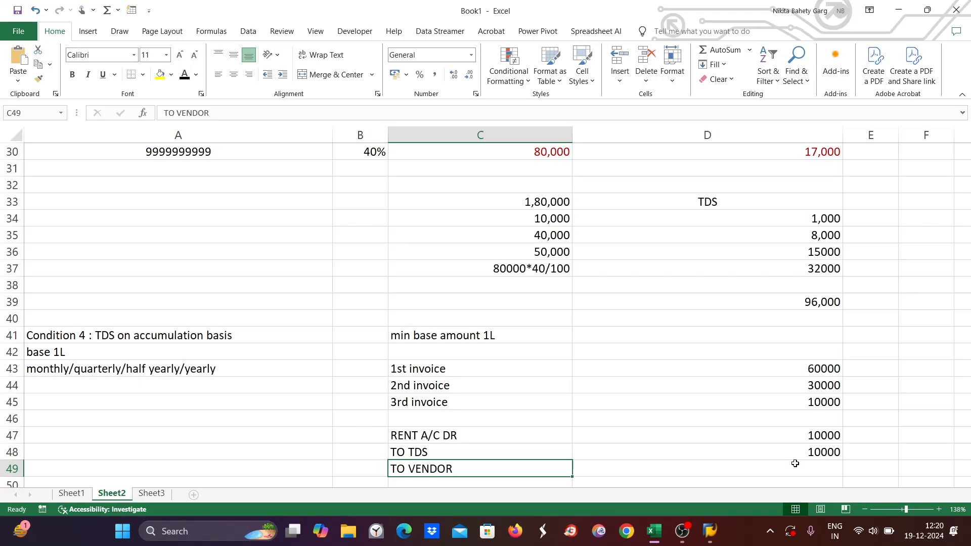
# Step: Switch to the SAP vendor invoice window and start a fresh invoice entry with transaction /NFB60
pyautogui.click(654, 532)
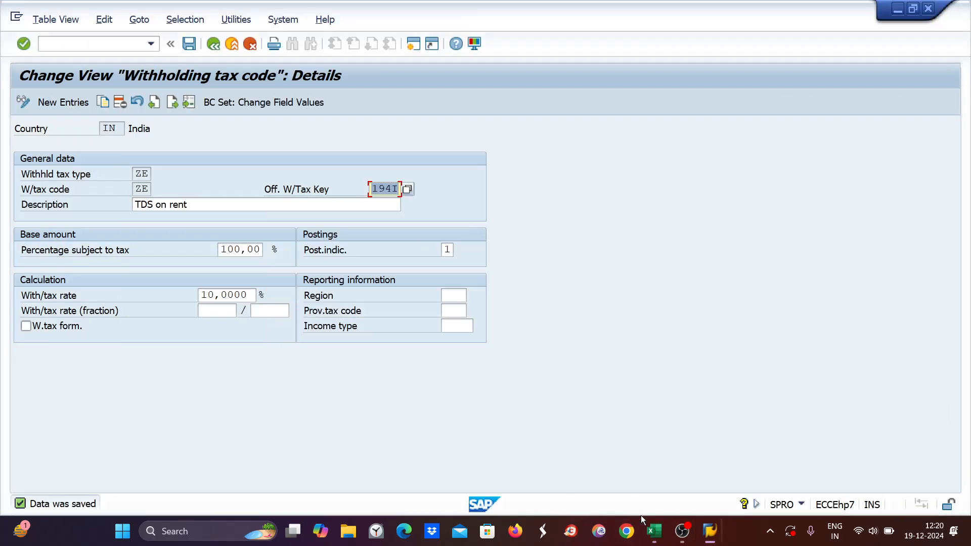
pyautogui.moveTo(710, 531)
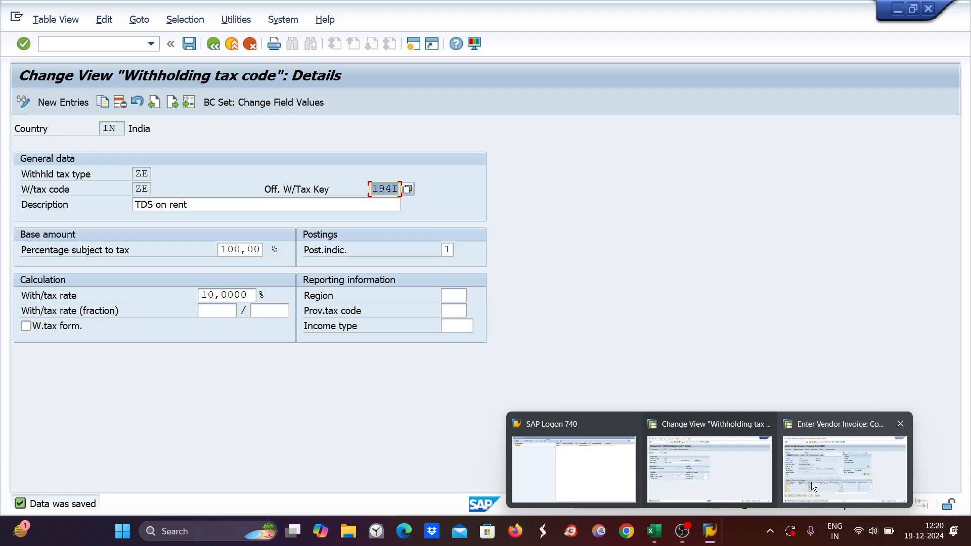
pyautogui.click(811, 482)
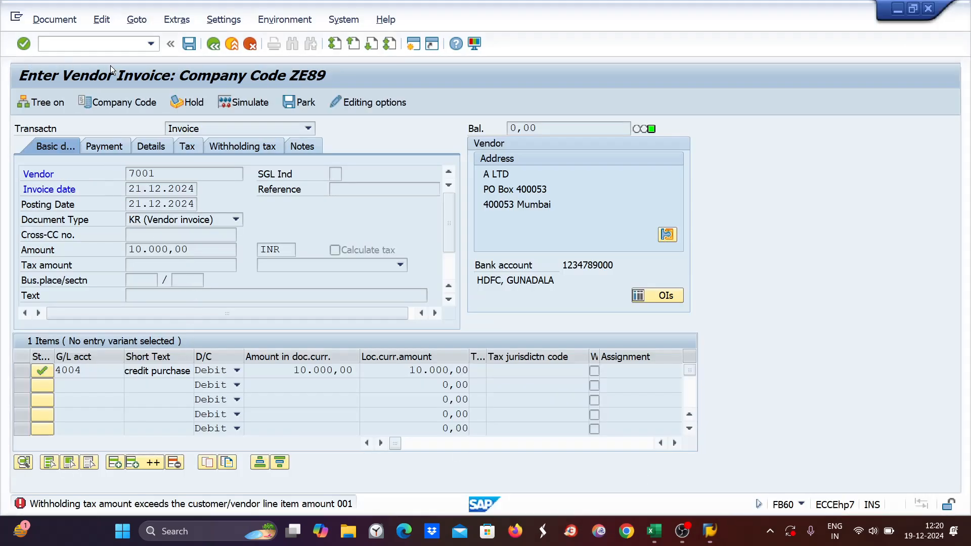
pyautogui.click(62, 48)
pyautogui.write('/NFB60')
pyautogui.press('Return')
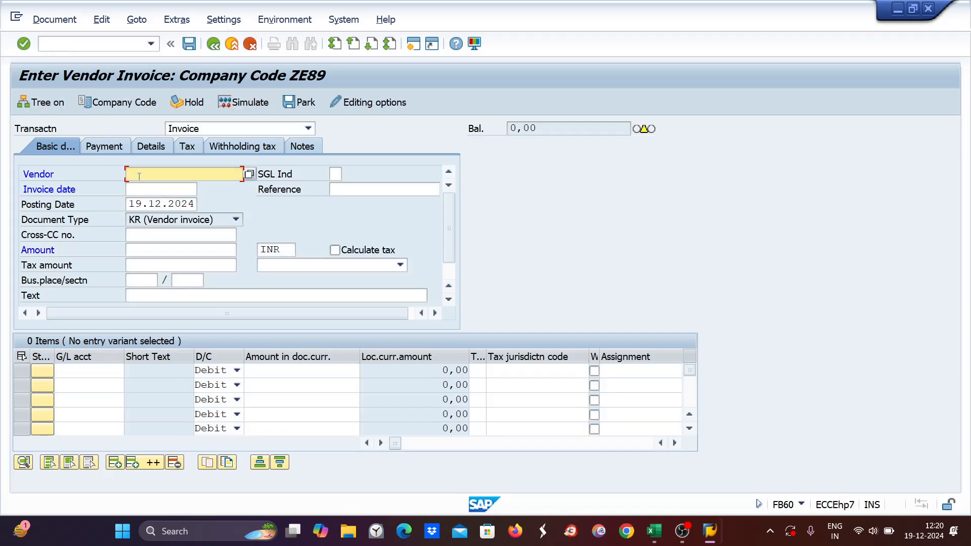
# Step: Enter the number of vendor A LTD and set both the invoice date and posting date to 21.12.2024
pyautogui.write('7001')
pyautogui.click(131, 189)
pyautogui.write('21')
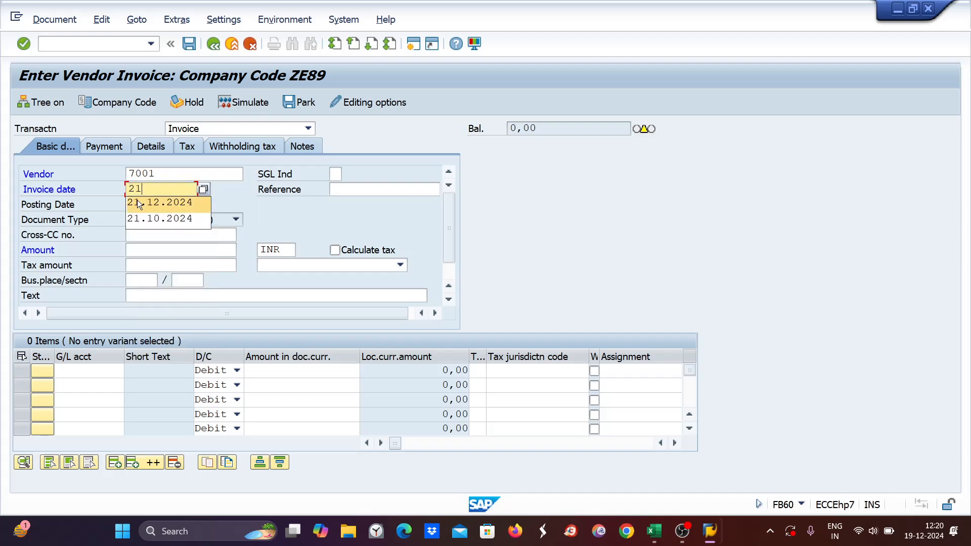
pyautogui.click(138, 203)
pyautogui.moveTo(129, 189); pyautogui.dragTo(212, 190)
pyautogui.hotkey('ctrl', 'c')
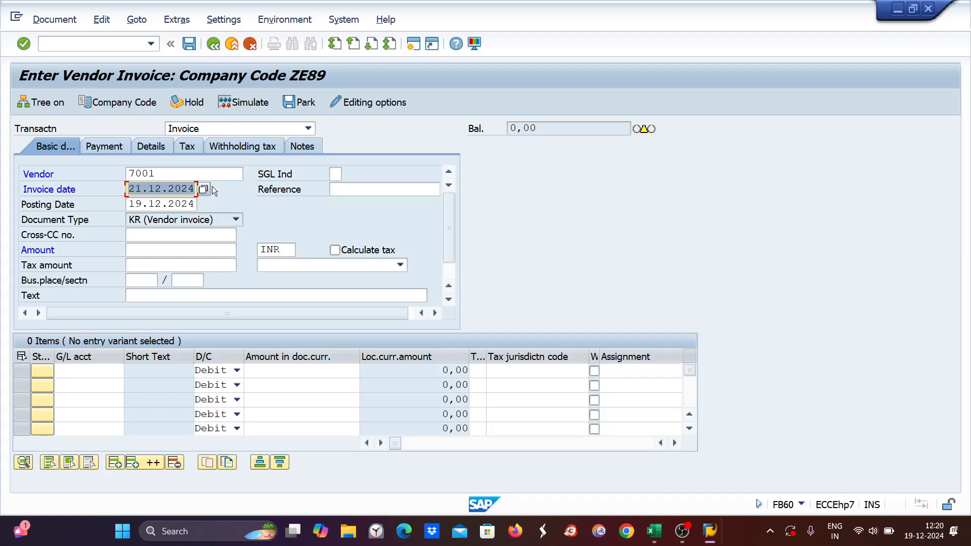
pyautogui.moveTo(129, 204); pyautogui.dragTo(229, 205)
pyautogui.hotkey('ctrl', 'v')
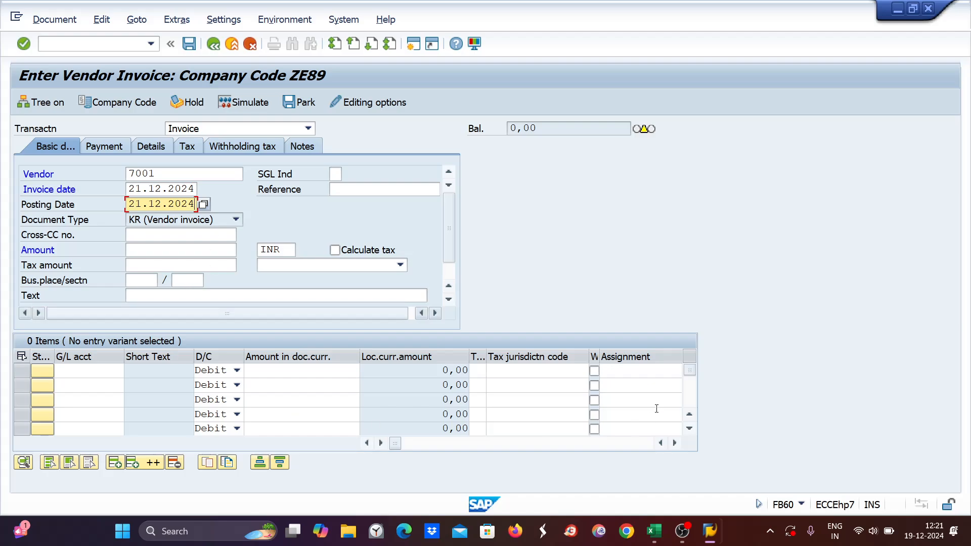
# Step: Switch to the Excel workbook and compare the three invoice amounts in D43:D45 with the rent, TDS and vendor lines in rows 47 to 49
pyautogui.click(654, 537)
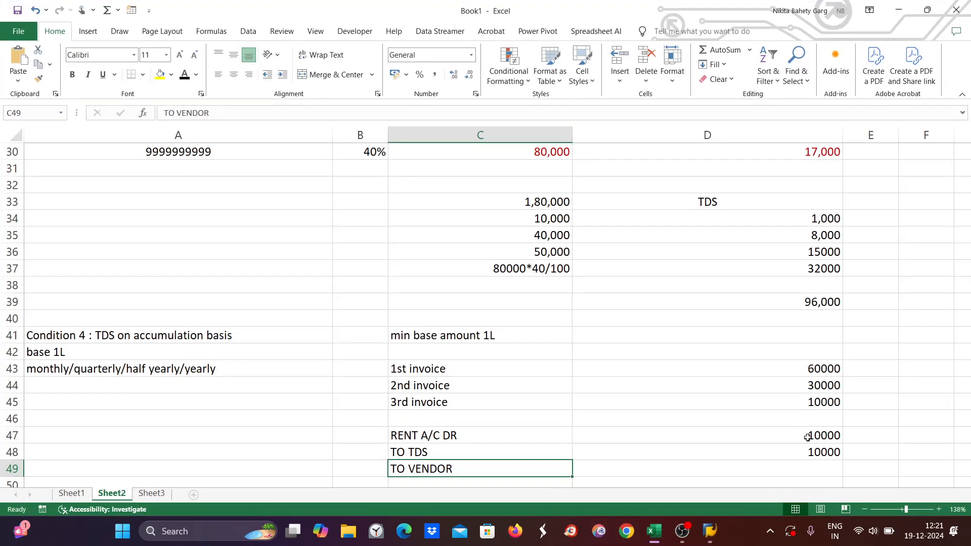
pyautogui.click(816, 465)
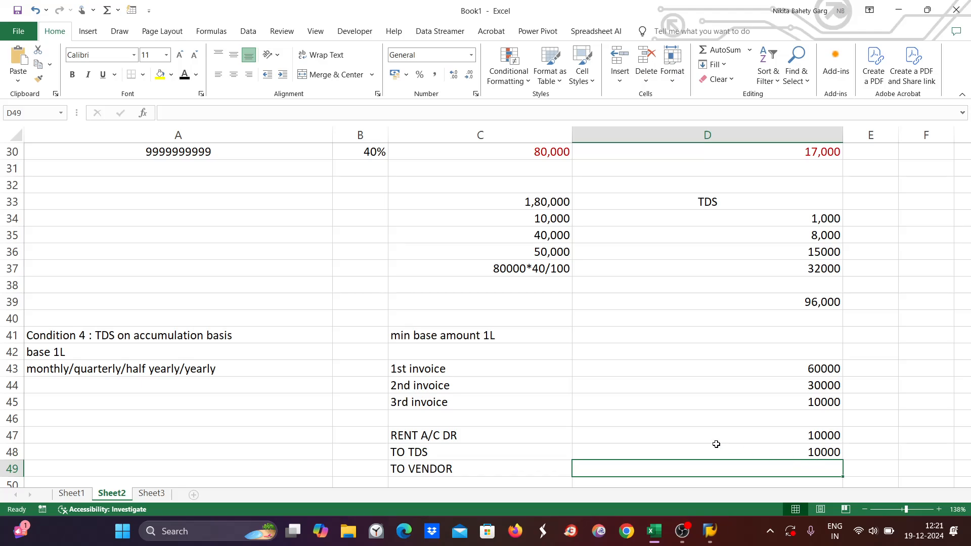
pyautogui.click(461, 405)
pyautogui.click(804, 371)
pyautogui.moveTo(804, 371); pyautogui.dragTo(804, 402)
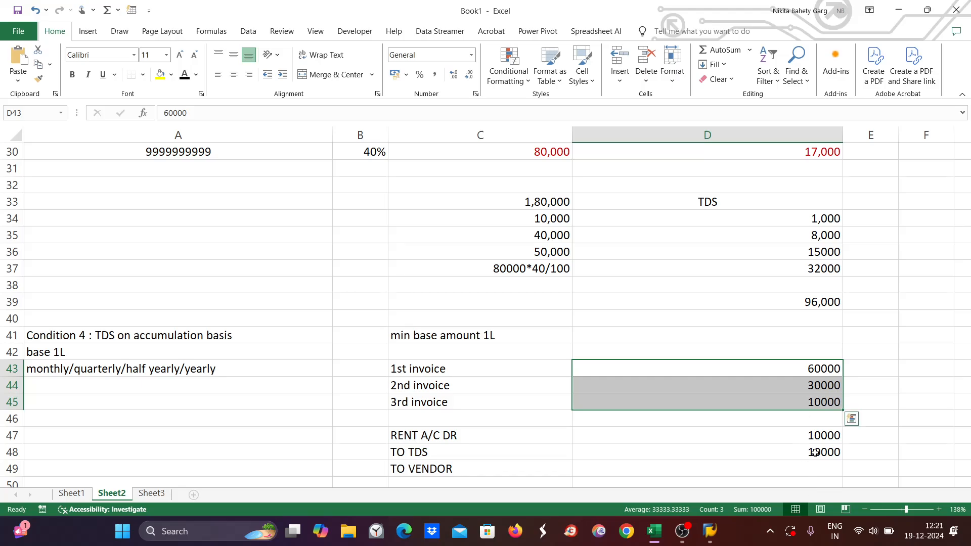
pyautogui.click(815, 452)
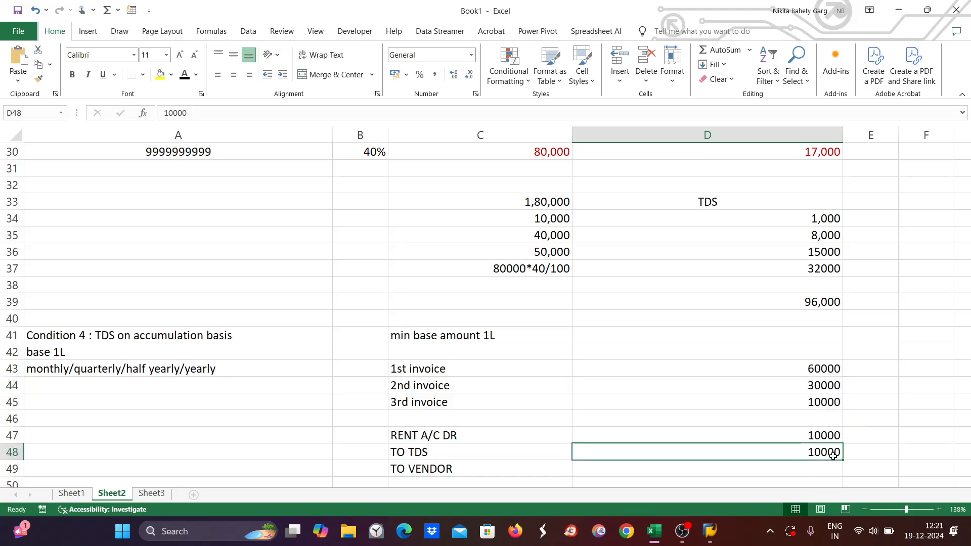
pyautogui.click(827, 402)
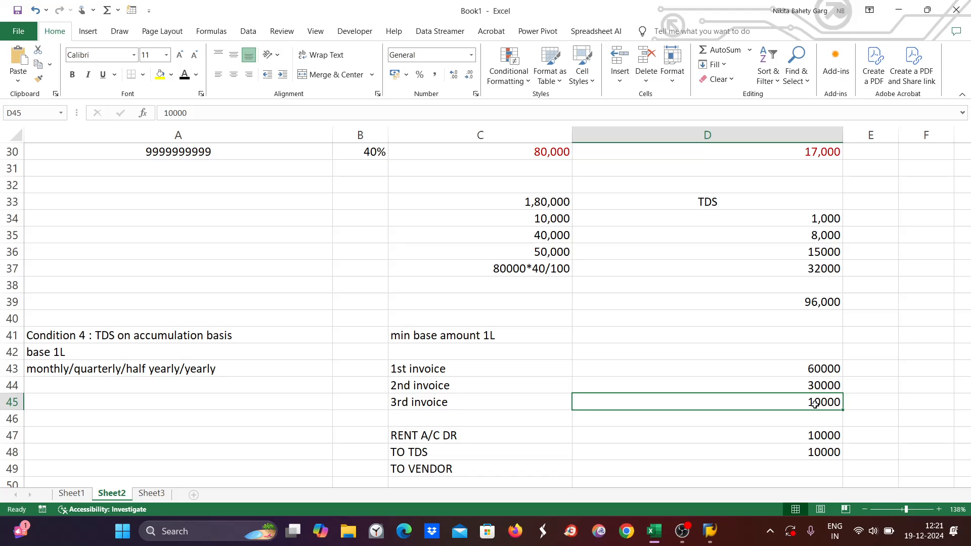
pyautogui.click(821, 465)
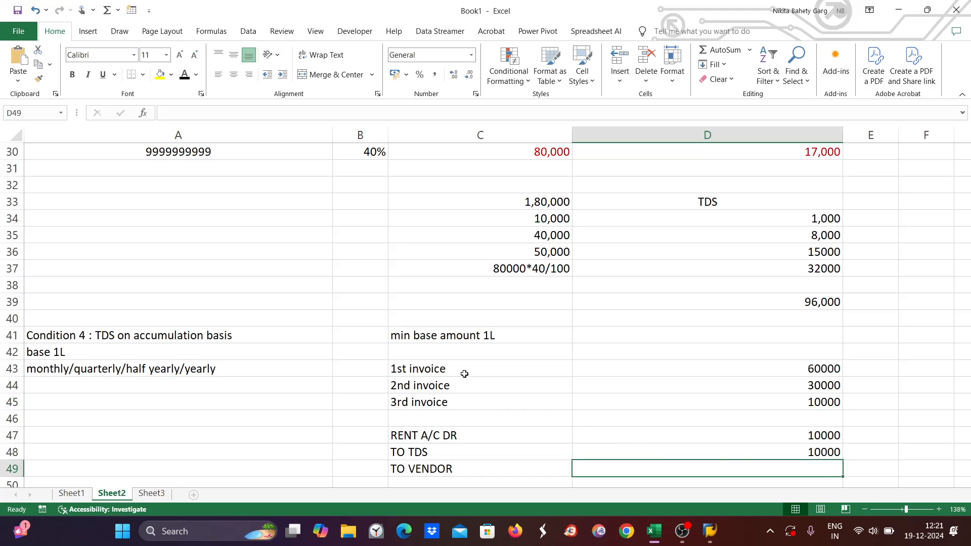
pyautogui.moveTo(463, 373); pyautogui.dragTo(466, 399)
pyautogui.moveTo(822, 369); pyautogui.dragTo(815, 412)
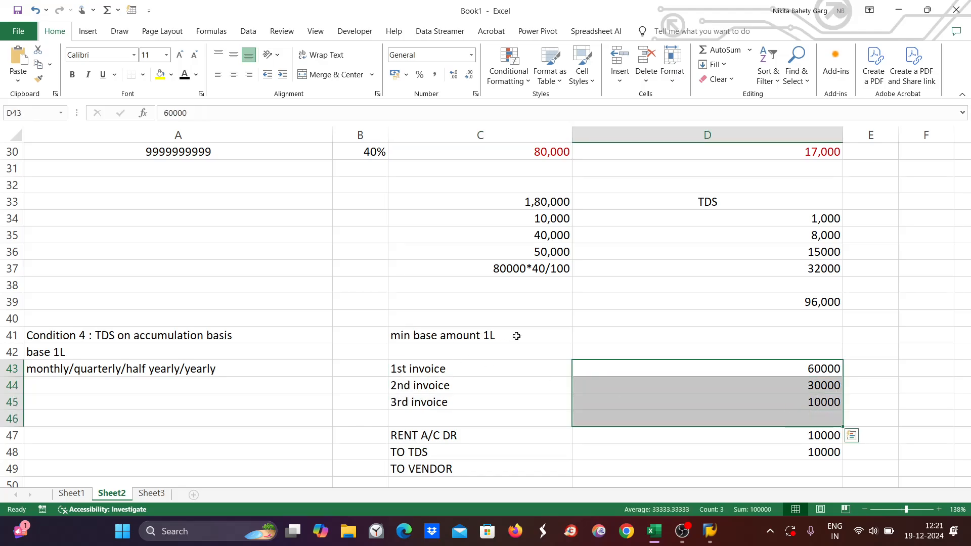
pyautogui.click(815, 451)
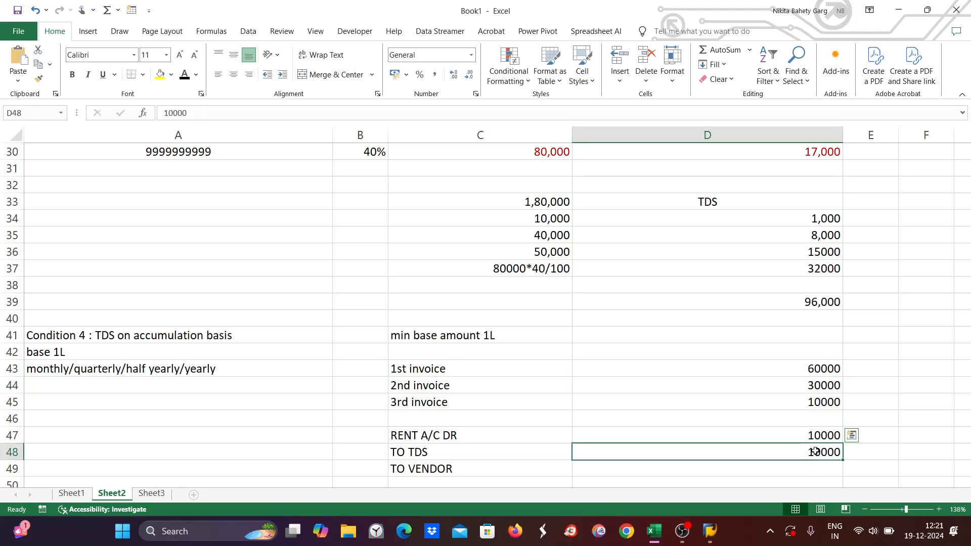
pyautogui.click(401, 459)
pyautogui.click(788, 453)
pyautogui.click(520, 429)
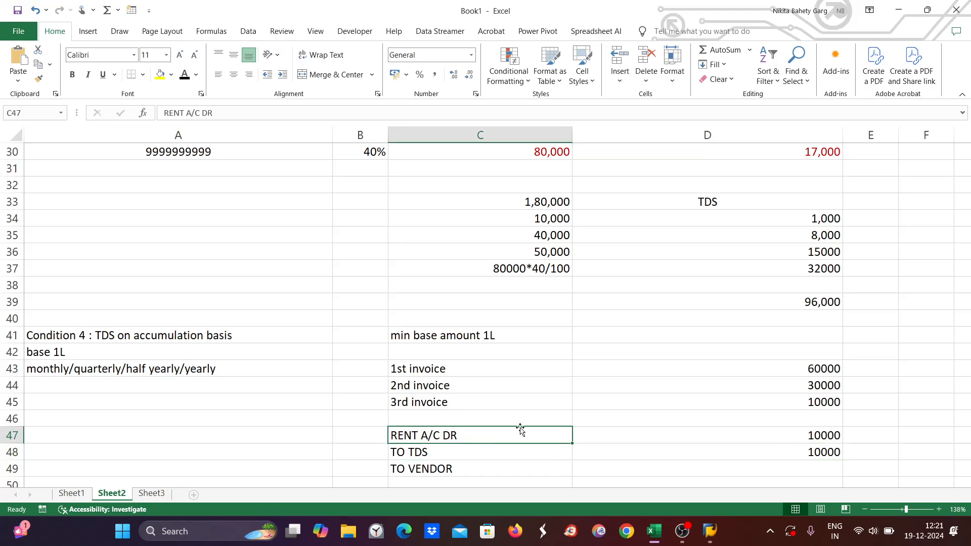
pyautogui.click(818, 403)
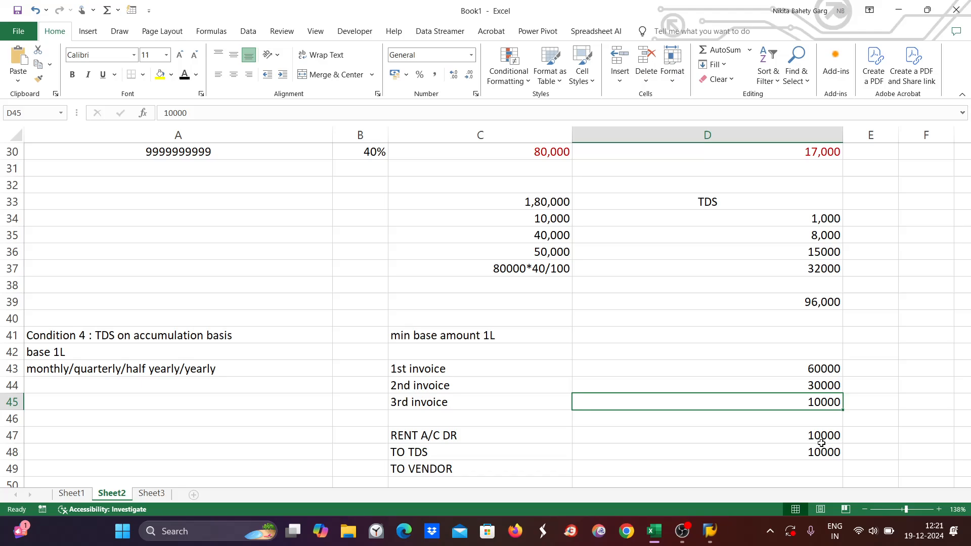
pyautogui.doubleClick(819, 466)
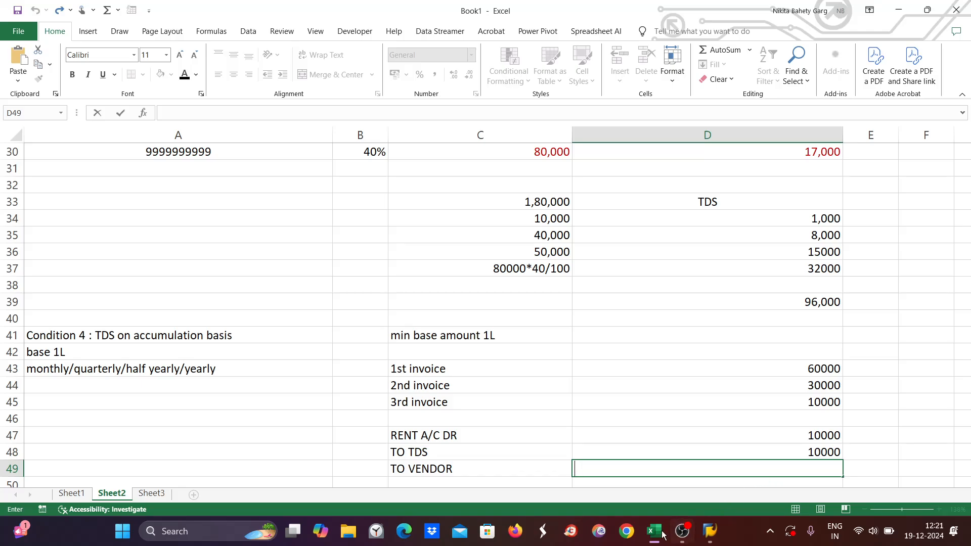
# Step: Return to the SAP vendor invoice and set the invoice amount to 11000 INR
pyautogui.click(599, 531)
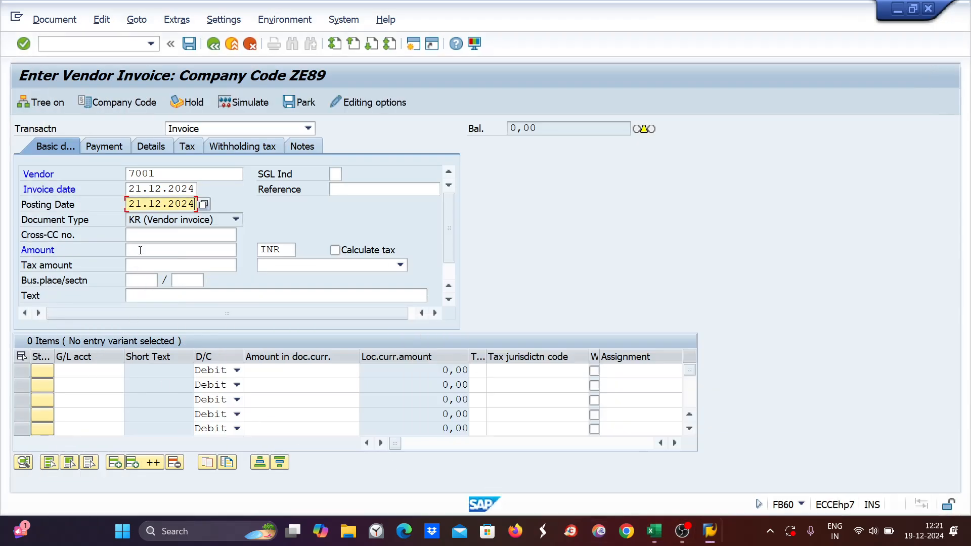
pyautogui.click(140, 249)
pyautogui.write('11')
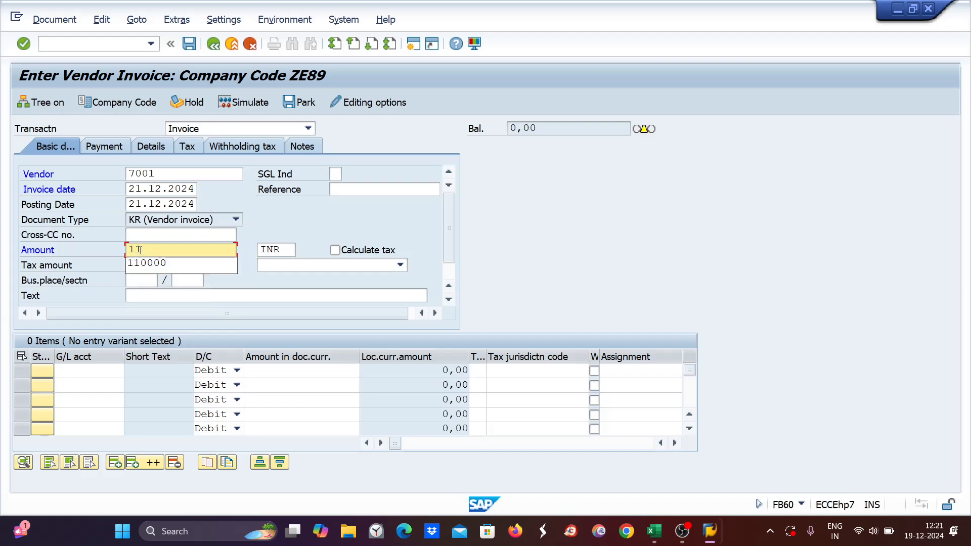
pyautogui.write('000')
# Step: Add a debit line item of 11000 to the credit purchase G/L account and accept the future document date
pyautogui.click(76, 369)
pyautogui.write('4')
pyautogui.click(71, 383)
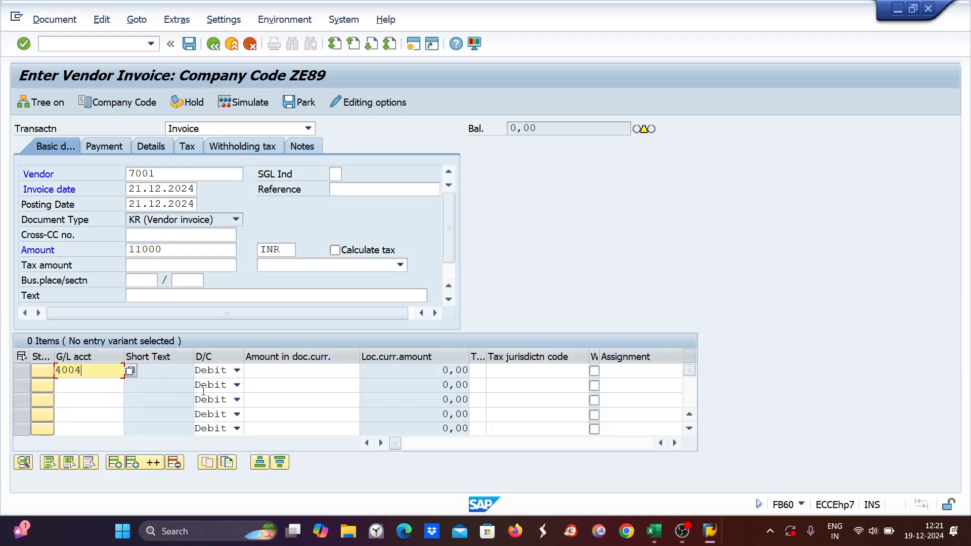
pyautogui.click(315, 376)
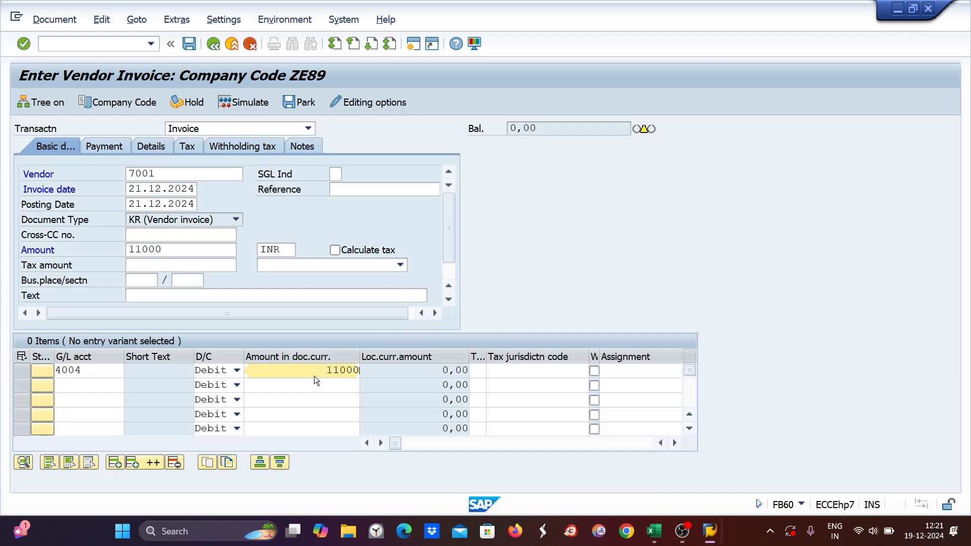
pyautogui.write('11000')
pyautogui.press('Return')
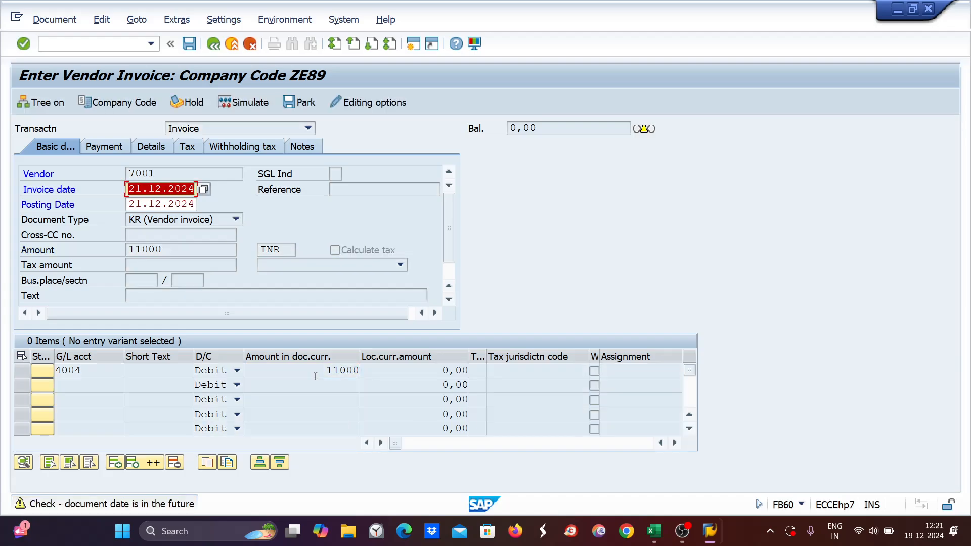
pyautogui.press('Return')
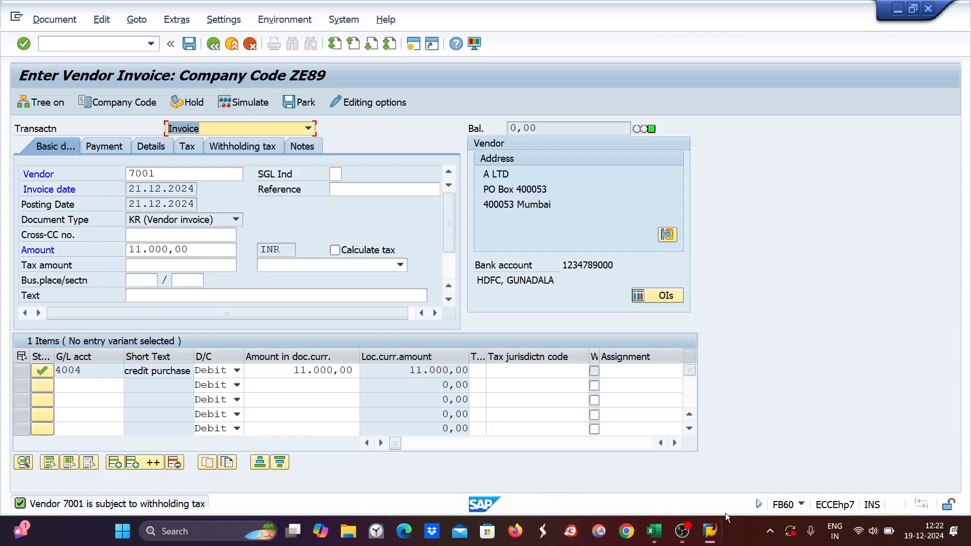
# Step: Switch back to the Excel workbook to review the invoice amounts and the journal entry
pyautogui.click(654, 531)
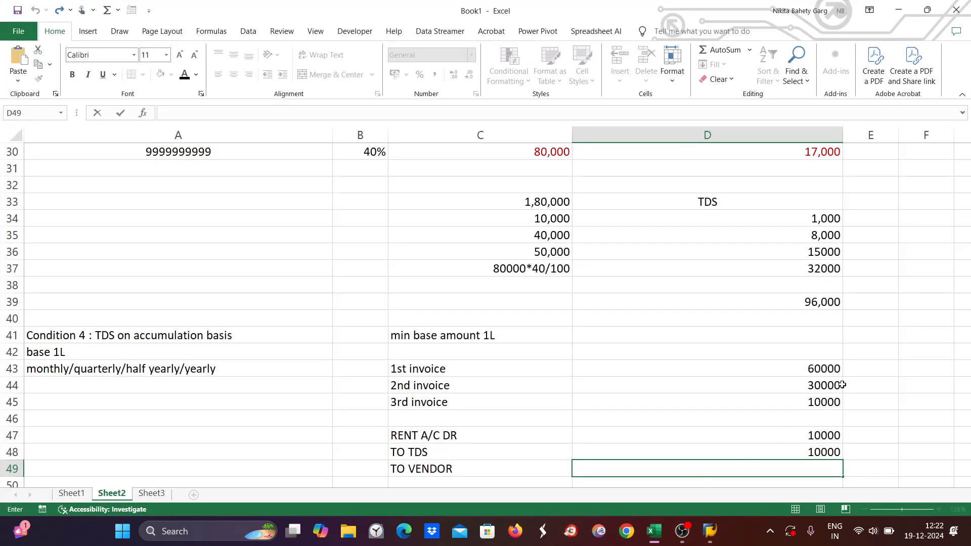
# Step: Set the 3rd invoice amount in D45 to 11000
pyautogui.doubleClick(819, 399)
pyautogui.moveTo(803, 402); pyautogui.dragTo(850, 403)
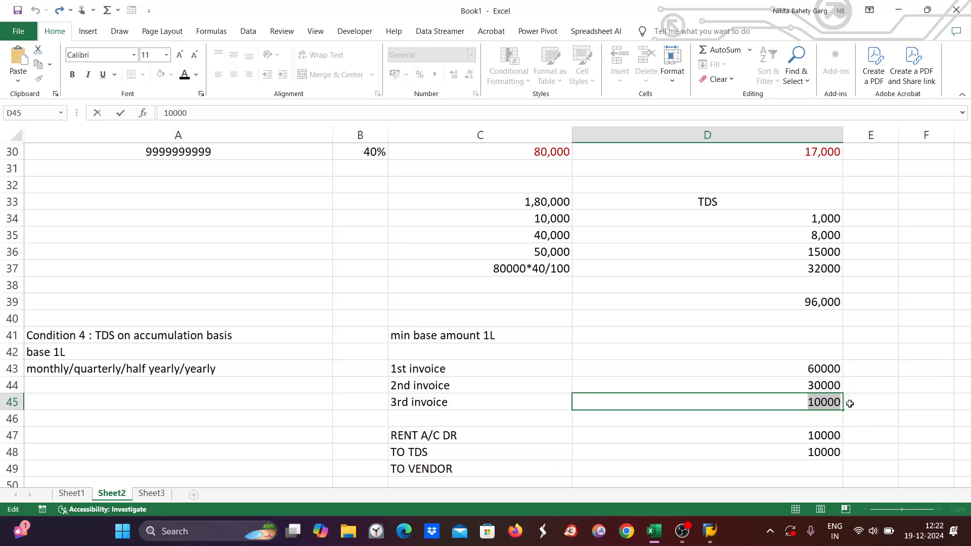
pyautogui.write('11000')
pyautogui.click(865, 416)
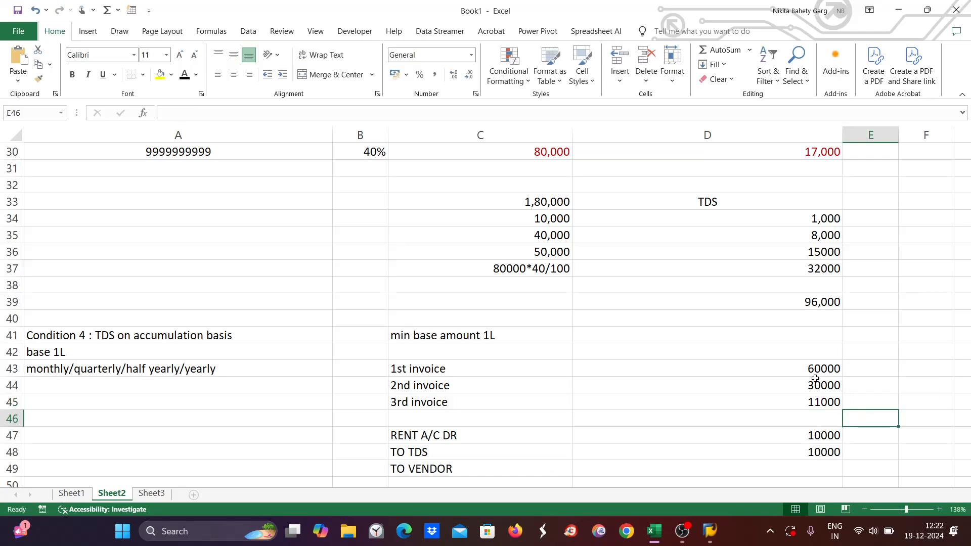
# Step: Total the three invoice amounts and write the TDS calculation 101000*10/100=10100 in D41, beside the minimum base amount
pyautogui.moveTo(821, 368); pyautogui.dragTo(821, 395)
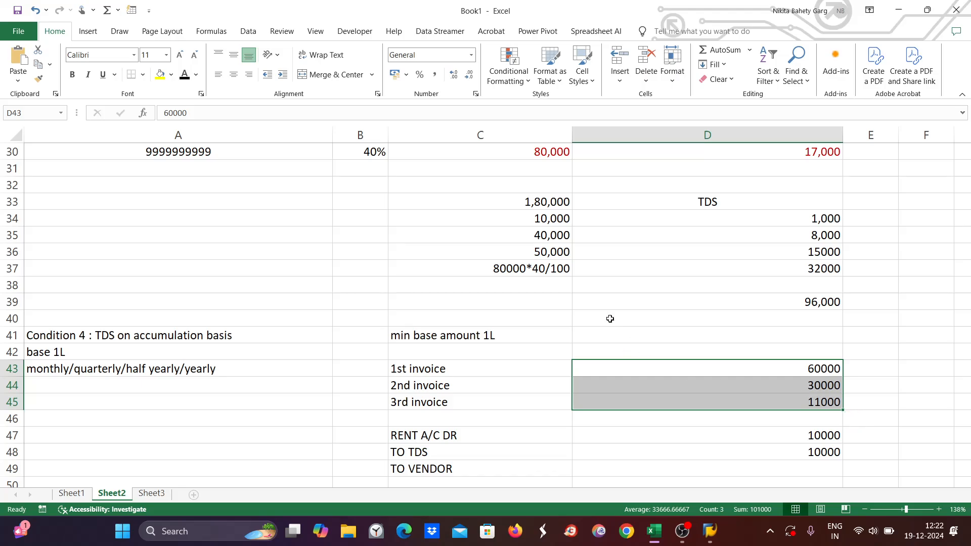
pyautogui.doubleClick(602, 336)
pyautogui.write('10')
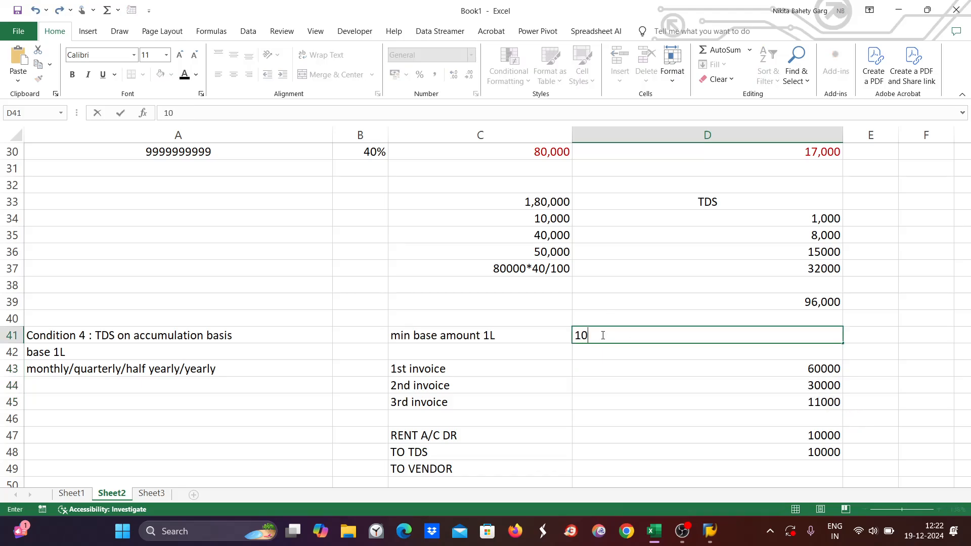
pyautogui.write('1000*10/100')
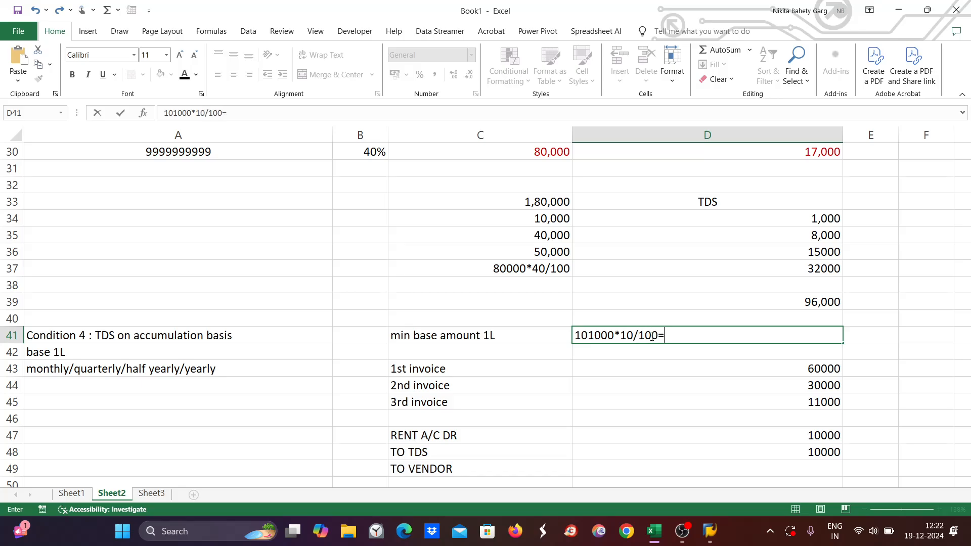
pyautogui.write('=10100')
# Step: Set the TO TDS amount in D48 to 10100
pyautogui.doubleClick(817, 449)
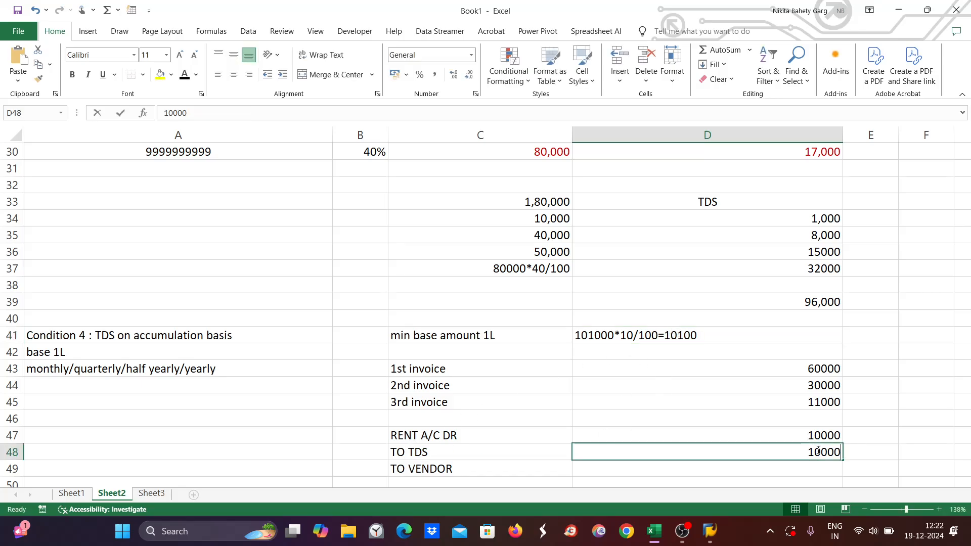
pyautogui.moveTo(810, 451); pyautogui.dragTo(861, 453)
pyautogui.write('10100')
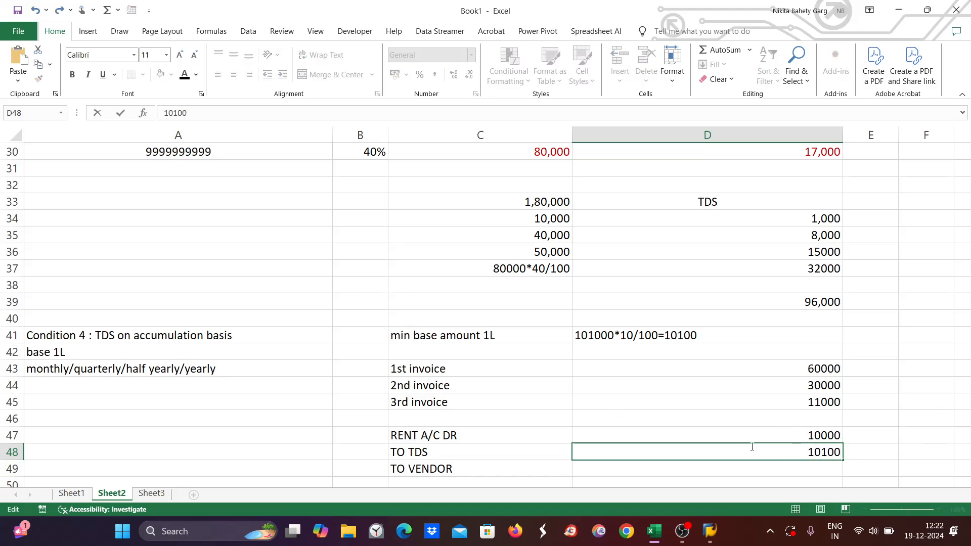
# Step: Set the RENT A/C DR amount in D47 to 11000 and the TO VENDOR amount in D49 to 900
pyautogui.doubleClick(814, 402)
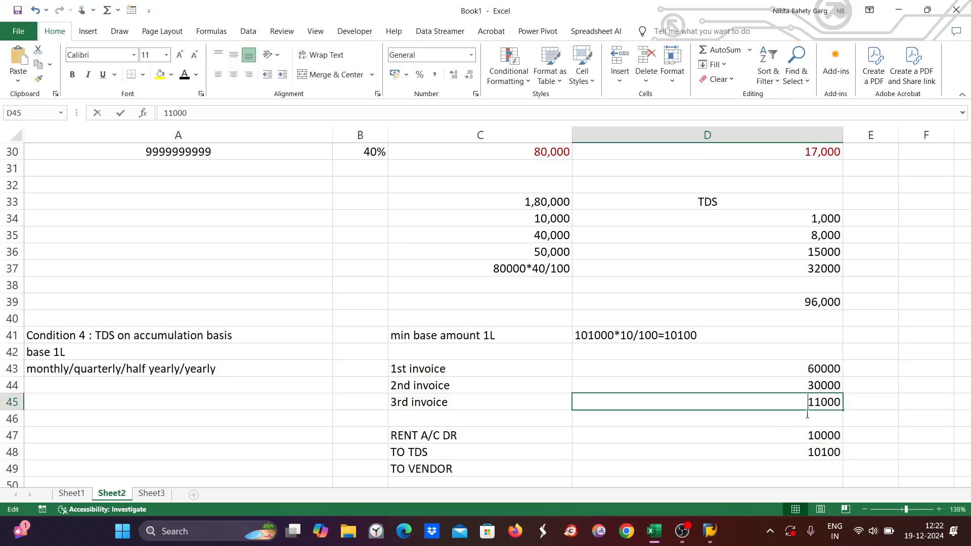
pyautogui.doubleClick(811, 441)
pyautogui.moveTo(807, 435); pyautogui.dragTo(860, 433)
pyautogui.write('11')
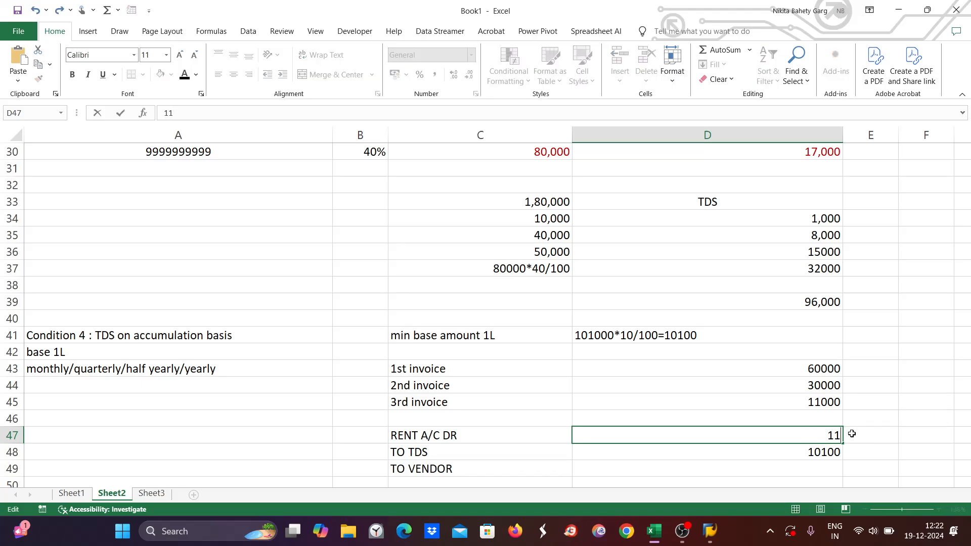
pyautogui.write('000')
pyautogui.doubleClick(824, 467)
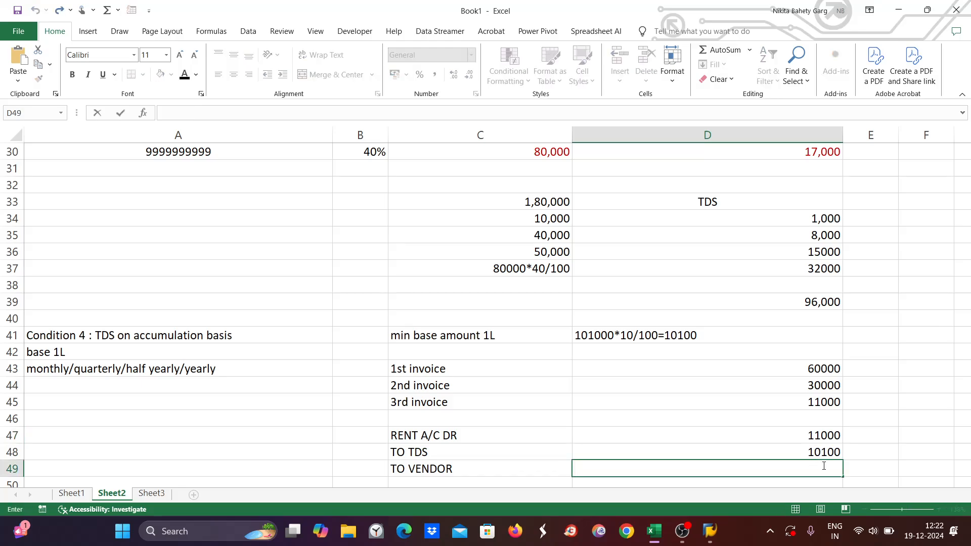
pyautogui.write('900')
pyautogui.click(868, 455)
# Step: Switch to the SAP vendor invoice entry, simulate the 11.000,00 INR invoice and acknowledge the section code message
pyautogui.click(710, 531)
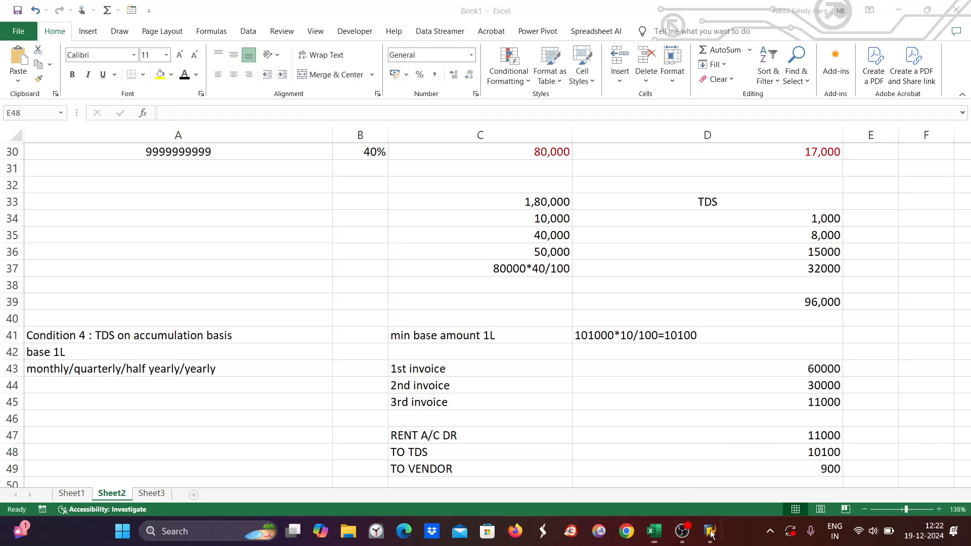
pyautogui.click(824, 481)
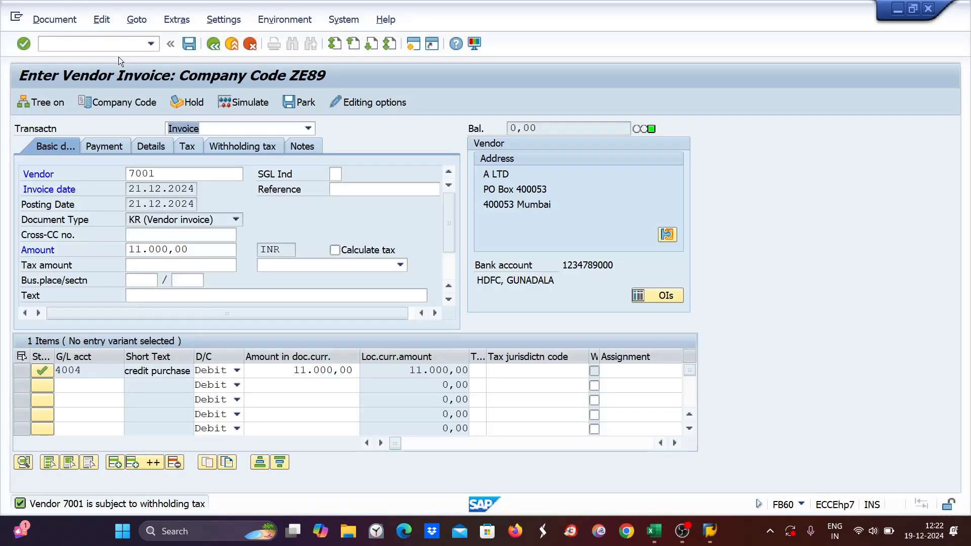
pyautogui.click(235, 99)
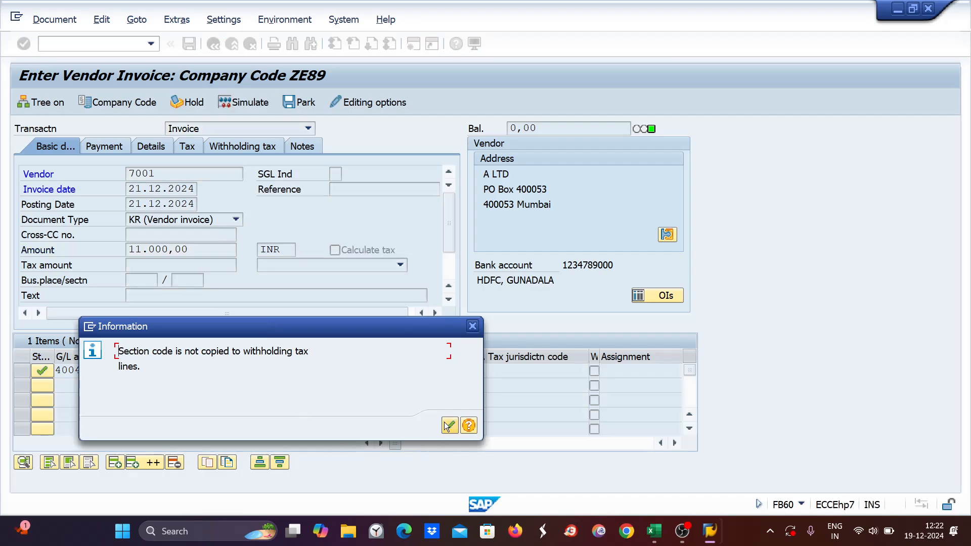
pyautogui.click(448, 425)
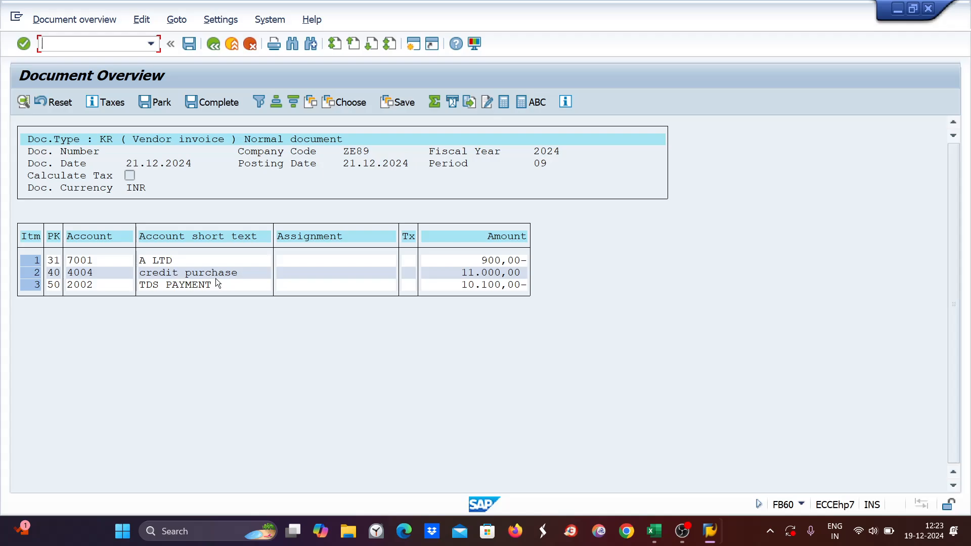
# Step: Switch to the Excel workbook and reword the debit line label in C47 as PURCHASE A/C DR
pyautogui.moveTo(716, 540)
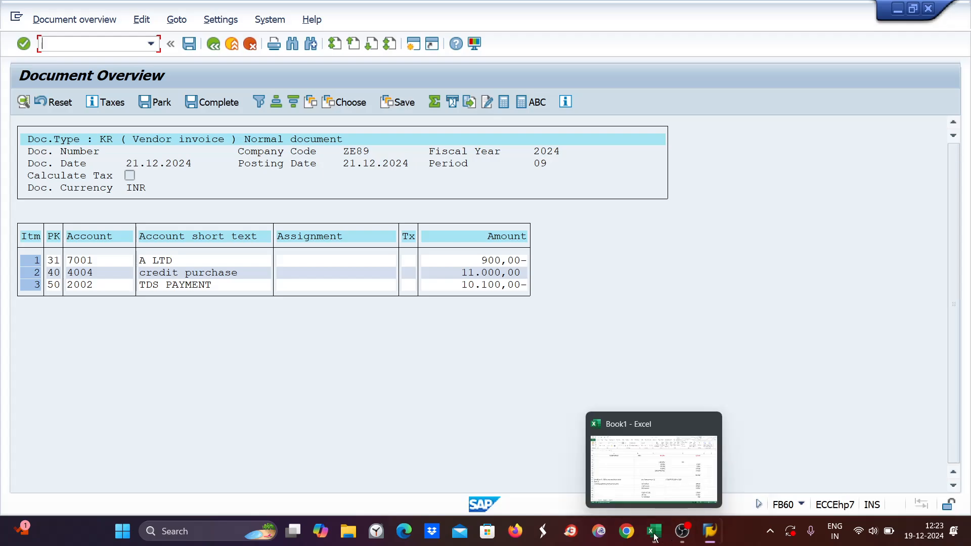
pyautogui.click(653, 469)
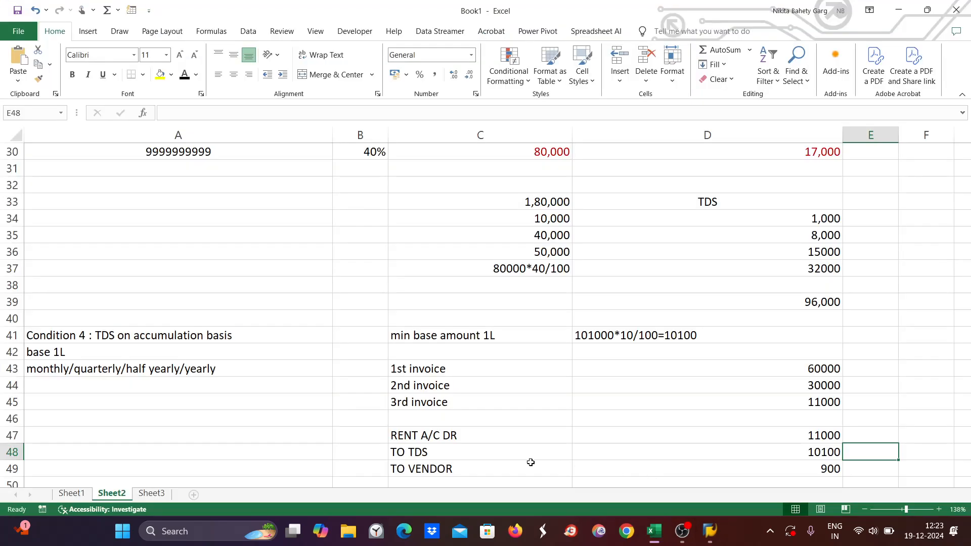
pyautogui.doubleClick(411, 434)
pyautogui.moveTo(389, 431); pyautogui.dragTo(419, 436)
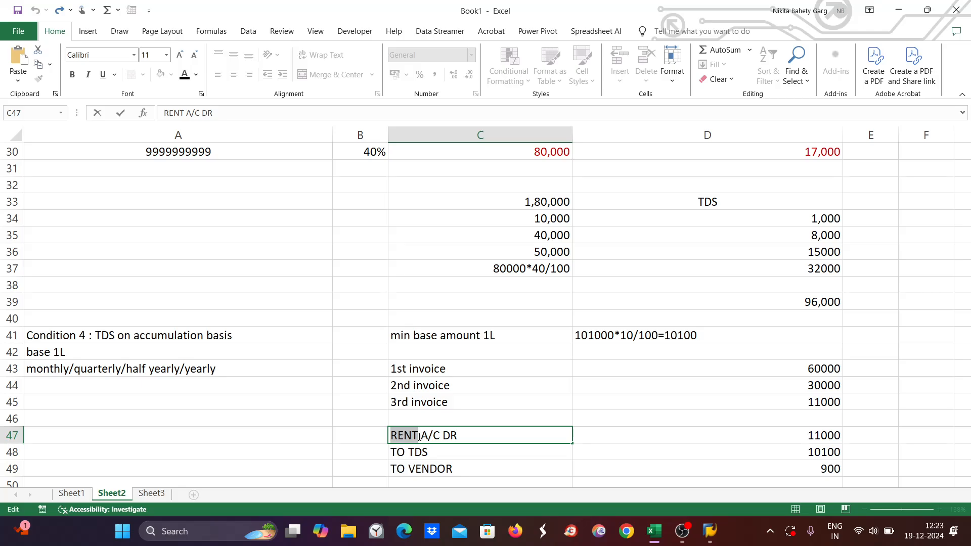
pyautogui.write('PURCHA')
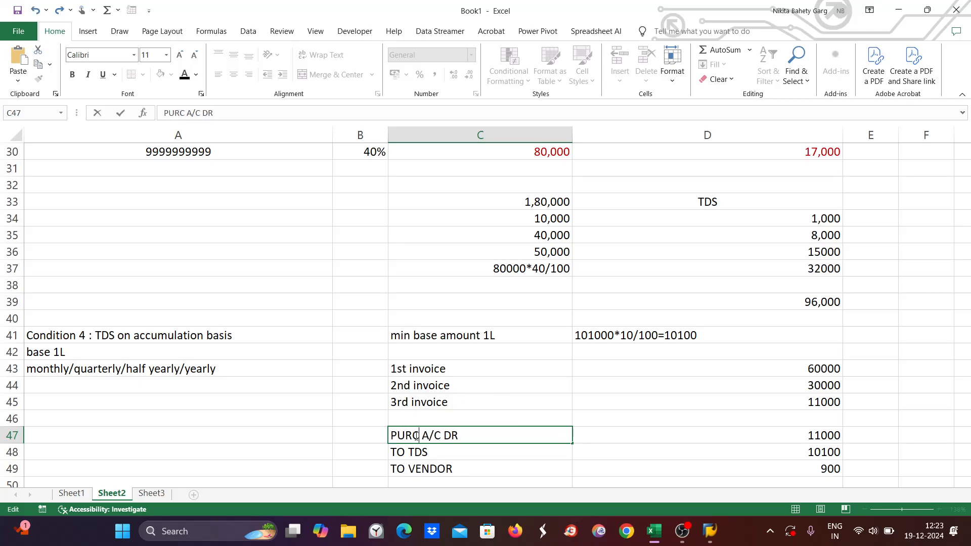
pyautogui.write('SE')
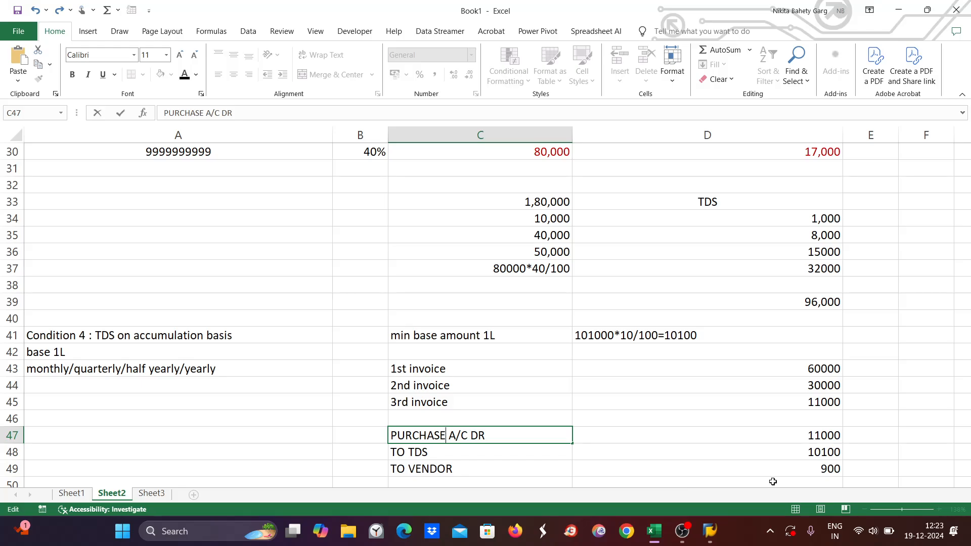
# Step: Compare the purchase, TDS and vendor lines of the simulated SAP document with the journal entry in Excel rows 47 to 49
pyautogui.hotkey('alt', 'Tab')
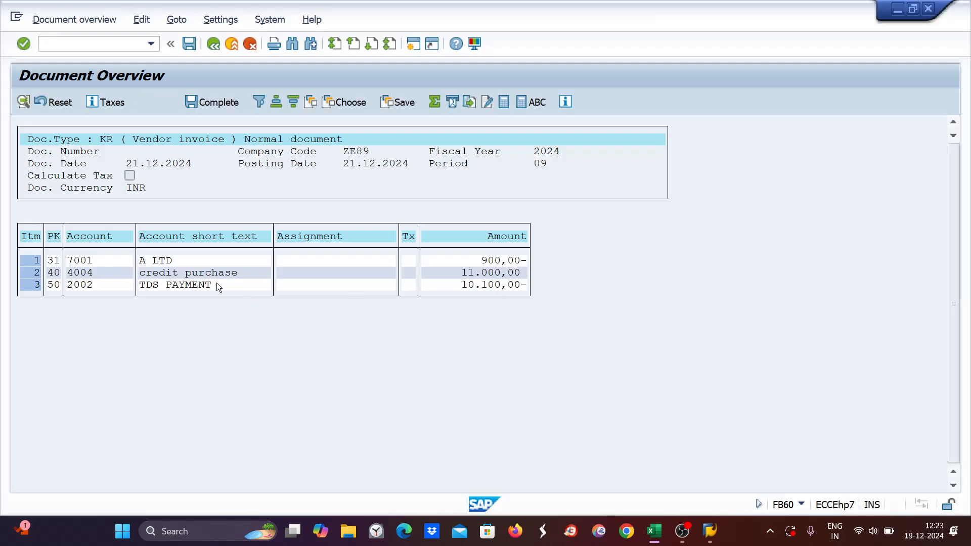
pyautogui.hotkey('alt', 'Tab')
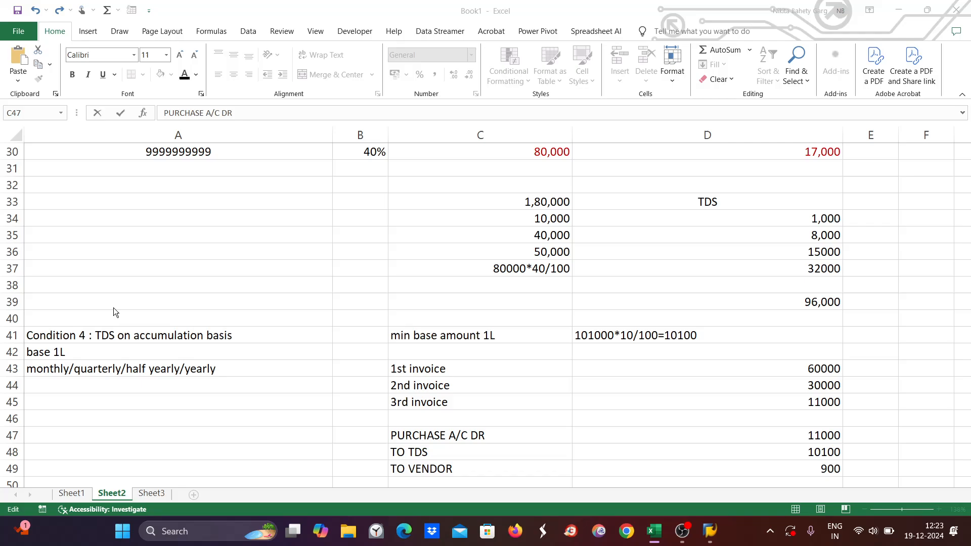
pyautogui.hotkey('alt', 'Tab')
pyautogui.hotkey('alt', 'Tab')
pyautogui.hotkey('alt', 'Tab')
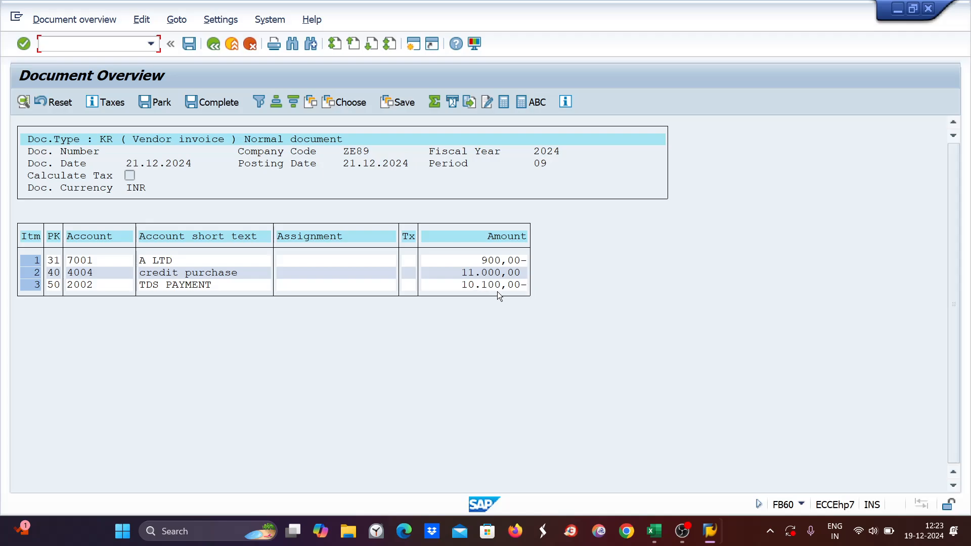
pyautogui.hotkey('alt', 'Tab')
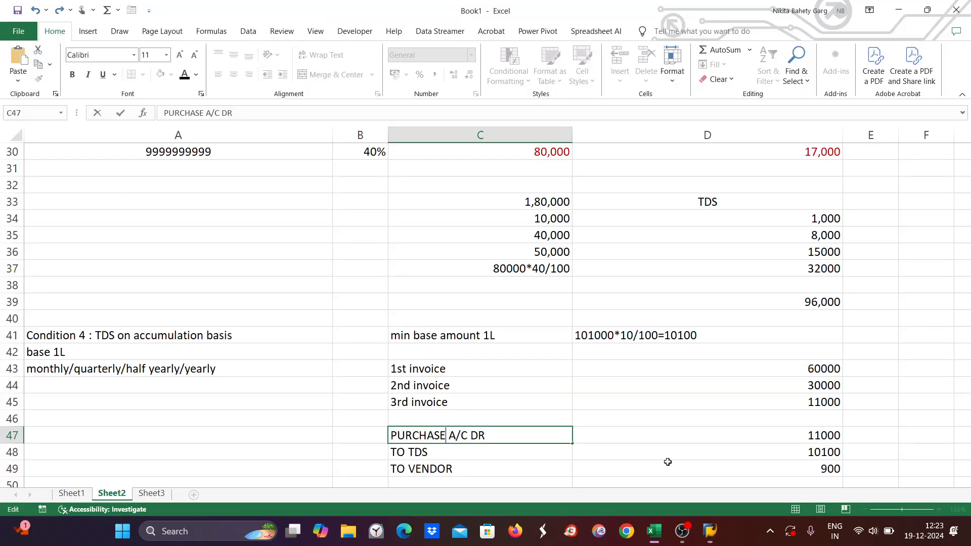
pyautogui.click(811, 452)
pyautogui.click(439, 468)
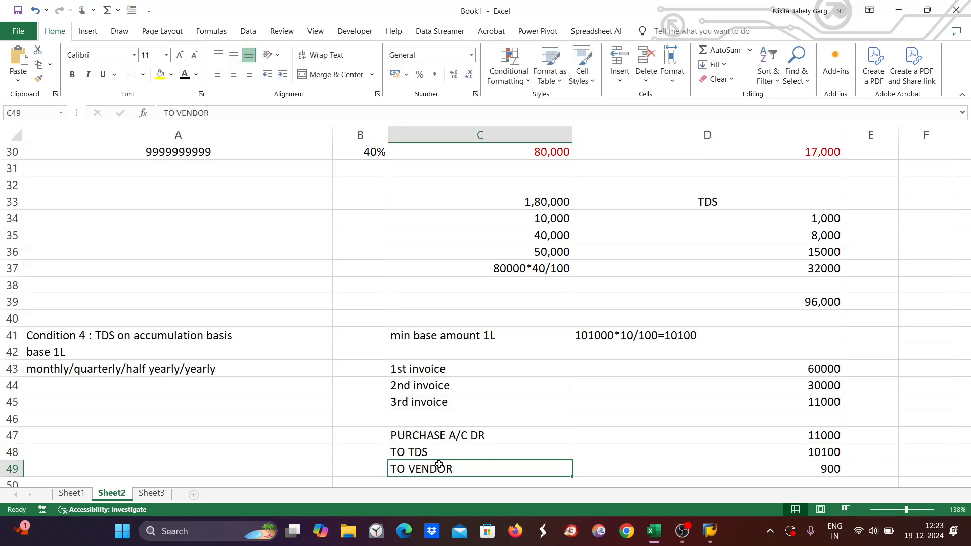
pyautogui.click(827, 466)
# Step: Switch back to the SAP document overview and post the simulated vendor invoice
pyautogui.hotkey('alt', 'Tab')
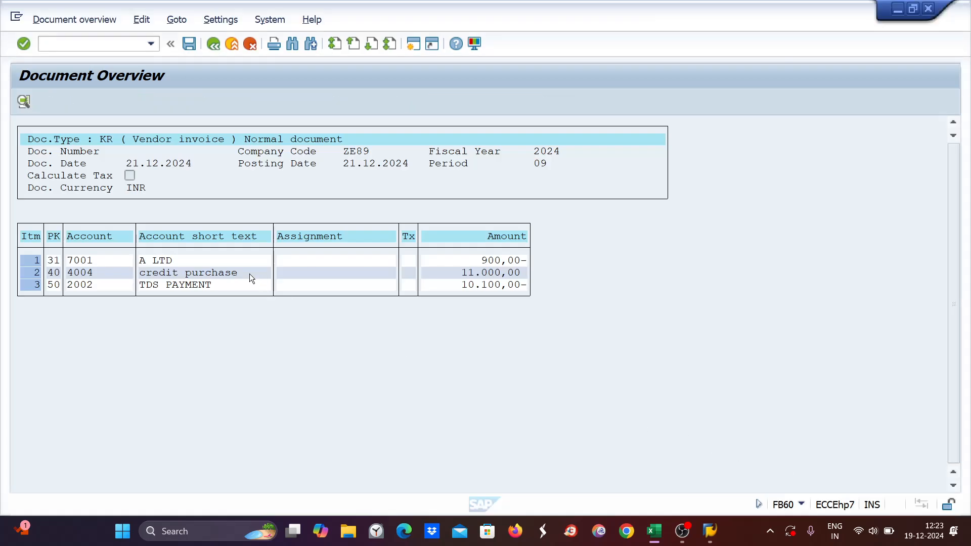
pyautogui.click(191, 44)
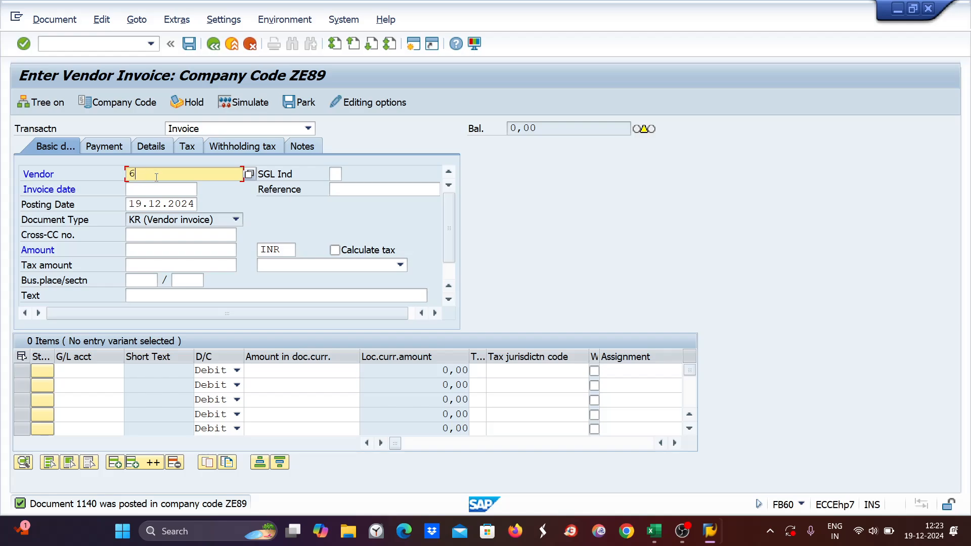
# Step: Fill in a new invoice header with vendor 7001, the posting date 19.12.2024 as invoice date, and amount 500
pyautogui.press('BackSpace')
pyautogui.write('7001')
pyautogui.moveTo(129, 199); pyautogui.dragTo(196, 203)
pyautogui.hotkey('ctrl', 'c')
pyautogui.click(153, 189)
pyautogui.hotkey('ctrl', 'v')
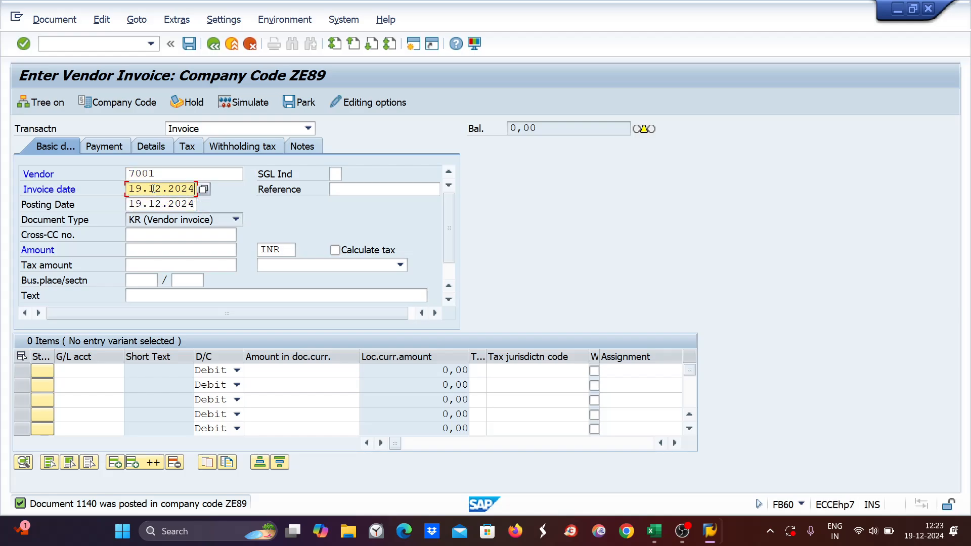
pyautogui.click(135, 255)
pyautogui.write('500')
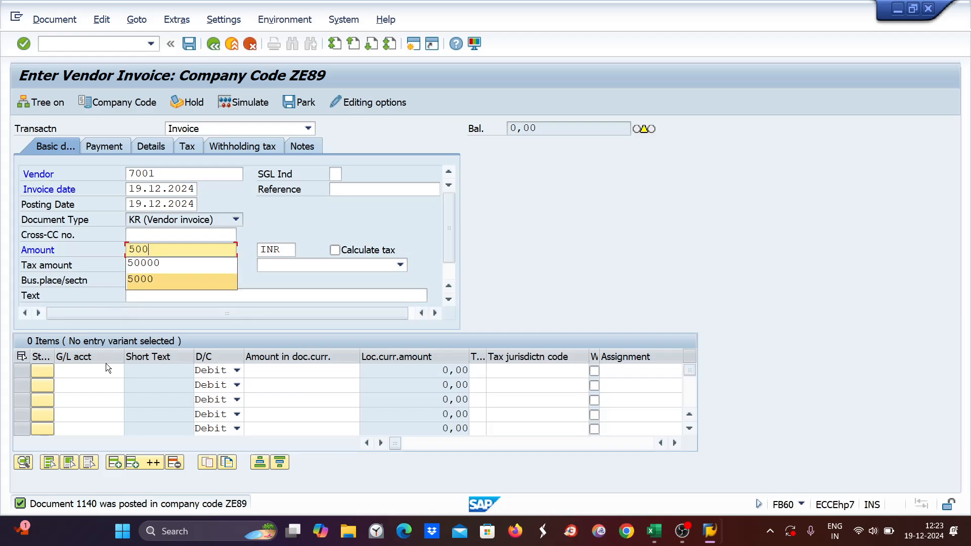
# Step: Add a debit line item for G/L account 4004 with an amount of 500 and validate the entry
pyautogui.click(82, 372)
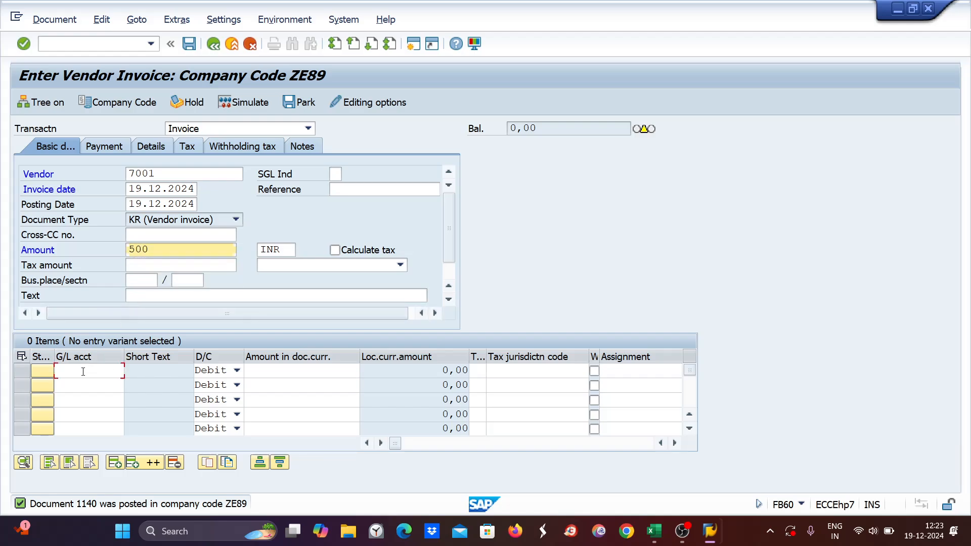
pyautogui.write('4004')
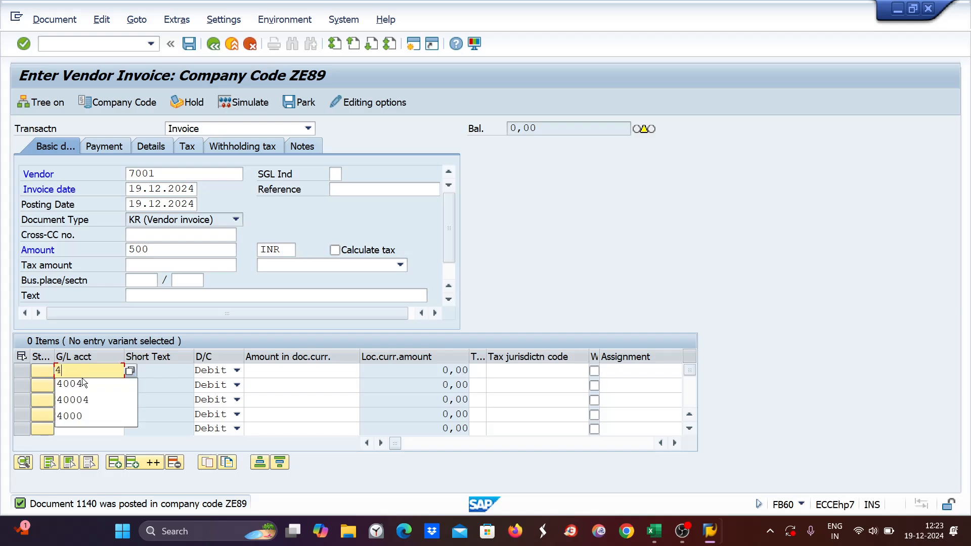
pyautogui.click(352, 372)
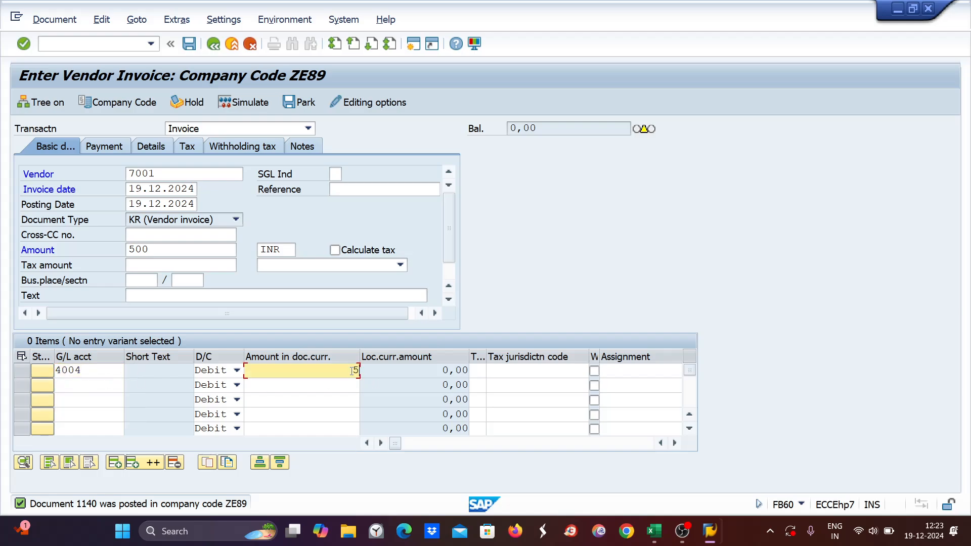
pyautogui.press('Return')
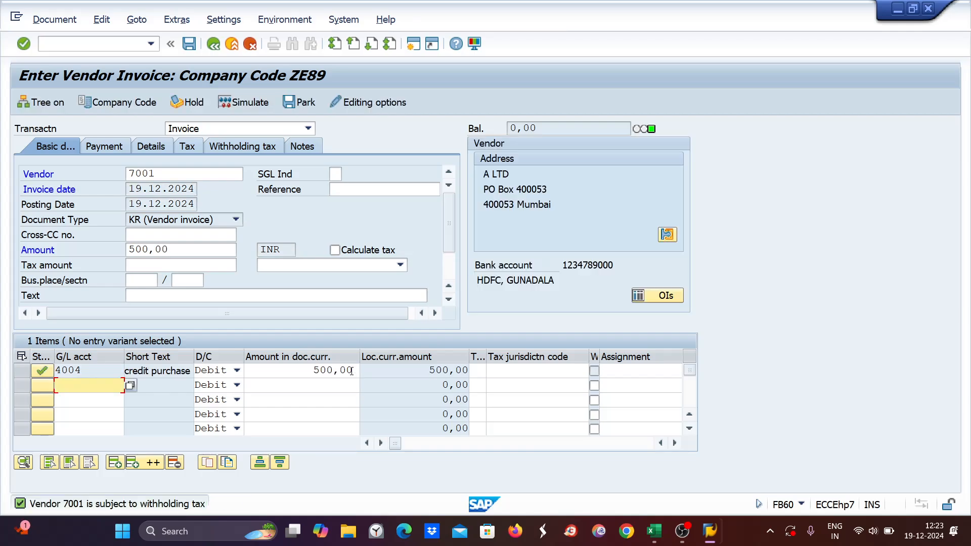
# Step: Simulate the 500,00 INR vendor invoice and acknowledge the section code message
pyautogui.click(238, 101)
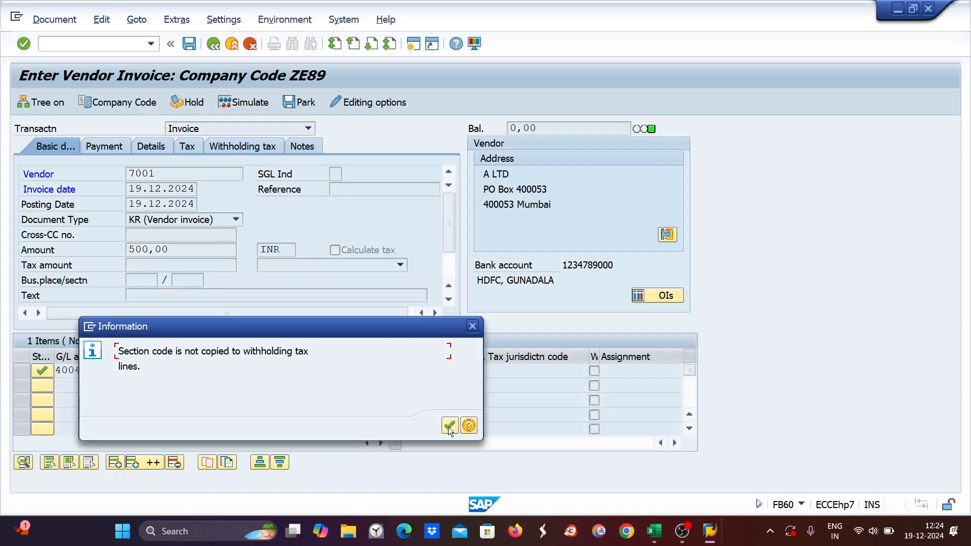
pyautogui.click(448, 425)
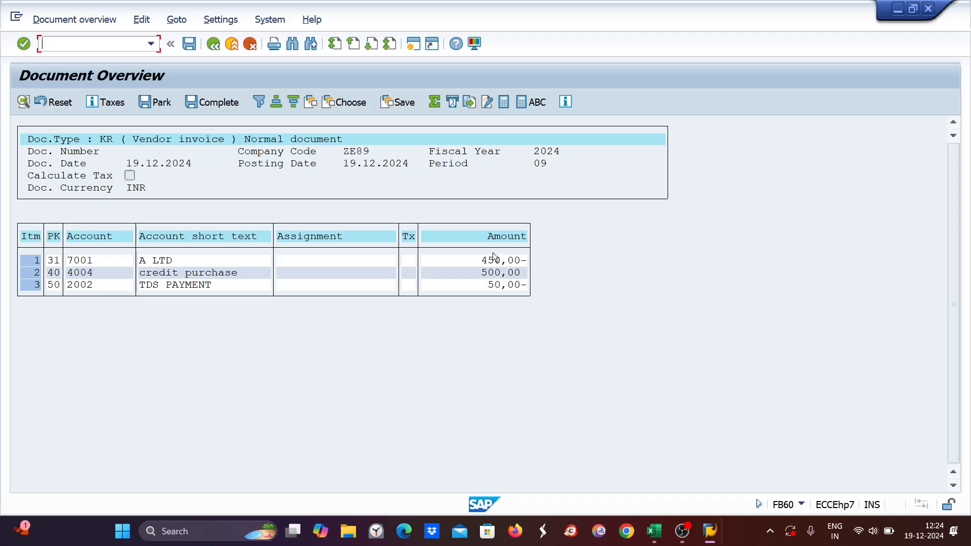
pyautogui.moveTo(719, 537)
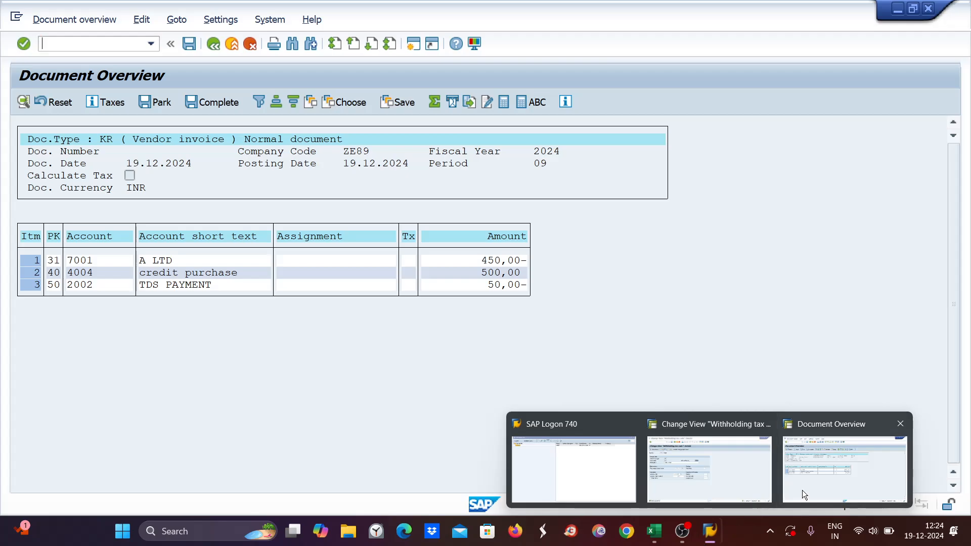
# Step: Switch to the Excel workbook and highlight the "Condition 4 : TDS on accumulation basis" heading in yellow
pyautogui.click(652, 531)
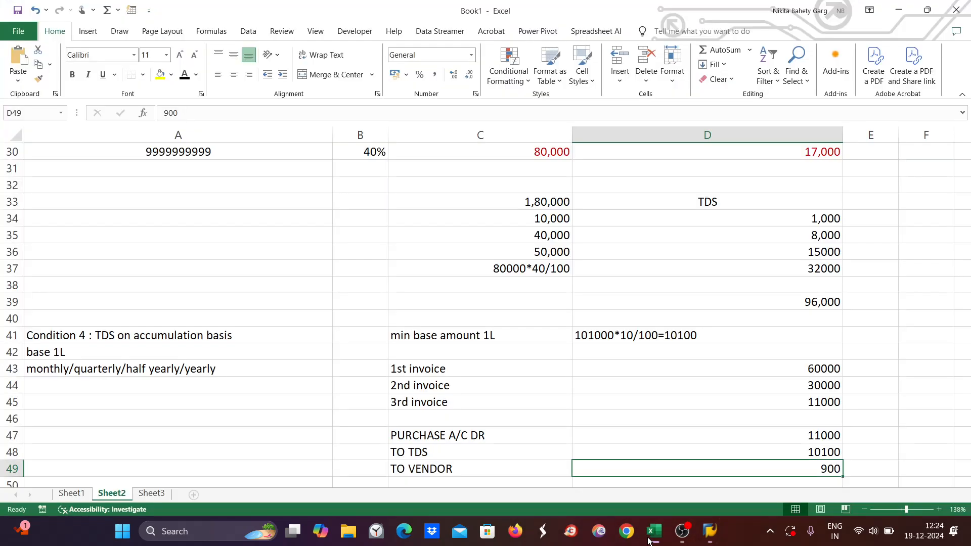
pyautogui.click(149, 332)
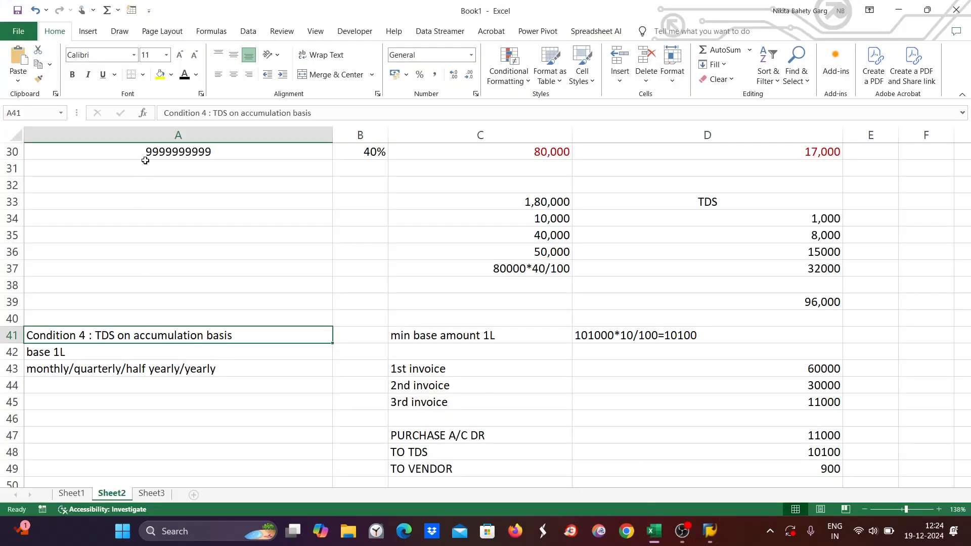
pyautogui.click(165, 77)
# Step: Enter the heading "Condition 5 : TDS at expense" in cell A51 and highlight it in yellow
pyautogui.scroll(-2, 423, 402)
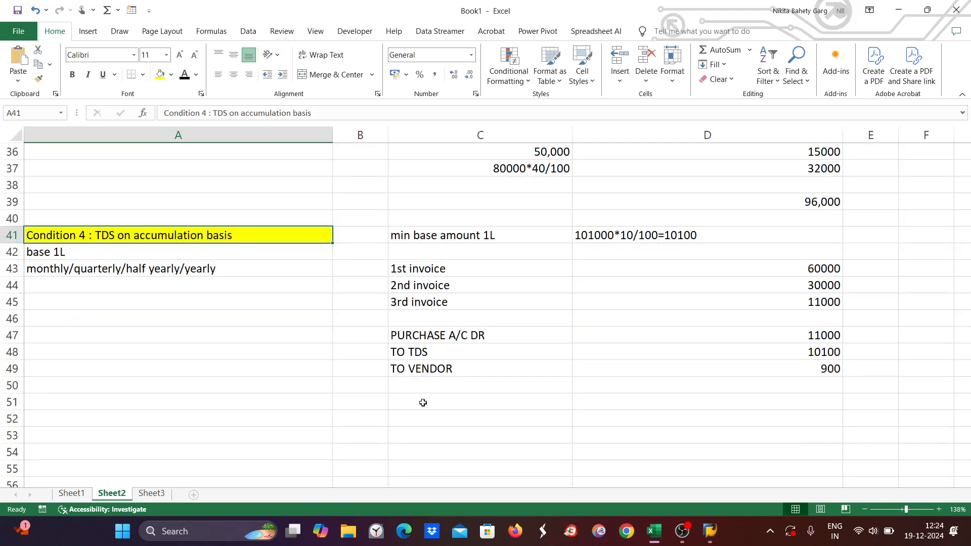
pyautogui.scroll(-1, 423, 403)
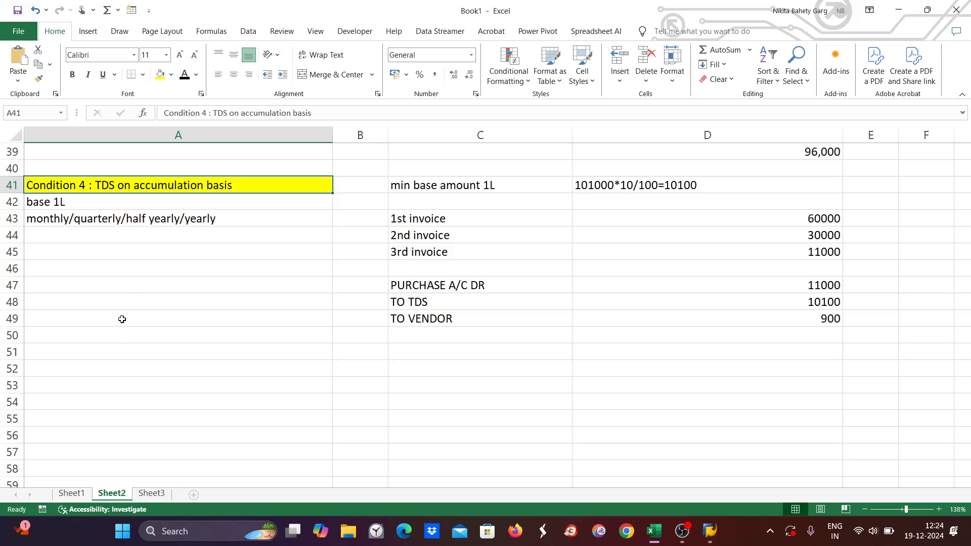
pyautogui.doubleClick(121, 354)
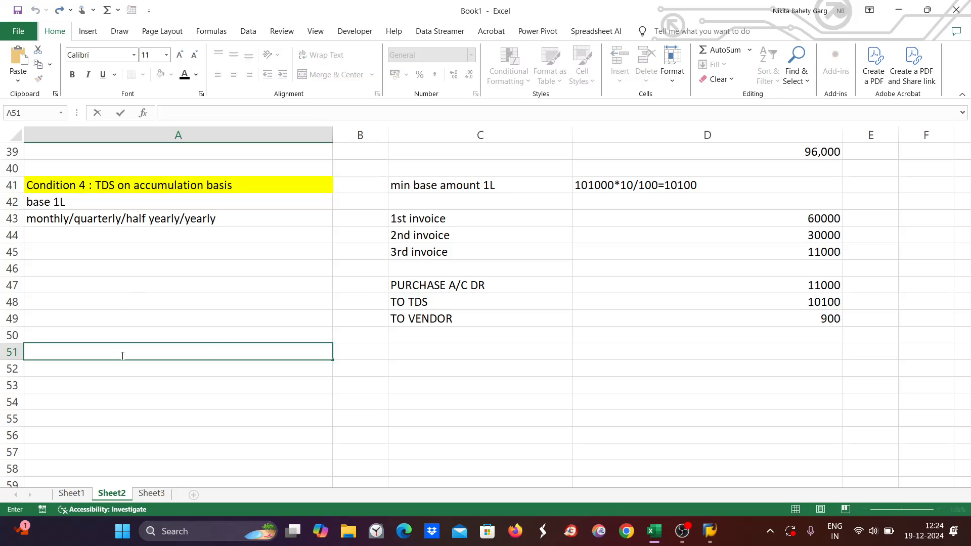
pyautogui.write('Condition')
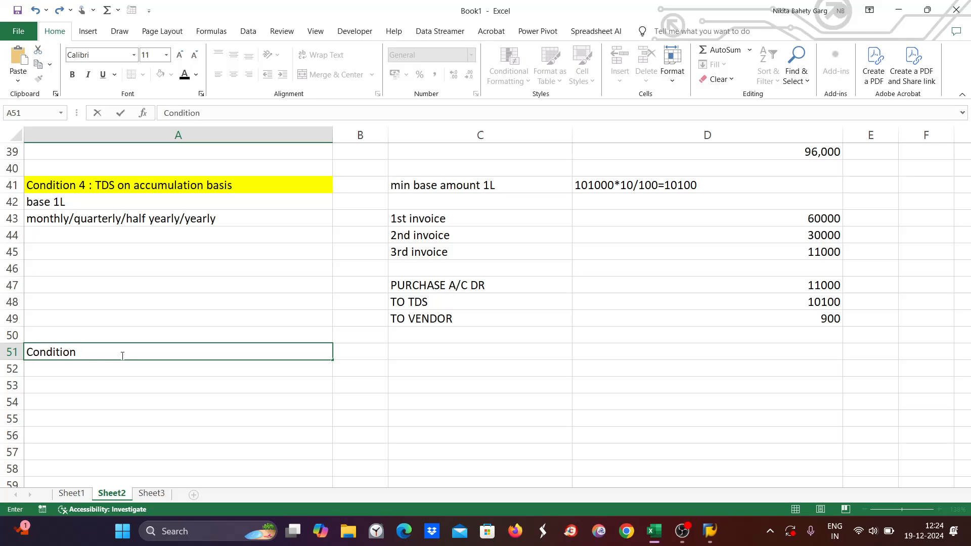
pyautogui.write(' 5 : TDS at ex')
pyautogui.write('pense')
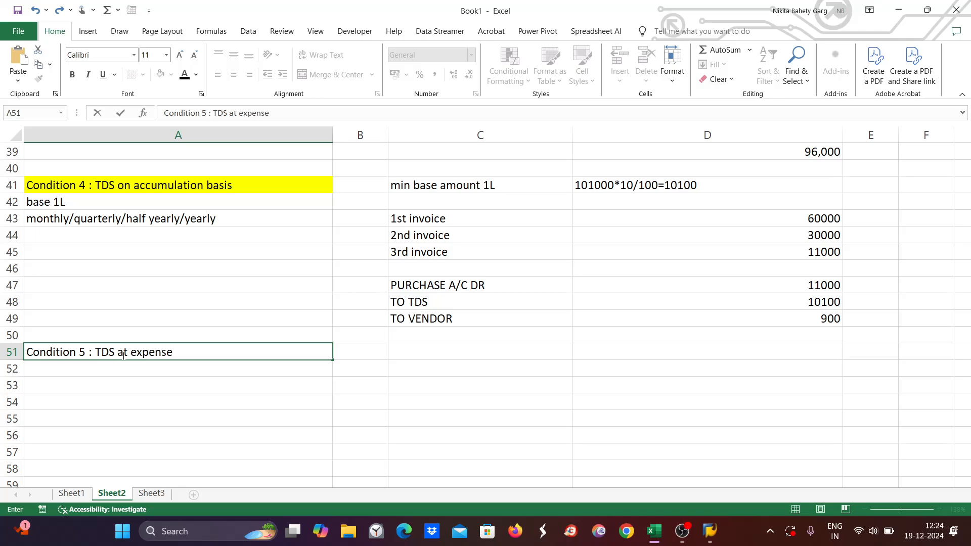
pyautogui.click(128, 386)
pyautogui.click(125, 351)
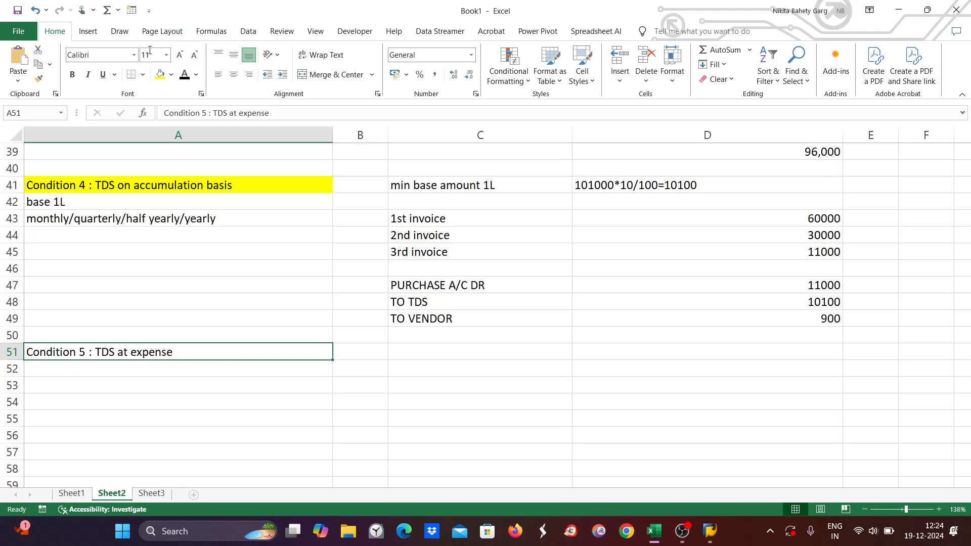
pyautogui.click(159, 75)
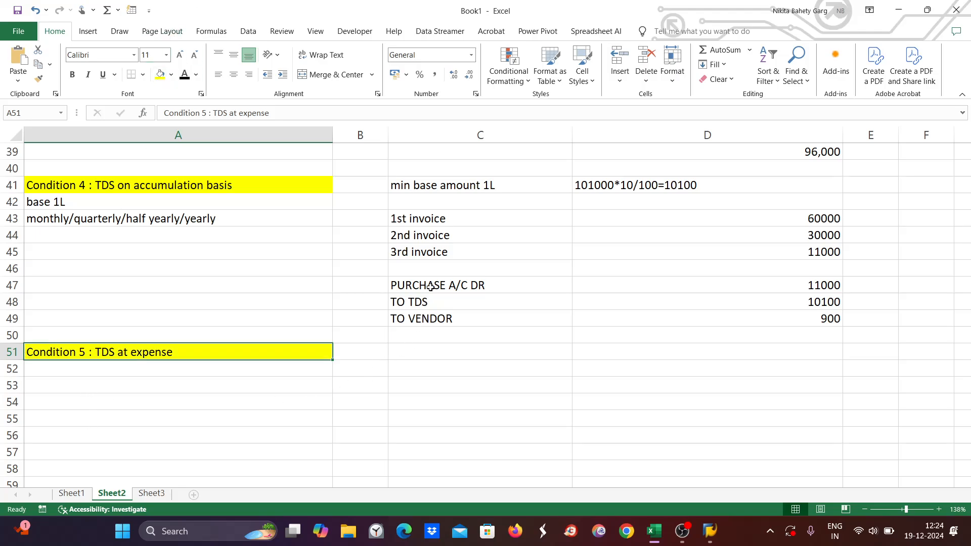
# Step: Apply all borders to the purchase, TDS and vendor entry in cells C47:D49
pyautogui.moveTo(430, 286); pyautogui.dragTo(751, 312)
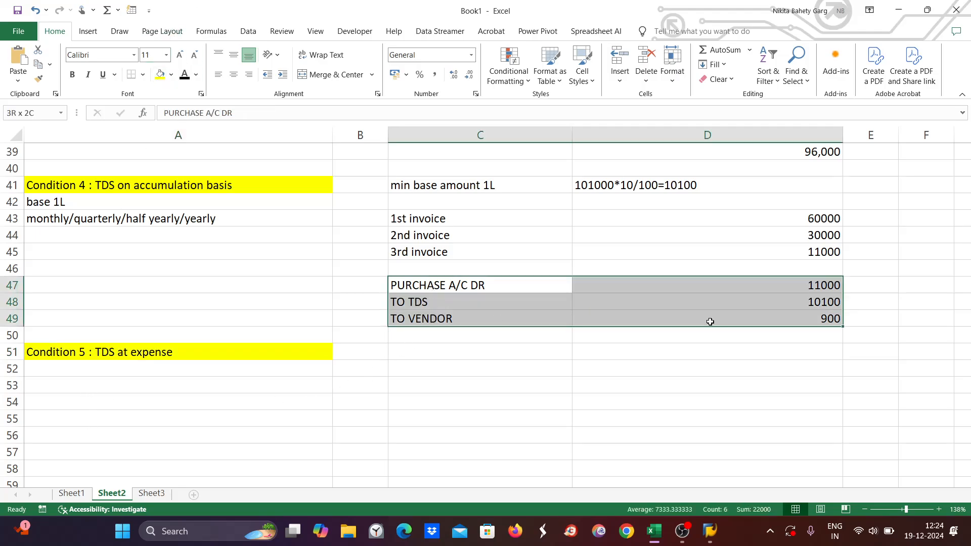
pyautogui.click(145, 78)
pyautogui.click(154, 185)
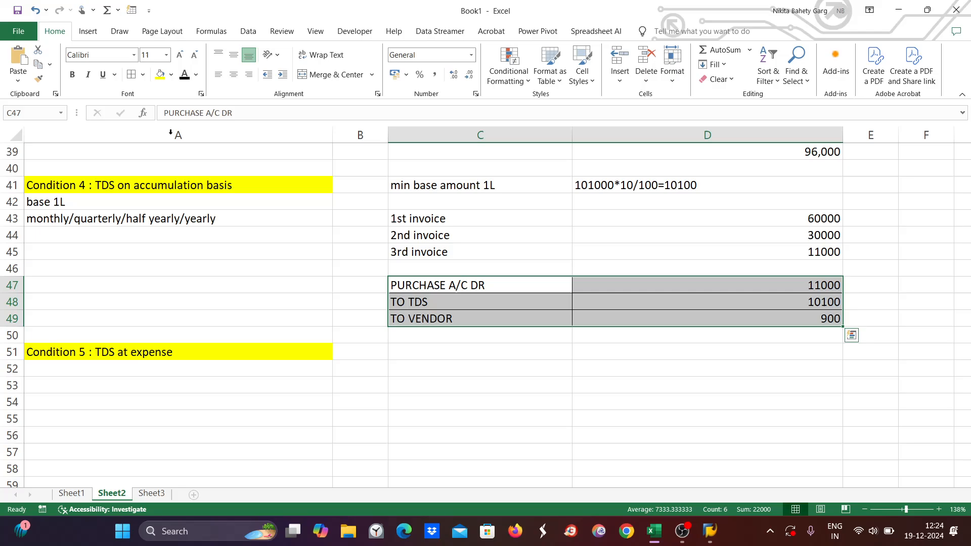
# Step: Fill the bordered journal entry cells C47:D49 with standard red
pyautogui.click(173, 74)
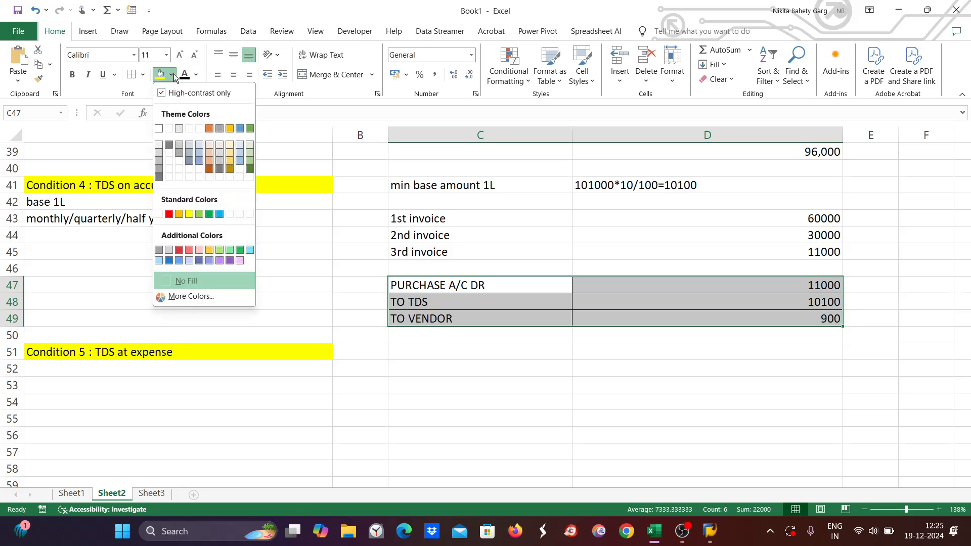
pyautogui.click(170, 215)
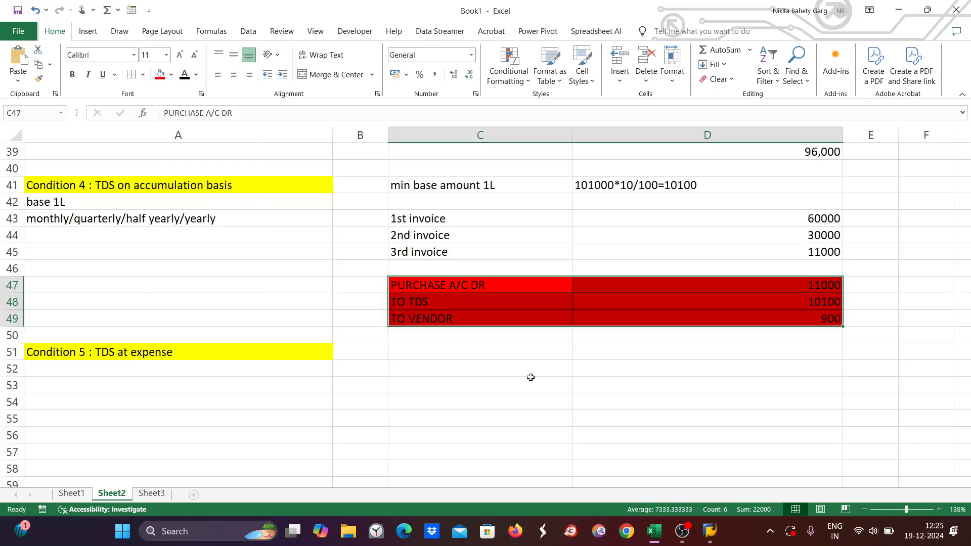
pyautogui.click(533, 368)
pyautogui.click(557, 316)
pyautogui.click(448, 280)
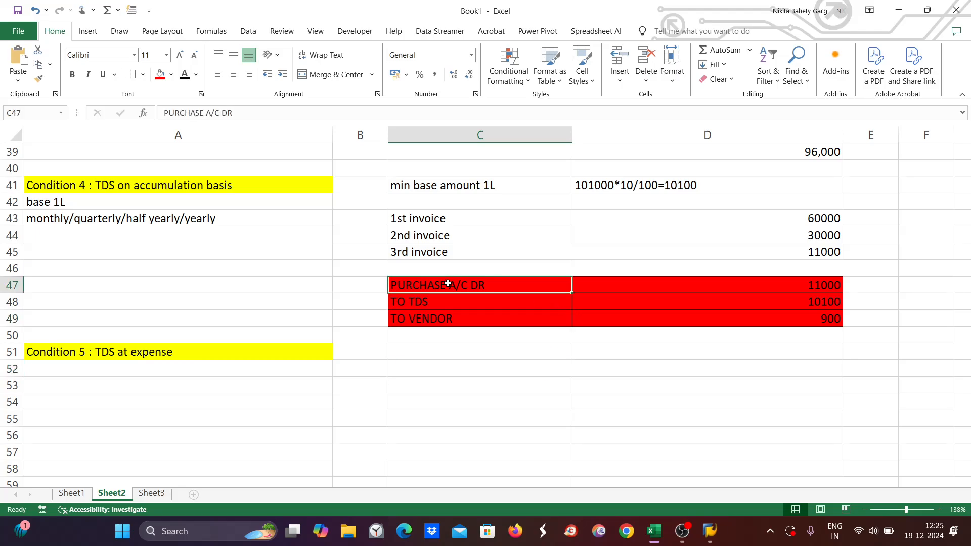
pyautogui.click(171, 75)
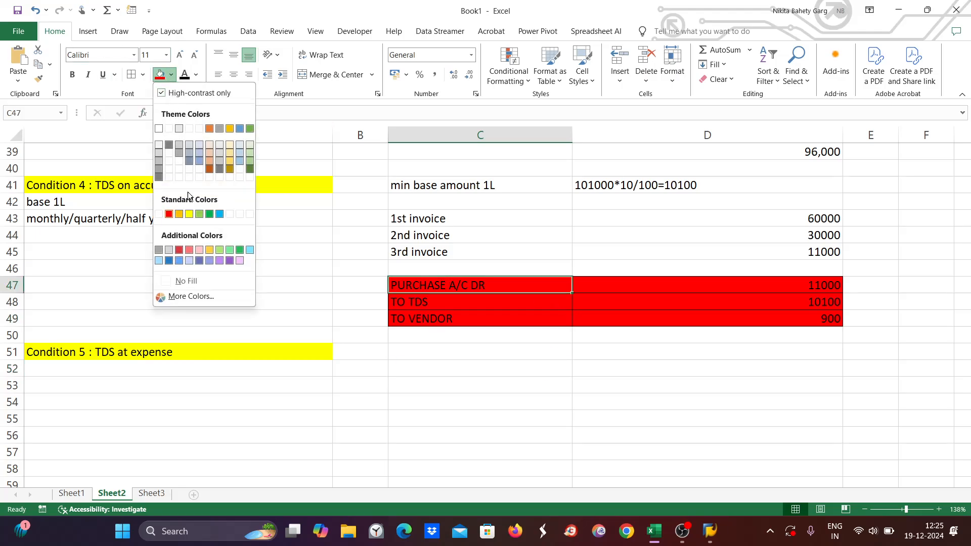
pyautogui.click(431, 279)
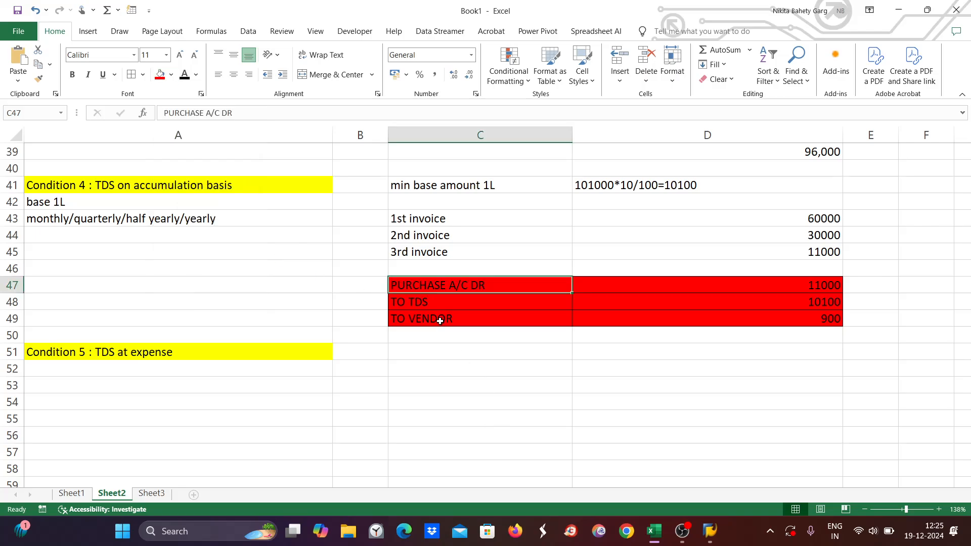
# Step: Change the fill of the journal entry cells C47:D49 to a light pink
pyautogui.moveTo(450, 284); pyautogui.dragTo(800, 324)
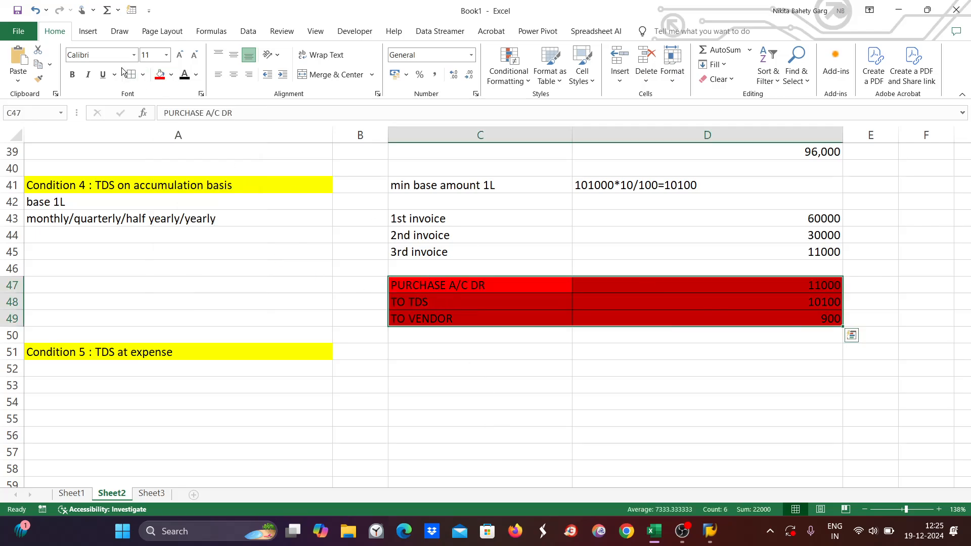
pyautogui.click(171, 75)
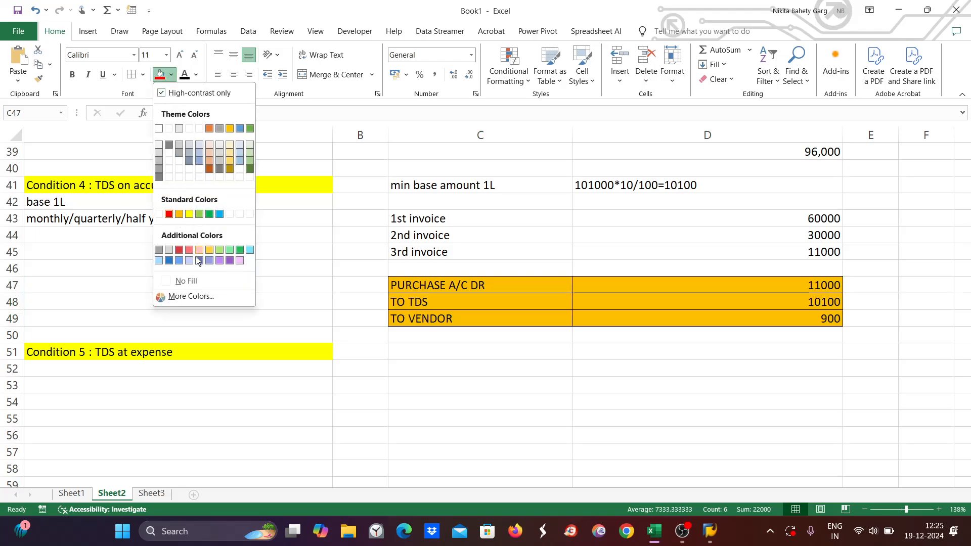
pyautogui.click(198, 249)
pyautogui.click(612, 431)
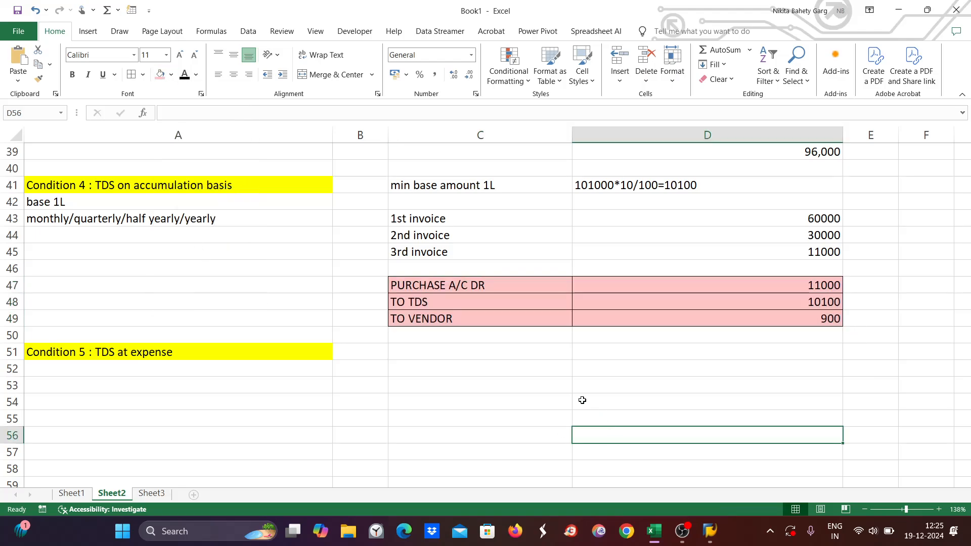
# Step: Review the purchase and vendor lines of the accumulation-basis journal entry together with their amounts
pyautogui.click(428, 330)
pyautogui.click(473, 318)
pyautogui.click(466, 286)
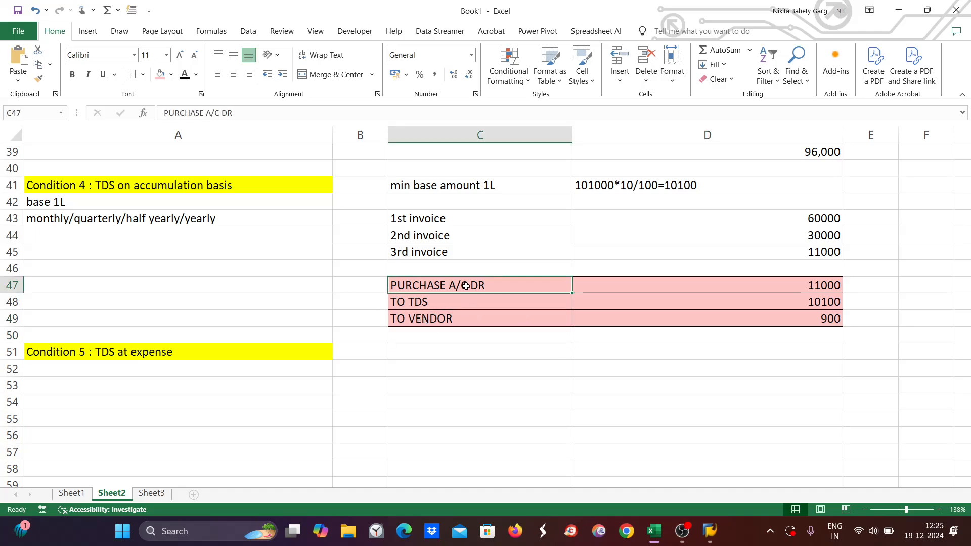
pyautogui.click(790, 284)
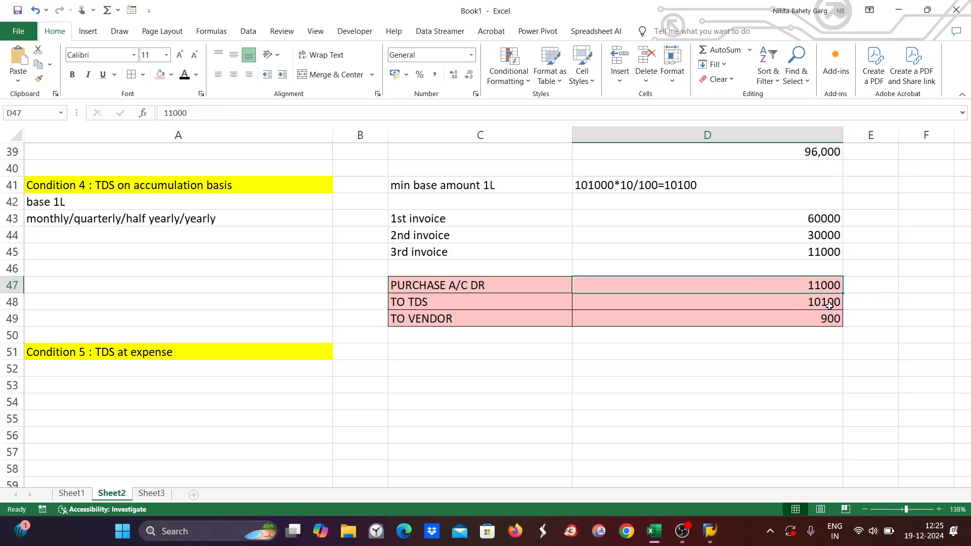
pyautogui.click(480, 320)
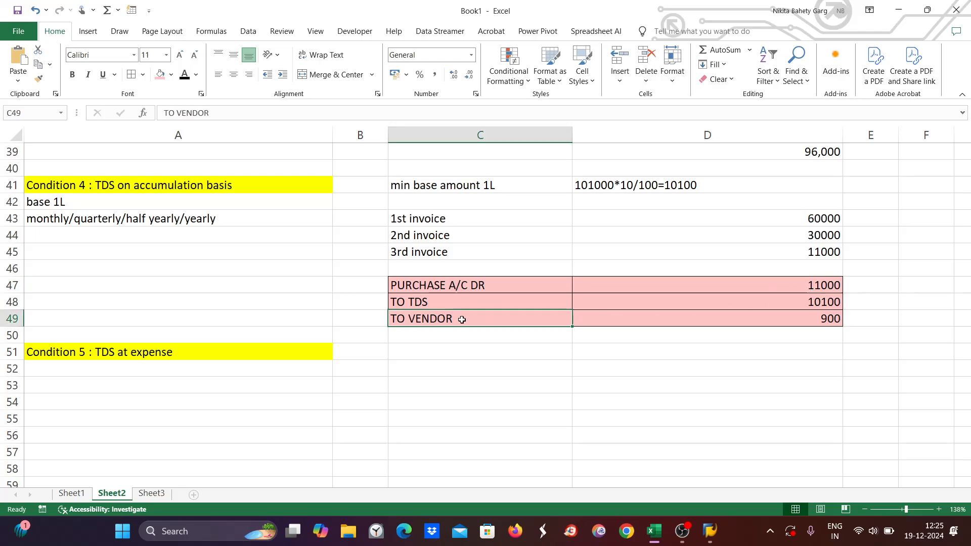
pyautogui.click(825, 318)
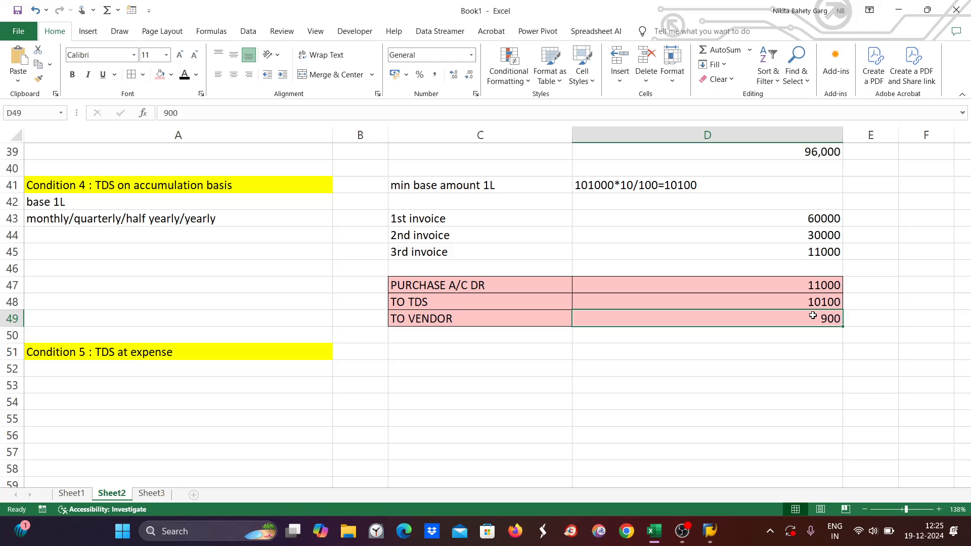
# Step: Add the notes "Zee Ent has to pay TDS amount" in A53 and "Vendor relunctant" in A54 under Condition 5
pyautogui.click(83, 387)
pyautogui.doubleClick(83, 387)
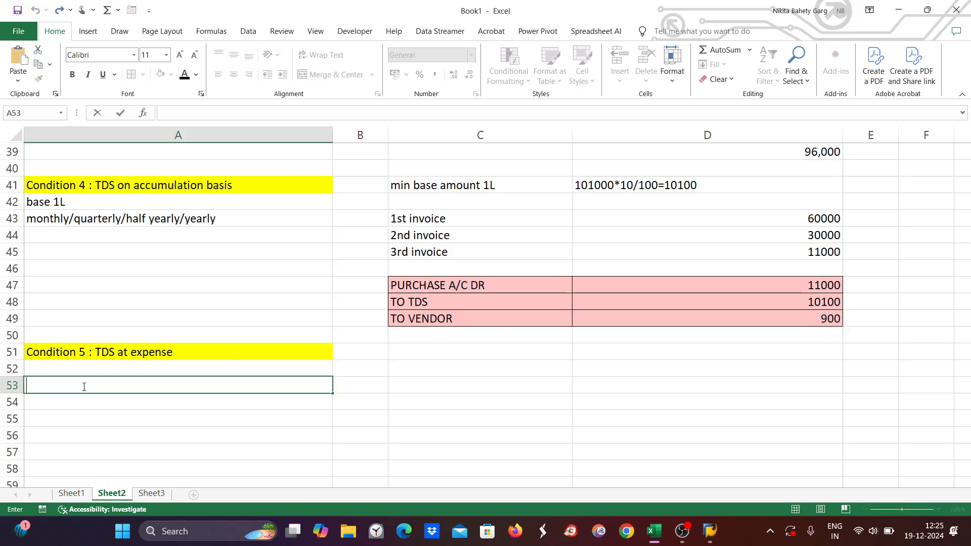
pyautogui.write('Zee Ent has to p')
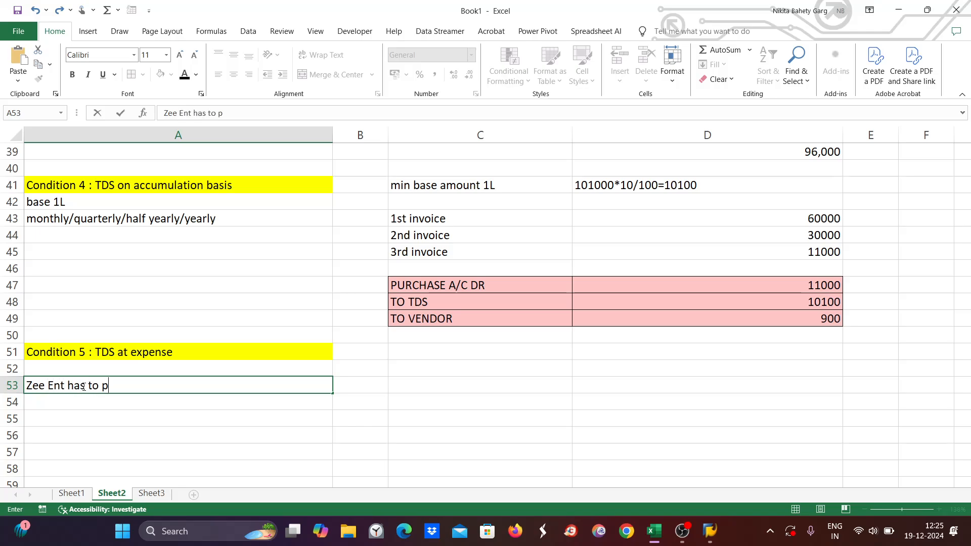
pyautogui.write('ay TDS amount')
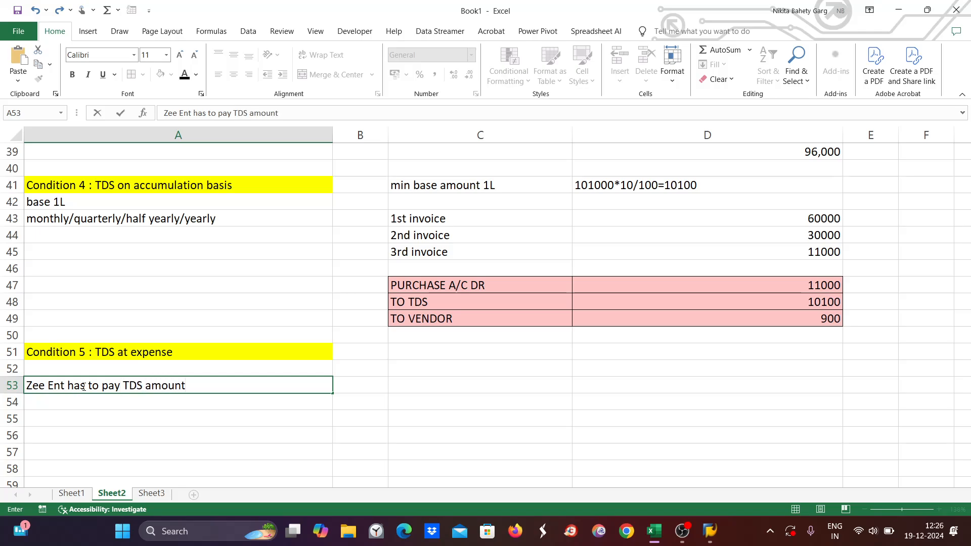
pyautogui.press('Return')
pyautogui.write('Ve')
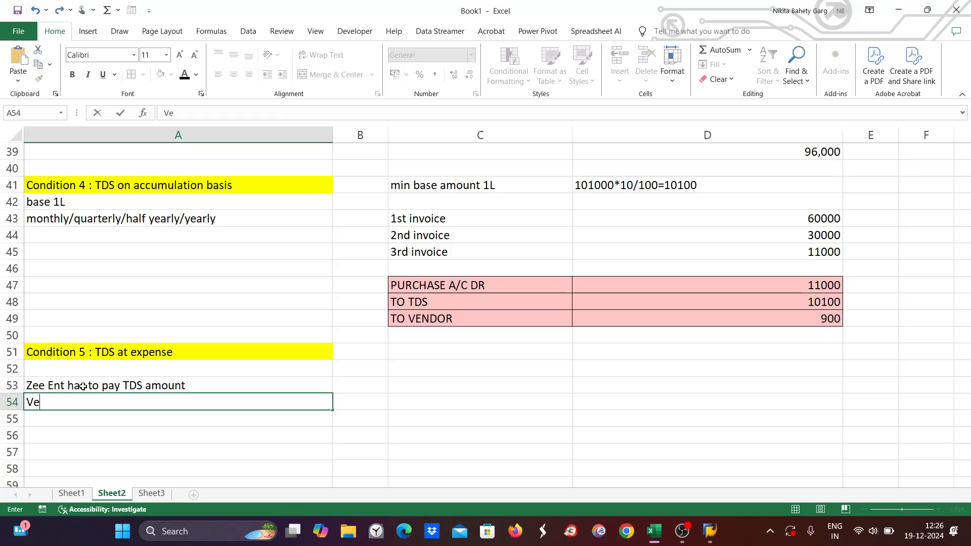
pyautogui.write('ndor relunctan')
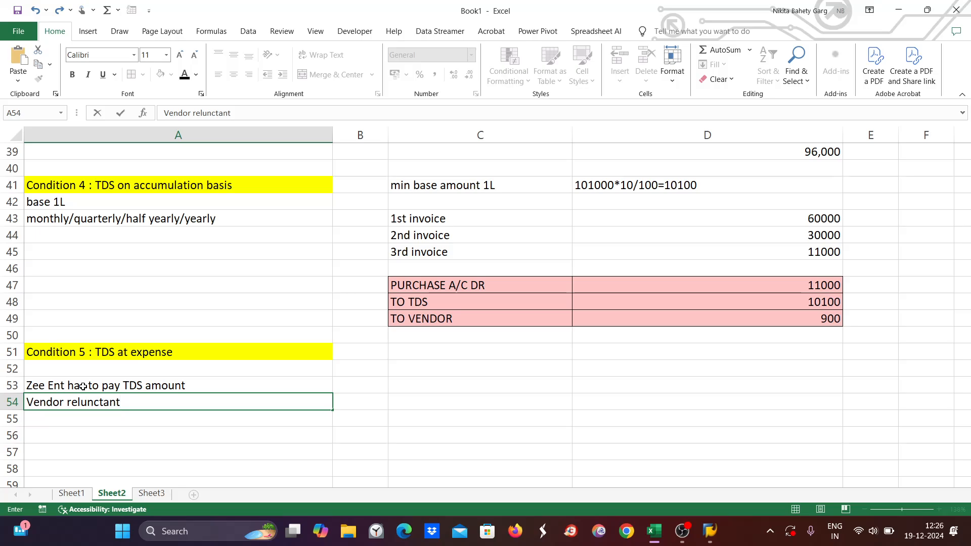
pyautogui.click(366, 286)
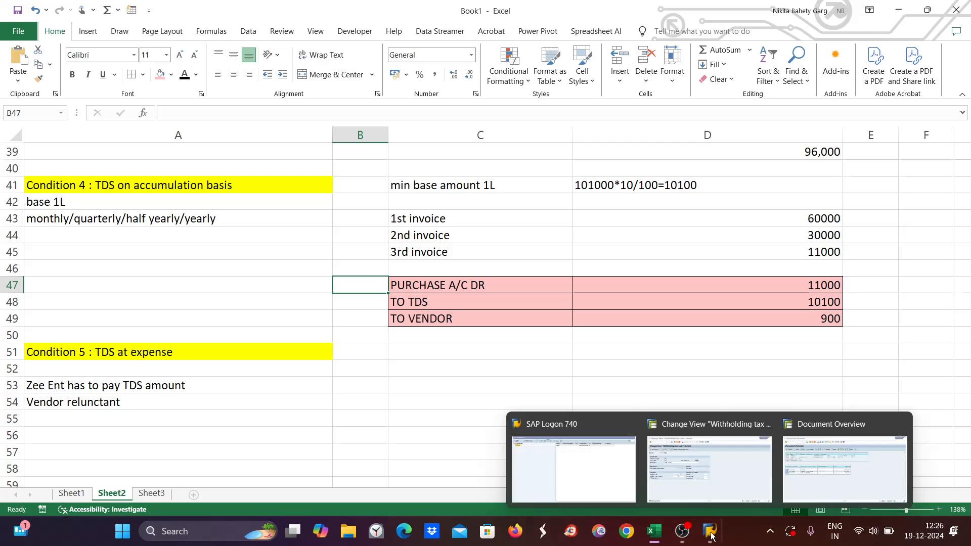
# Step: Switch to the SAP withholding tax code details and examine the available posting indicator options without changing the selection
pyautogui.click(709, 531)
pyautogui.click(710, 486)
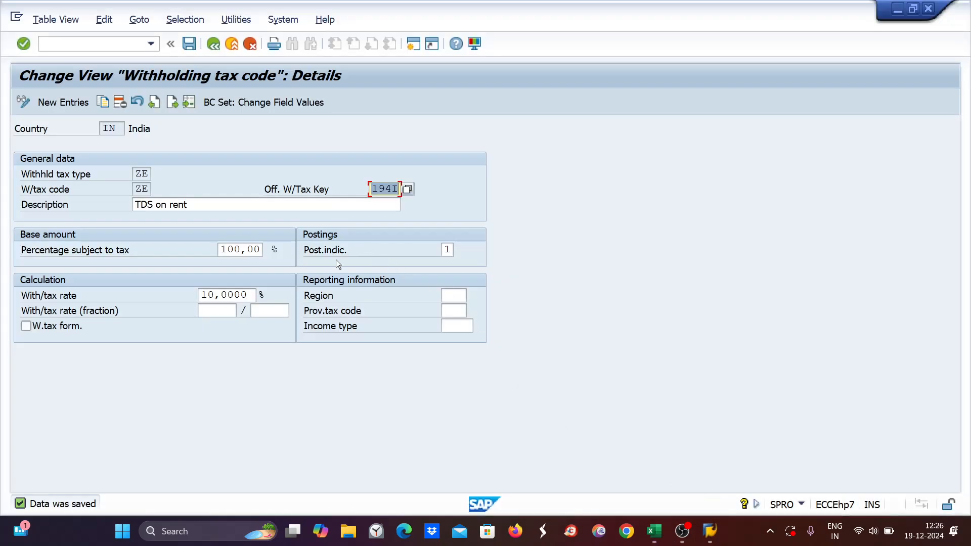
pyautogui.click(448, 249)
pyautogui.click(460, 250)
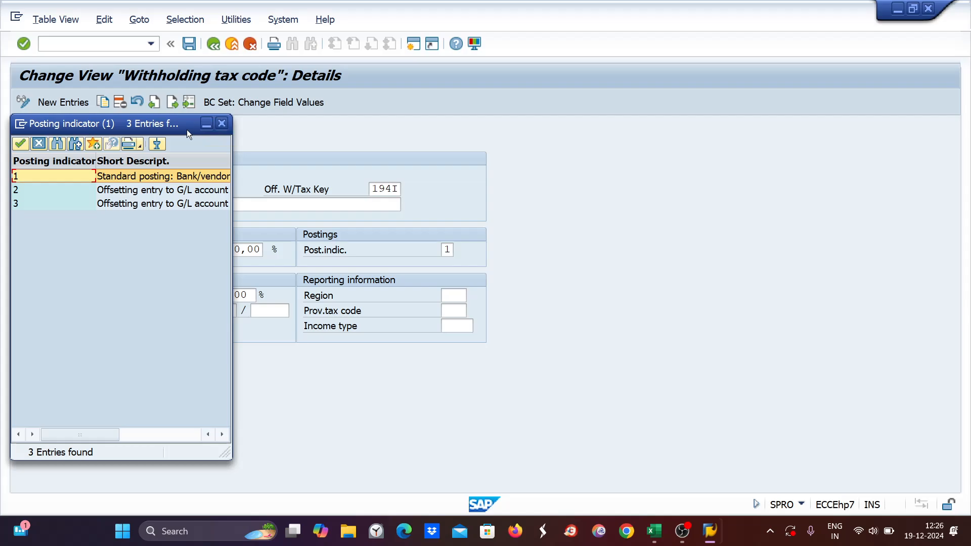
pyautogui.moveTo(235, 164); pyautogui.dragTo(470, 164)
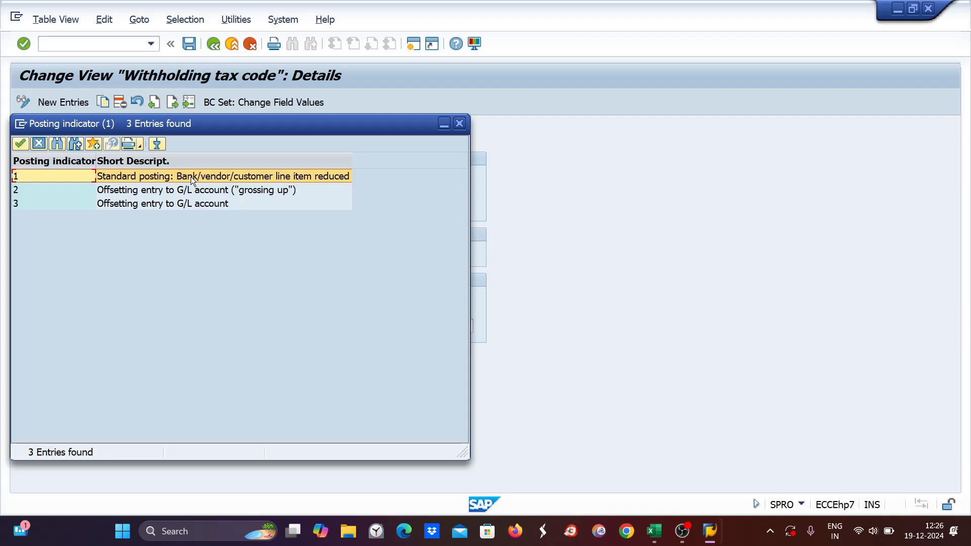
pyautogui.click(461, 124)
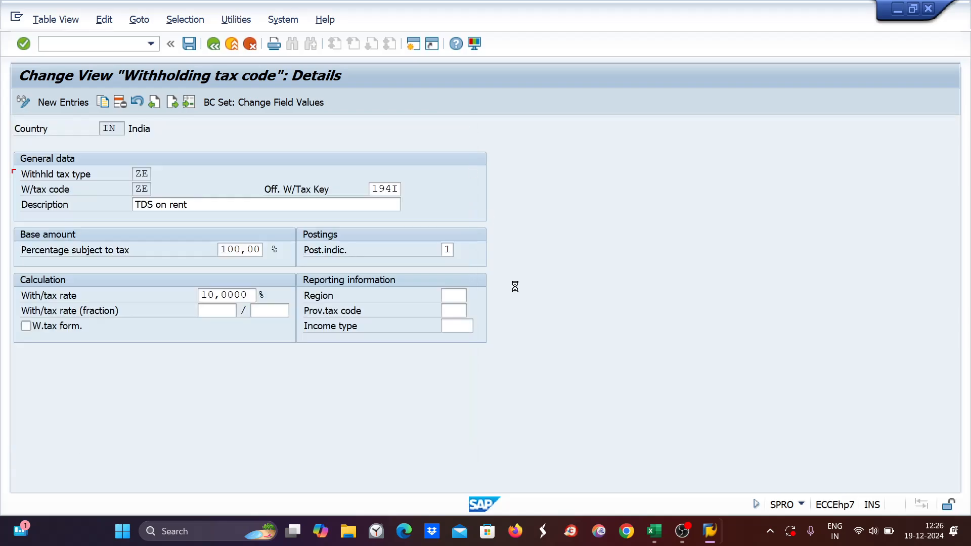
# Step: Return to the Excel workbook and compare the vendor payable amount with the 3rd invoice amount
pyautogui.click(660, 535)
pyautogui.click(441, 319)
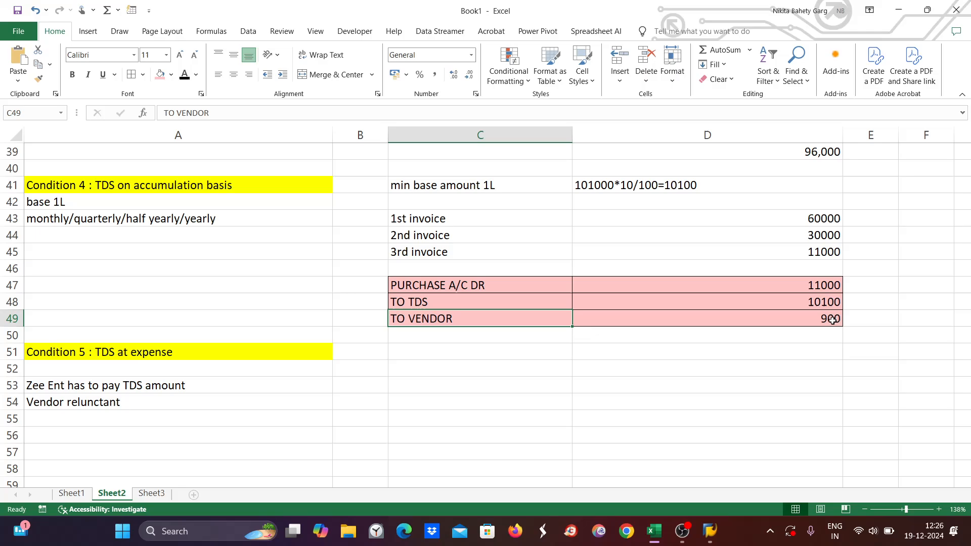
pyautogui.click(811, 320)
pyautogui.click(820, 251)
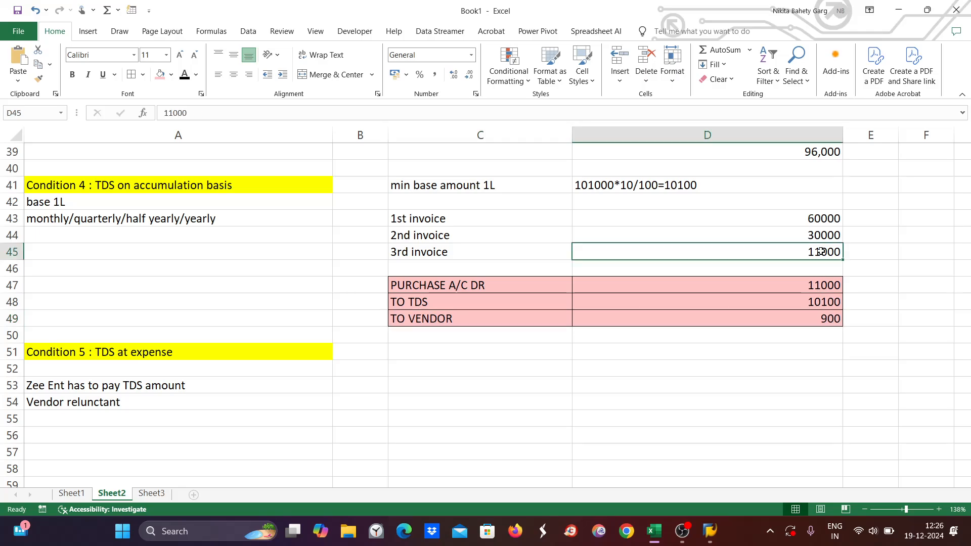
# Step: Merge cells B47:B49 beside the accumulation-basis journal entry and enter "PI : 1" there in bold
pyautogui.click(824, 320)
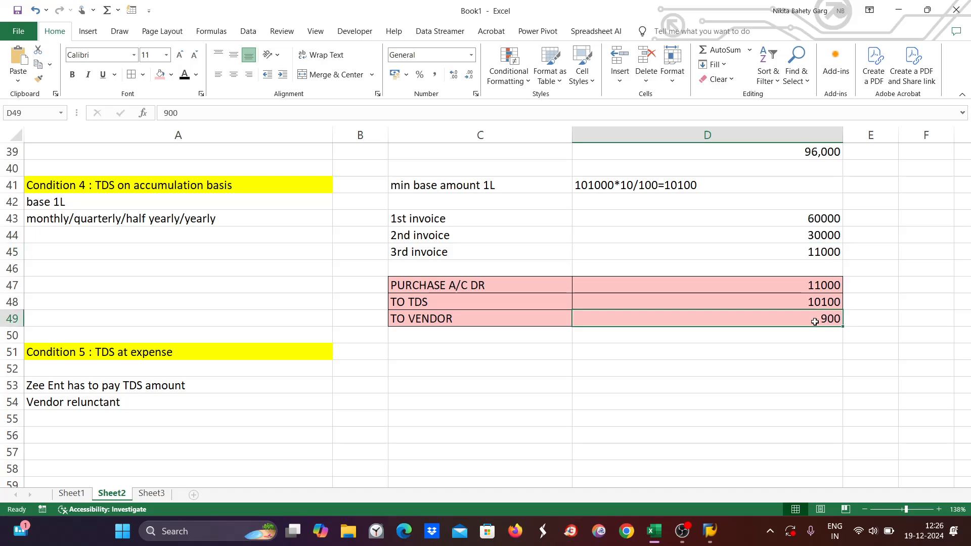
pyautogui.click(463, 320)
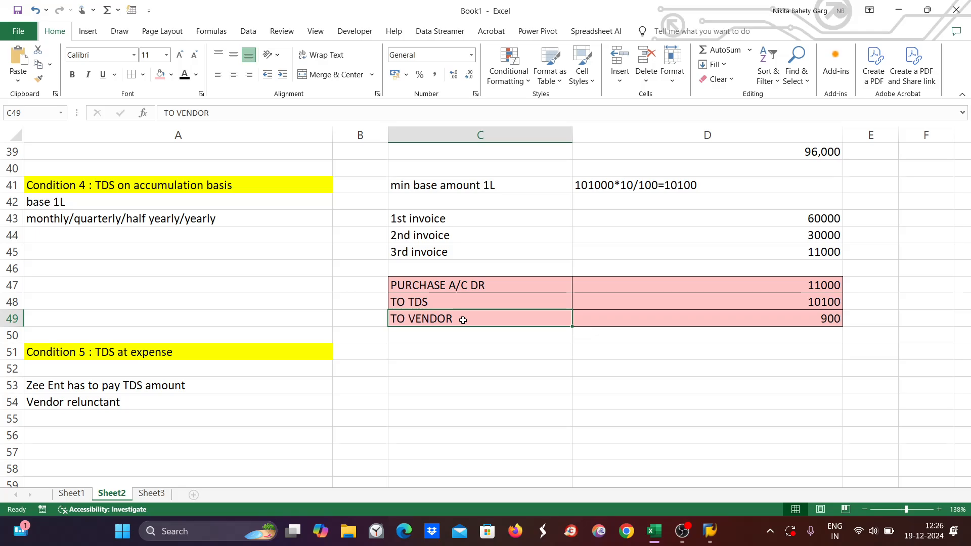
pyautogui.click(366, 282)
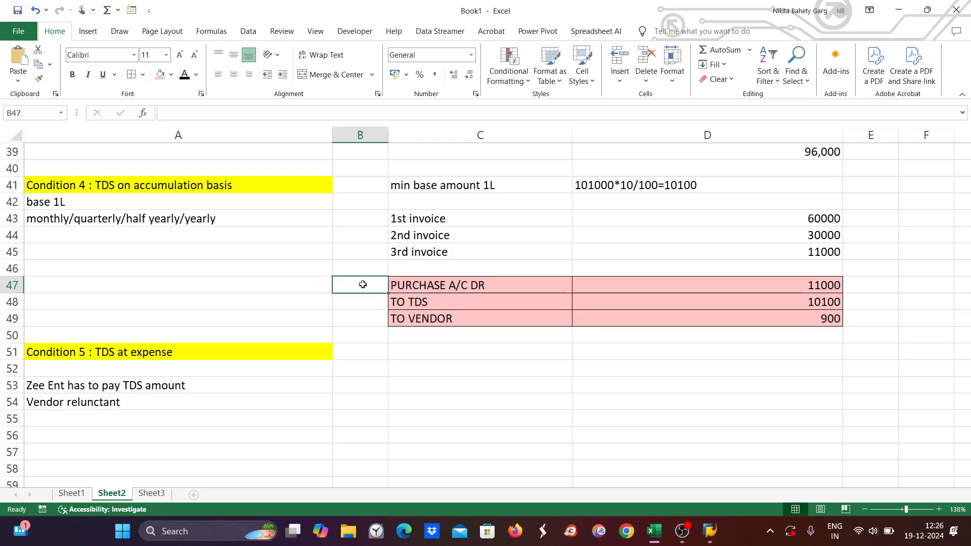
pyautogui.moveTo(357, 284); pyautogui.dragTo(352, 318)
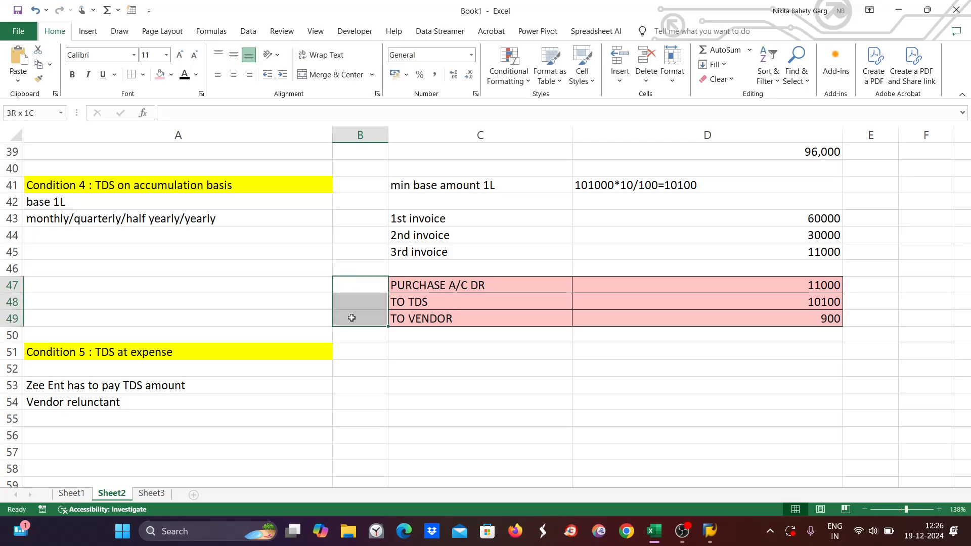
pyautogui.click(330, 76)
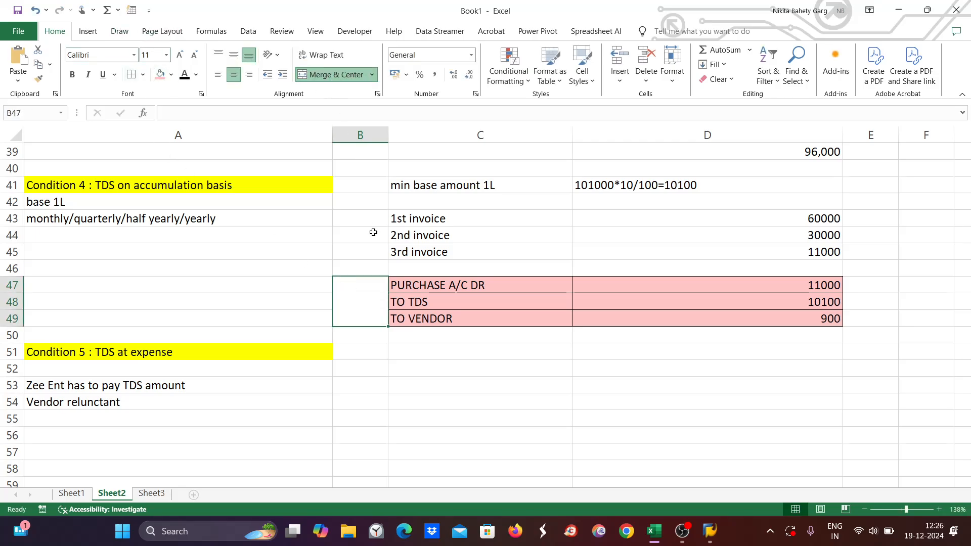
pyautogui.doubleClick(357, 286)
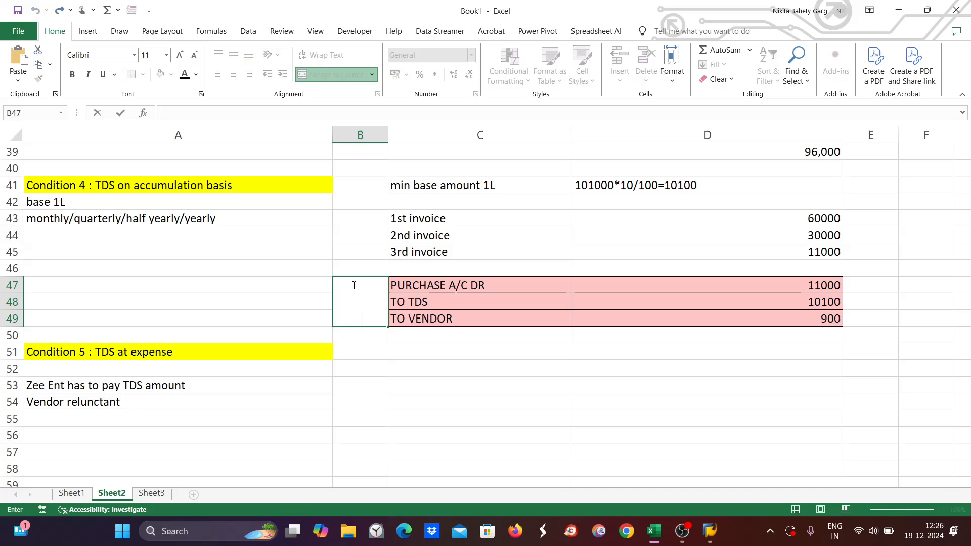
pyautogui.write('PI : 1')
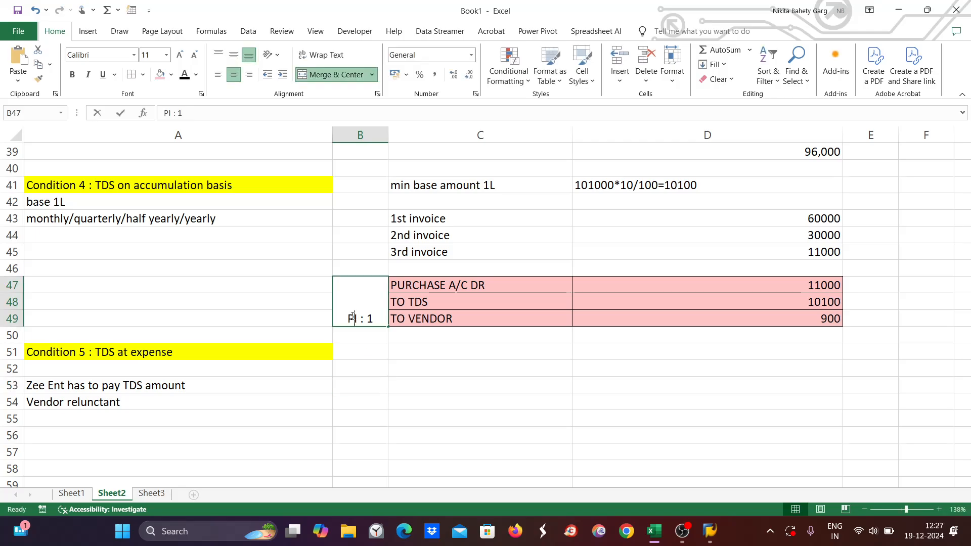
pyautogui.moveTo(348, 318); pyautogui.dragTo(374, 318)
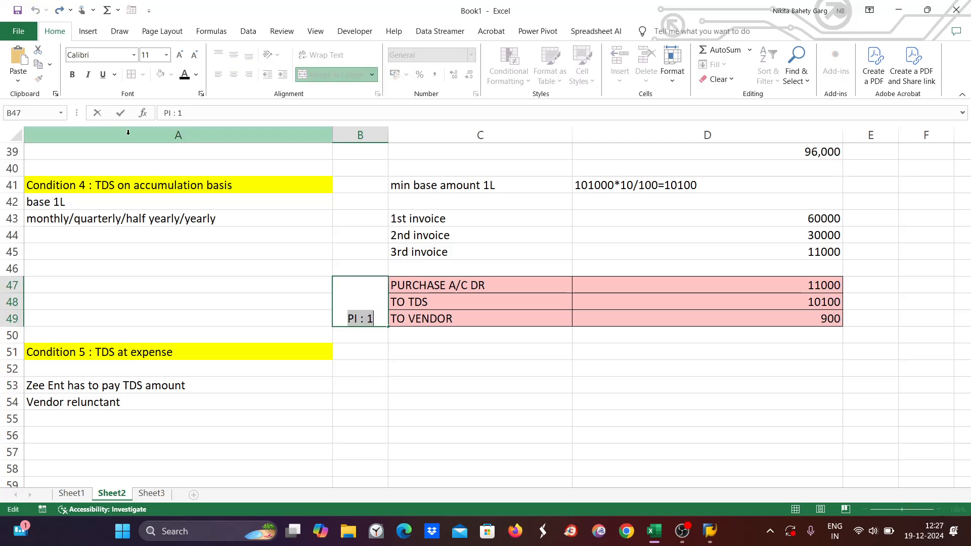
pyautogui.hotkey('ctrl', 'b')
pyautogui.click(459, 349)
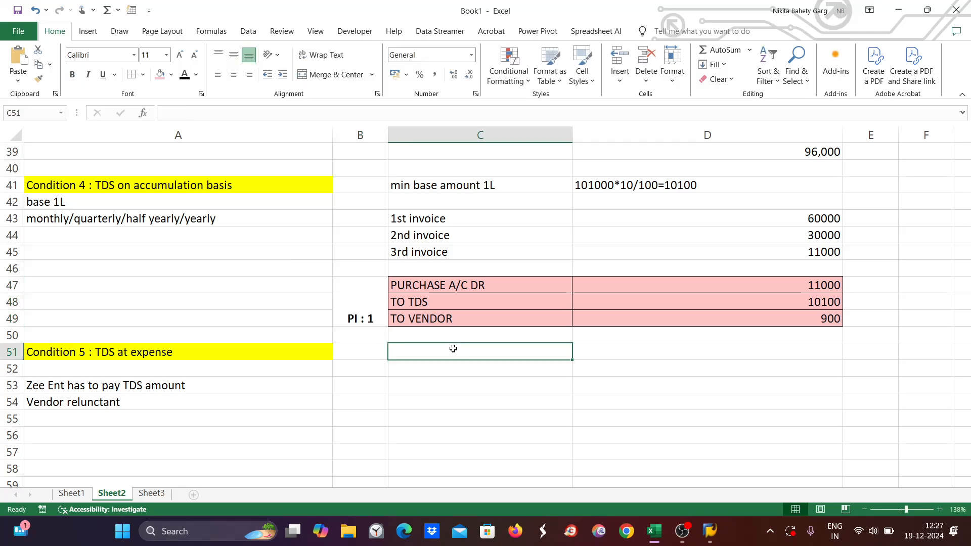
# Step: Copy the purchase, TDS and vendor labels from C47:C49 to C53:C55 under Condition 5
pyautogui.click(157, 403)
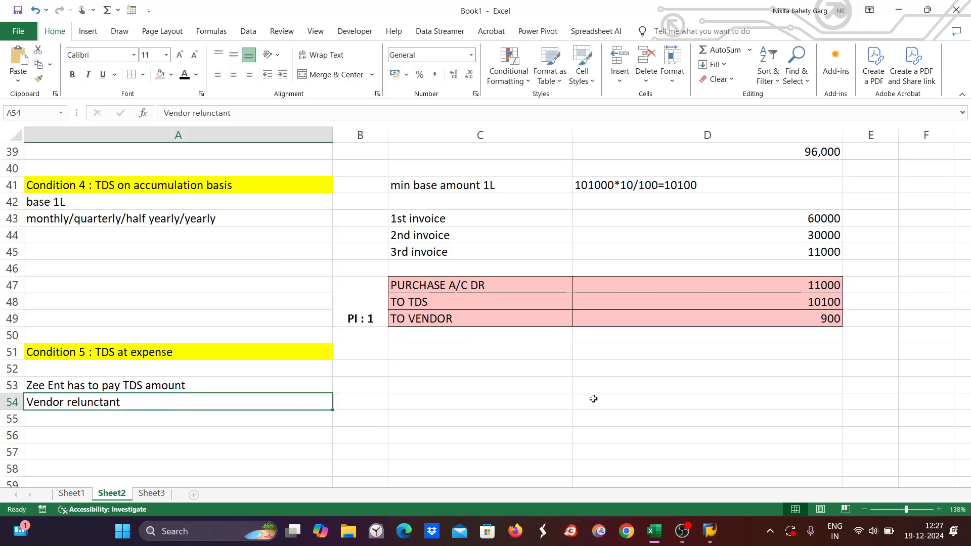
pyautogui.moveTo(475, 285); pyautogui.dragTo(479, 319)
pyautogui.hotkey('ctrl', 'c')
pyautogui.moveTo(475, 387); pyautogui.dragTo(470, 421)
pyautogui.hotkey('ctrl', 'v')
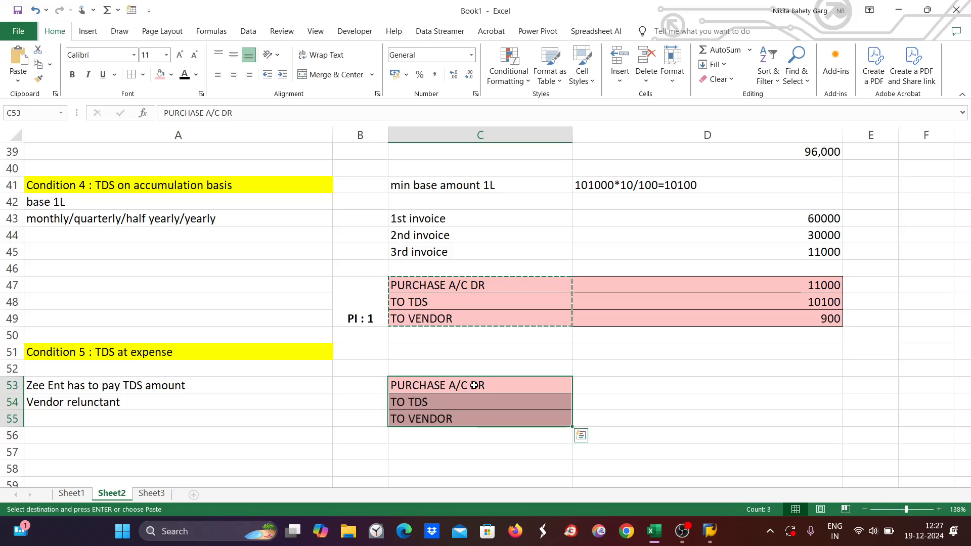
pyautogui.doubleClick(502, 385)
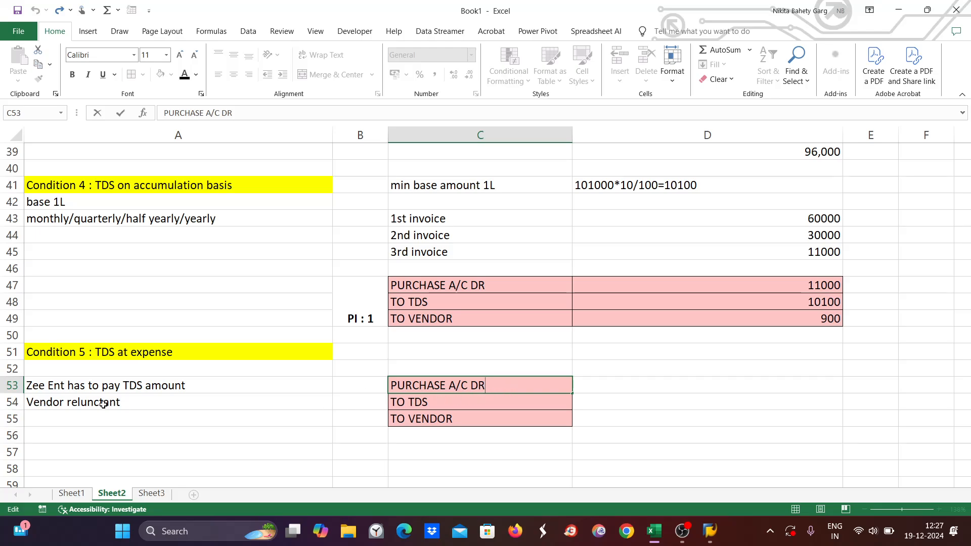
# Step: Insert a row at row 54 between the purchase and TDS lines, and move the "Vendor relunctant" note up to A54
pyautogui.click(397, 403)
pyautogui.click(12, 402)
pyautogui.rightClick(12, 402)
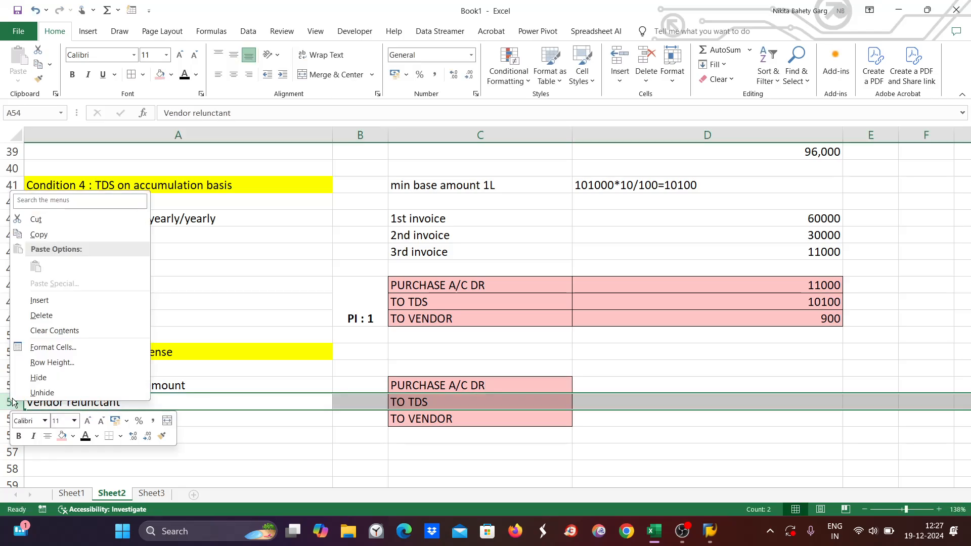
pyautogui.click(41, 301)
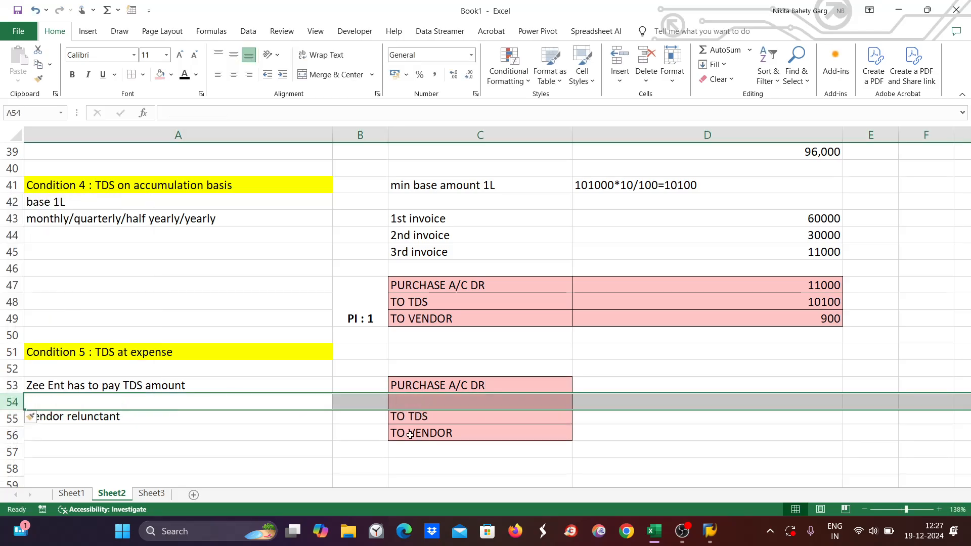
pyautogui.doubleClick(416, 399)
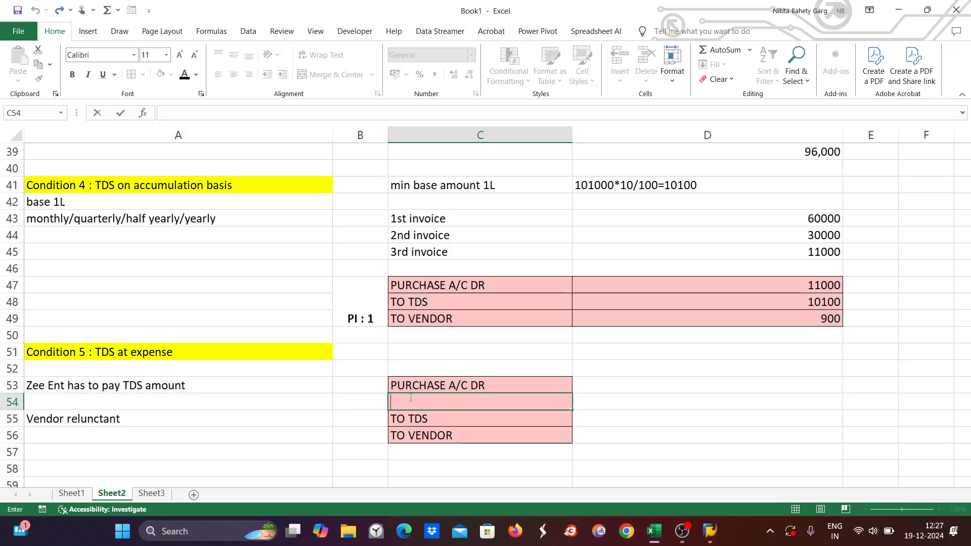
pyautogui.click(64, 416)
pyautogui.moveTo(64, 416); pyautogui.dragTo(73, 402)
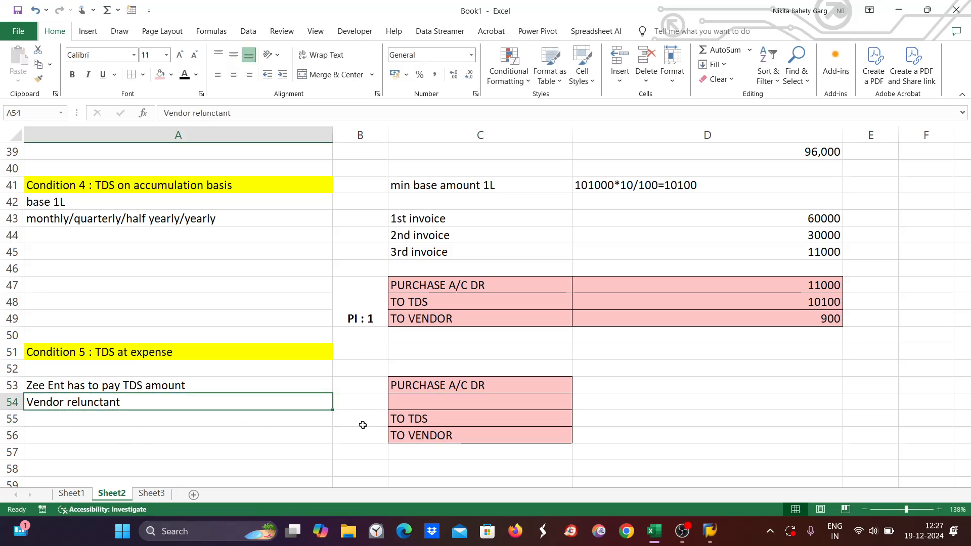
# Step: Enter the label "TDS Expense a/c dr" in C54 of the Condition 5 journal entry
pyautogui.doubleClick(419, 401)
pyautogui.write('TD')
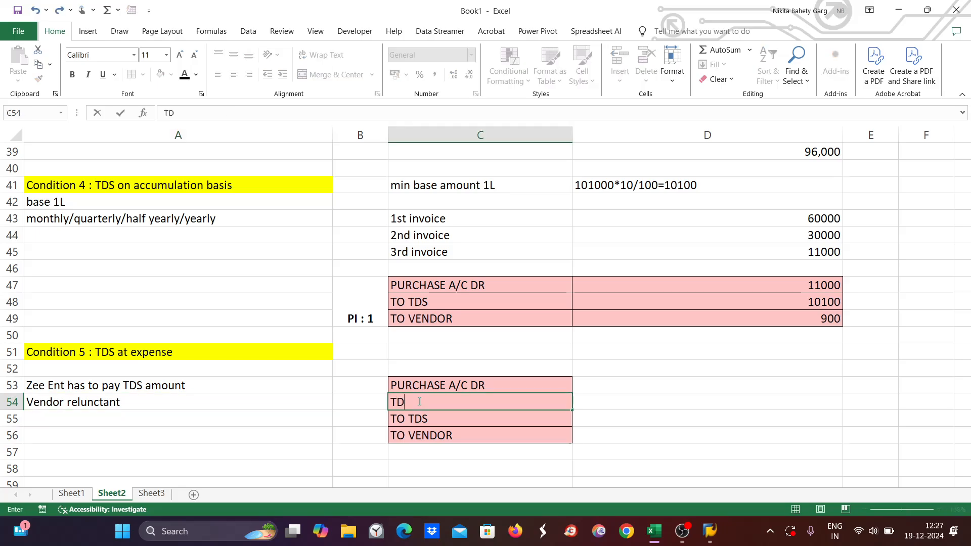
pyautogui.write('S Expensde a/c dr')
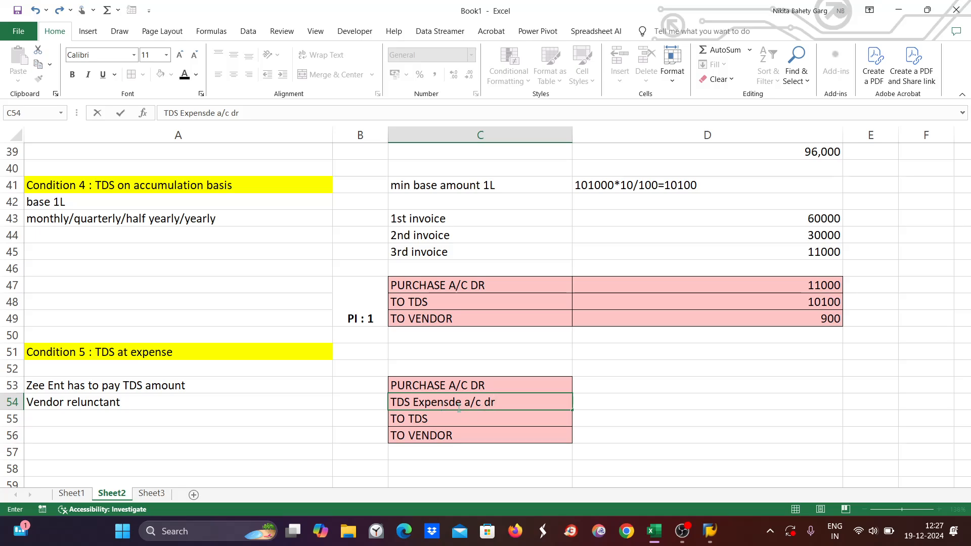
pyautogui.press('BackSpace')
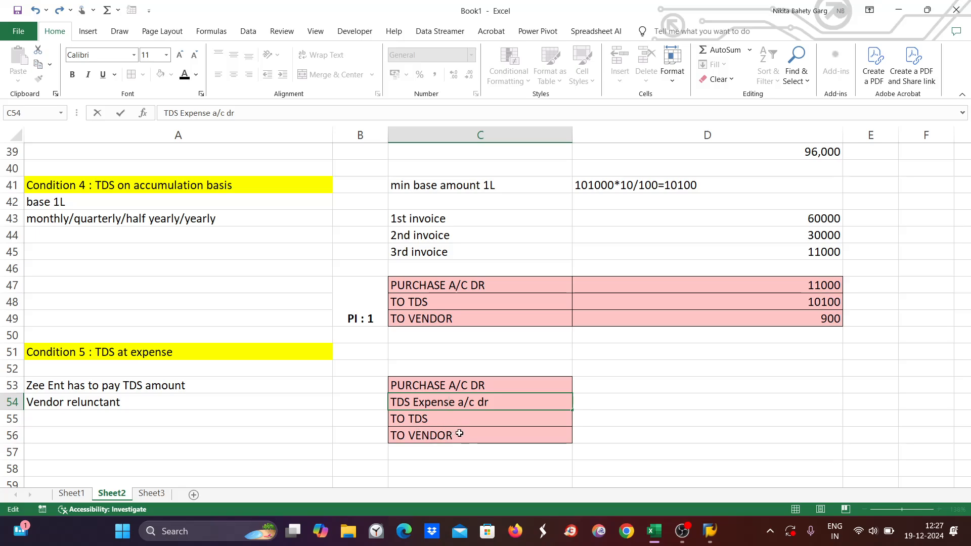
# Step: Fill in the Condition 5 amounts in D53:D56: purchase 1000, TDS expense 100, TDS 100 and vendor 1000
pyautogui.click(650, 389)
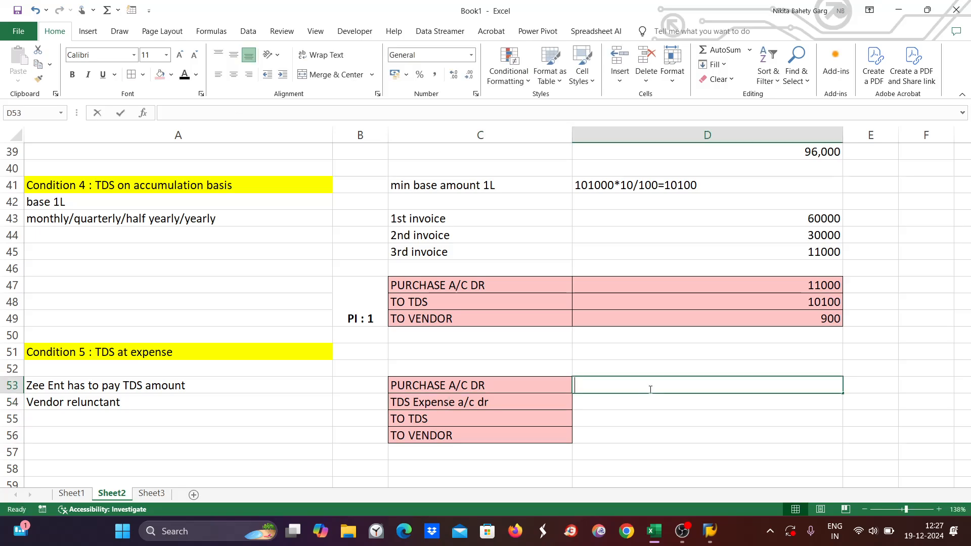
pyautogui.write('1000')
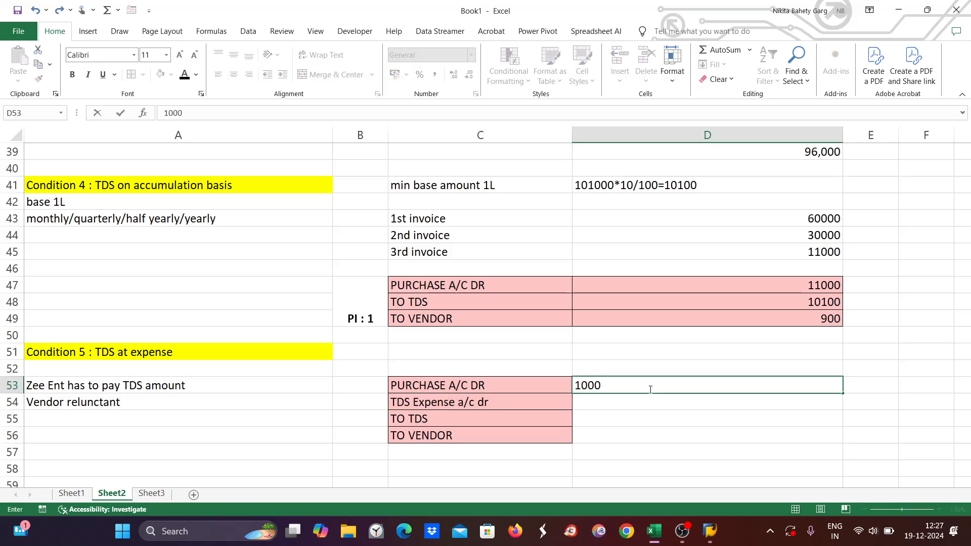
pyautogui.click(689, 437)
pyautogui.write('1000')
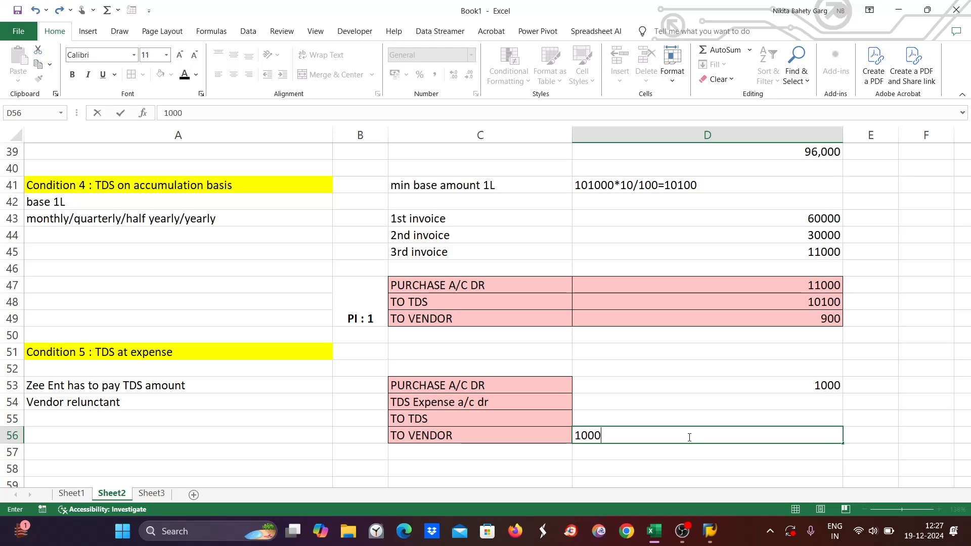
pyautogui.click(794, 420)
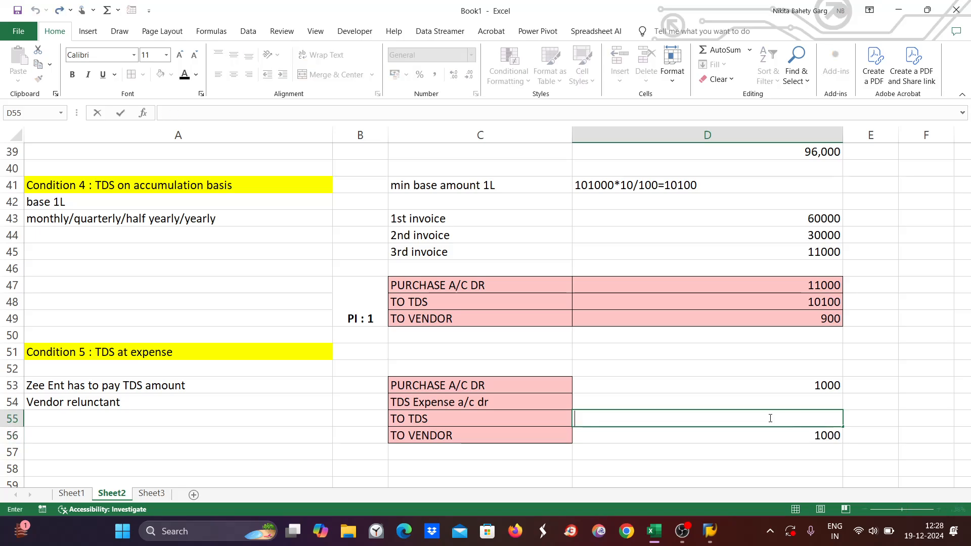
pyautogui.write('1000')
pyautogui.press('BackSpace')
pyautogui.click(700, 441)
pyautogui.doubleClick(745, 403)
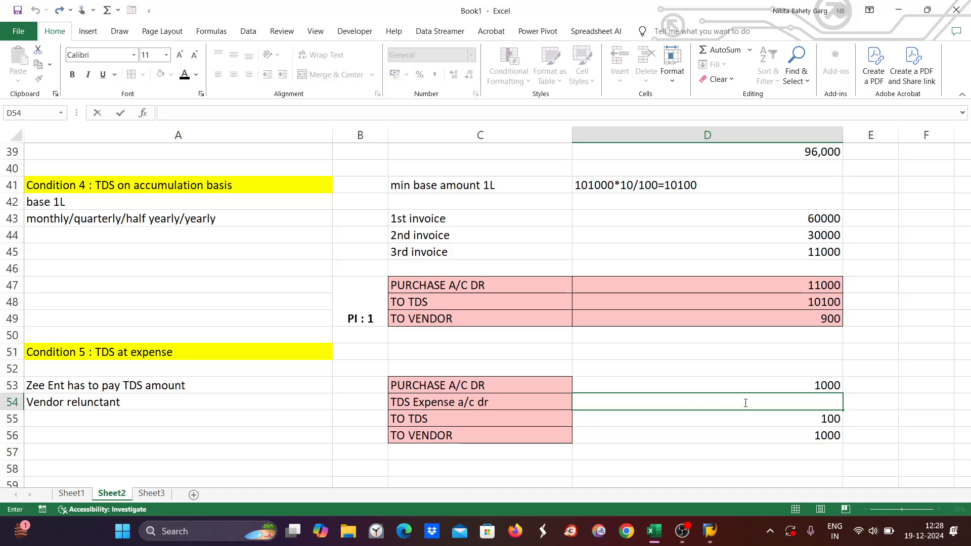
pyautogui.write('100')
pyautogui.click(680, 451)
pyautogui.click(479, 402)
pyautogui.click(826, 402)
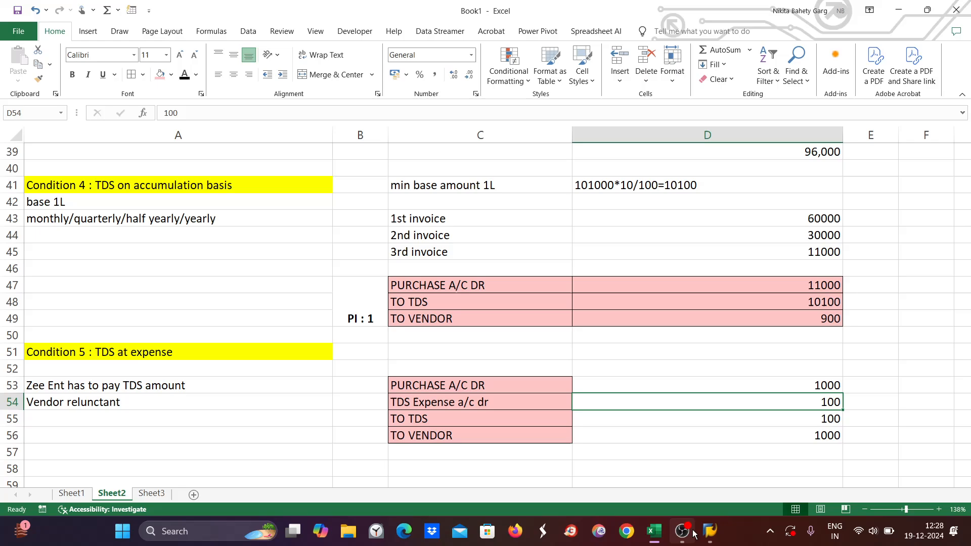
# Step: Switch to the SAP document overview session and open transaction FS00 for central G/L account maintenance
pyautogui.click(710, 531)
pyautogui.click(800, 474)
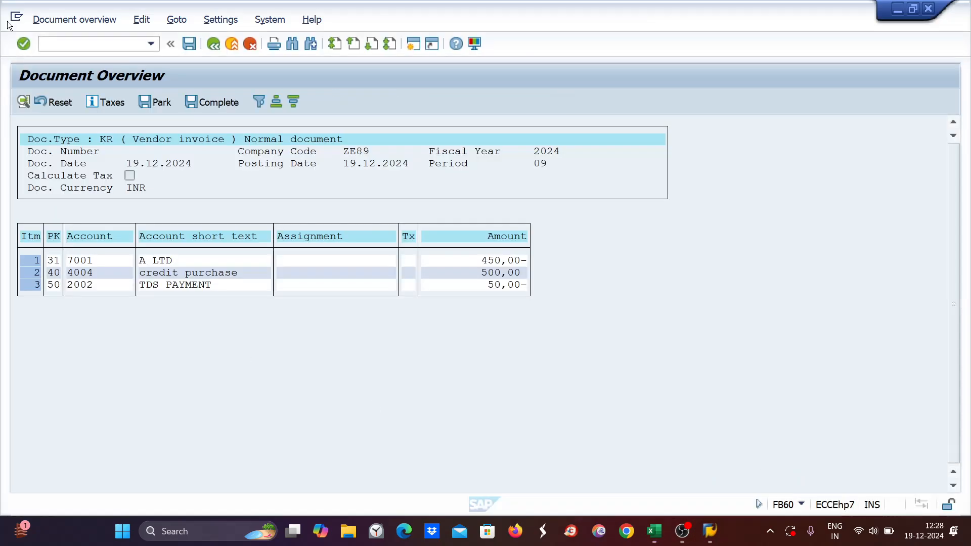
pyautogui.click(49, 44)
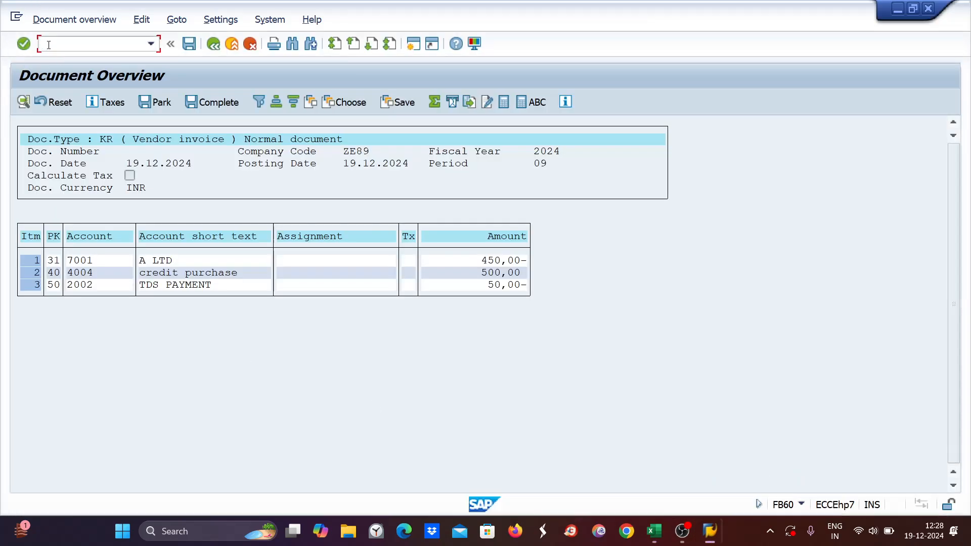
pyautogui.write('/nfs00')
pyautogui.press('Return')
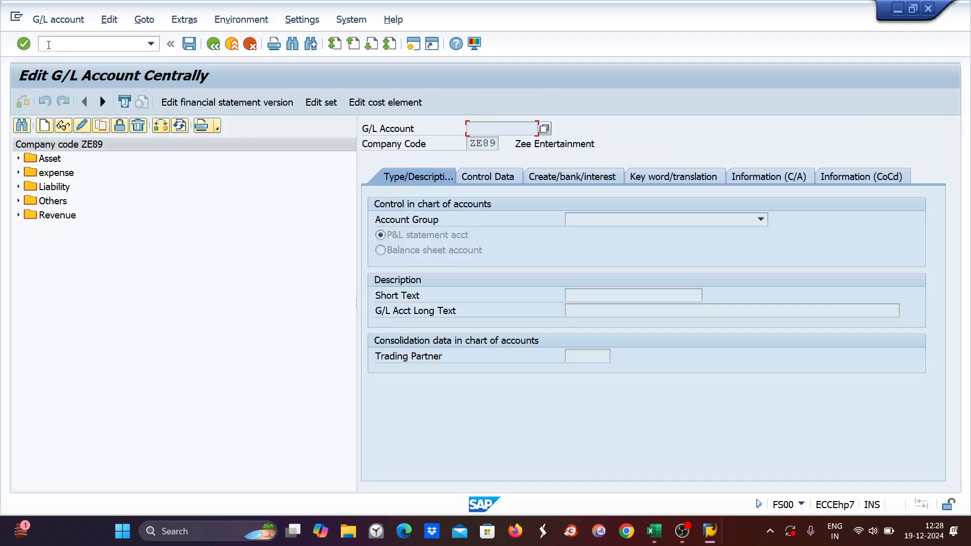
# Step: Copy expense G/L account 4004 credit purchase to a new account 4005 in company code ZE89
pyautogui.click(19, 173)
pyautogui.click(111, 244)
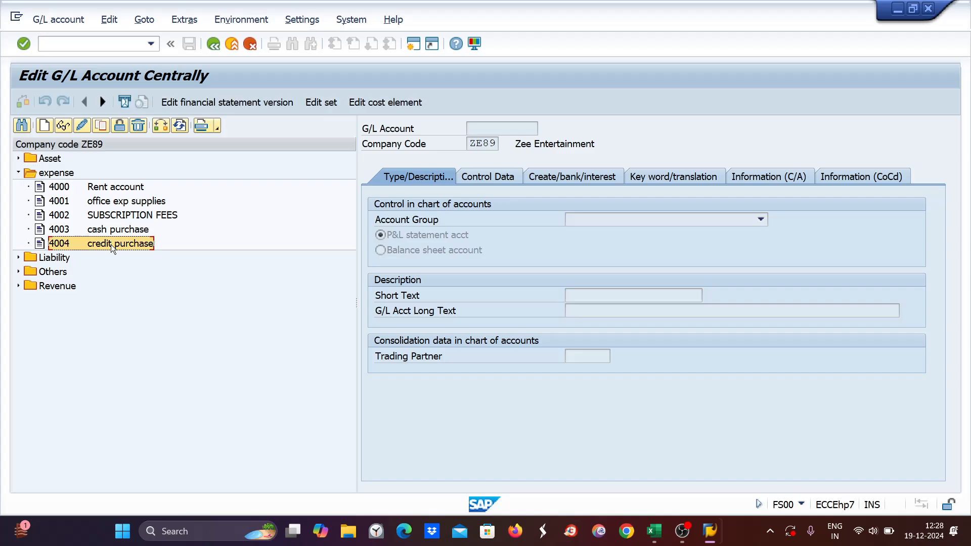
pyautogui.click(102, 126)
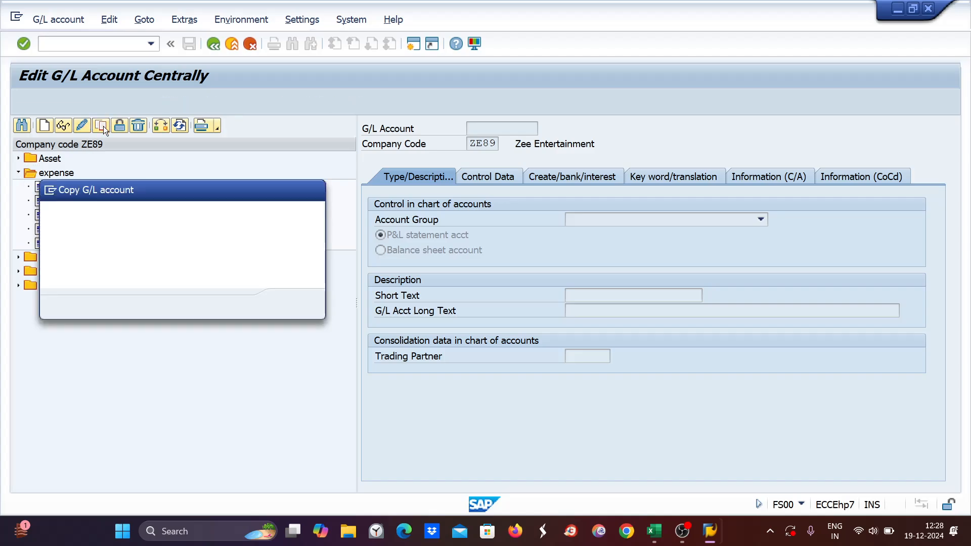
pyautogui.write('4005')
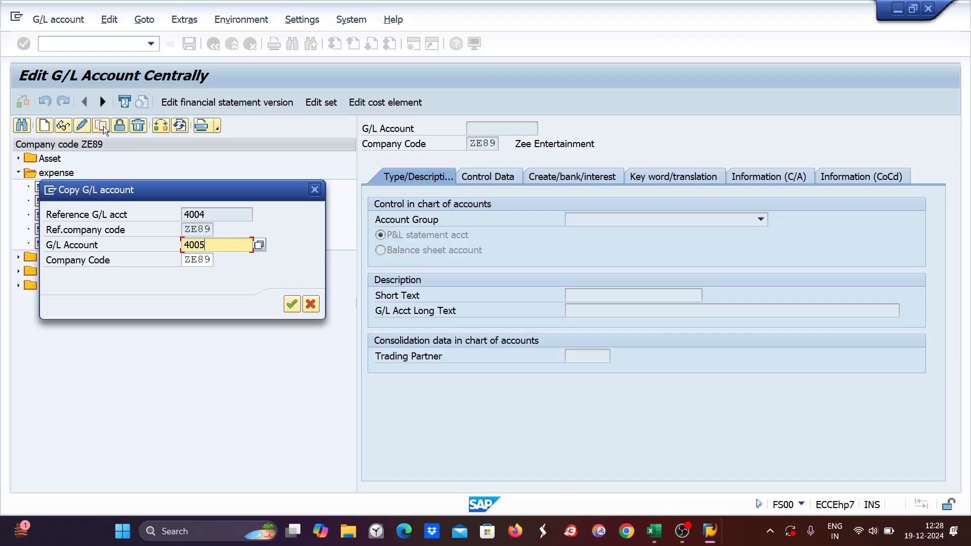
pyautogui.press('Return')
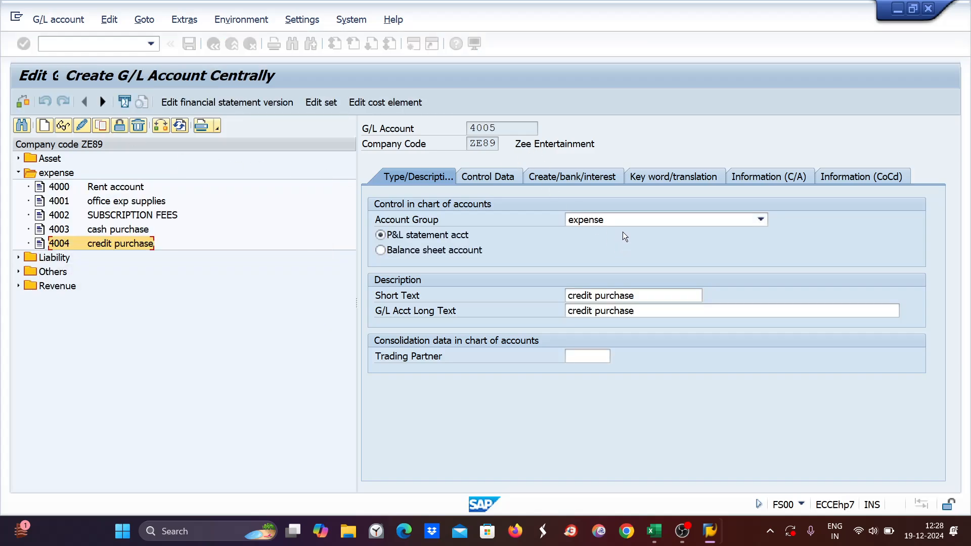
# Step: Replace the short text and the G/L account long text of account 4005 with "tds expense"
pyautogui.moveTo(644, 293); pyautogui.dragTo(520, 288)
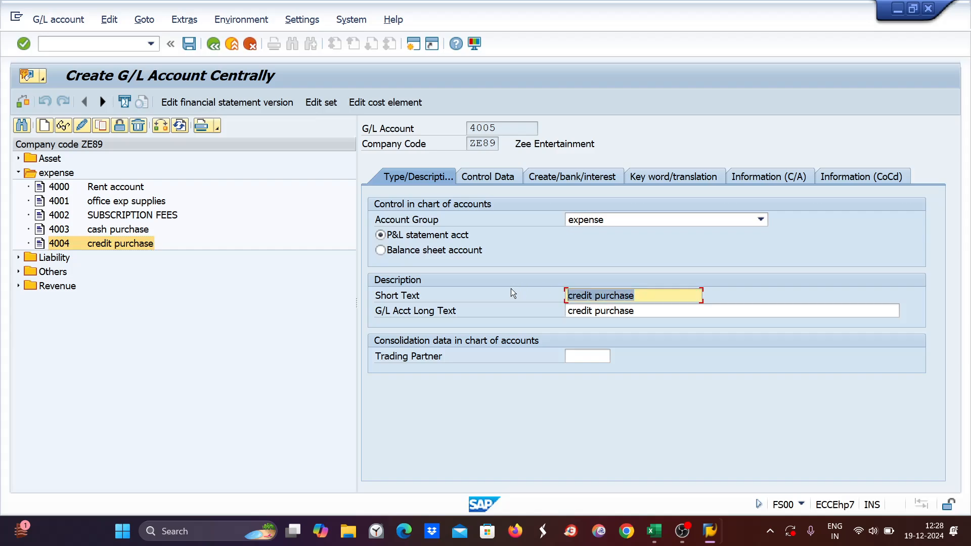
pyautogui.write('tds exp')
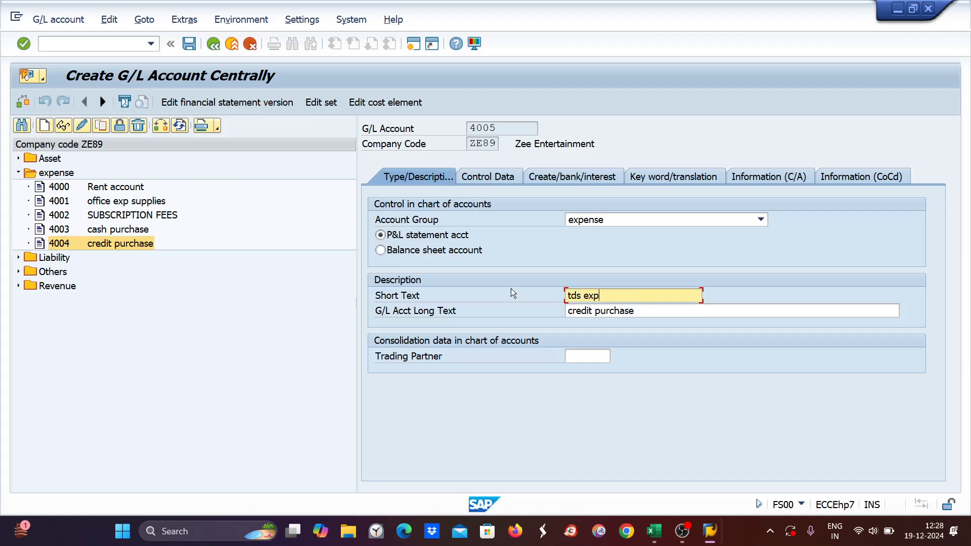
pyautogui.write('ense')
pyautogui.moveTo(633, 302); pyautogui.dragTo(511, 305)
pyautogui.hotkey('ctrl', 'c')
pyautogui.press('Tab')
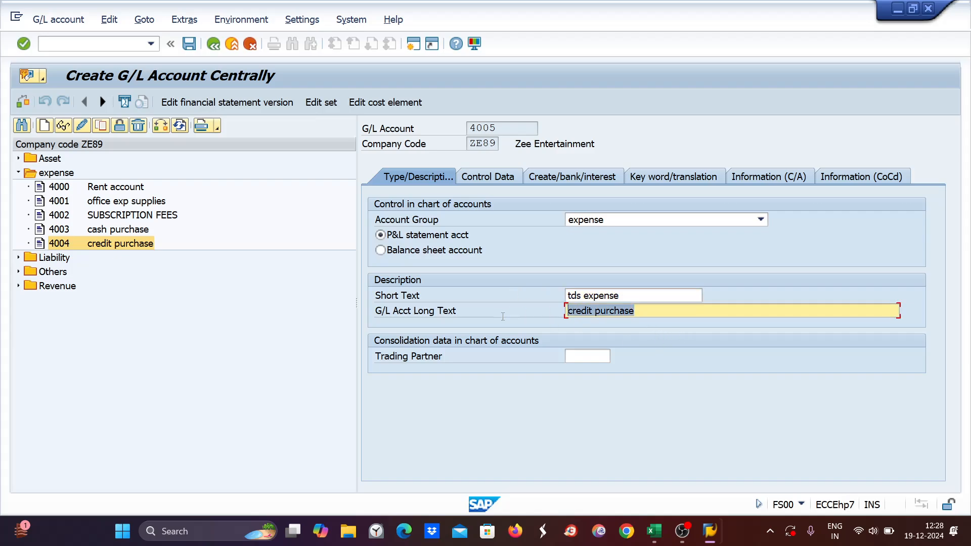
pyautogui.hotkey('ctrl', 'v')
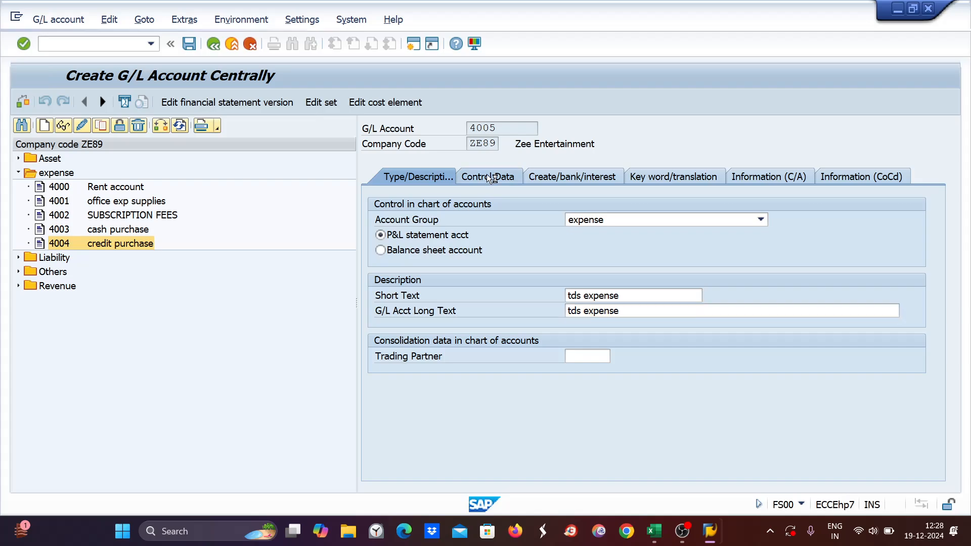
# Step: Review the control data and document creation settings of account 4005 and save the account
pyautogui.click(490, 176)
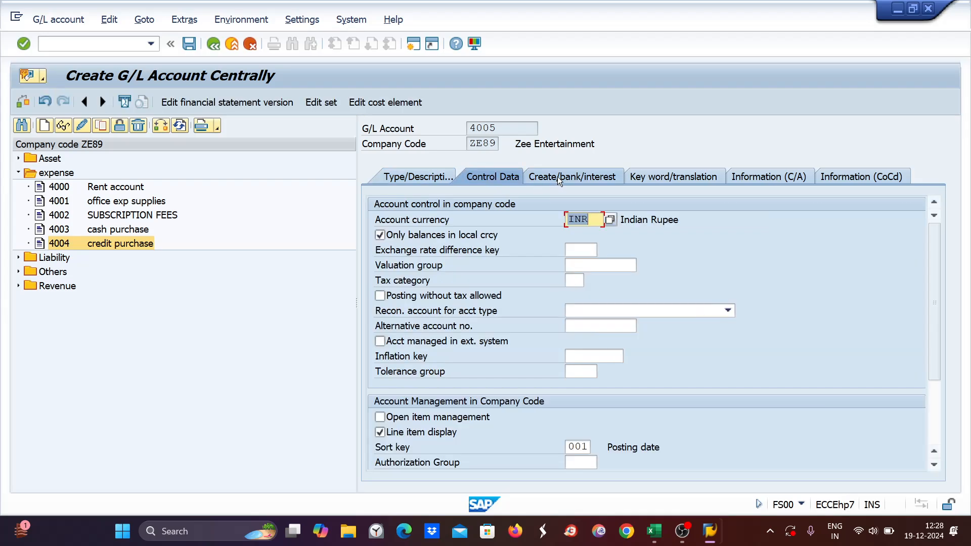
pyautogui.click(557, 177)
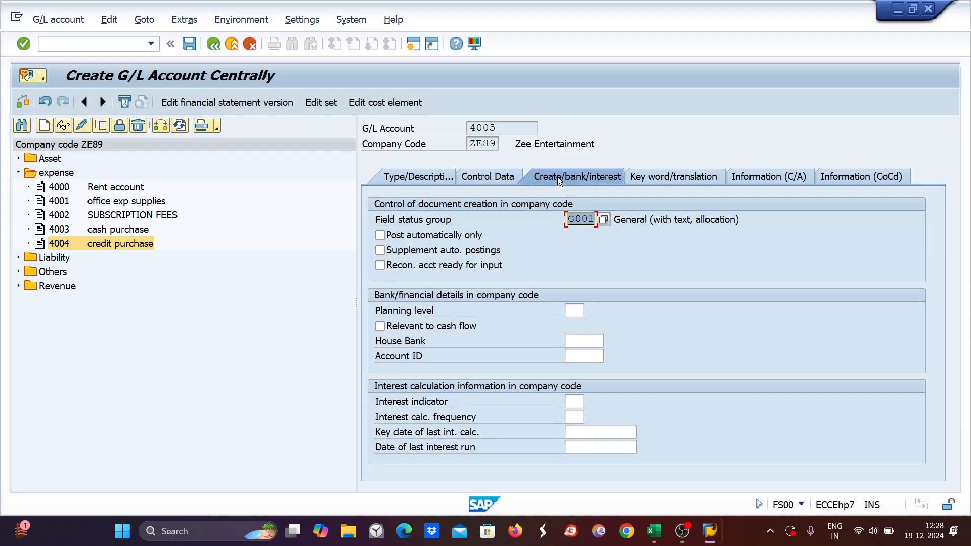
pyautogui.hotkey('ctrl', 's')
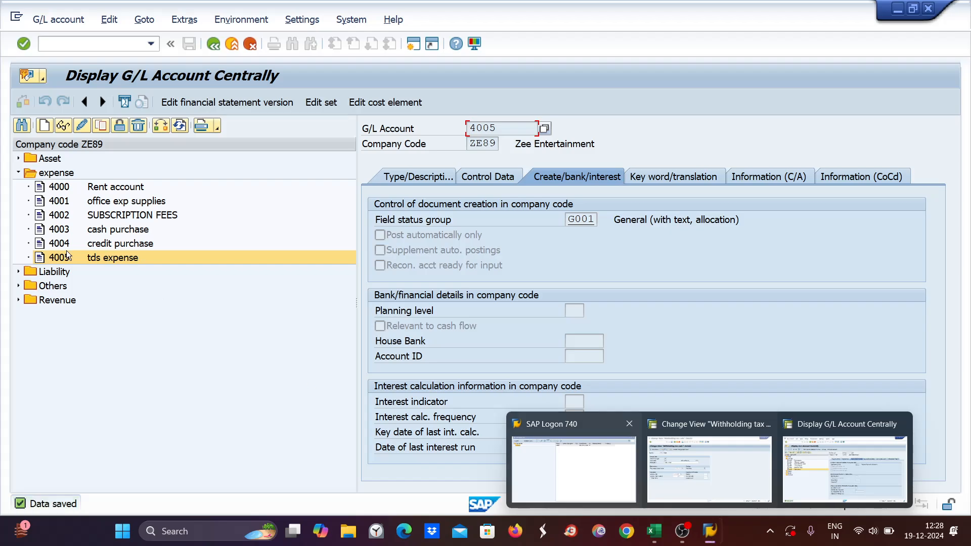
# Step: Switch to the Excel workbook and enter "1. Create a separate tds expense g/l account - FS00" in A55
pyautogui.click(654, 531)
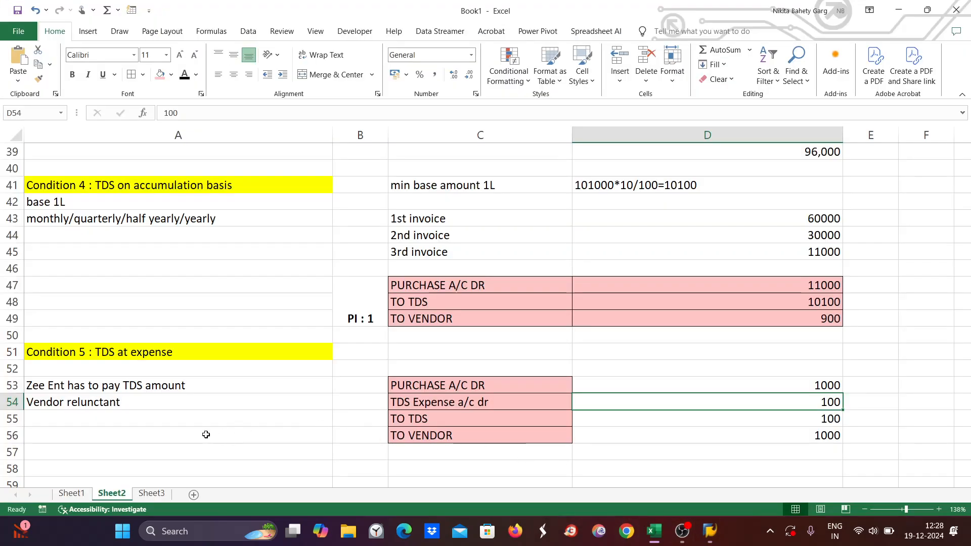
pyautogui.click(81, 425)
pyautogui.write('1')
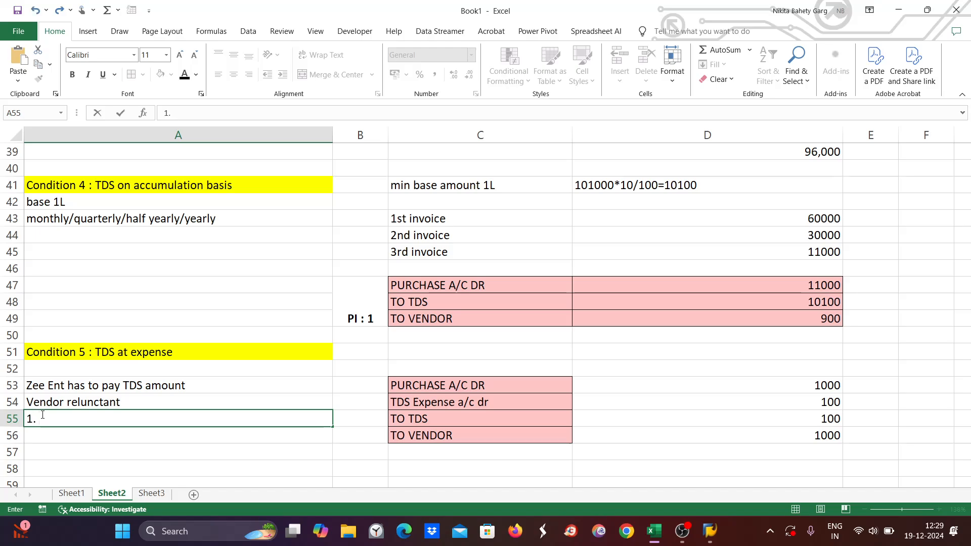
pyautogui.write('. Cr')
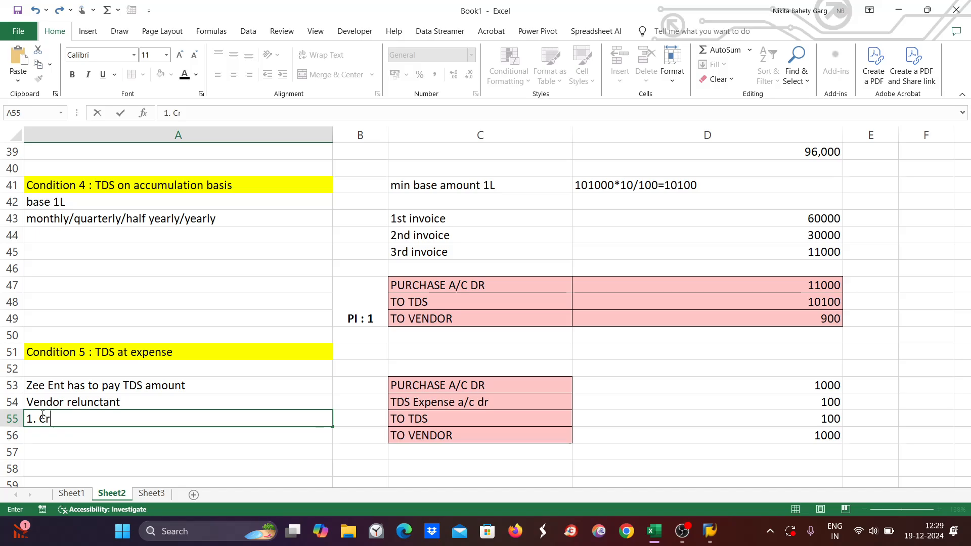
pyautogui.write('eate a separate tds')
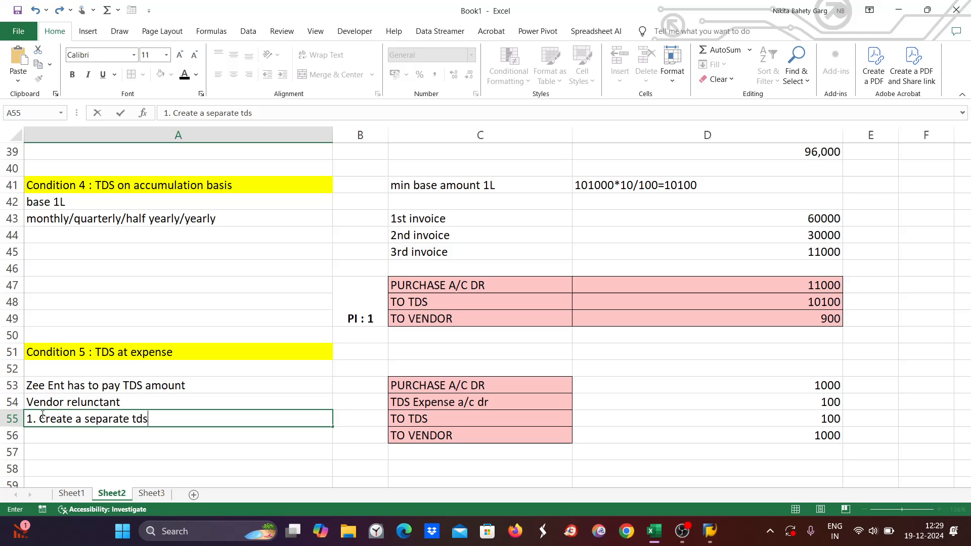
pyautogui.write(' expense ')
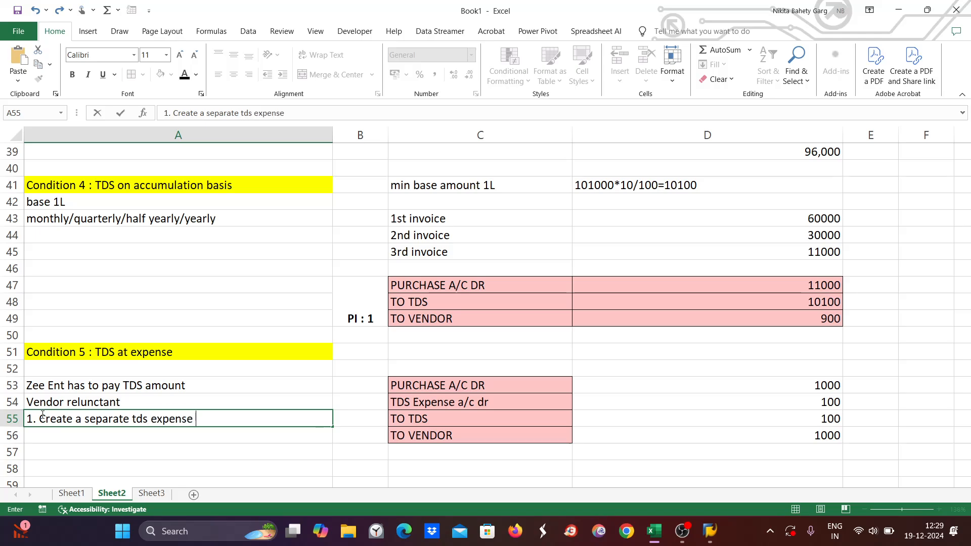
pyautogui.write('g/l accoiu')
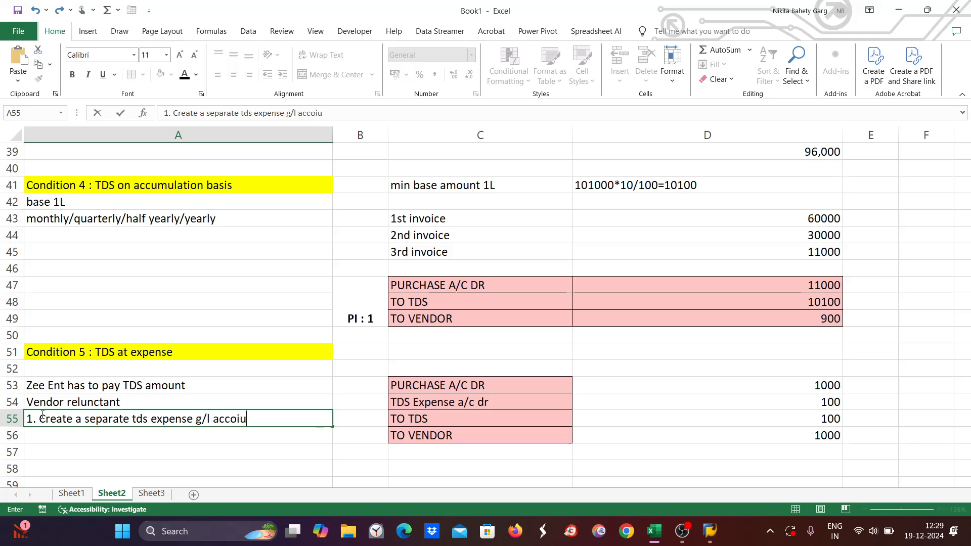
pyautogui.press('BackSpace')
pyautogui.press('BackSpace')
pyautogui.write('unt - FS00')
pyautogui.click(711, 537)
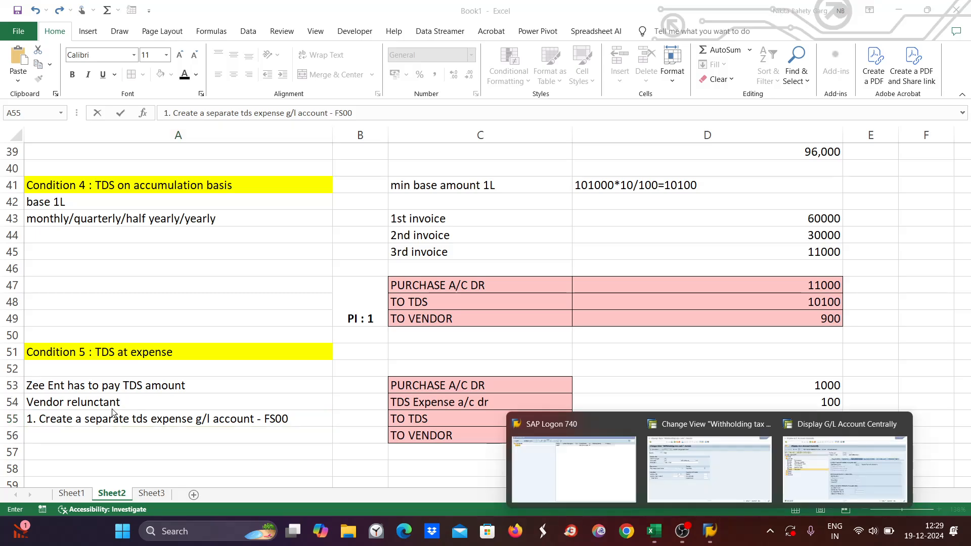
# Step: Enter the note "2. Posting indicator 1 change to 3" in A56 under Condition 5
pyautogui.click(56, 432)
pyautogui.click(45, 439)
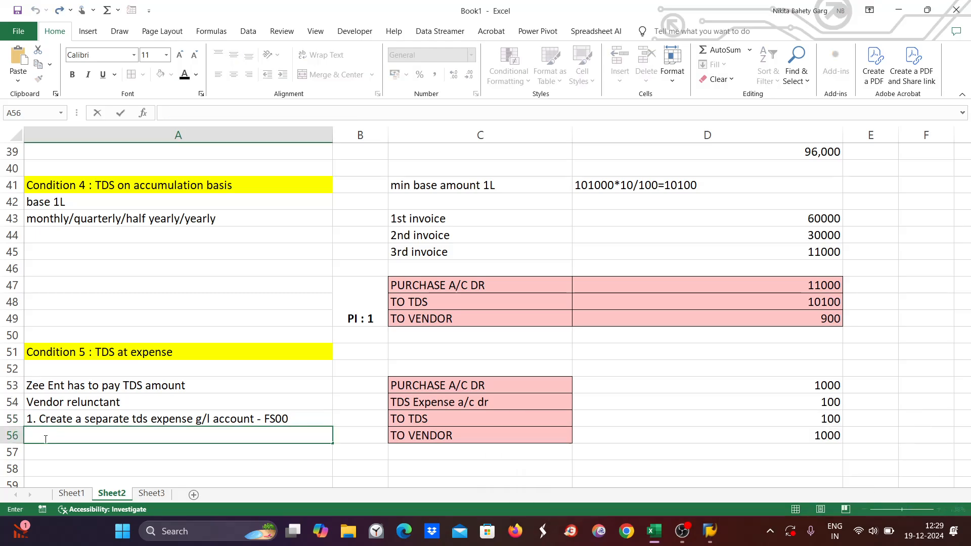
pyautogui.write('2. Posti')
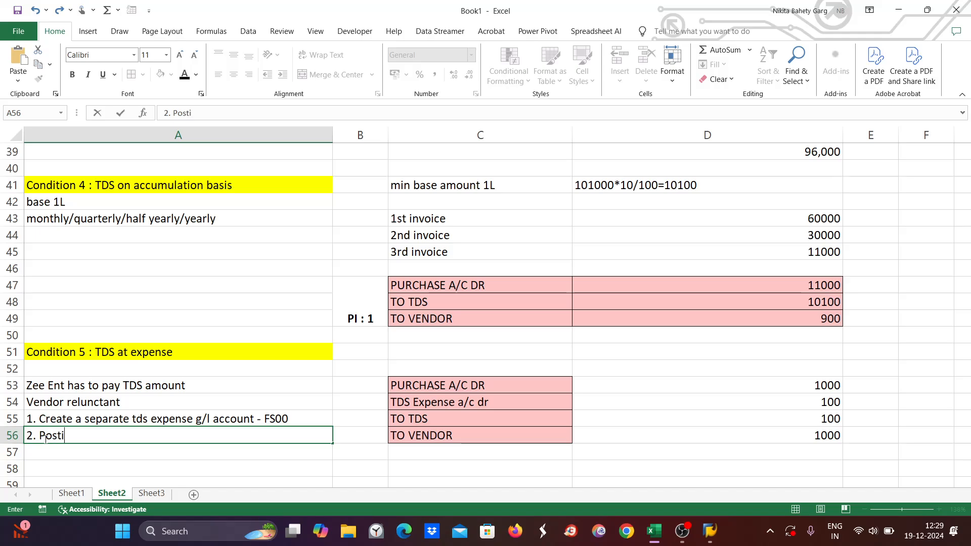
pyautogui.write('ng indicator 1')
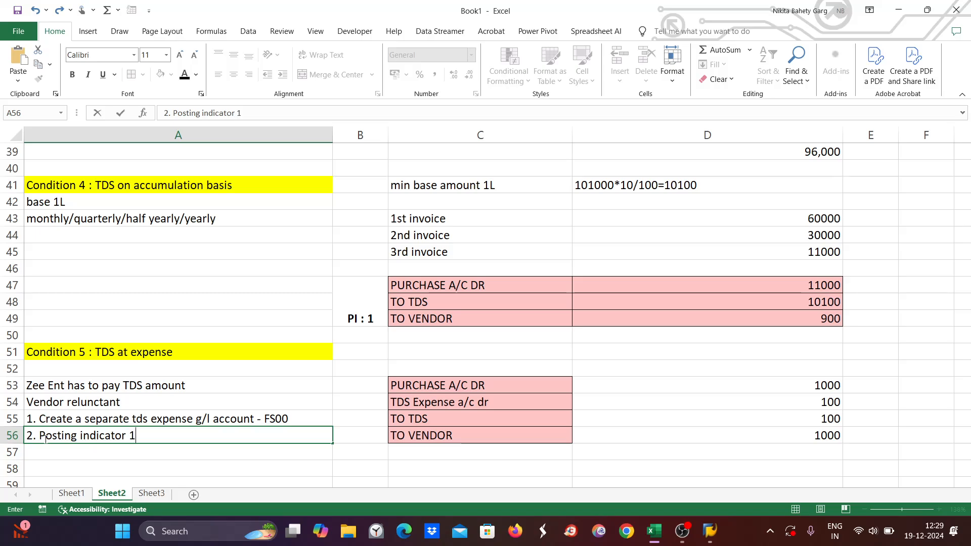
pyautogui.write(' change to ')
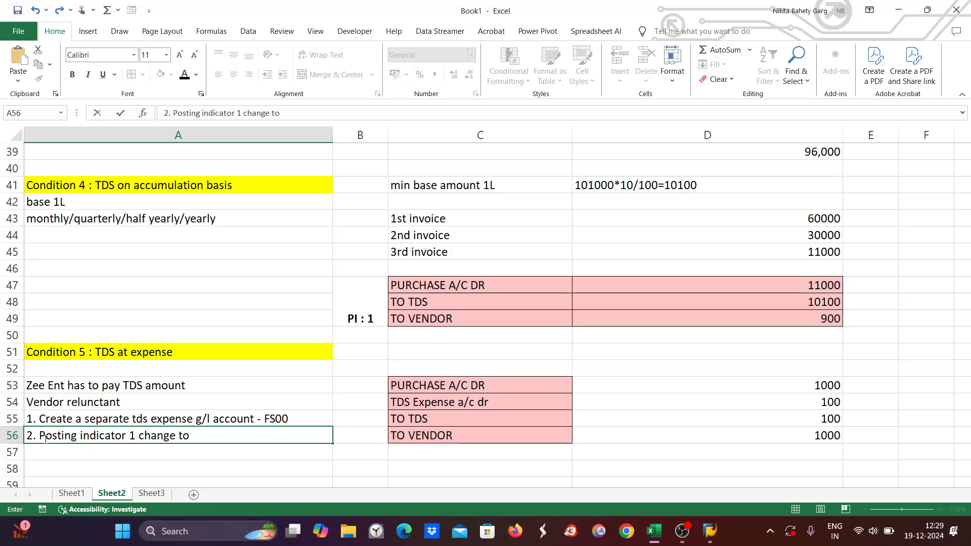
pyautogui.write('3')
# Step: Switch to the SAP withholding tax code ZE details and list the posting indicator options with their full descriptions readable
pyautogui.click(703, 536)
pyautogui.click(703, 503)
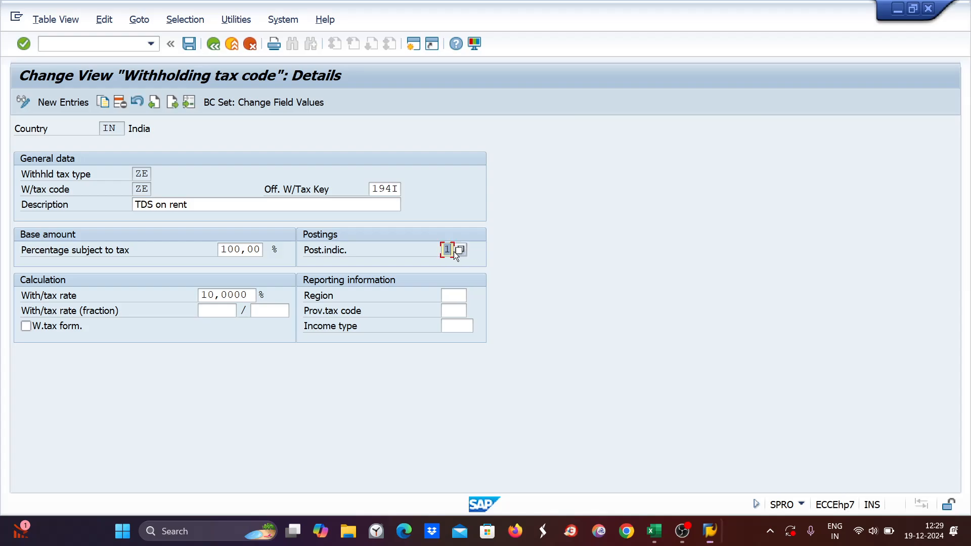
pyautogui.click(459, 250)
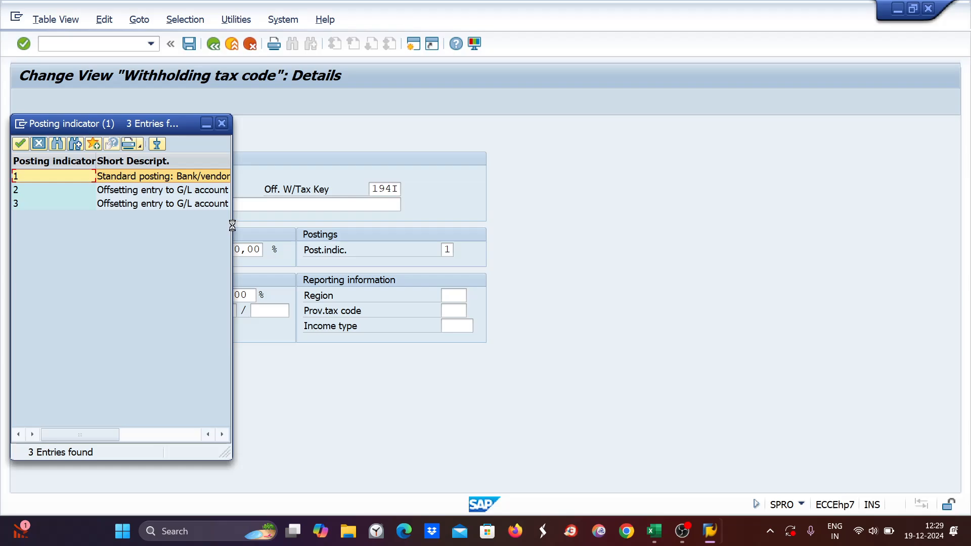
pyautogui.moveTo(232, 225); pyautogui.dragTo(529, 225)
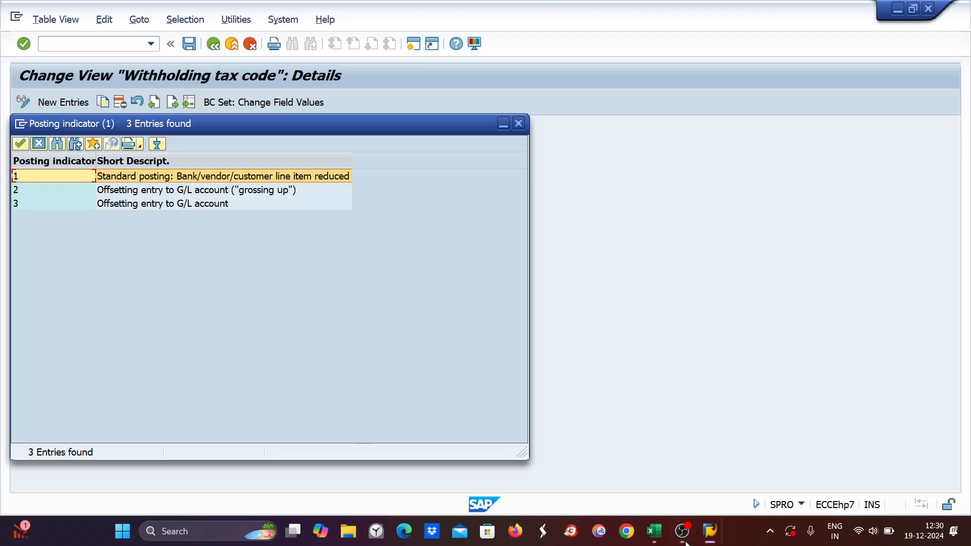
# Step: Switch back to Excel and review the TDS and TDS expense lines of the Condition 5 journal entry
pyautogui.click(654, 531)
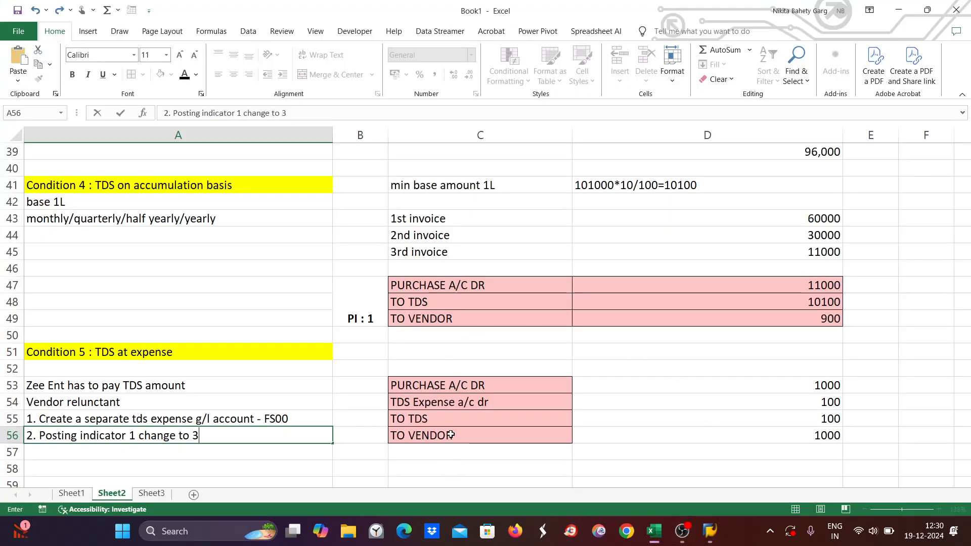
pyautogui.doubleClick(441, 421)
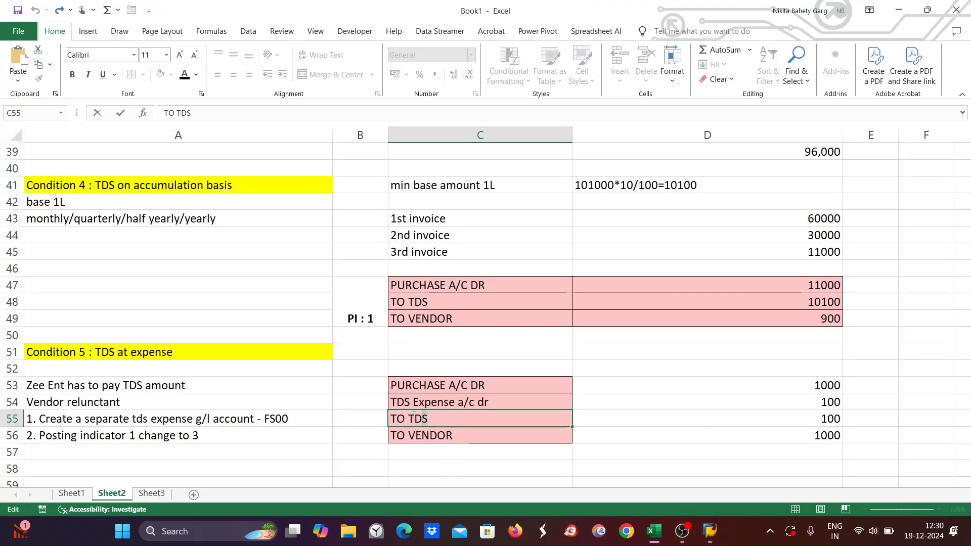
pyautogui.click(496, 402)
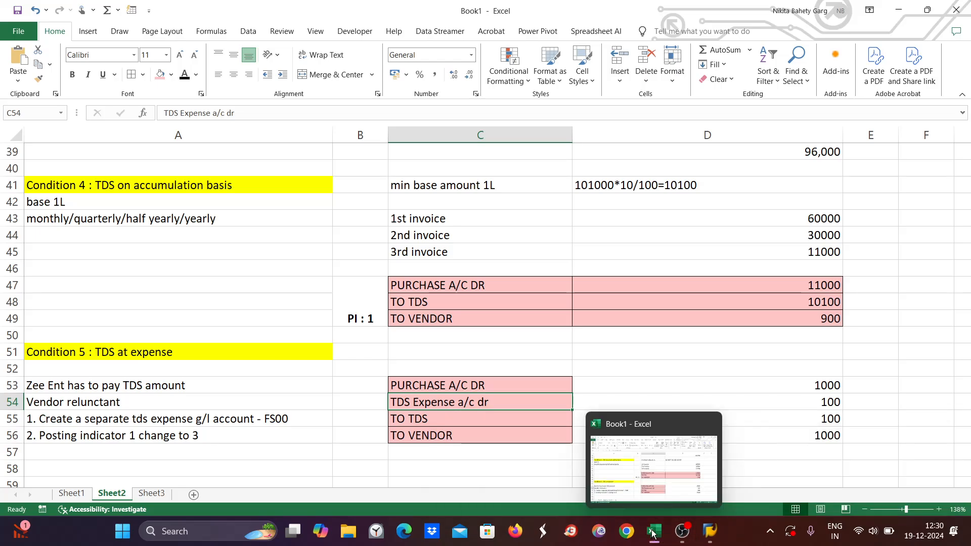
# Step: Switch to SAP, set the posting indicator of withholding tax code ZE to 3, offsetting entry to G/L account, and save
pyautogui.moveTo(716, 539)
pyautogui.click(693, 499)
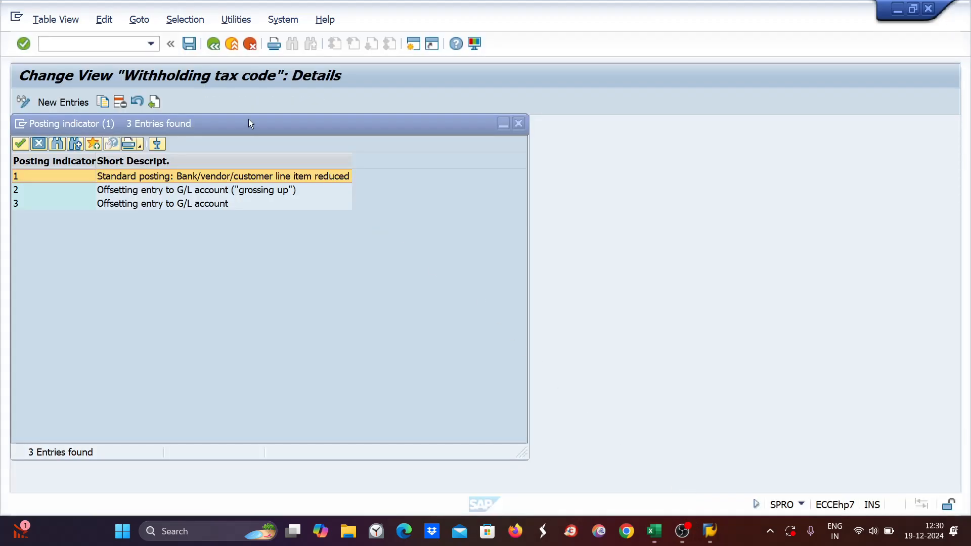
pyautogui.doubleClick(172, 203)
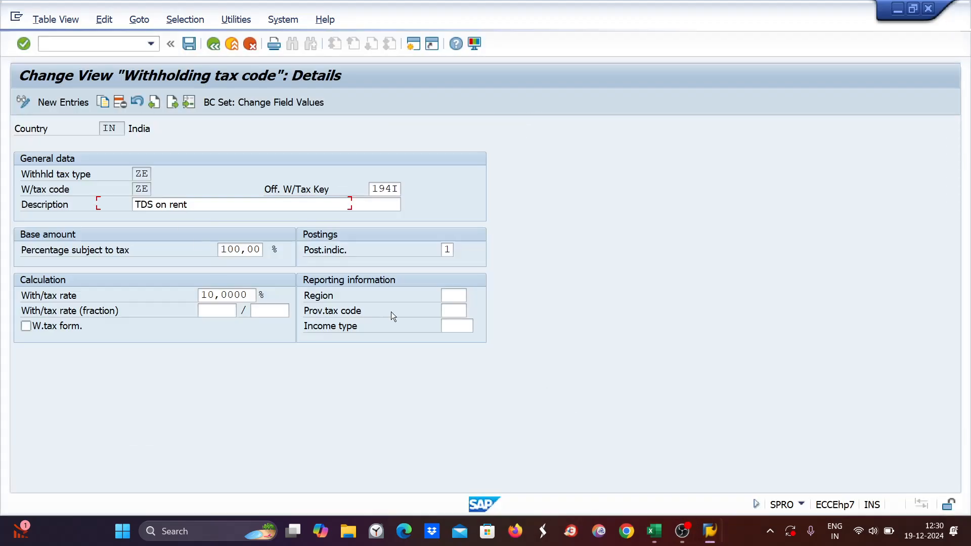
pyautogui.hotkey('ctrl', 's')
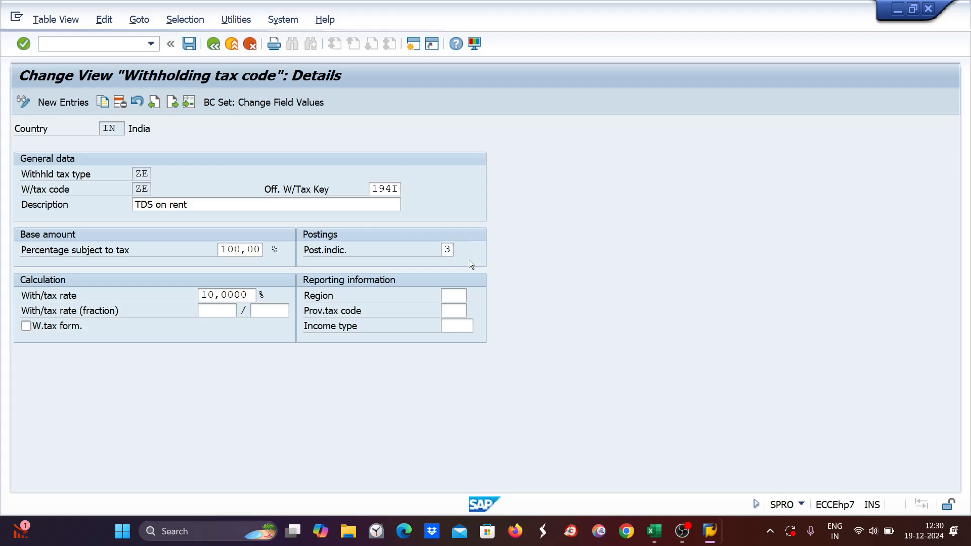
# Step: Switch to Excel and enter the note "3. Assign G/L account" in A57
pyautogui.click(652, 532)
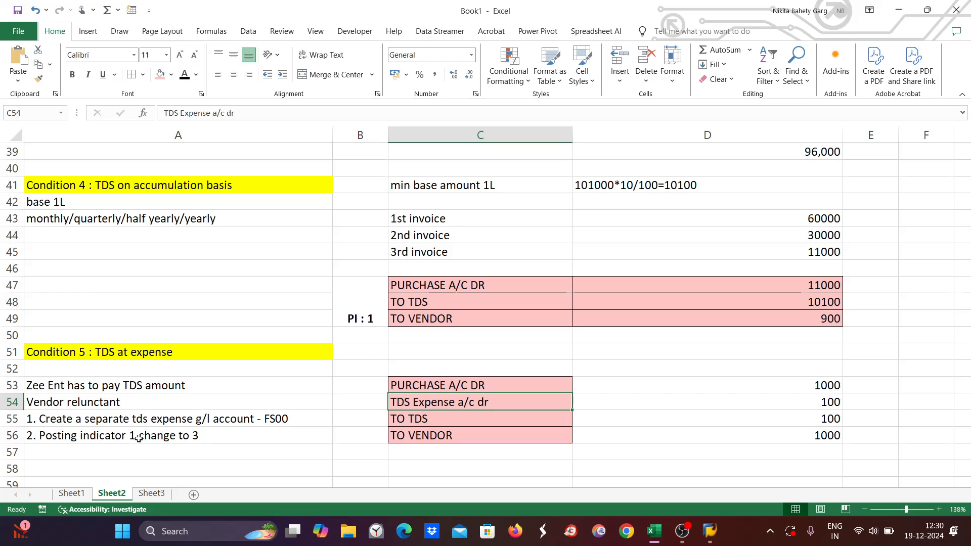
pyautogui.click(50, 452)
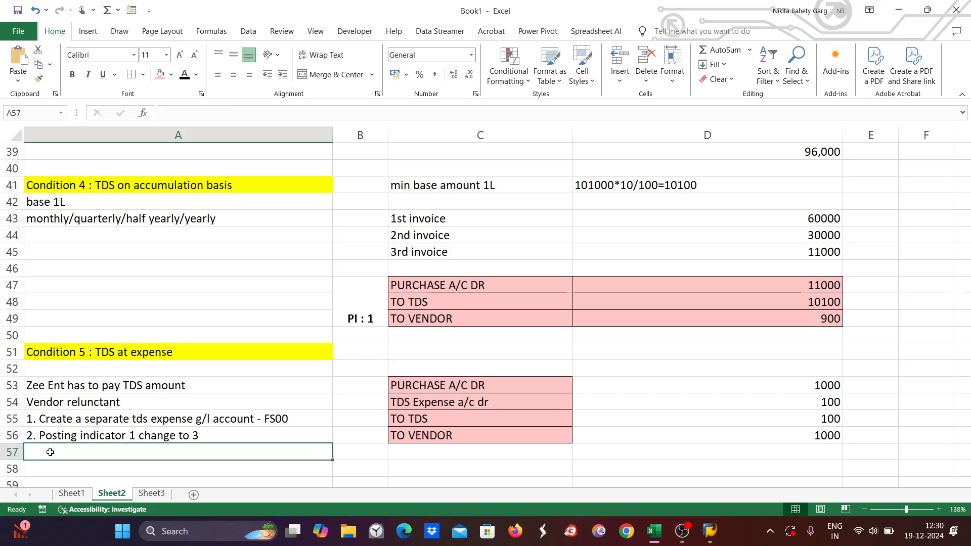
pyautogui.write('3. ')
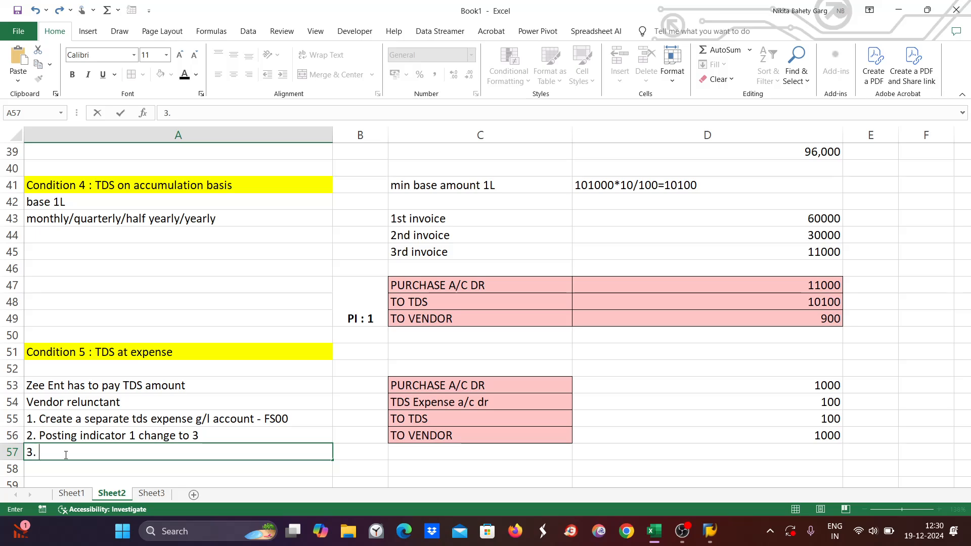
pyautogui.write('Assign G/L accp')
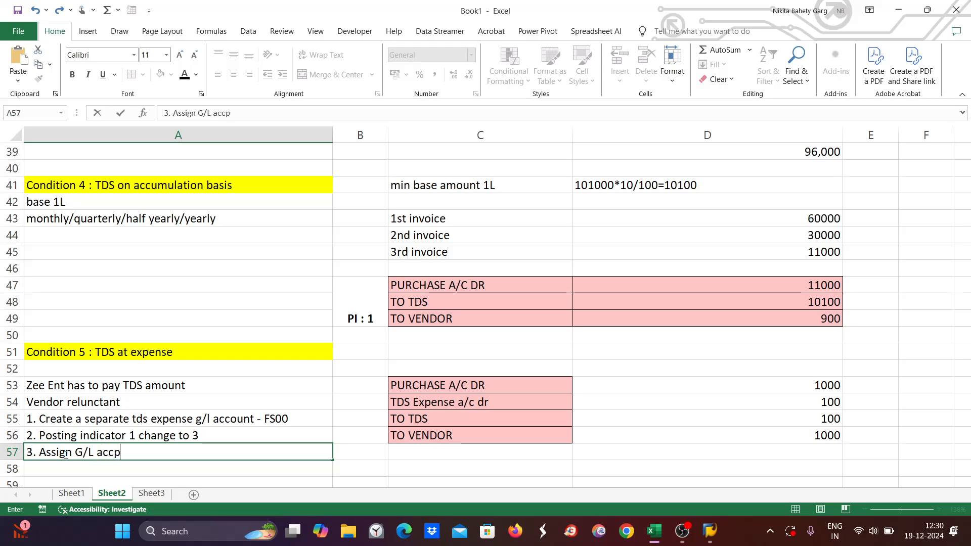
pyautogui.press('BackSpace')
pyautogui.write('ony')
pyautogui.press('BackSpace')
pyautogui.write('t')
pyautogui.press('BackSpace')
pyautogui.press('BackSpace')
pyautogui.write('unt')
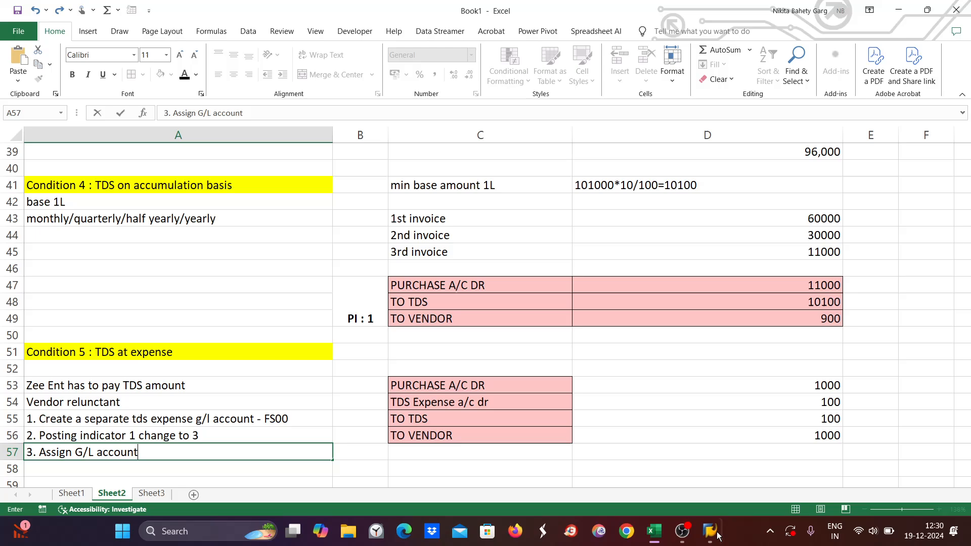
# Step: Switch to the SAP withholding tax code session and go back to the IMG structure
pyautogui.moveTo(710, 529)
pyautogui.click(745, 478)
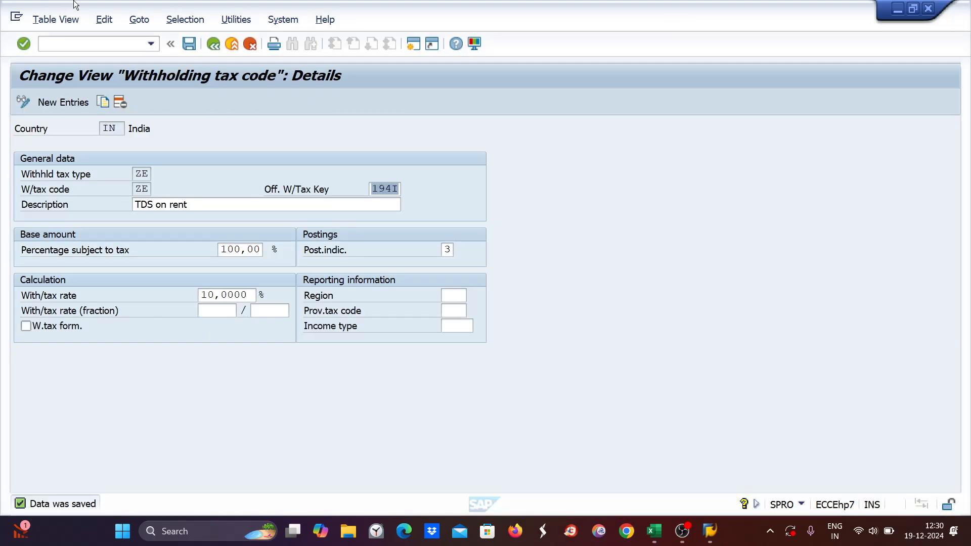
pyautogui.click(213, 45)
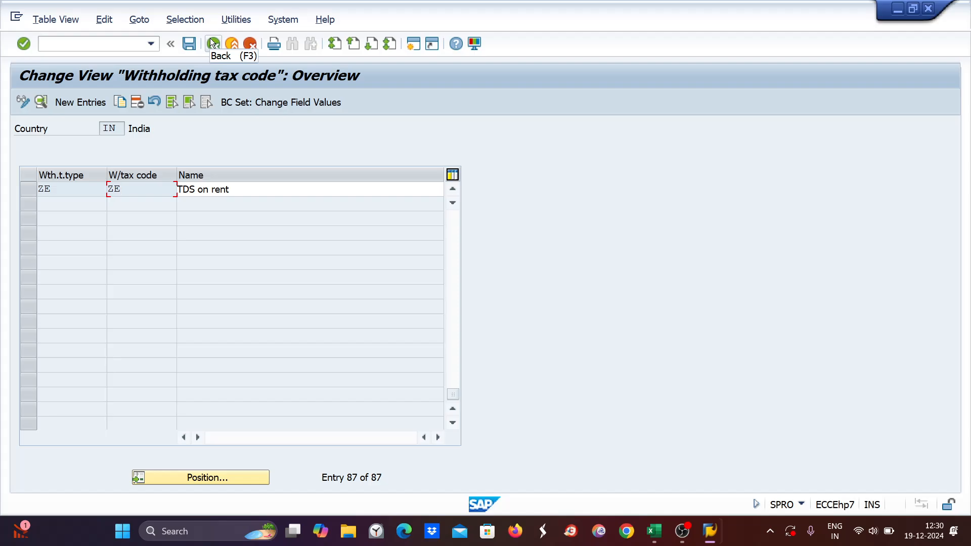
pyautogui.click(213, 43)
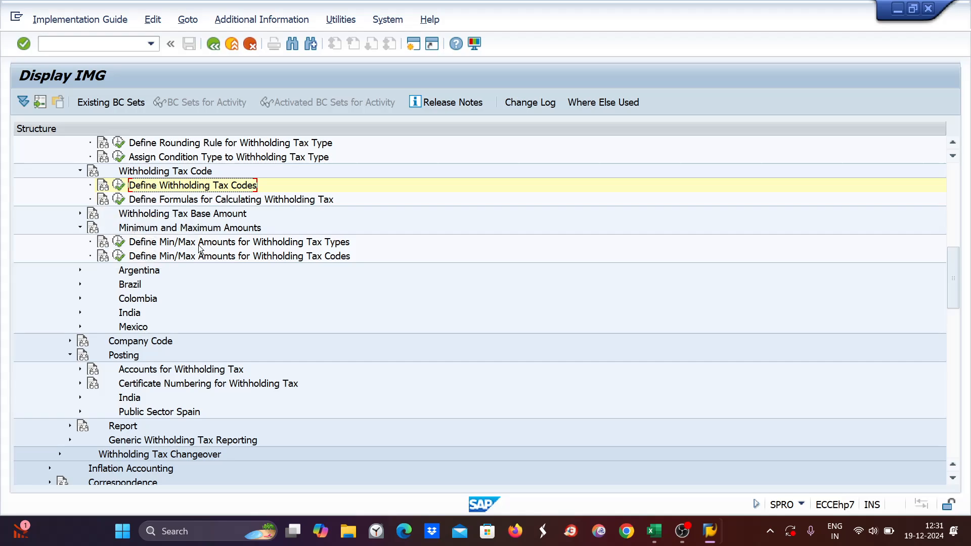
# Step: Under Accounts for Withholding Tax, open Define Accounts for Withholding Tax Offsetting Entry for chart of accounts ZE89
pyautogui.click(80, 368)
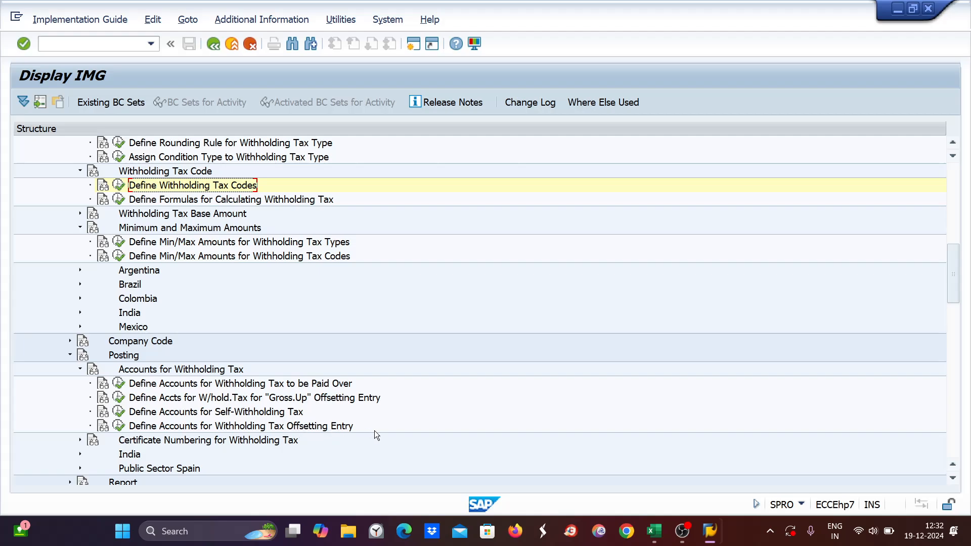
pyautogui.click(120, 424)
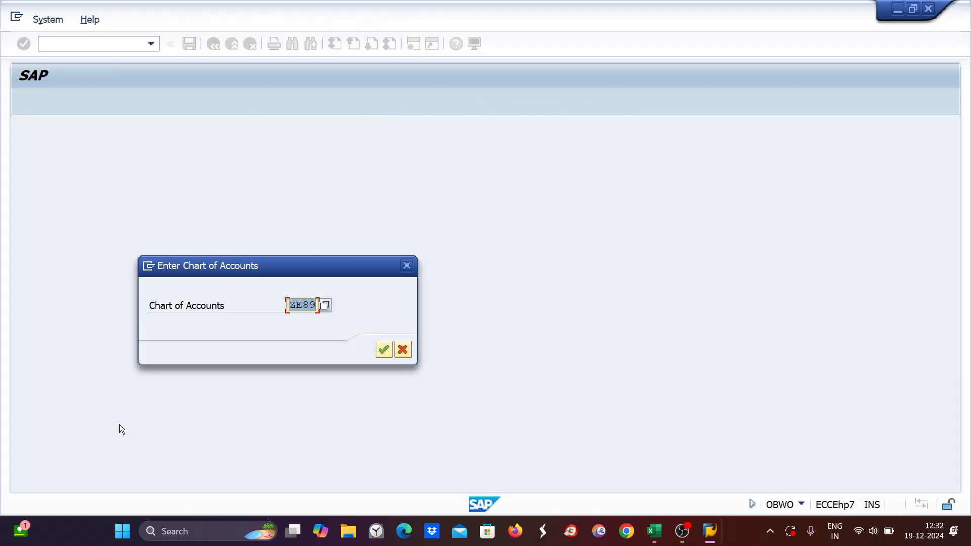
pyautogui.press('Return')
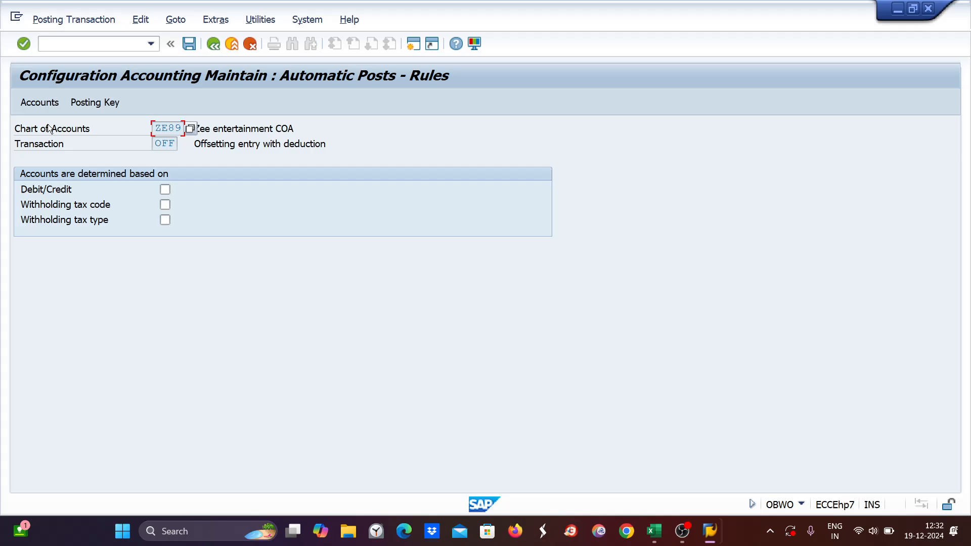
# Step: Save the posting rules of transaction OFF, check its posting keys, and return to its account assignment
pyautogui.click(86, 102)
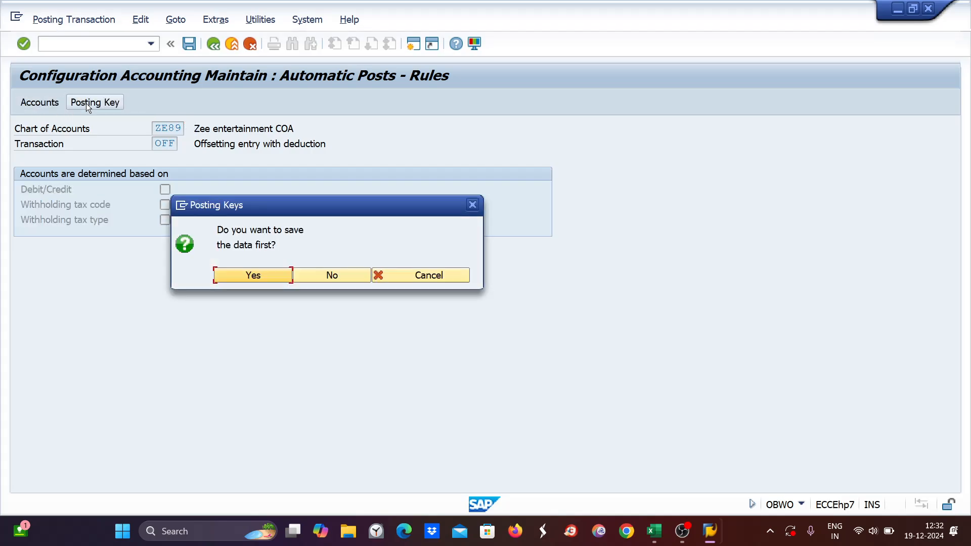
pyautogui.click(240, 279)
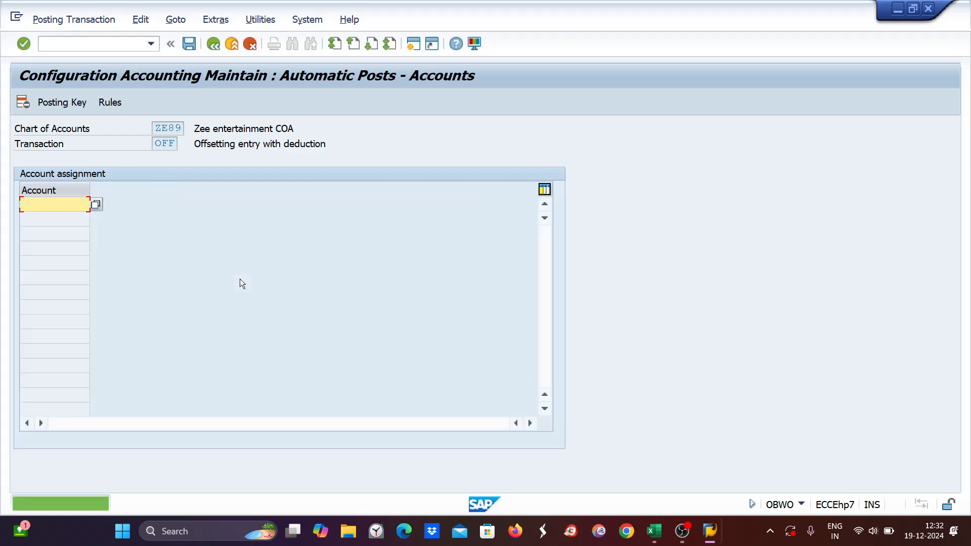
pyautogui.click(60, 104)
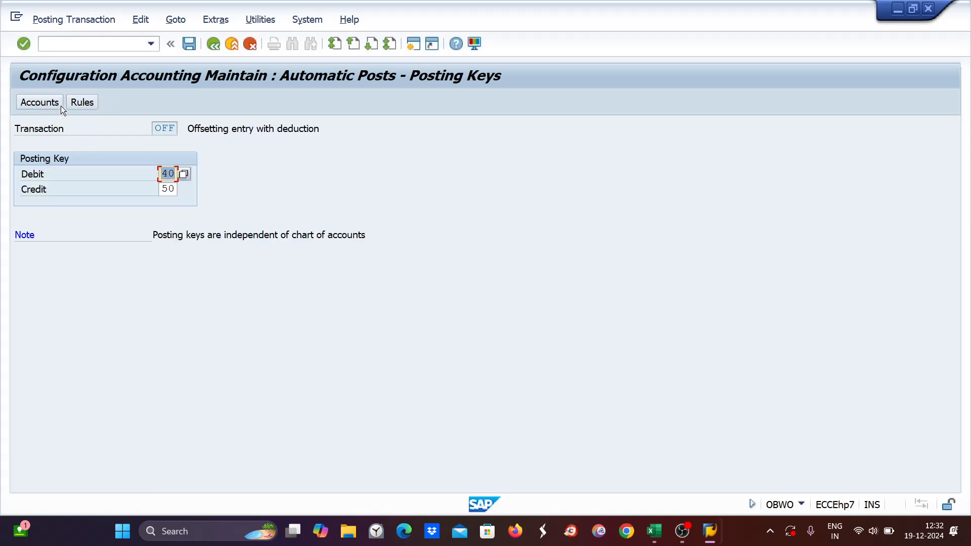
pyautogui.click(53, 104)
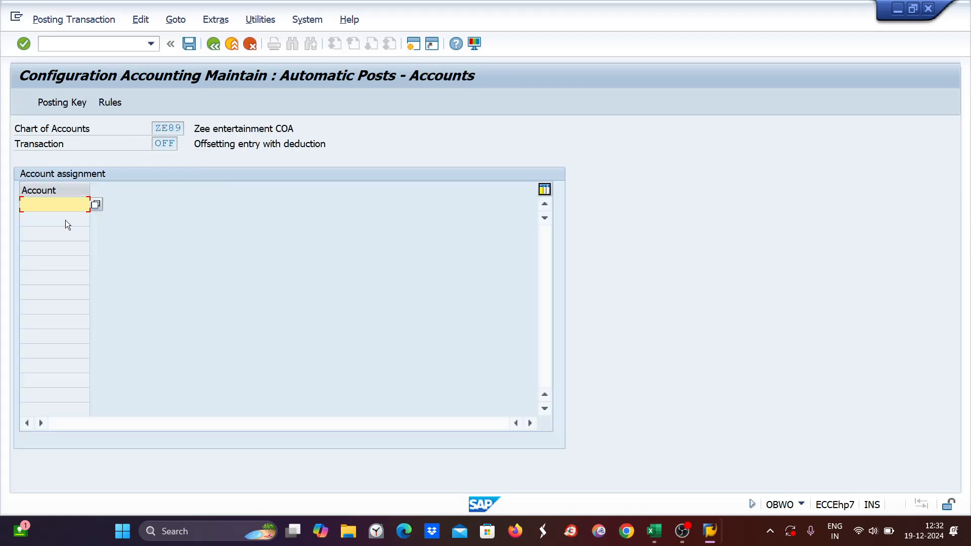
# Step: Assign the tds expense G/L account 4005 from chart ZE89 to the offsetting entry, save it, and return to the IMG structure
pyautogui.click(98, 205)
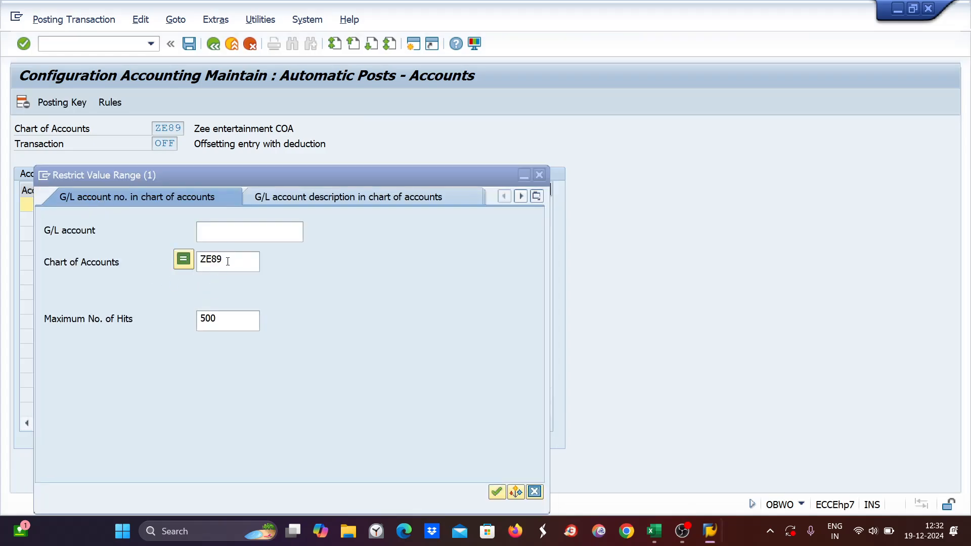
pyautogui.click(227, 261)
pyautogui.press('Return')
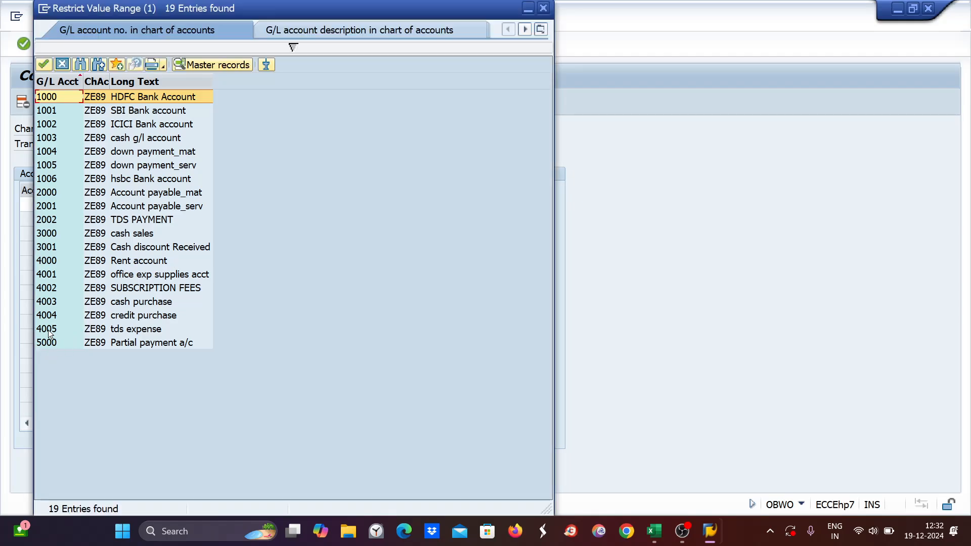
pyautogui.doubleClick(48, 329)
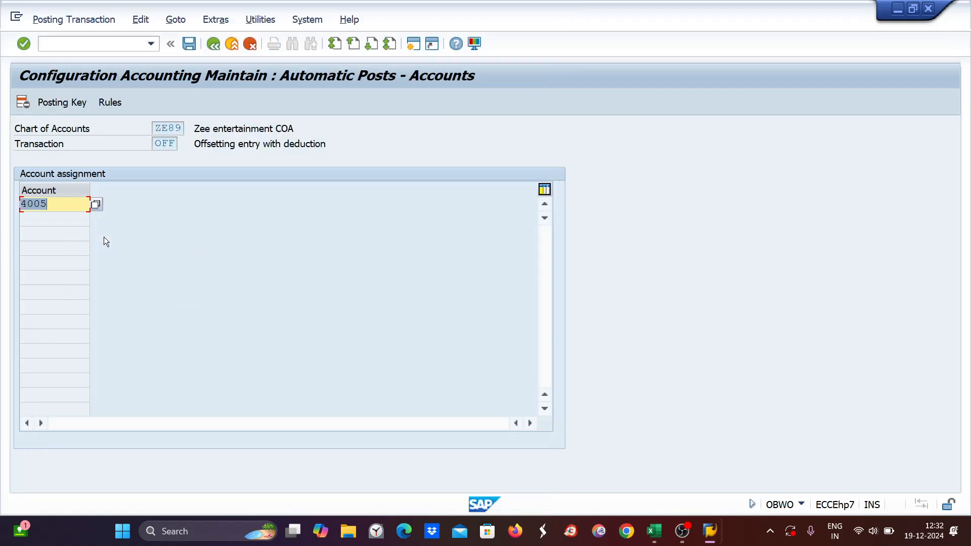
pyautogui.hotkey('ctrl', 's')
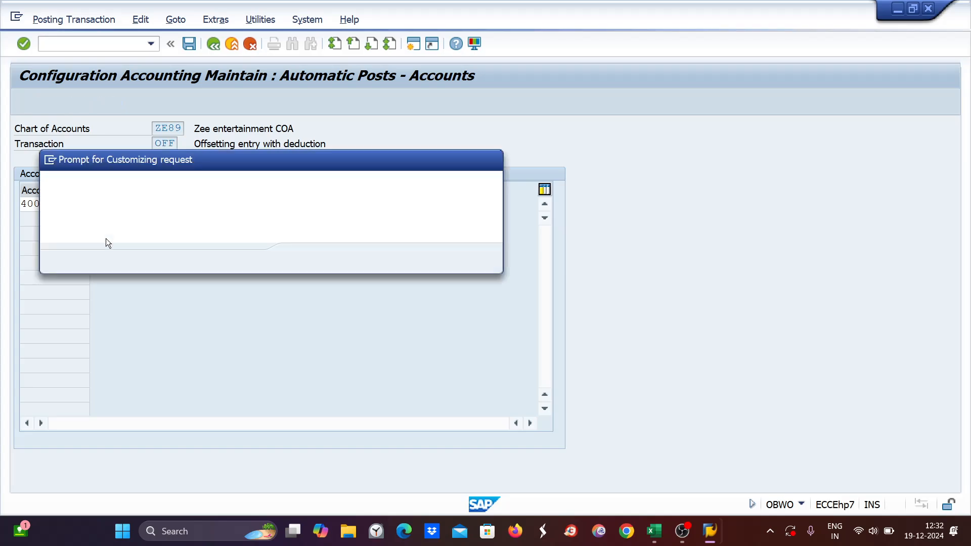
pyautogui.click(304, 259)
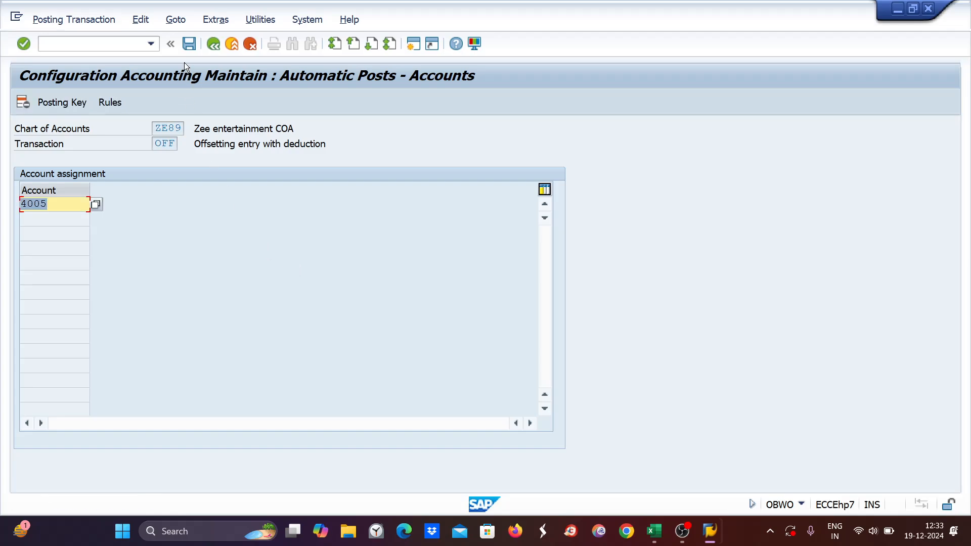
pyautogui.click(189, 47)
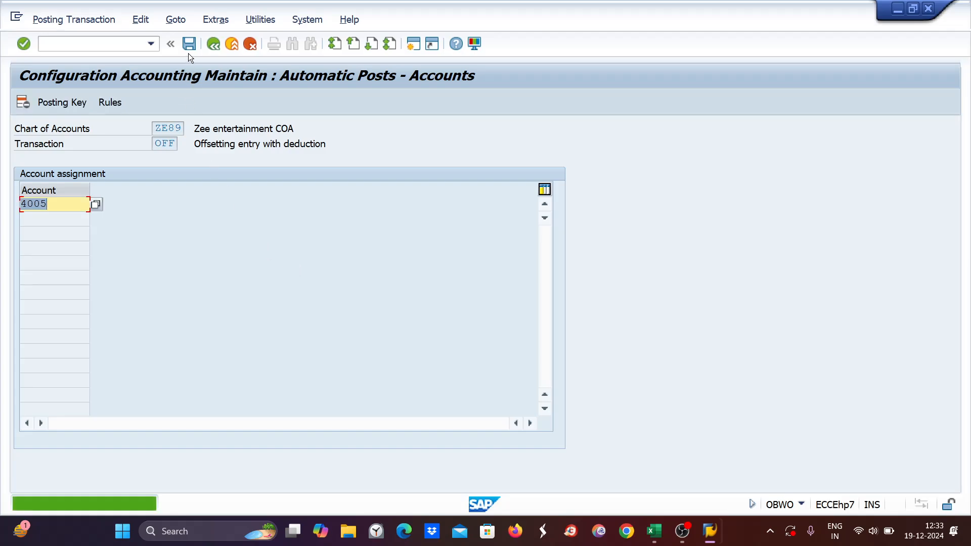
pyautogui.click(213, 43)
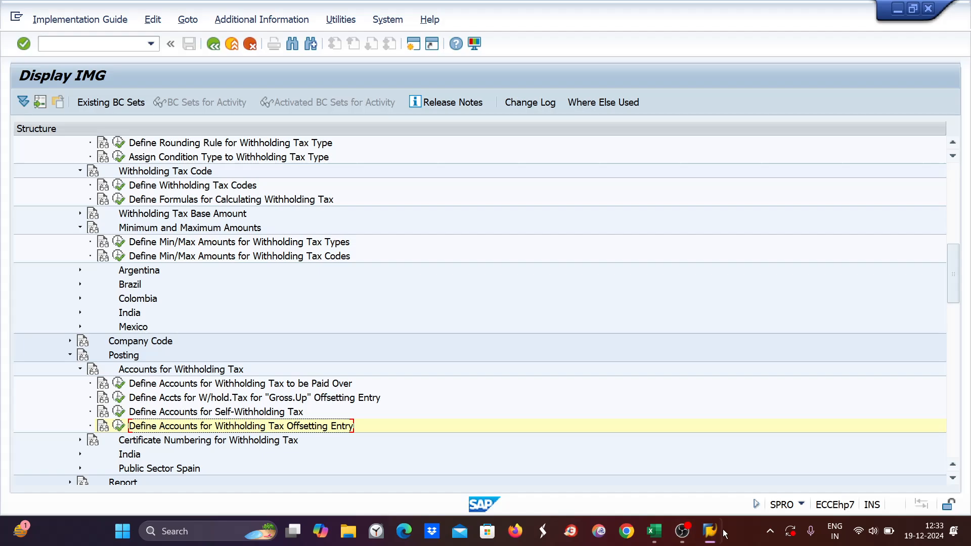
# Step: Switch to the Display G/L Account Centrally session and start vendor invoice entry with transaction FB60
pyautogui.moveTo(722, 535)
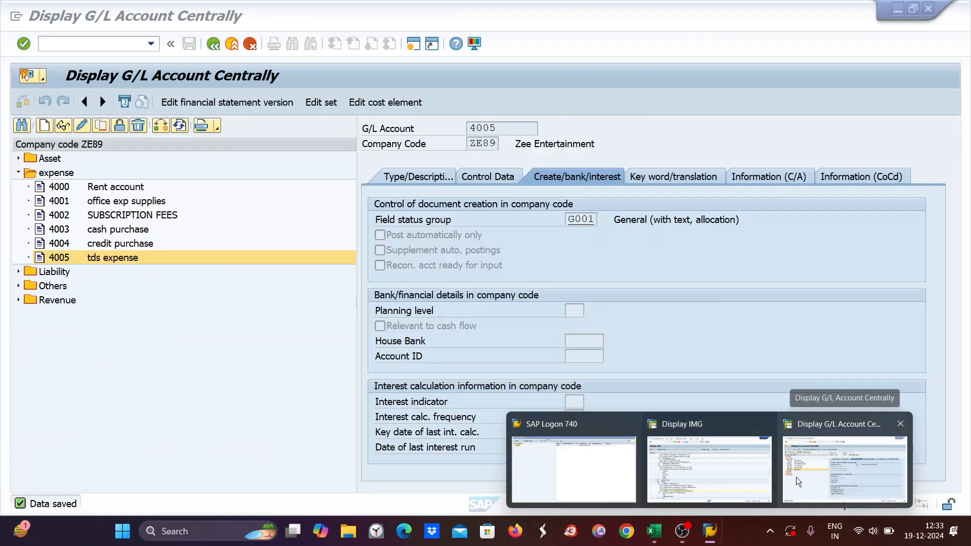
pyautogui.click(796, 478)
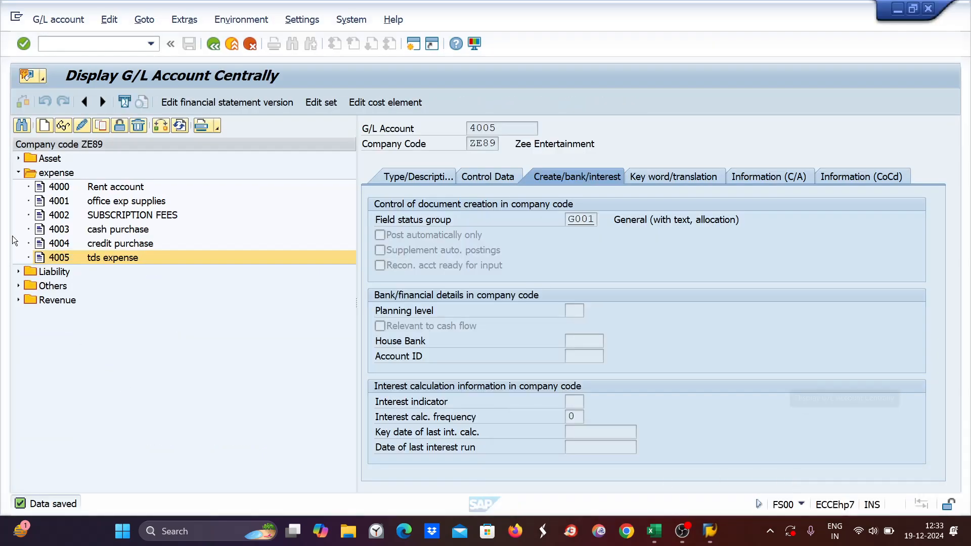
pyautogui.click(57, 45)
pyautogui.write('/nfb')
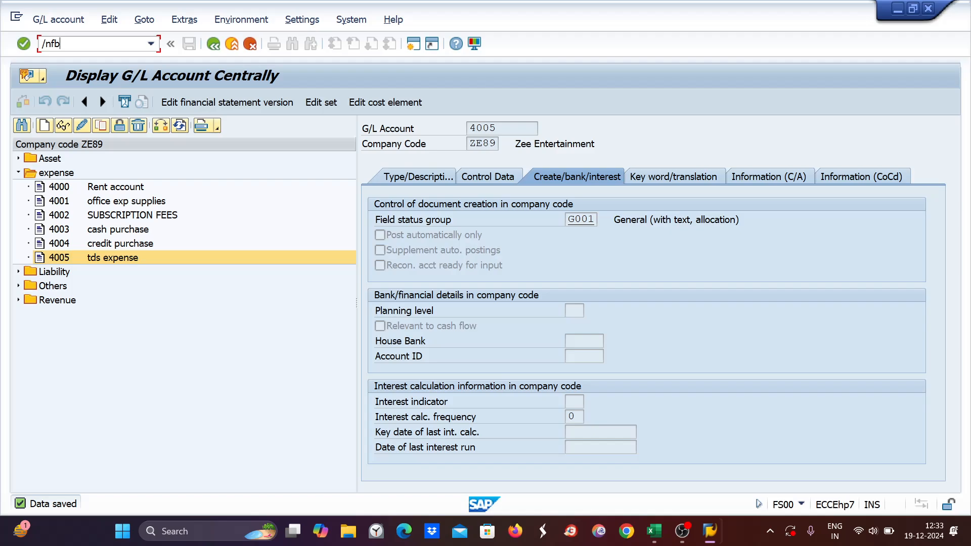
pyautogui.write('50')
pyautogui.press('Return')
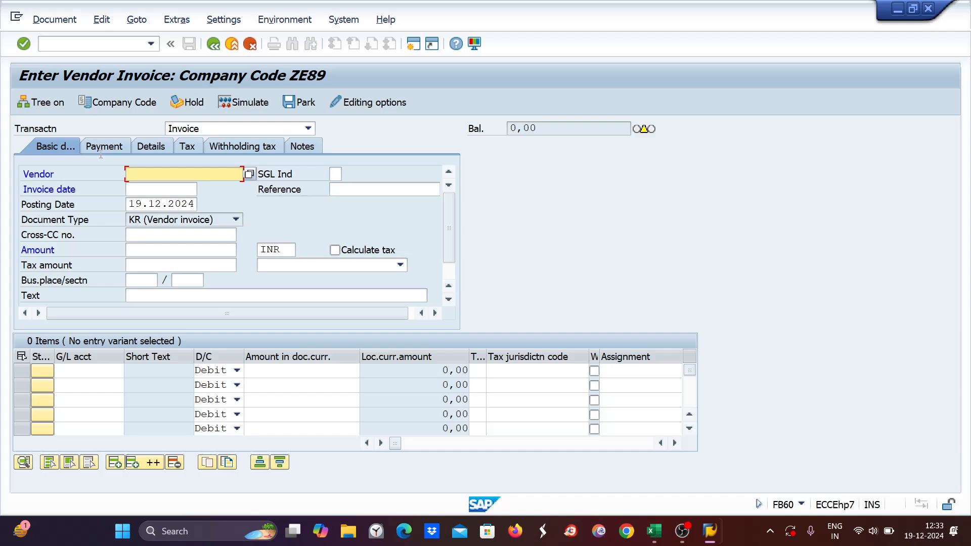
# Step: Fill in the invoice header for vendor A LTD with invoice date 19.12.2024, copied from the posting date, and amount 1000 INR
pyautogui.write('7')
pyautogui.click(139, 187)
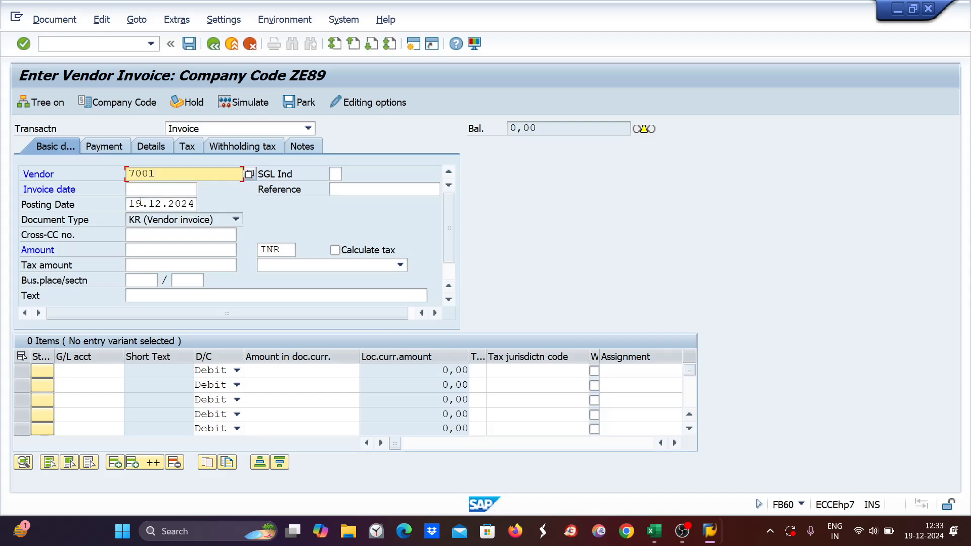
pyautogui.moveTo(131, 206); pyautogui.dragTo(197, 205)
pyautogui.hotkey('ctrl', 'c')
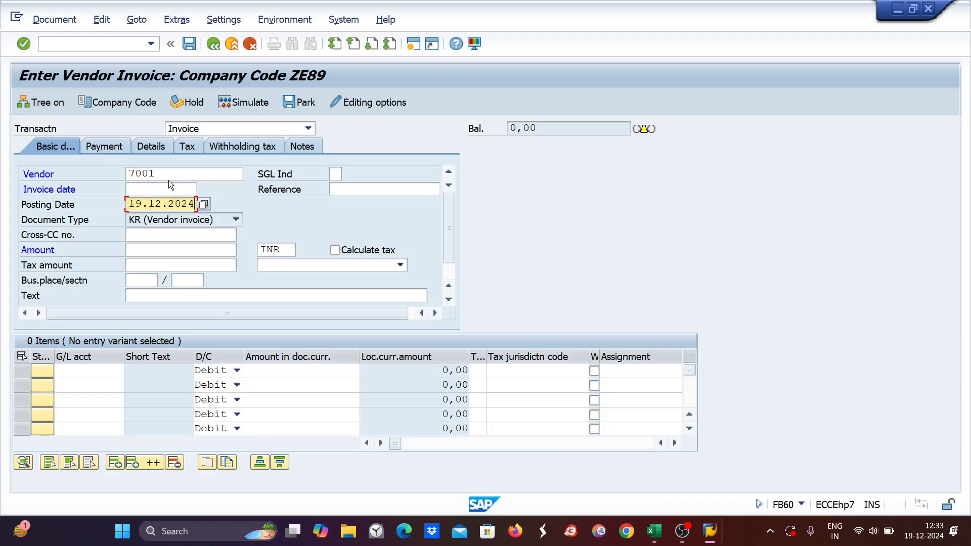
pyautogui.click(169, 188)
pyautogui.hotkey('ctrl', 'v')
pyautogui.click(150, 253)
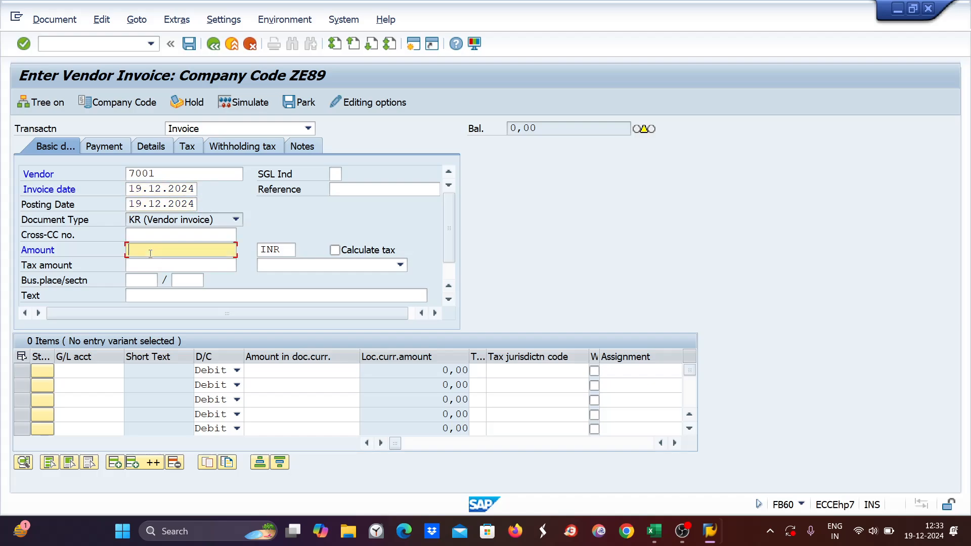
pyautogui.write('1000')
# Step: Add a debit line item of 1000 to G/L account 4004 (credit purchase)
pyautogui.click(74, 372)
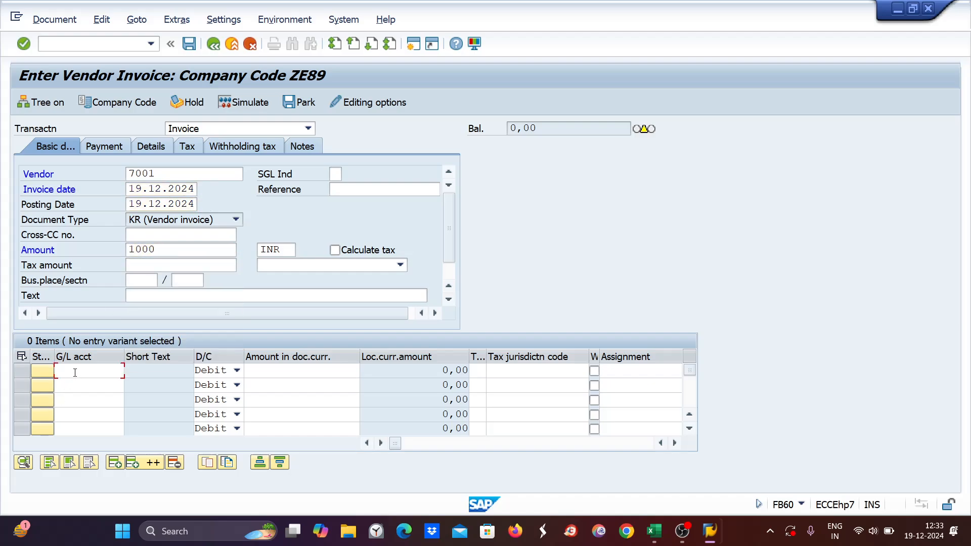
pyautogui.write('4004')
pyautogui.click(285, 373)
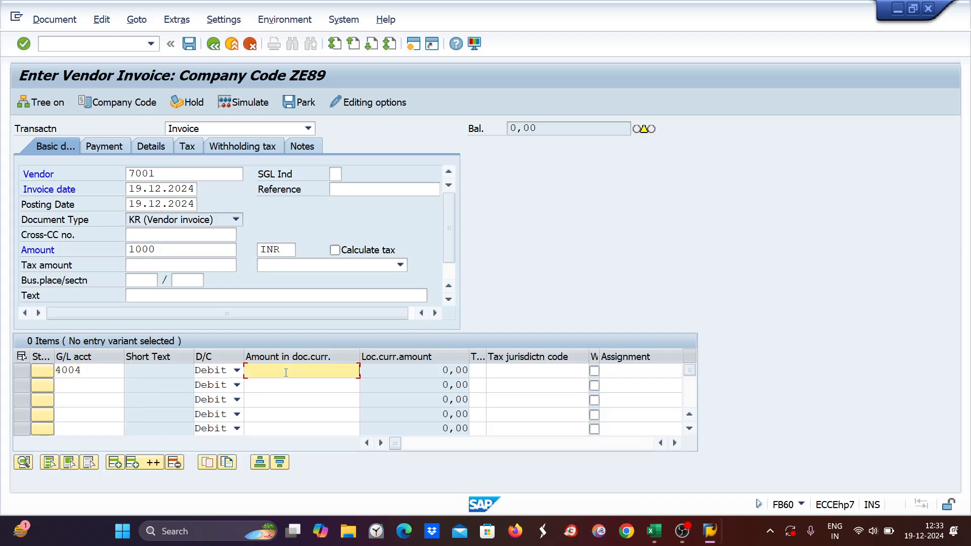
pyautogui.write('1000')
pyautogui.press('Return')
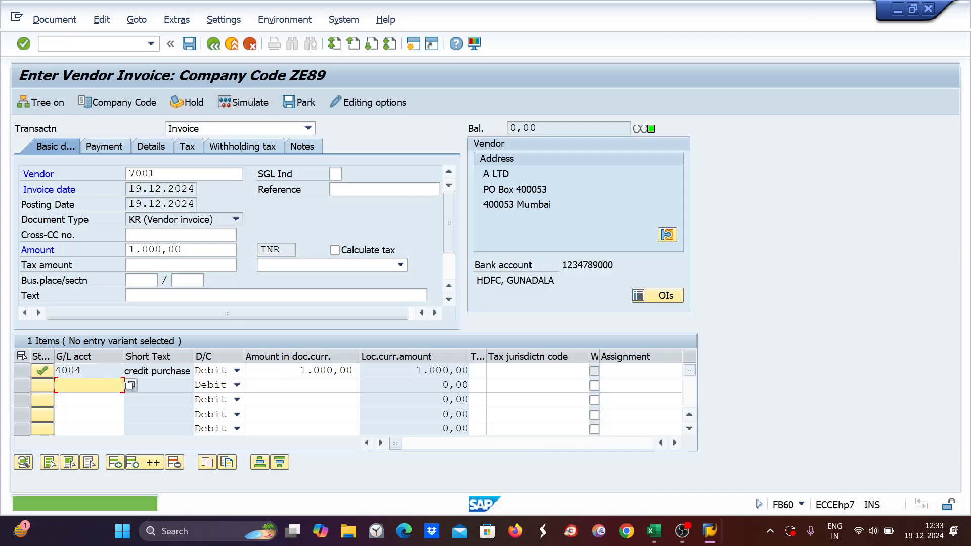
# Step: Simulate the vendor invoice and compare its postings with the Condition 5 journal entry in Excel
pyautogui.click(244, 104)
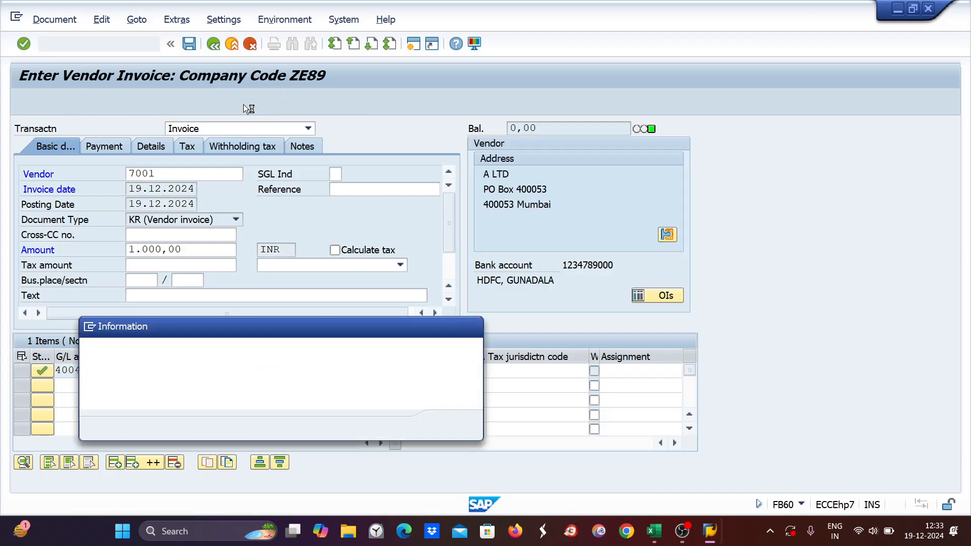
pyautogui.press('Return')
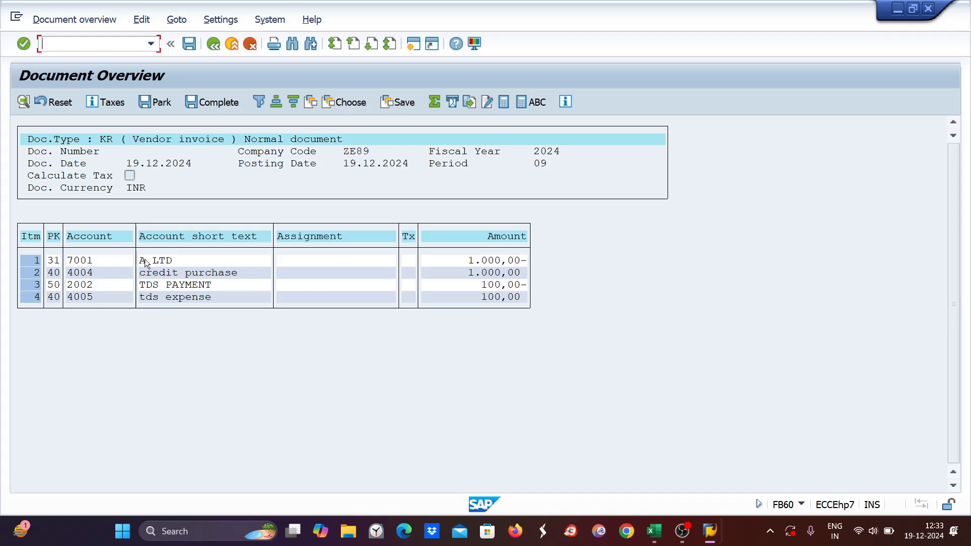
pyautogui.click(655, 532)
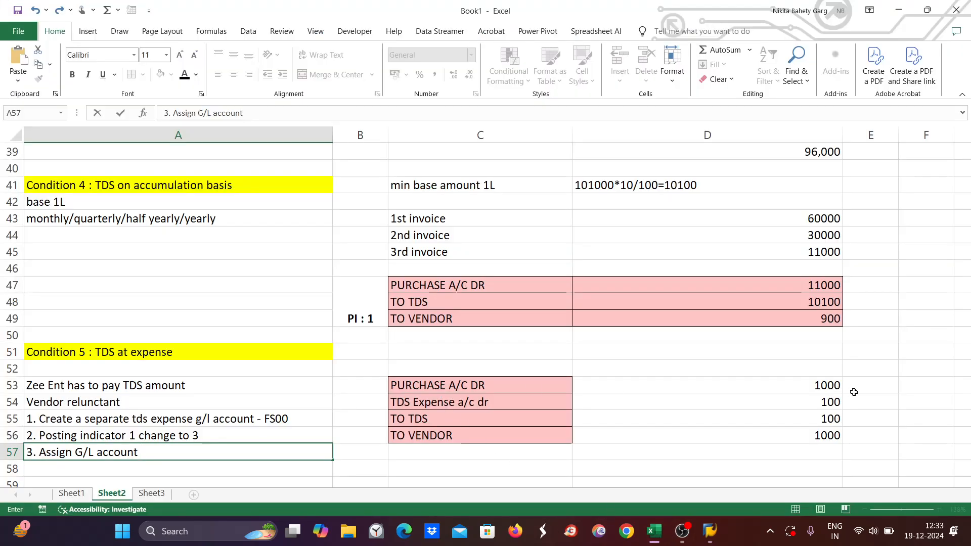
pyautogui.hotkey('alt', 'Tab')
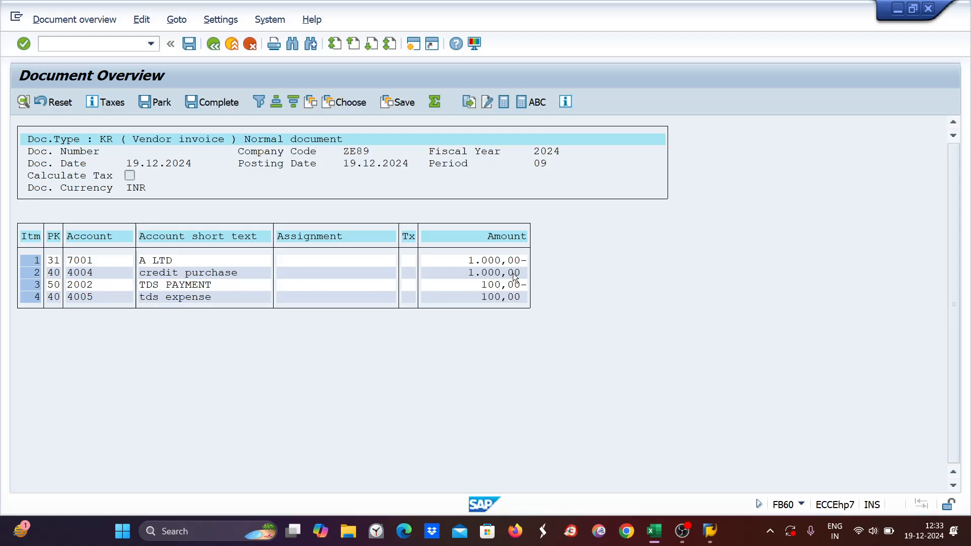
pyautogui.hotkey('alt', 'Tab')
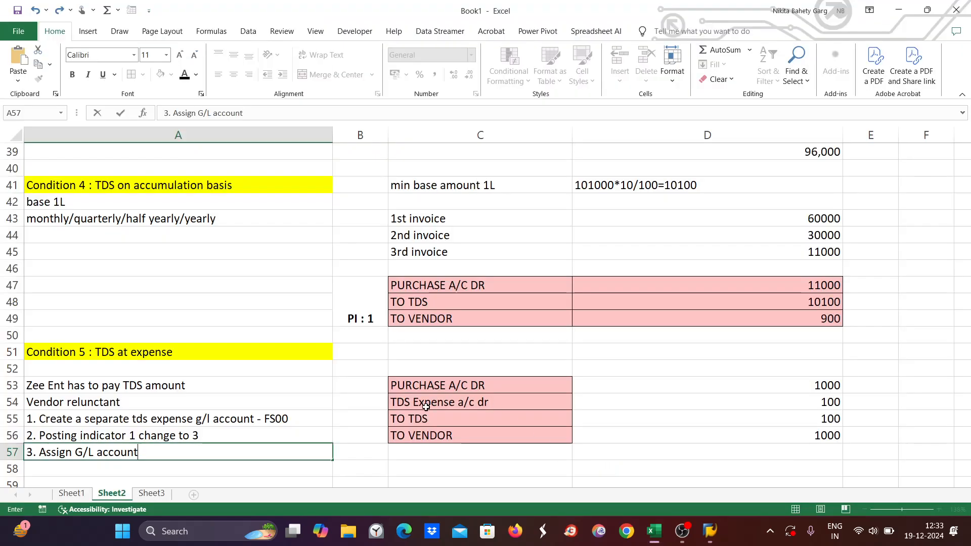
pyautogui.hotkey('alt', 'Tab')
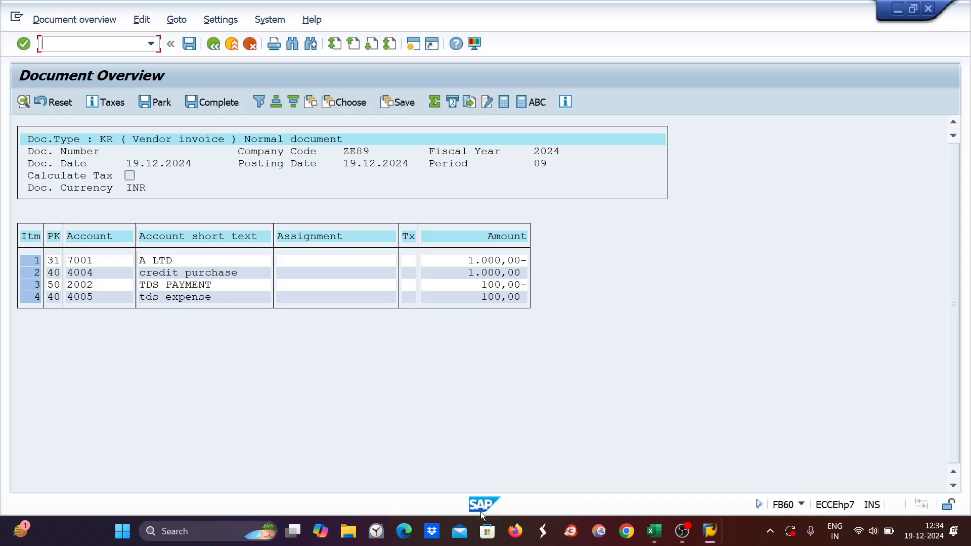
# Step: Switch to the Excel workbook and note "Posting indicator is used in both direct and indirect tax" in cell A59
pyautogui.click(654, 531)
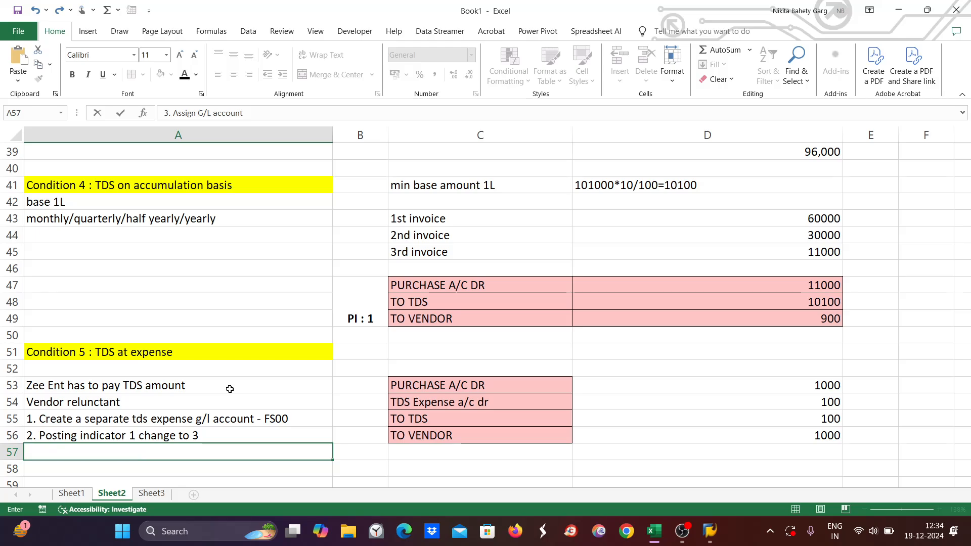
pyautogui.click(106, 387)
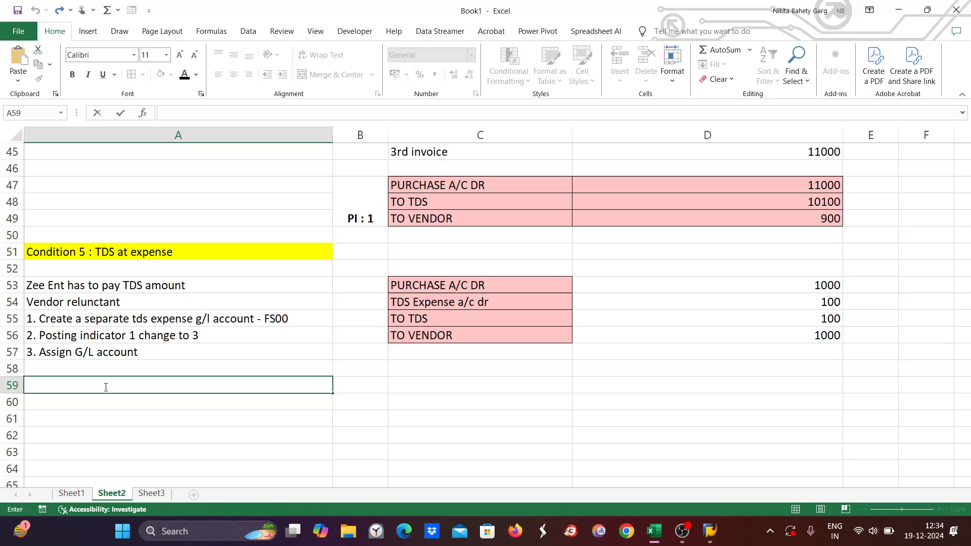
pyautogui.write('Posting indicat')
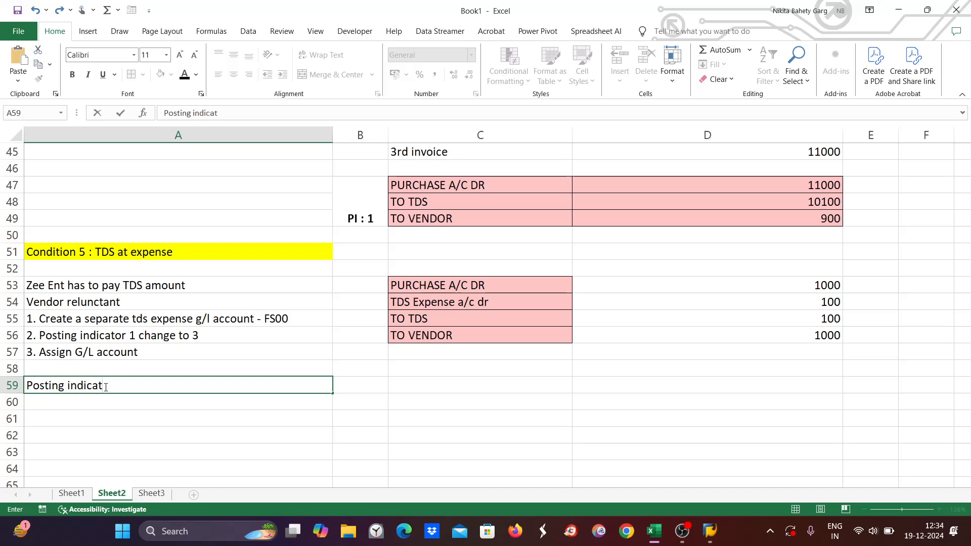
pyautogui.write('or is used in both ')
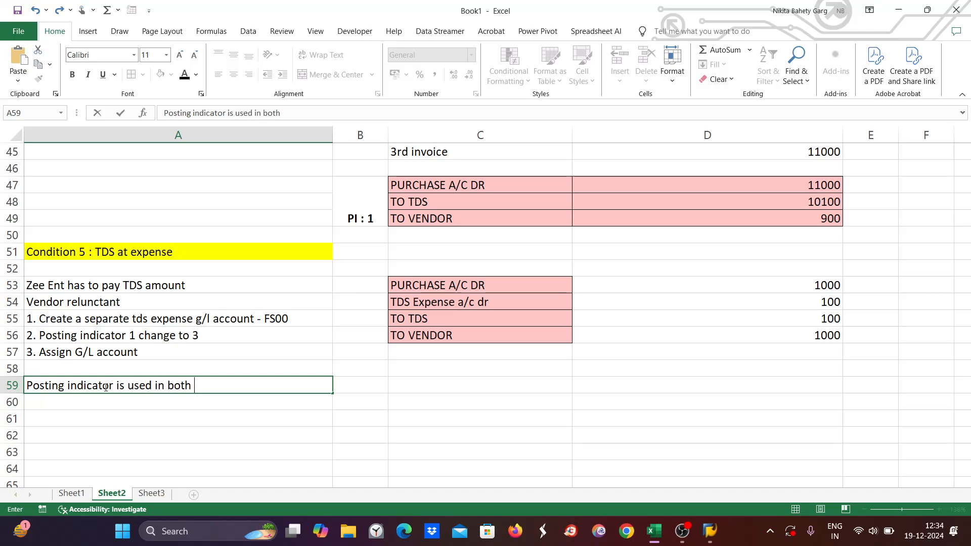
pyautogui.write('direct and indirect')
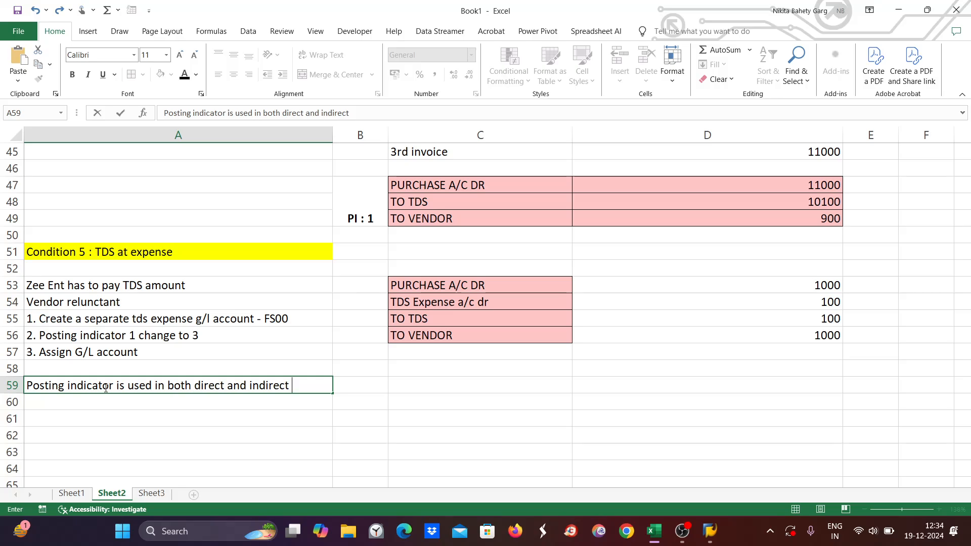
pyautogui.write('tax')
# Step: Begin a second note in cell A60 reading "whether tds will be adjusted from vendor line"
pyautogui.click(83, 403)
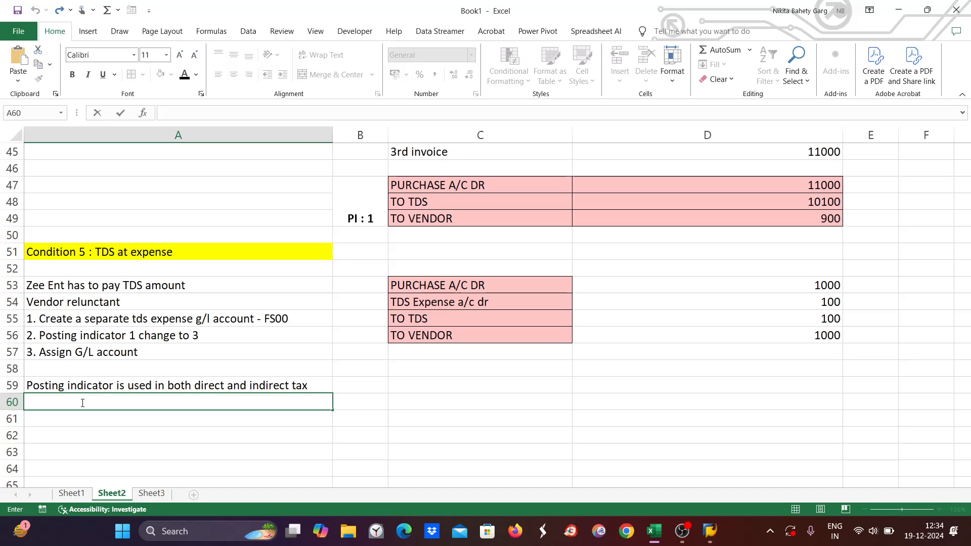
pyautogui.write('whether tds')
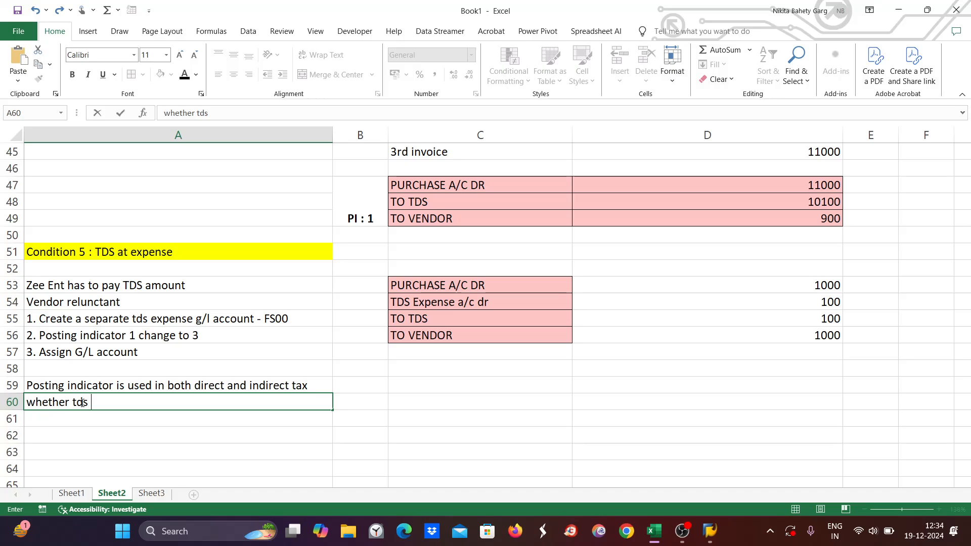
pyautogui.write(' will be adjuste')
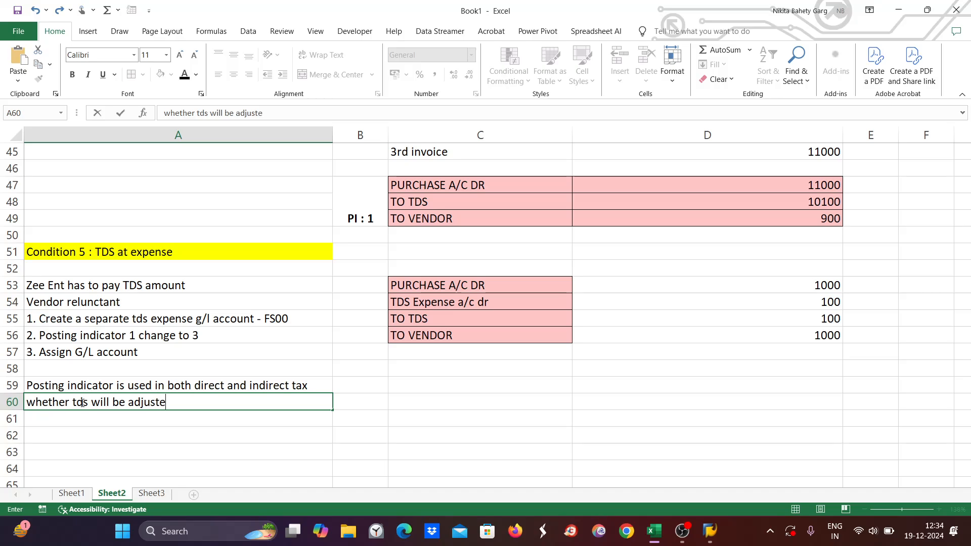
pyautogui.write('d from')
pyautogui.scroll(15, 229, 320)
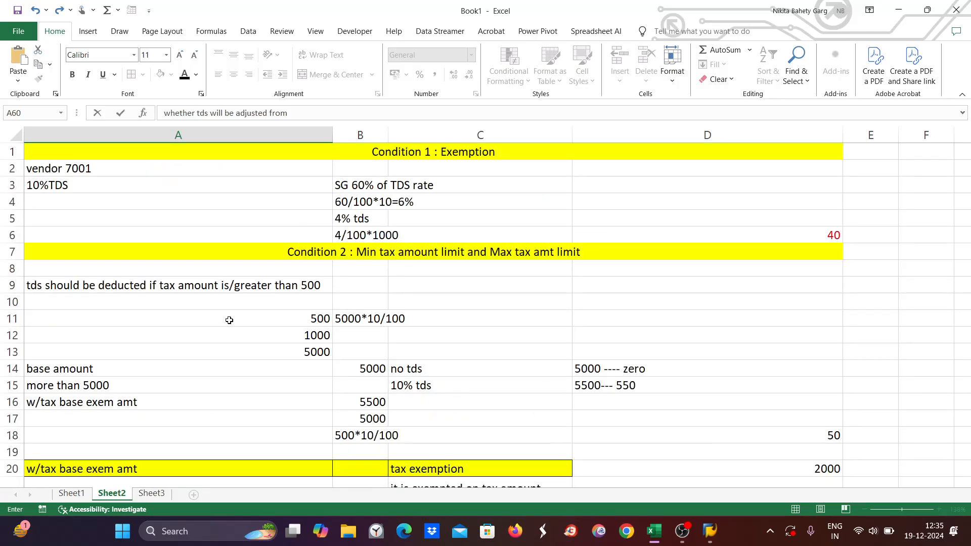
pyautogui.scroll(-17, 229, 320)
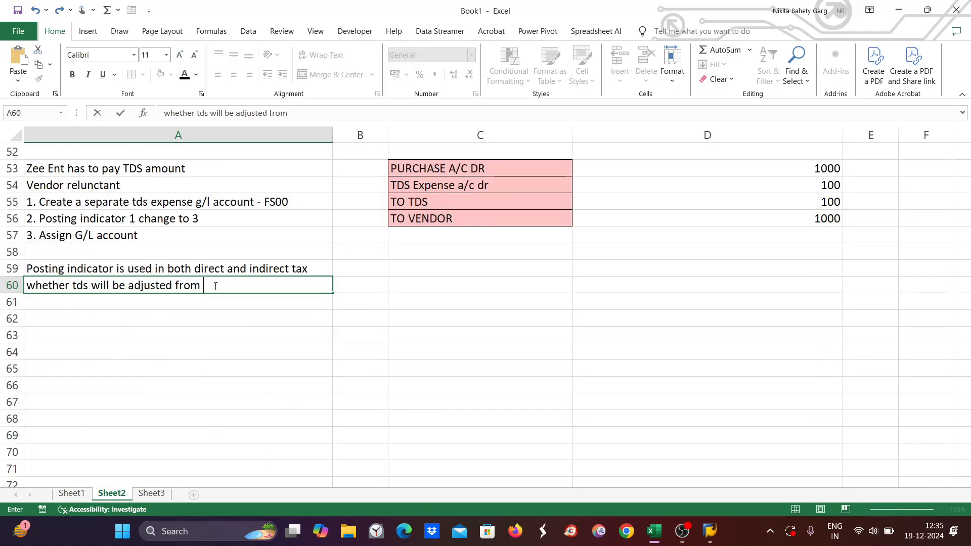
pyautogui.write('vendo')
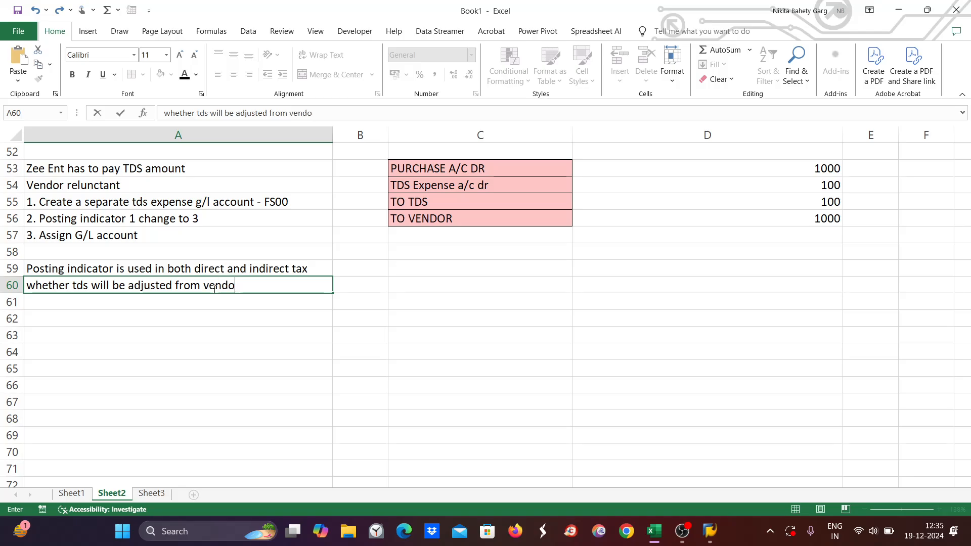
pyautogui.write('r line')
# Step: Check the Condition 4 journal entry, and extend the A60 note with "item or should be calculated and posted as separate"
pyautogui.scroll(2, 460, 284)
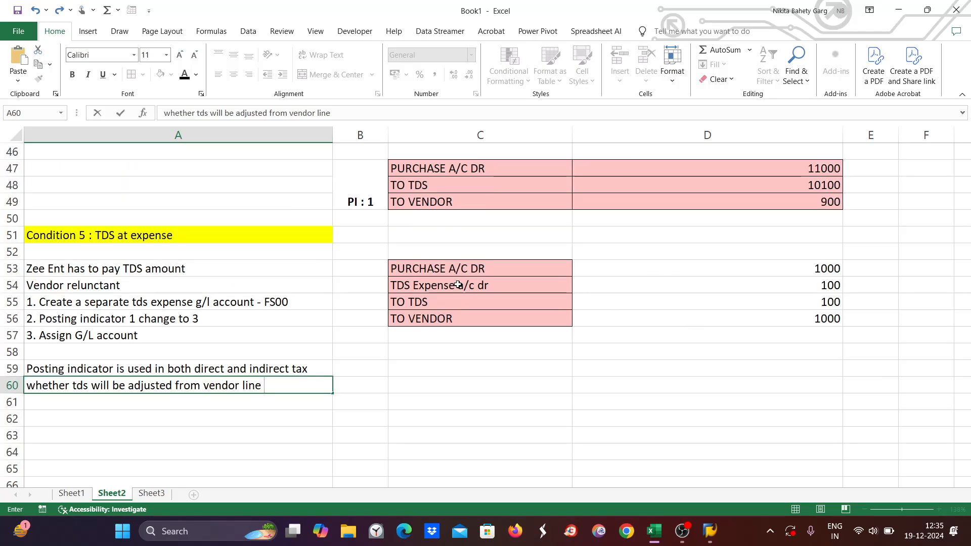
pyautogui.click(427, 177)
pyautogui.moveTo(427, 177); pyautogui.dragTo(452, 210)
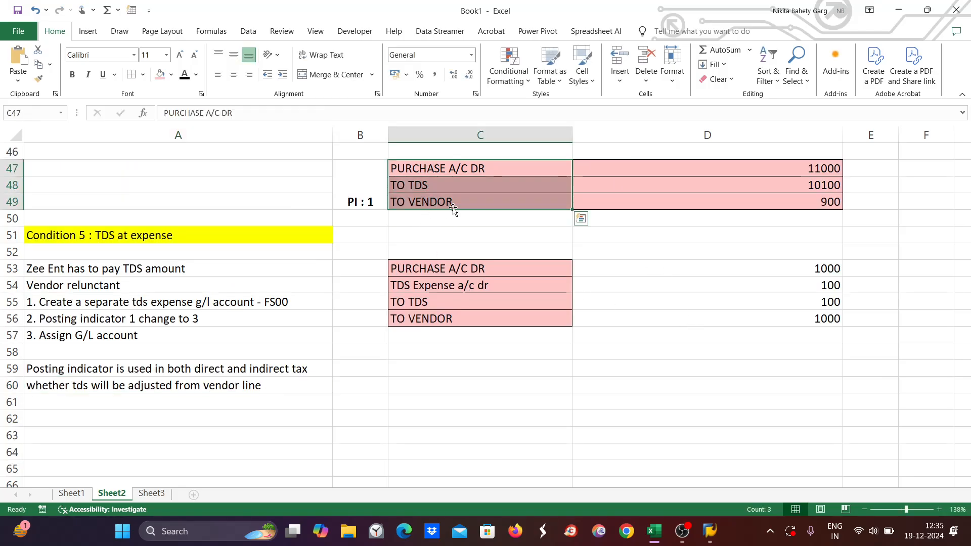
pyautogui.click(453, 196)
pyautogui.doubleClick(453, 196)
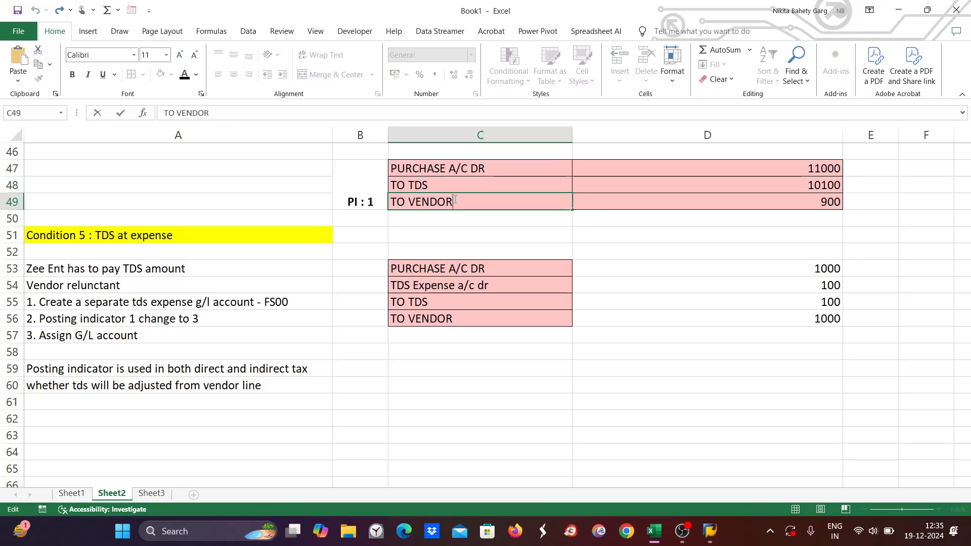
pyautogui.click(276, 382)
pyautogui.doubleClick(277, 383)
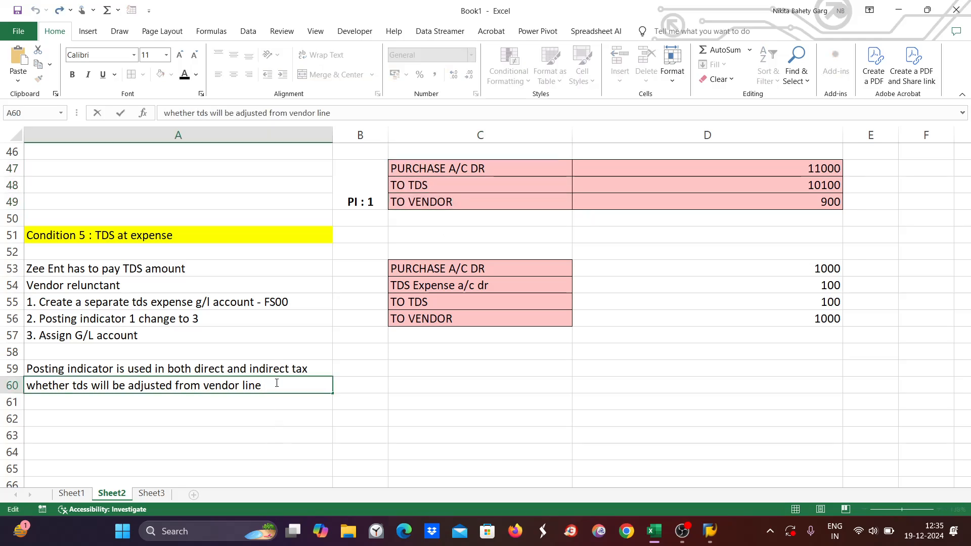
pyautogui.write('item or sho')
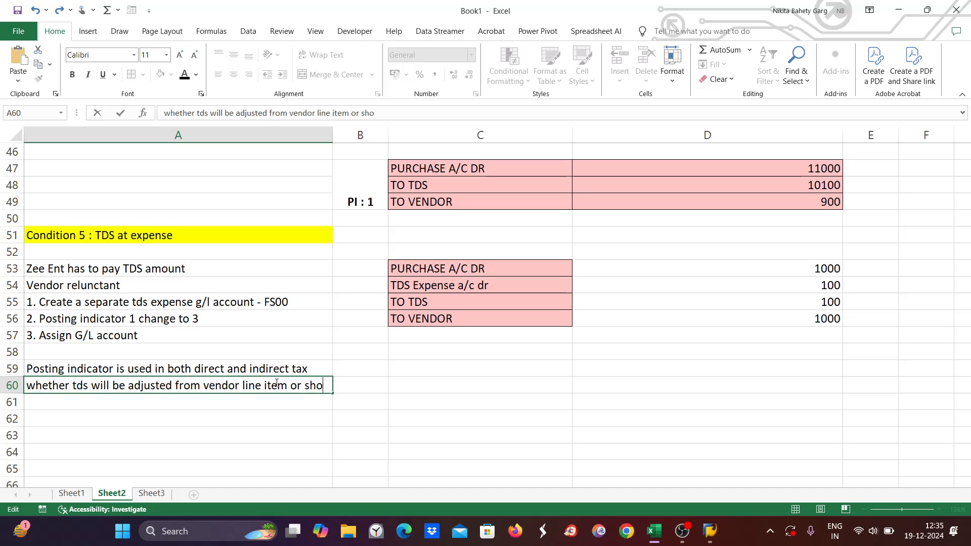
pyautogui.write('uld be cal')
pyautogui.press('BackSpace')
pyautogui.write('culated')
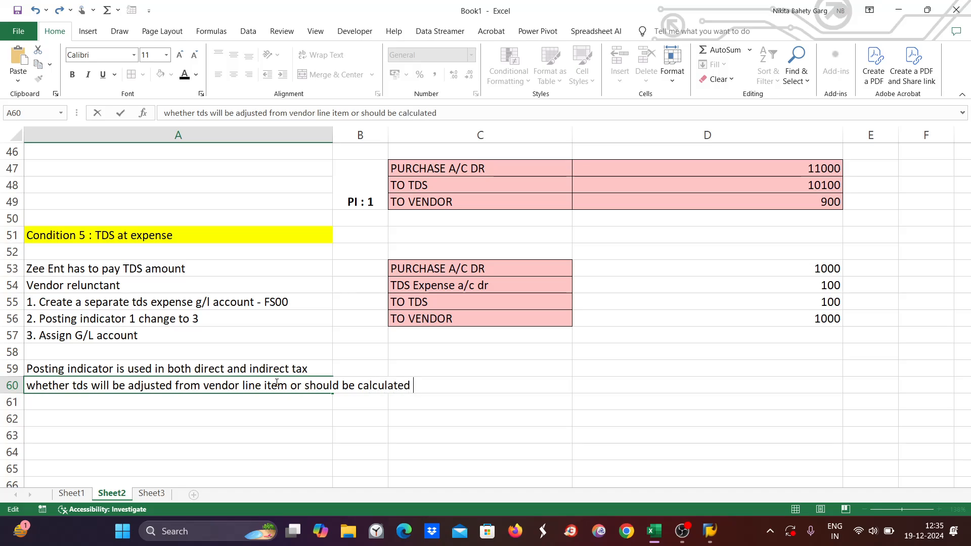
pyautogui.write(' and posted a ')
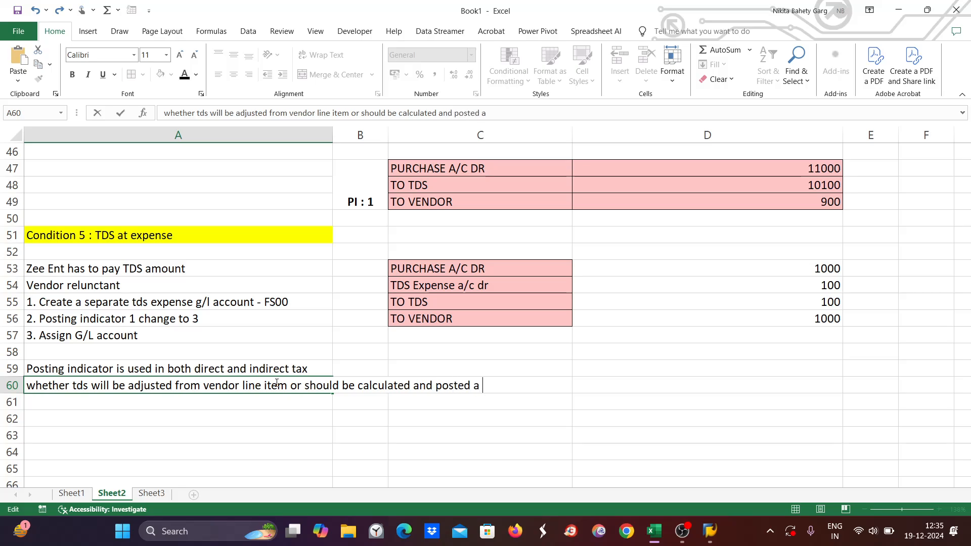
pyautogui.write('s seperate')
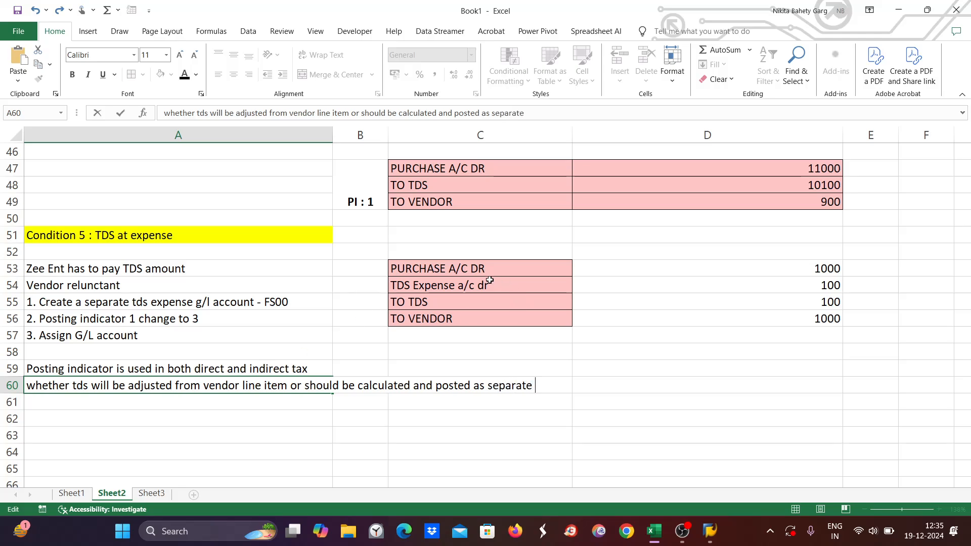
# Step: Review the Condition 5 journal entry lines and apply text wrapping to the note in cell A60
pyautogui.click(433, 267)
pyautogui.moveTo(434, 267); pyautogui.dragTo(426, 317)
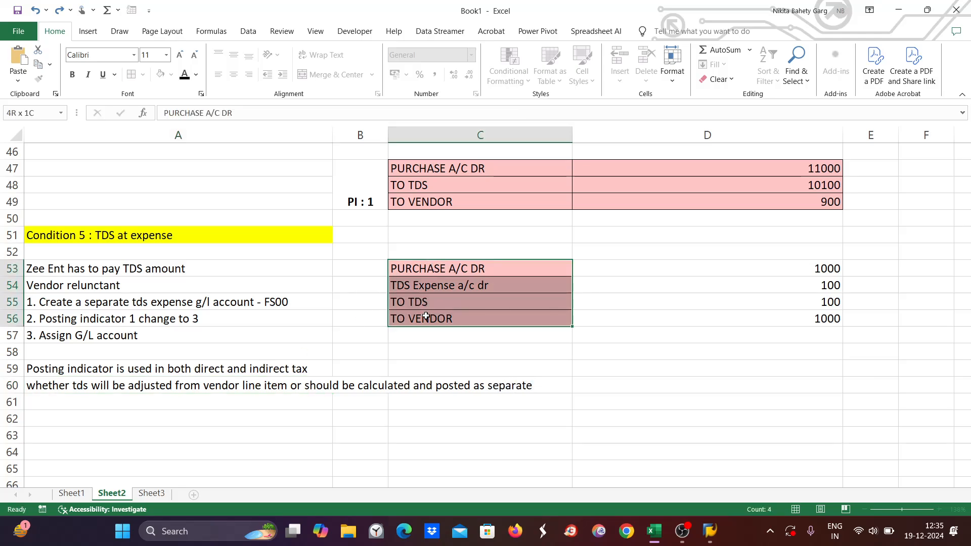
pyautogui.click(413, 284)
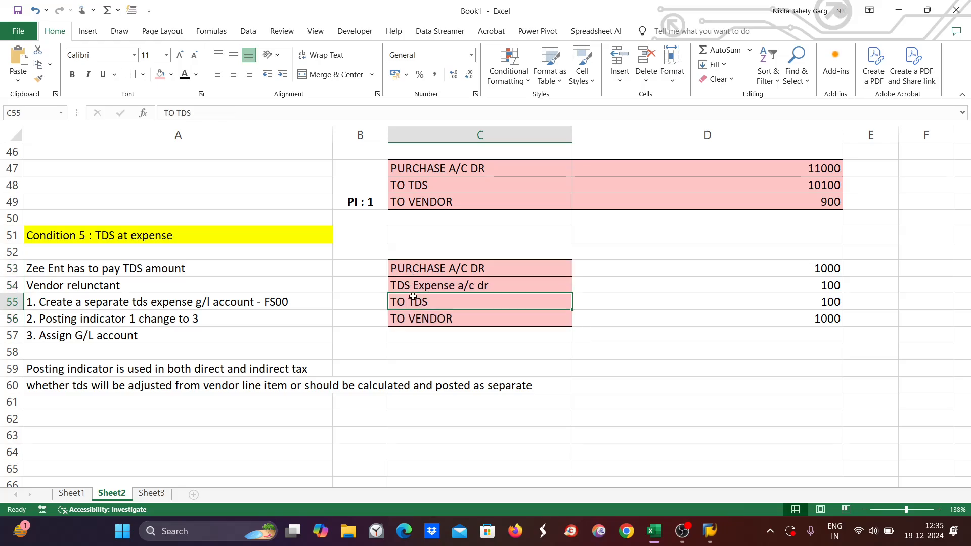
pyautogui.click(546, 386)
pyautogui.doubleClick(522, 384)
pyautogui.click(426, 449)
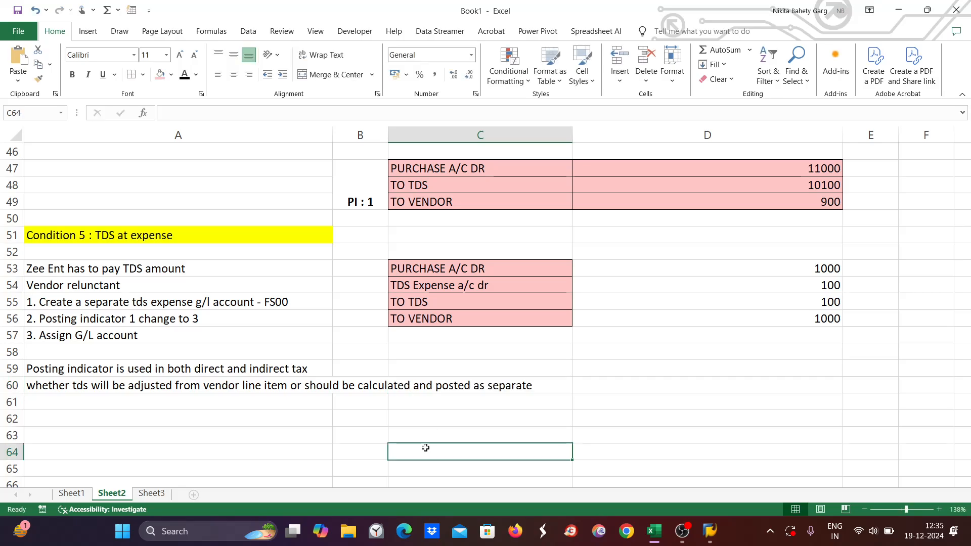
pyautogui.click(291, 388)
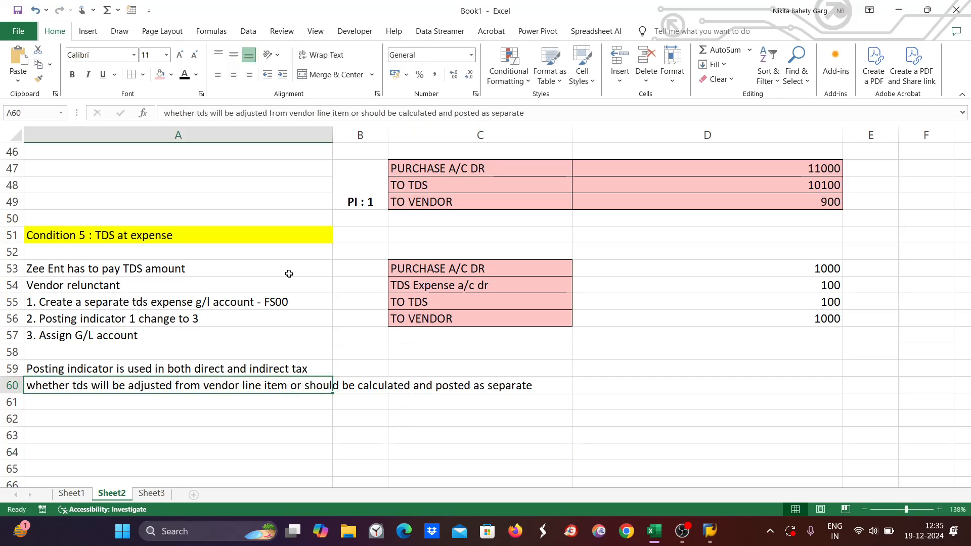
pyautogui.click(324, 54)
# Step: Complete the A60 note with "line item is decided by posting indicator."
pyautogui.doubleClick(266, 404)
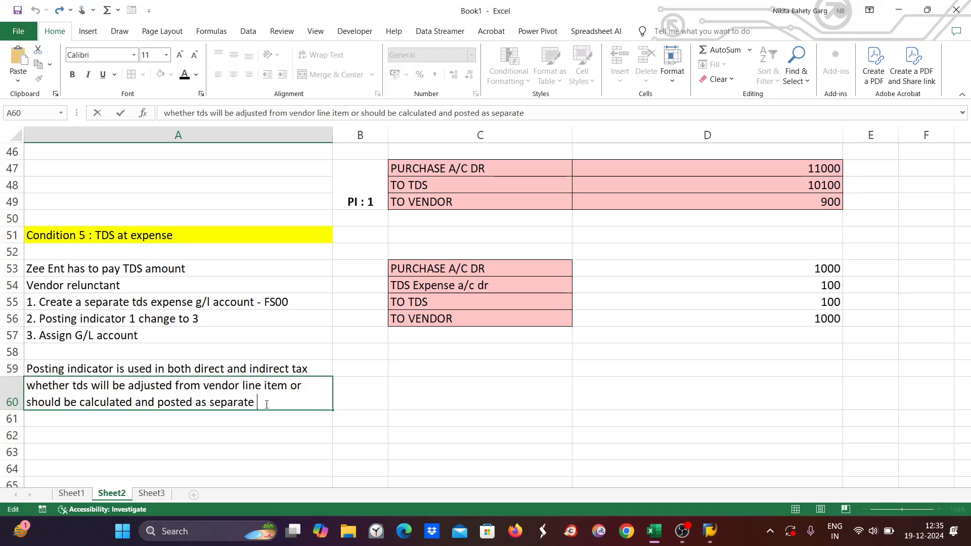
pyautogui.write('line ite')
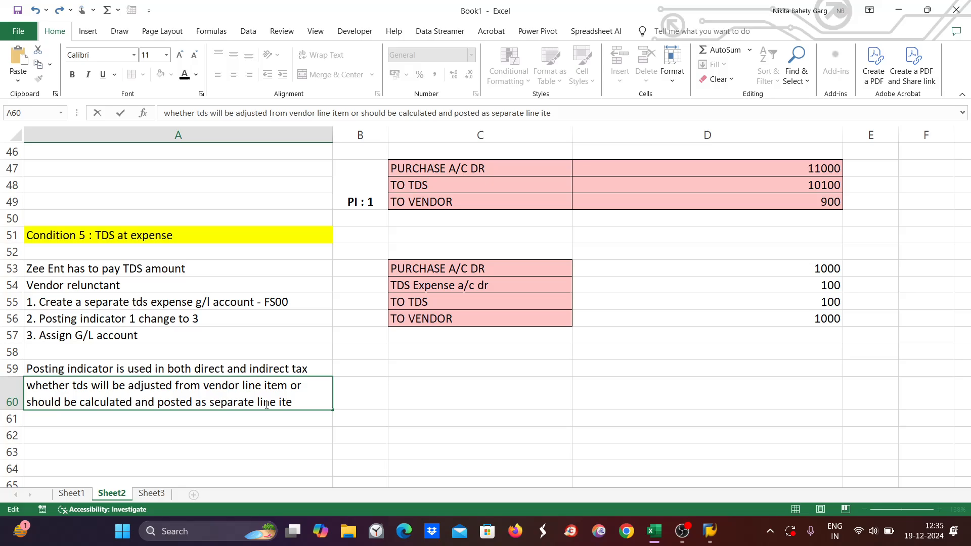
pyautogui.write('m')
pyautogui.write(' is d')
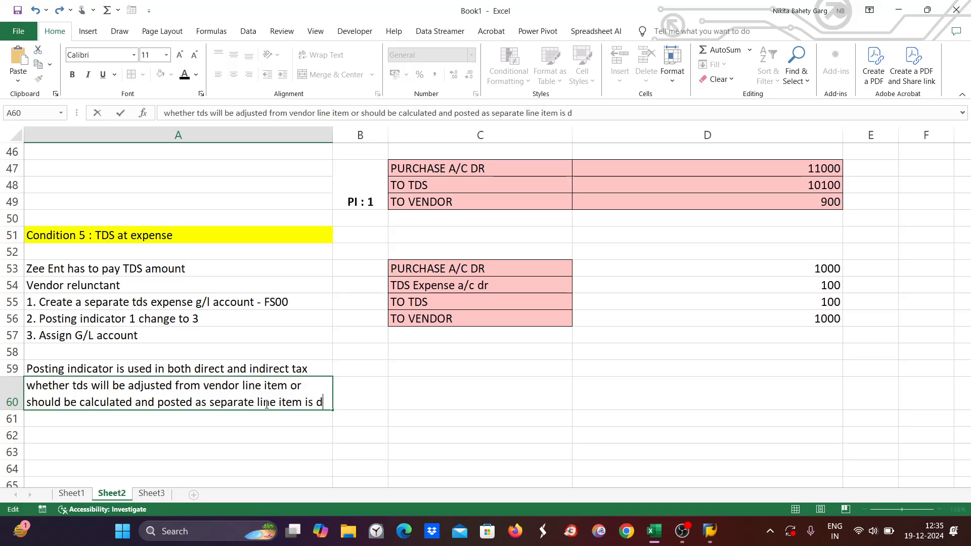
pyautogui.write('ecided b')
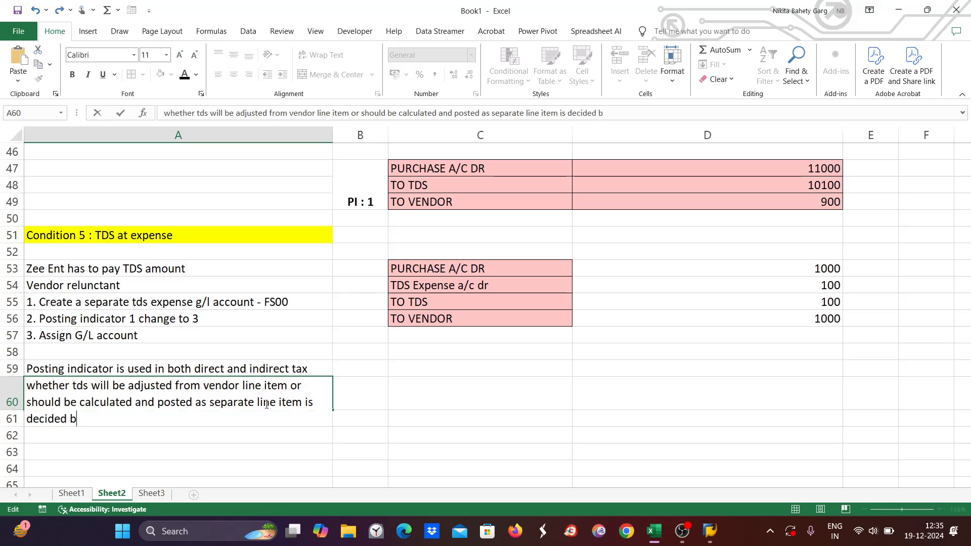
pyautogui.write('y posting indi')
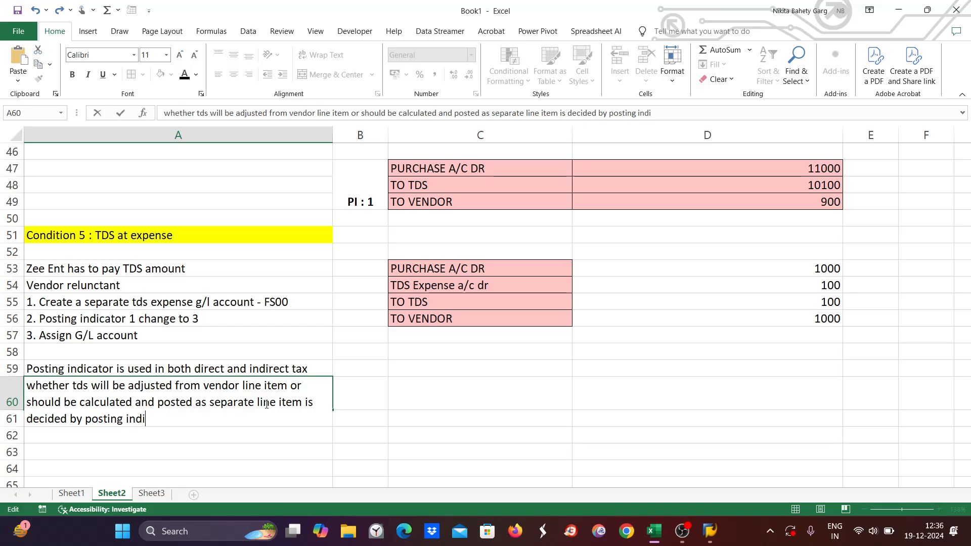
pyautogui.write('cator.')
pyautogui.click(479, 436)
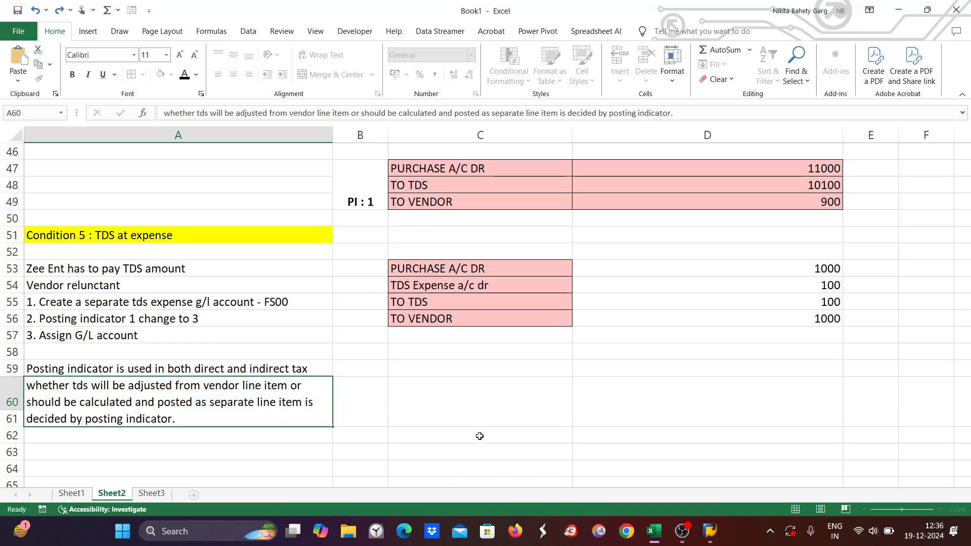
# Step: Review the Condition 5 journal entry and posting indicator notes, and switch to the simulated invoice's Document Overview in SAP
pyautogui.moveTo(422, 263); pyautogui.dragTo(414, 317)
pyautogui.click(131, 394)
pyautogui.click(78, 371)
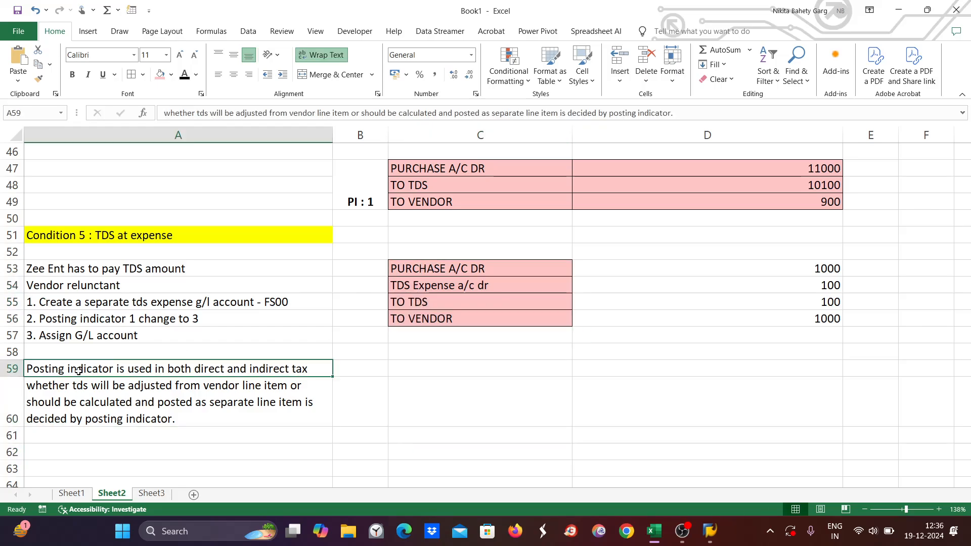
pyautogui.click(710, 531)
pyautogui.click(842, 480)
# Step: View the withholding tax configuration in the Display IMG session, and return to the Document Overview session
pyautogui.click(710, 531)
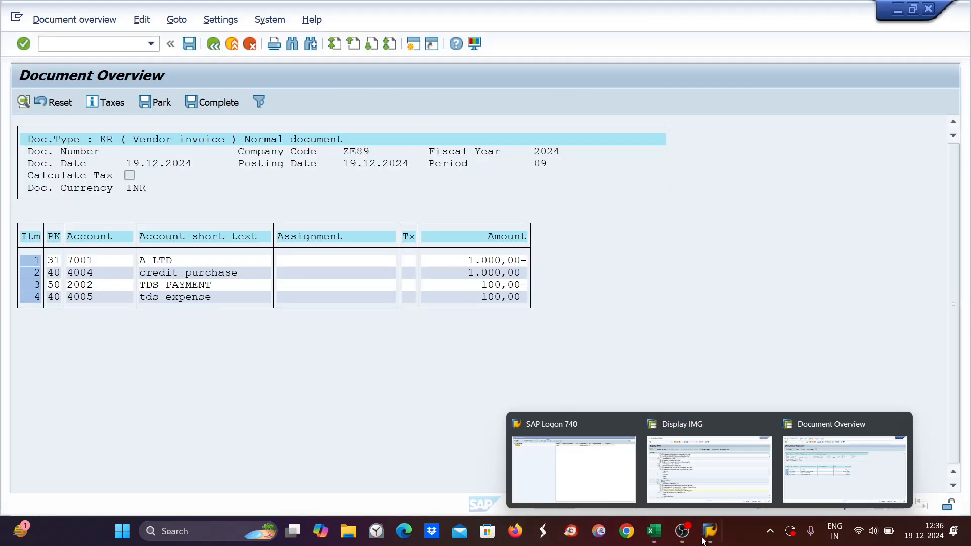
pyautogui.click(716, 481)
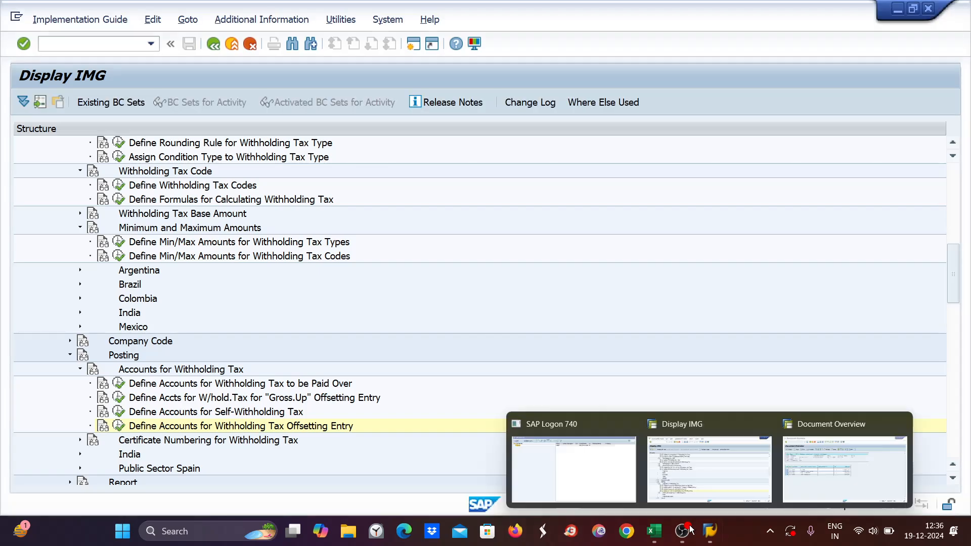
pyautogui.click(712, 535)
pyautogui.click(863, 483)
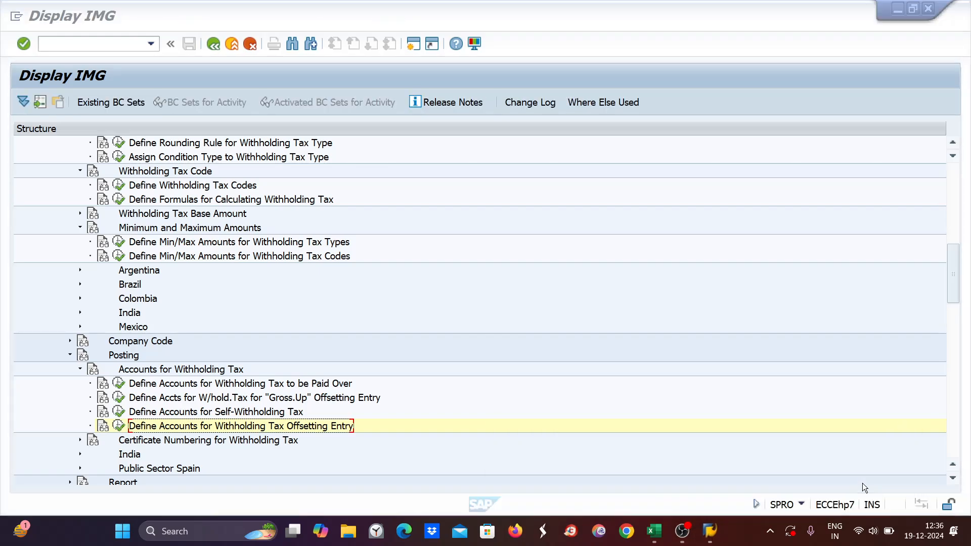
pyautogui.moveTo(710, 529)
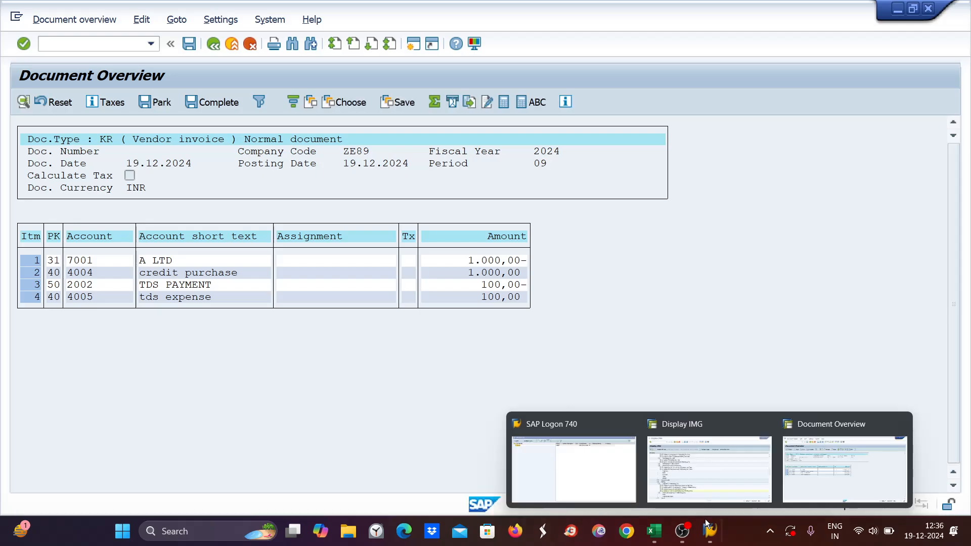